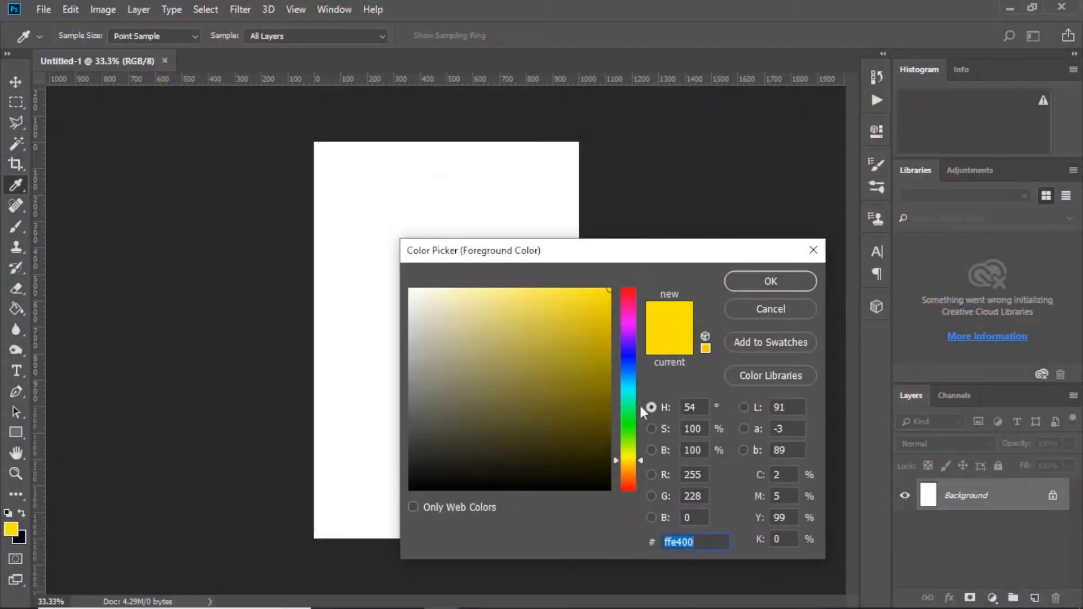
Step: Slide the hue to blue and pick the dark navy shade 03061b
{"action": "left_click_drag", "start_coordinate": [638, 404], "coordinate": [647, 359]}
{"action": "left_click_drag", "start_coordinate": [587, 455], "coordinate": [589, 461]}
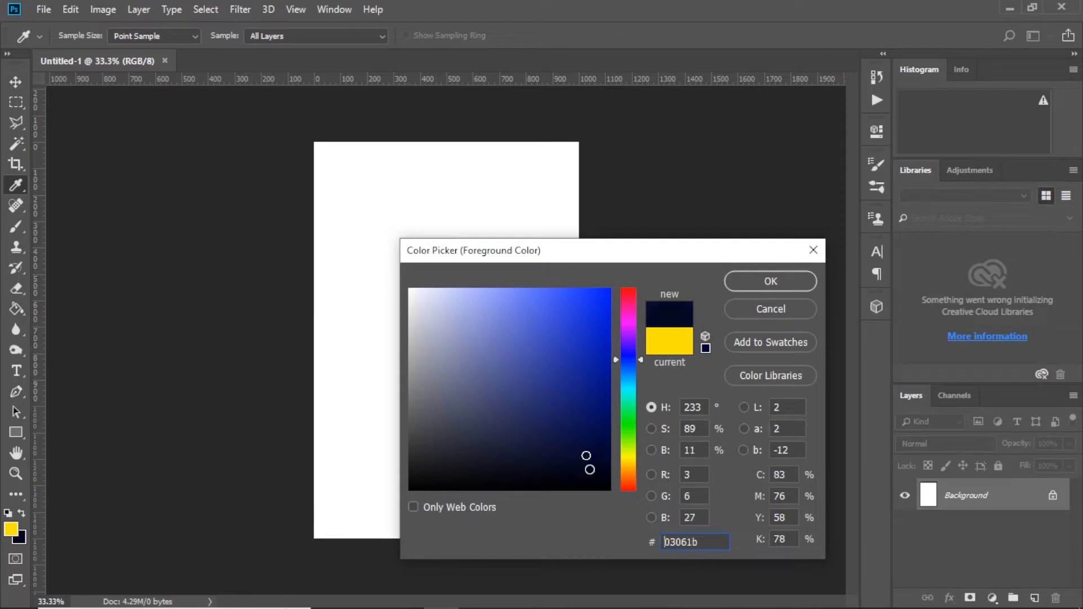
Step: Confirm the navy colour and fill the whole canvas with it using the Paint Bucket
{"action": "key", "text": "Return"}
{"action": "key", "text": "g"}
{"action": "left_click", "coordinate": [488, 417]}
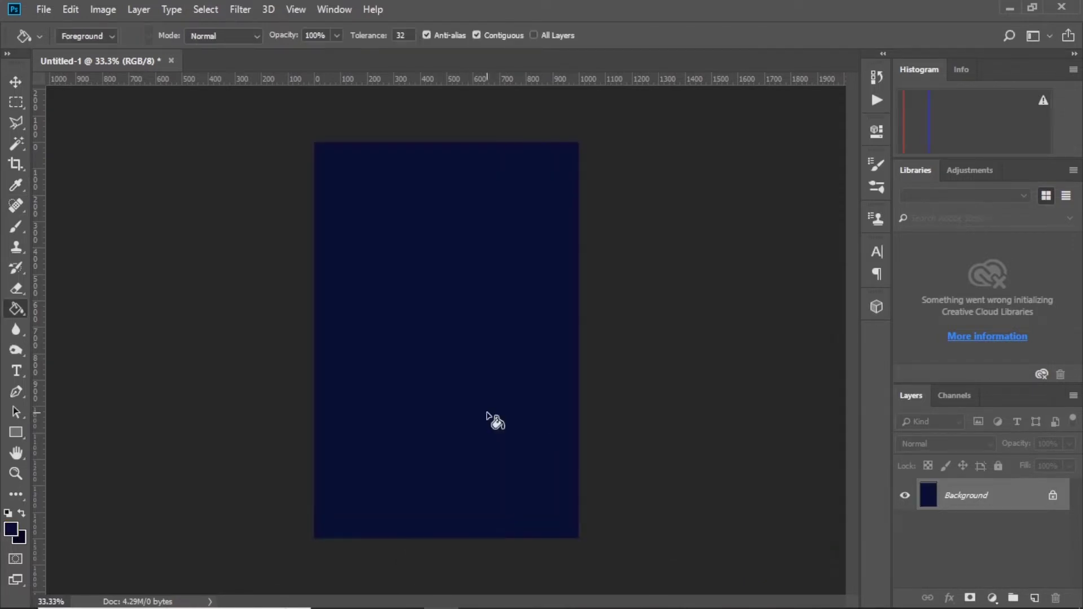
Step: Select the soft Brush tool and set a brighter blue as the foreground colour
{"action": "left_click", "coordinate": [12, 524]}
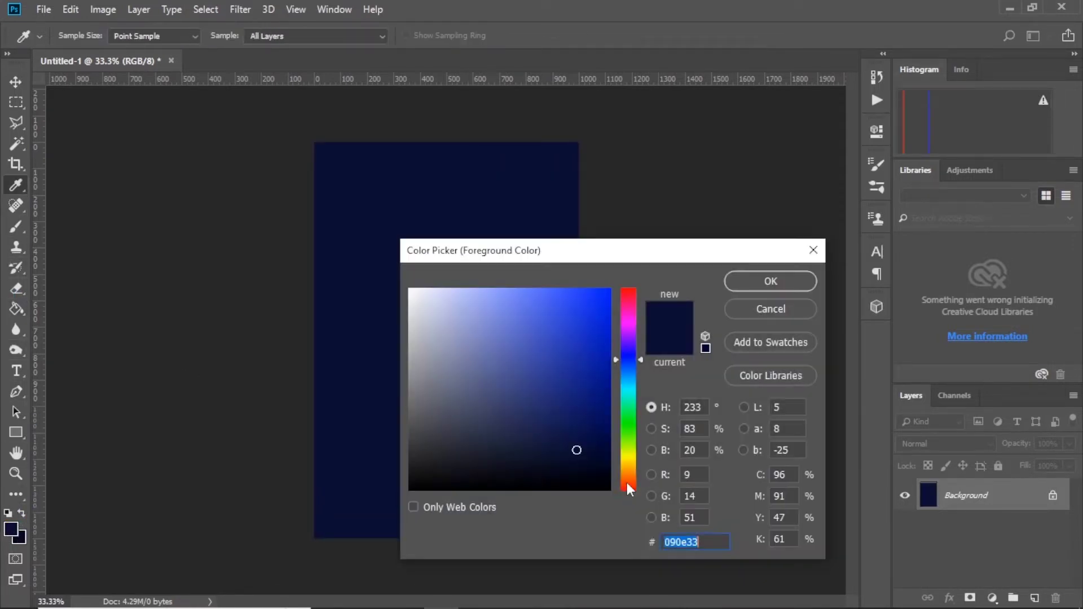
{"action": "left_click", "coordinate": [763, 280]}
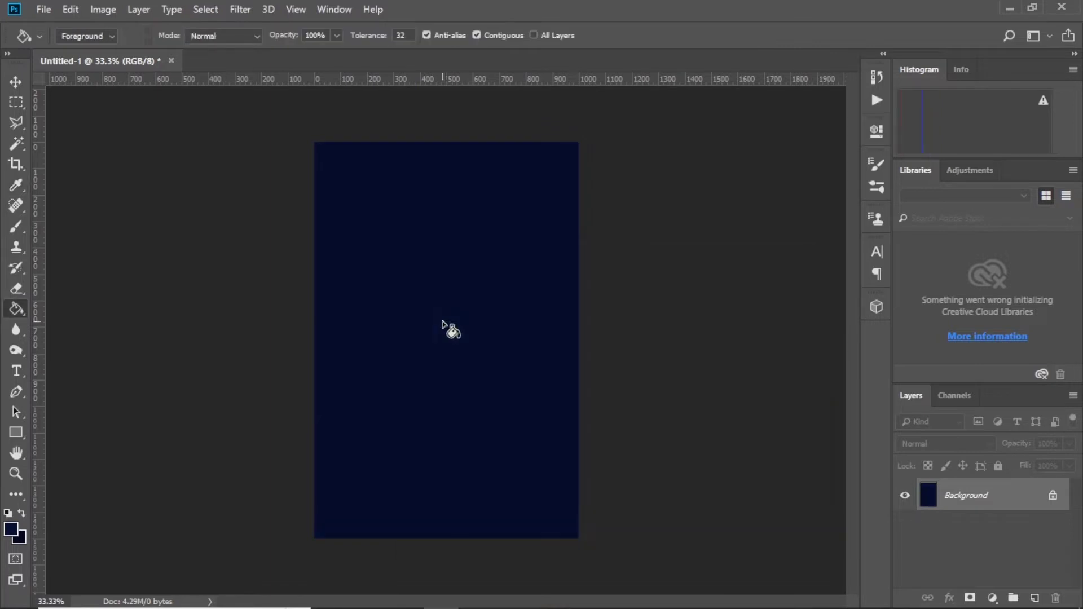
{"action": "left_click", "coordinate": [16, 229]}
{"action": "right_click", "coordinate": [420, 295]}
{"action": "left_click", "coordinate": [12, 528]}
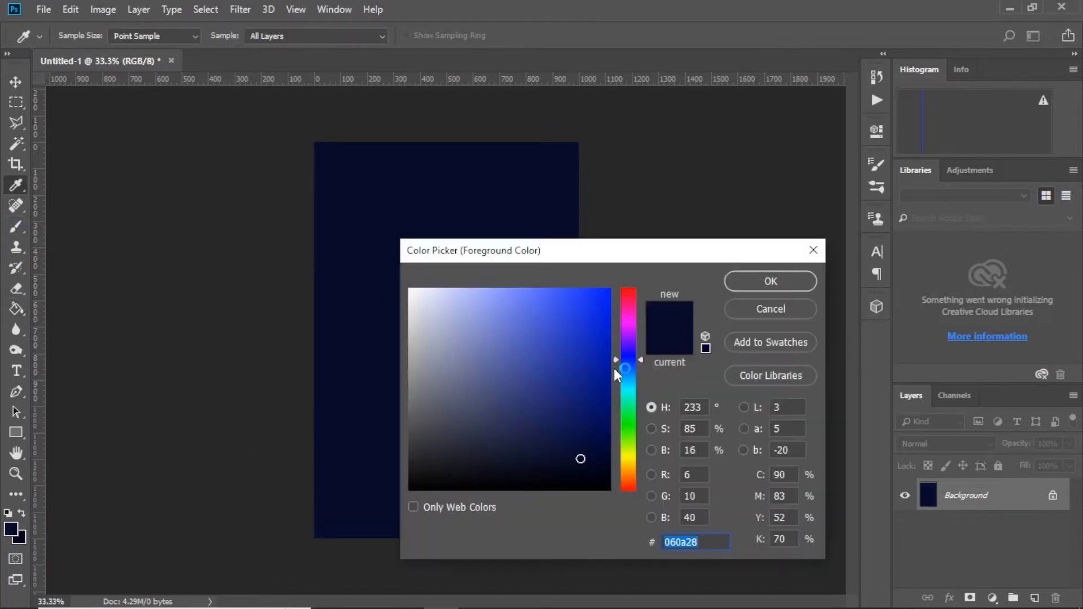
{"action": "left_click", "coordinate": [745, 282]}
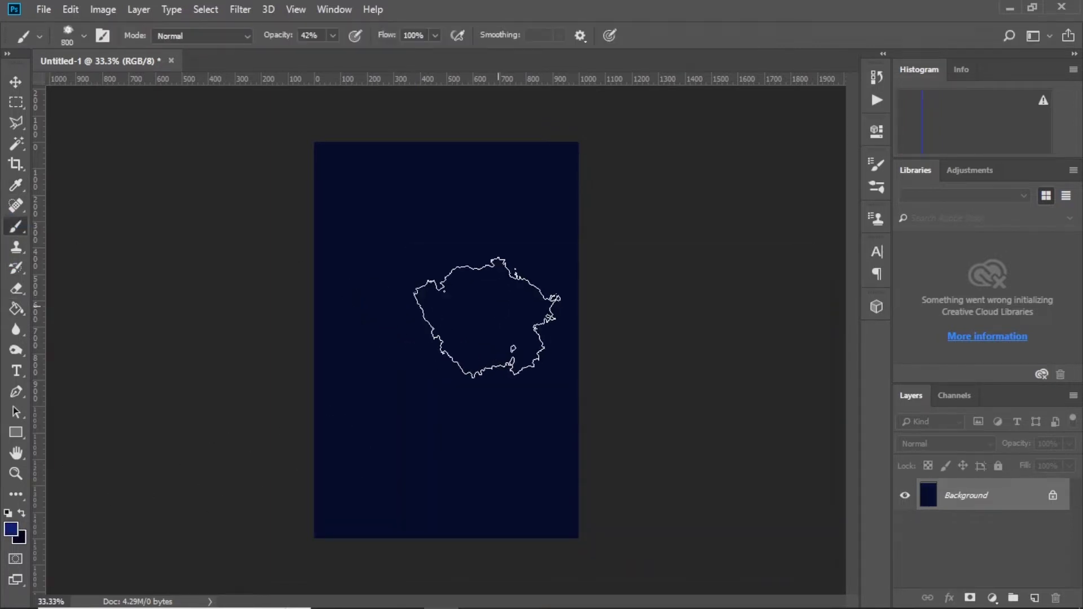
Step: On a new layer, brush a large soft blue glow, darken the edges with navy, and dab the centre
{"action": "key", "text": "bracketright"}
{"action": "key", "text": "bracketright"}
{"action": "key", "text": "bracketright"}
{"action": "key", "text": "bracketright"}
{"action": "key", "text": "bracketright"}
{"action": "left_click", "coordinate": [1034, 598]}
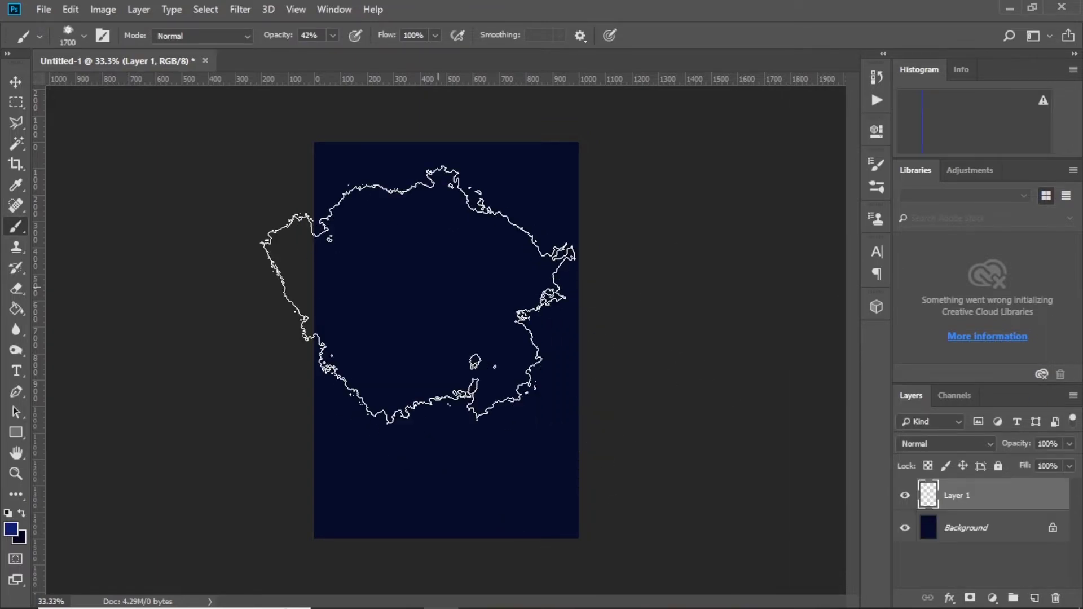
{"action": "left_click_drag", "start_coordinate": [417, 294], "coordinate": [476, 392]}
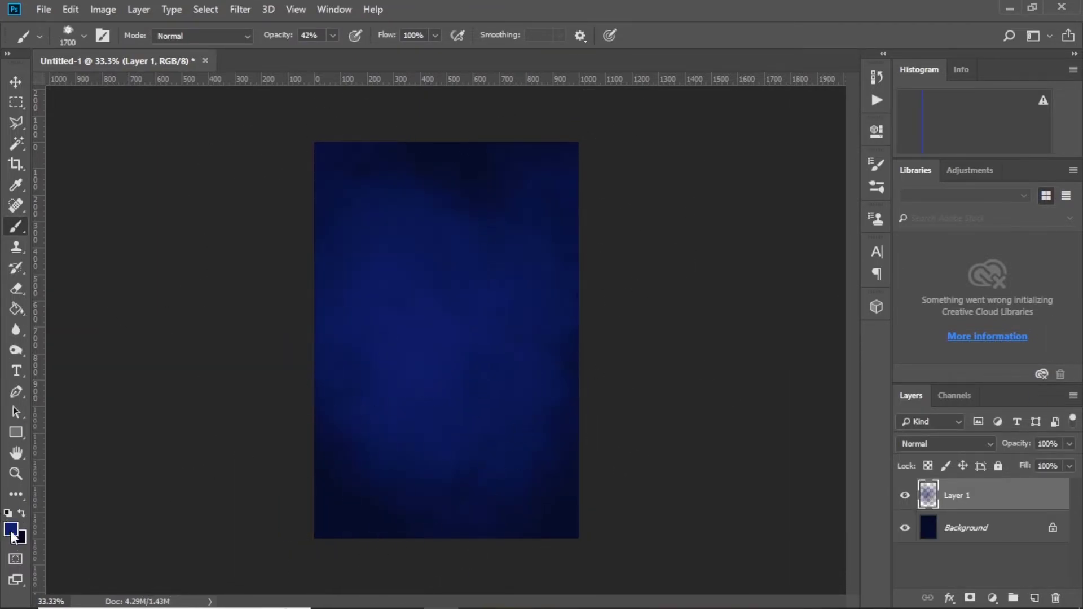
{"action": "key", "text": "x"}
{"action": "mouse_move", "coordinate": [507, 327]}
{"action": "left_mouse_down"}
{"action": "mouse_move", "coordinate": [429, 225]}
{"action": "mouse_move", "coordinate": [485, 508]}
{"action": "left_mouse_up"}
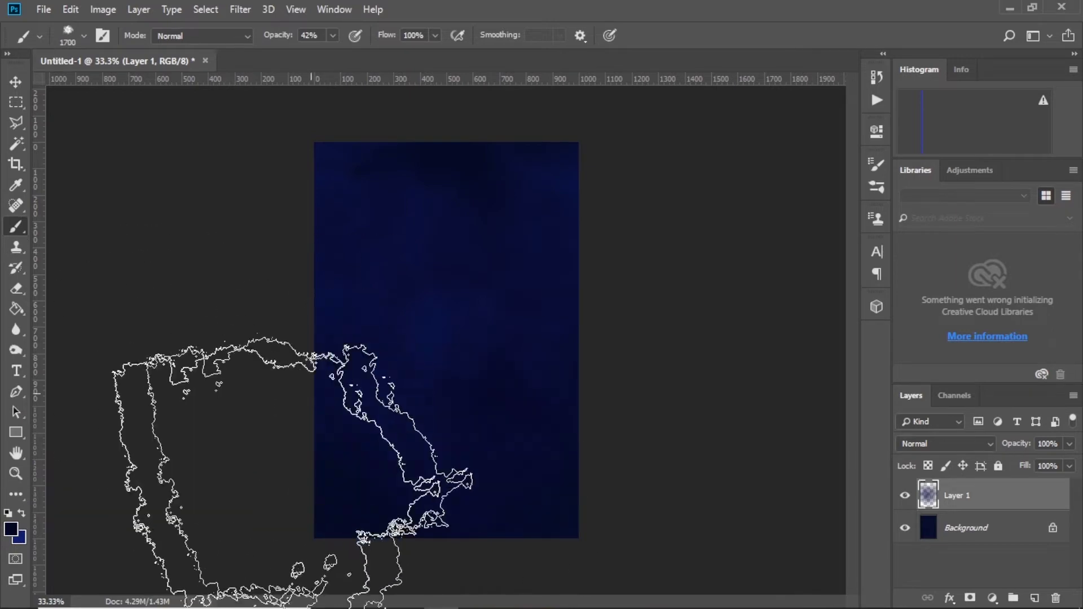
{"action": "left_click", "coordinate": [22, 513]}
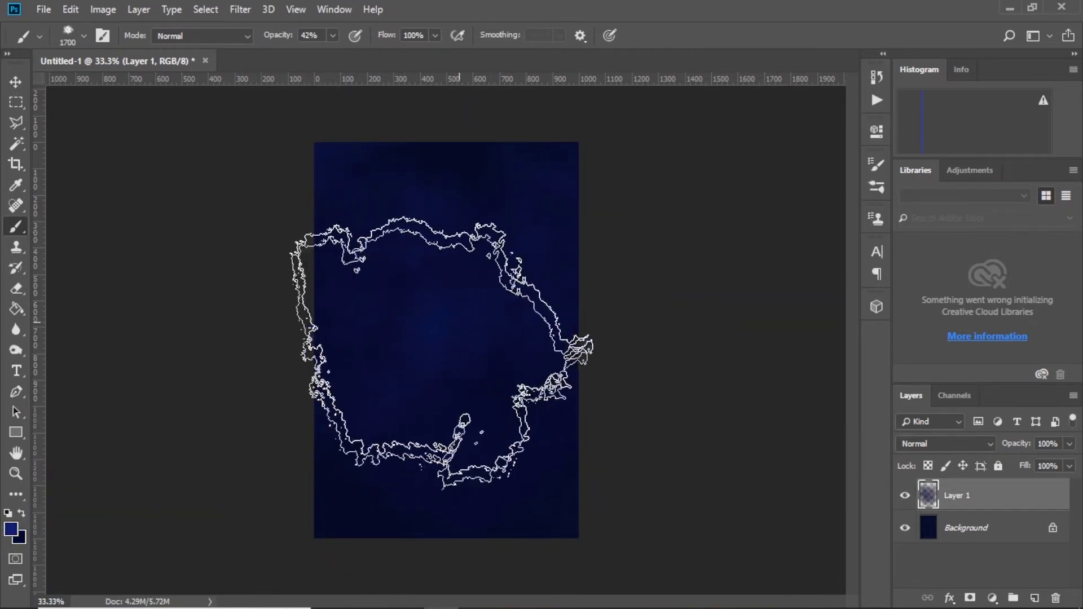
{"action": "left_click", "coordinate": [441, 352]}
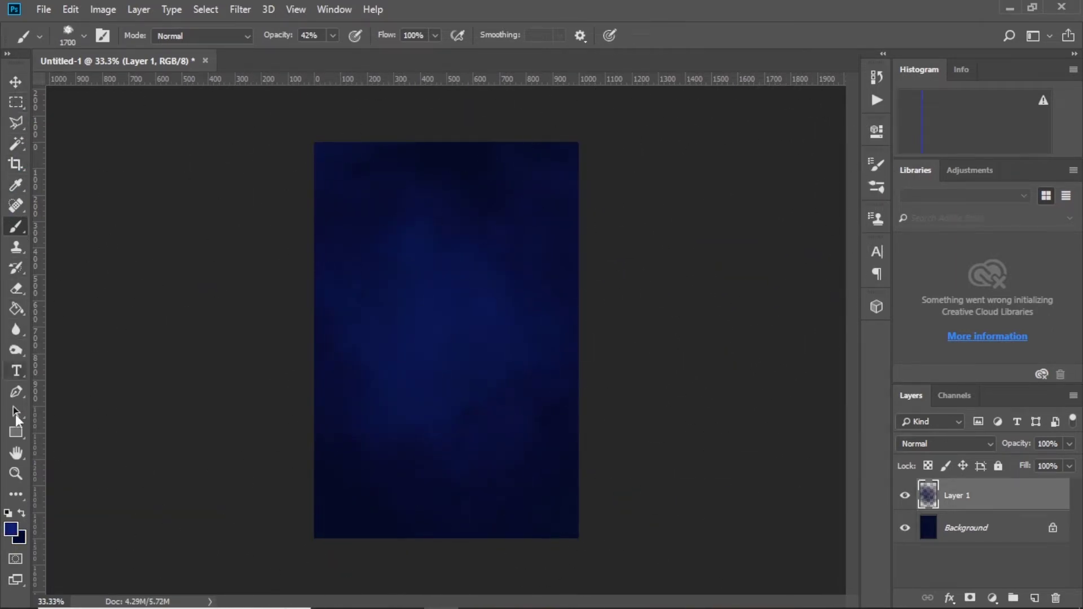
{"action": "left_click", "coordinate": [16, 431]}
Step: Draw a wide blue rectangle across the canvas and skew it about 15 degrees
{"action": "left_click_drag", "start_coordinate": [201, 221], "coordinate": [683, 313]}
{"action": "key", "text": "v"}
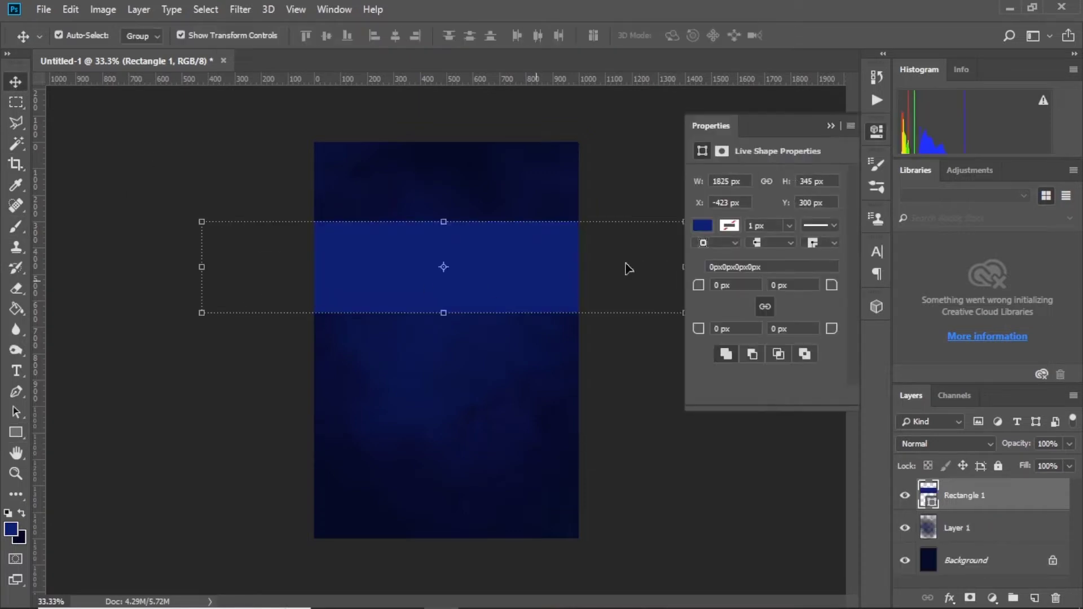
{"action": "left_click", "coordinate": [830, 125]}
{"action": "left_click_drag", "start_coordinate": [686, 267], "coordinate": [685, 397]}
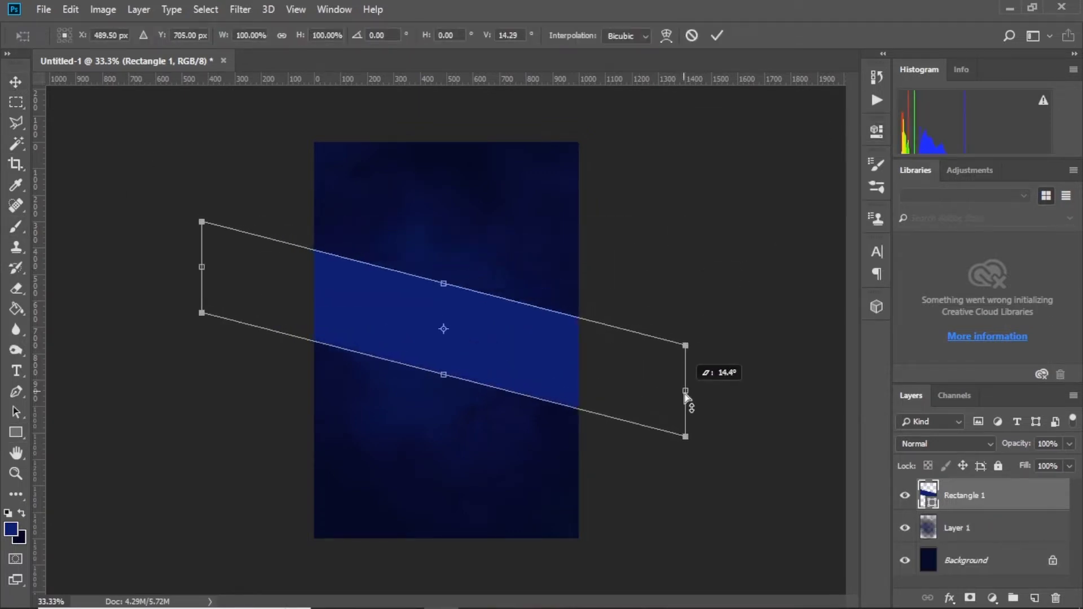
{"action": "key", "text": "Return"}
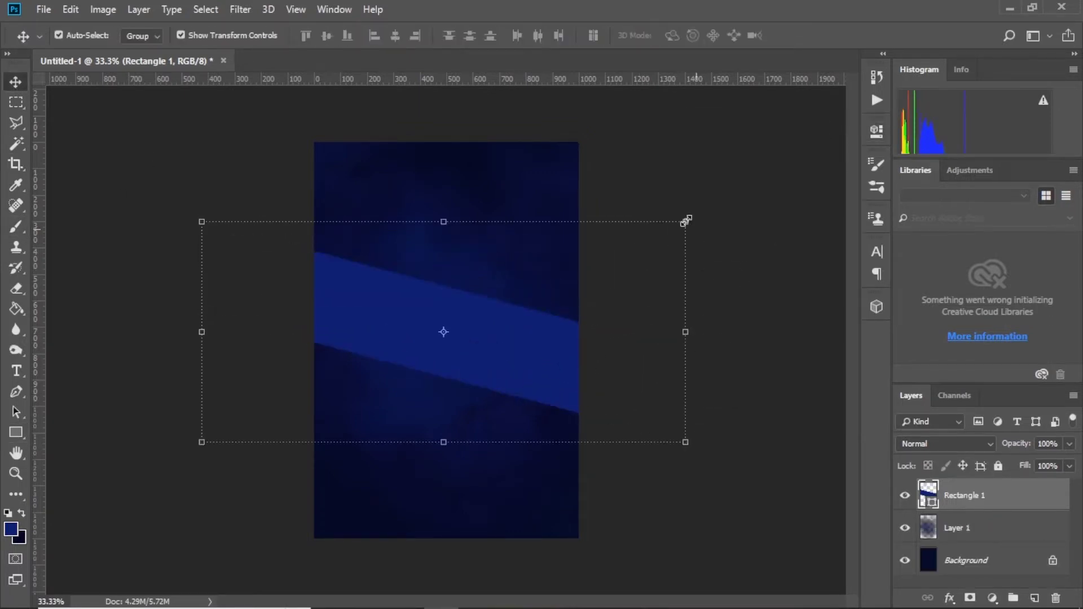
{"action": "left_click", "coordinate": [683, 220]}
{"action": "key", "text": "Return"}
Step: Load the band's outline, hide it, and paint dark navy inside it on new Layer 2
{"action": "left_click", "coordinate": [928, 495], "text": "ctrl"}
{"action": "left_click", "coordinate": [904, 495]}
{"action": "left_click", "coordinate": [959, 528]}
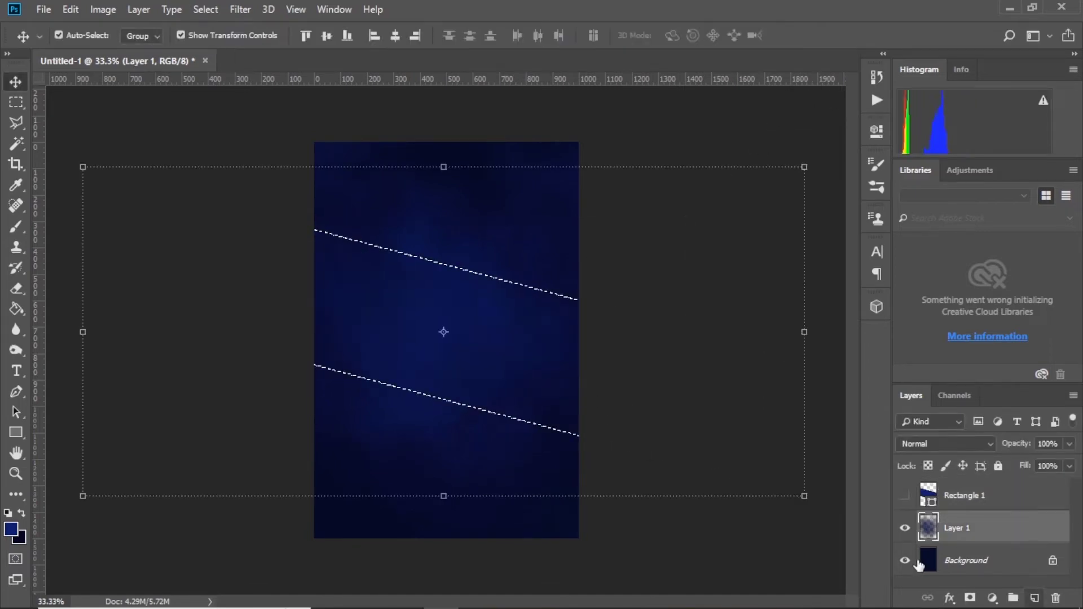
{"action": "key", "text": "ctrl+shift+alt+n"}
{"action": "left_click", "coordinate": [12, 228]}
{"action": "key", "text": "x"}
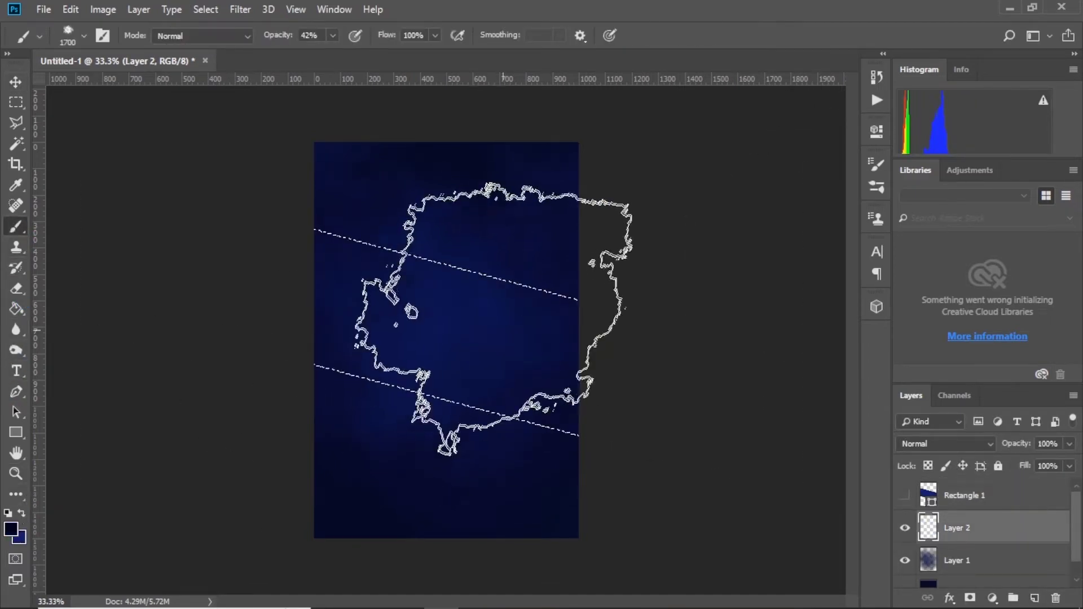
{"action": "left_click_drag", "start_coordinate": [484, 460], "coordinate": [668, 420]}
{"action": "key", "text": "ctrl+d"}
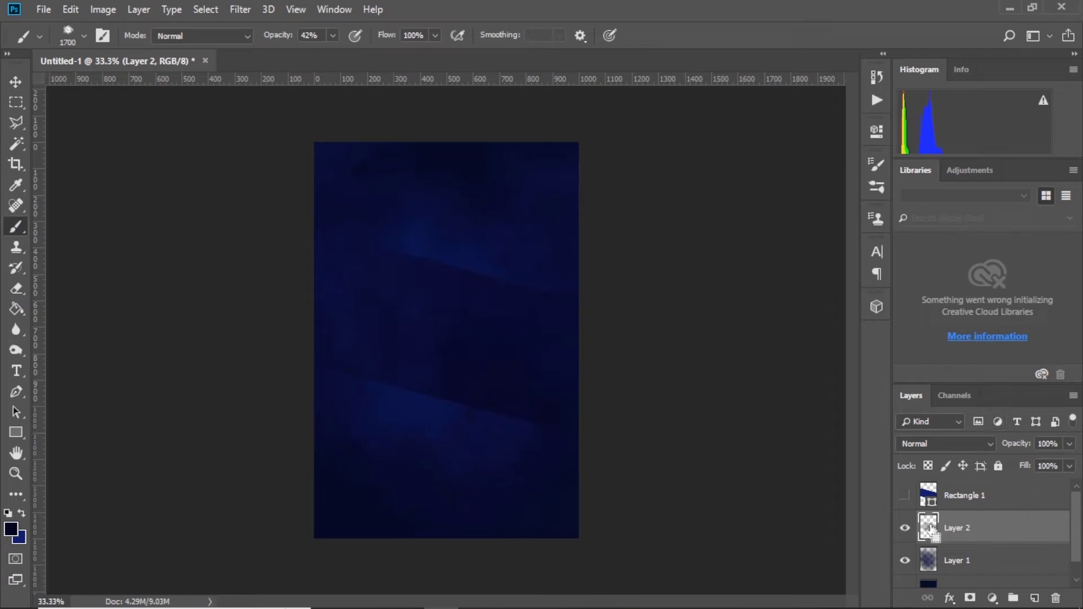
Step: Add Layer 3 and shrink the band to about two-thirds, moving it toward the top
{"action": "key", "text": "v"}
{"action": "left_click", "coordinate": [1034, 598]}
{"action": "key", "text": "alt+bracketright"}
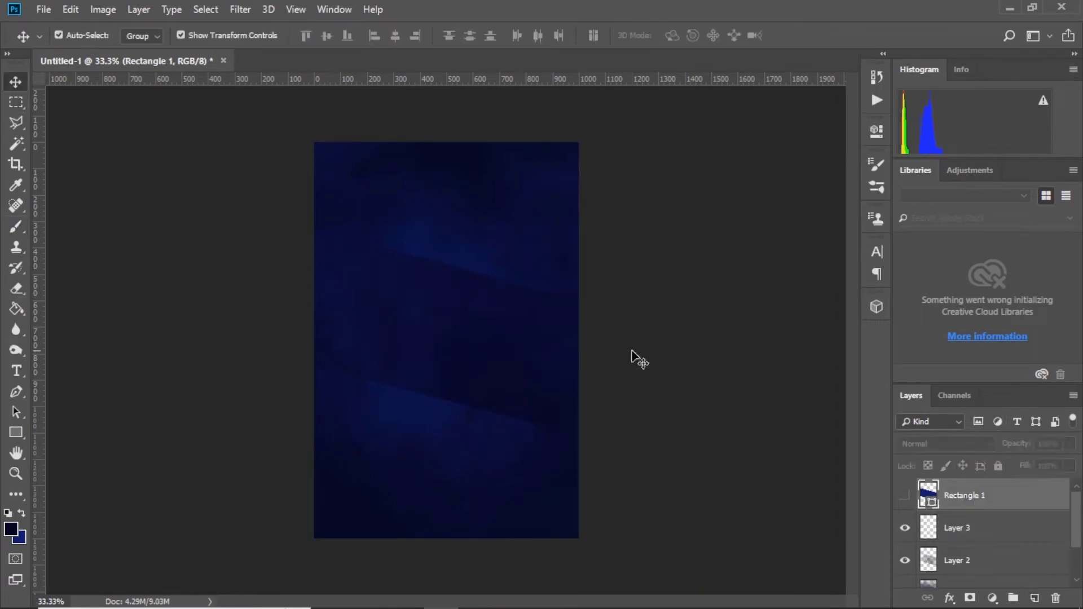
{"action": "left_click", "coordinate": [903, 495]}
{"action": "left_click_drag", "start_coordinate": [797, 164], "coordinate": [669, 225]}
{"action": "left_click_drag", "start_coordinate": [587, 345], "coordinate": [588, 266]}
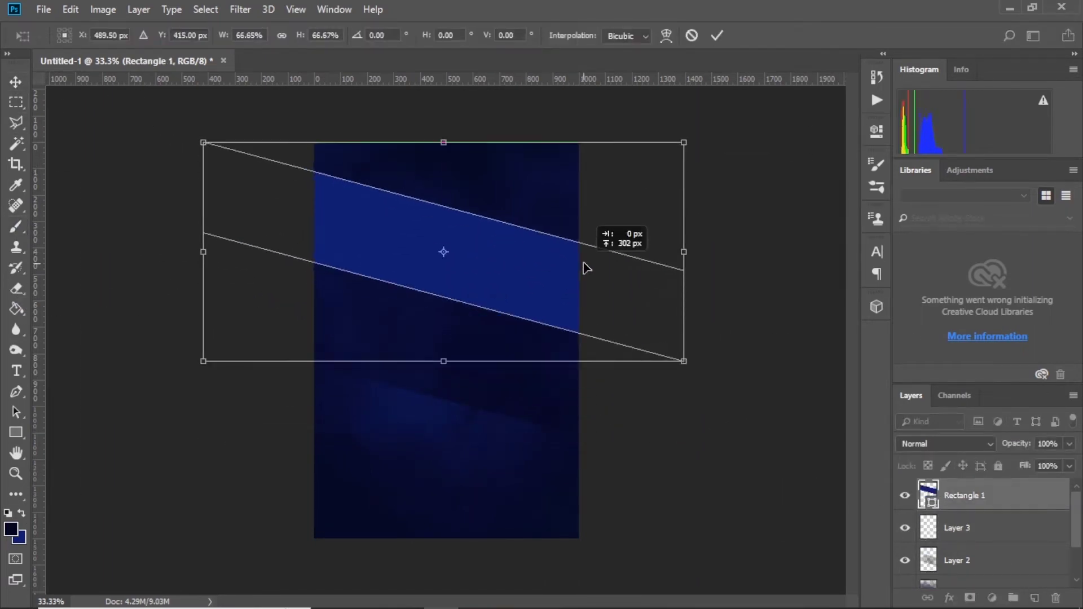
{"action": "key", "text": "Return"}
Step: Within the band's outline, paint a dark navy streak on Layer 3 with a 1200 px brush
{"action": "left_click", "coordinate": [905, 495]}
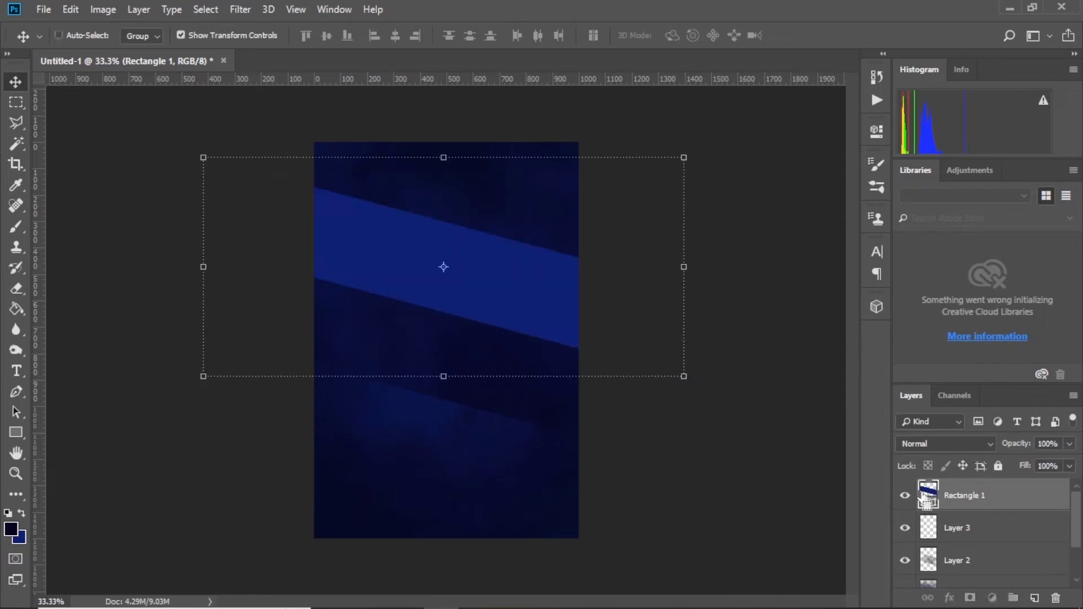
{"action": "left_click", "coordinate": [927, 494], "text": "ctrl"}
{"action": "left_click", "coordinate": [905, 495]}
{"action": "left_click", "coordinate": [928, 526]}
{"action": "left_click", "coordinate": [16, 226]}
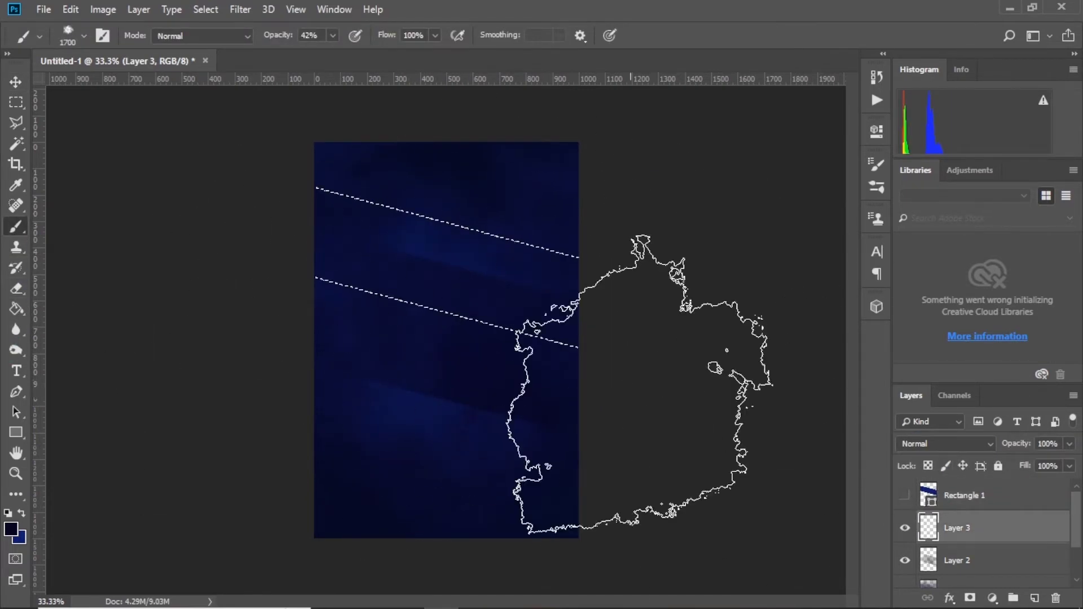
{"action": "key", "text": "bracketleft"}
{"action": "key", "text": "bracketleft"}
{"action": "key", "text": "bracketleft"}
{"action": "left_click_drag", "start_coordinate": [483, 151], "coordinate": [428, 293]}
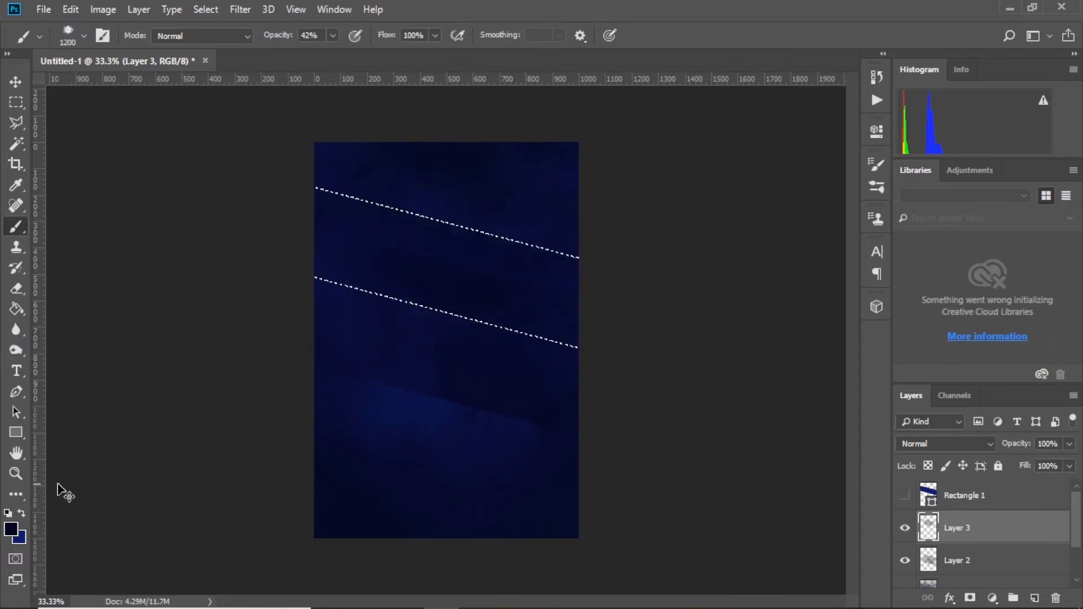
Step: Add a lighter blue streak inside the band and clear the selection
{"action": "left_click", "coordinate": [21, 510]}
{"action": "left_click_drag", "start_coordinate": [361, 350], "coordinate": [459, 451]}
{"action": "key", "text": "ctrl+d"}
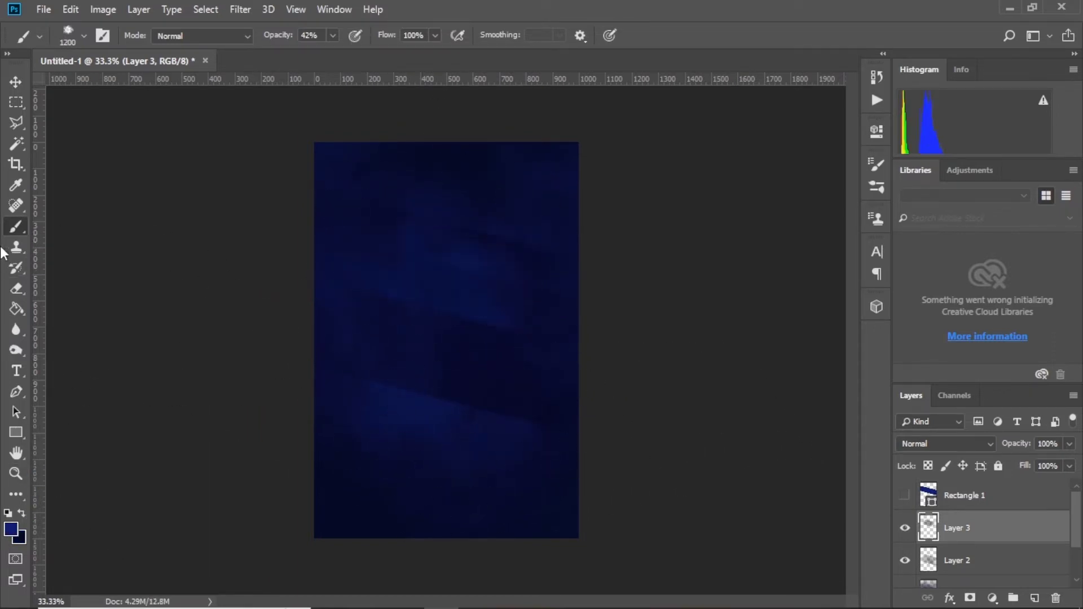
{"action": "left_click", "coordinate": [16, 82]}
{"action": "left_click", "coordinate": [946, 499]}
Step: Show the band, flip it to slant the other way, move it lower and widen it to 149%
{"action": "left_click", "coordinate": [904, 495]}
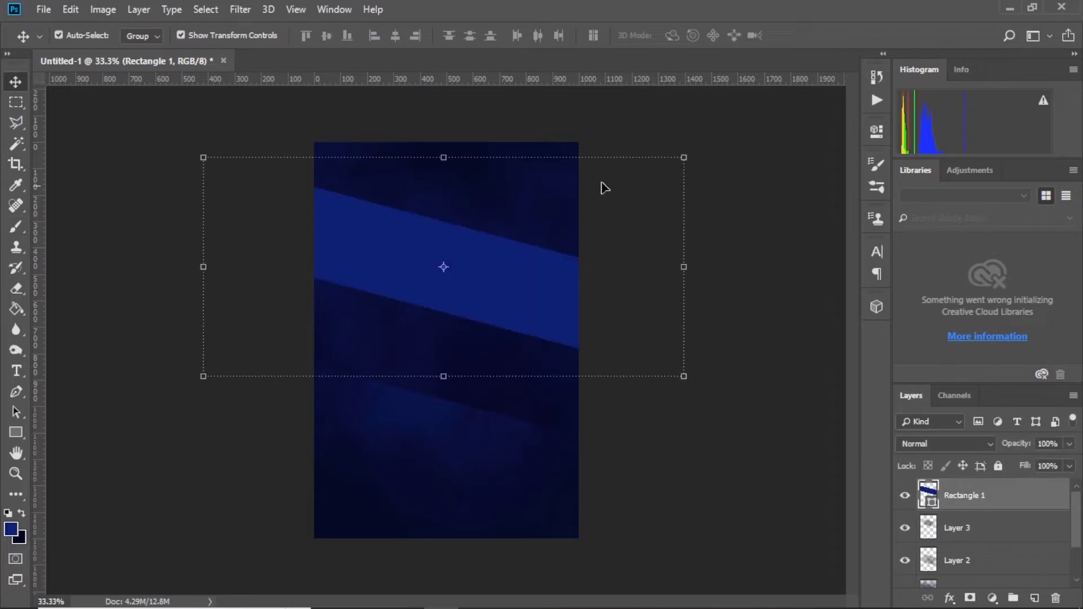
{"action": "key", "text": "ctrl+t"}
{"action": "right_click", "coordinate": [510, 275]}
{"action": "left_click", "coordinate": [557, 470]}
{"action": "key", "text": "Return"}
{"action": "left_click_drag", "start_coordinate": [517, 255], "coordinate": [551, 387]}
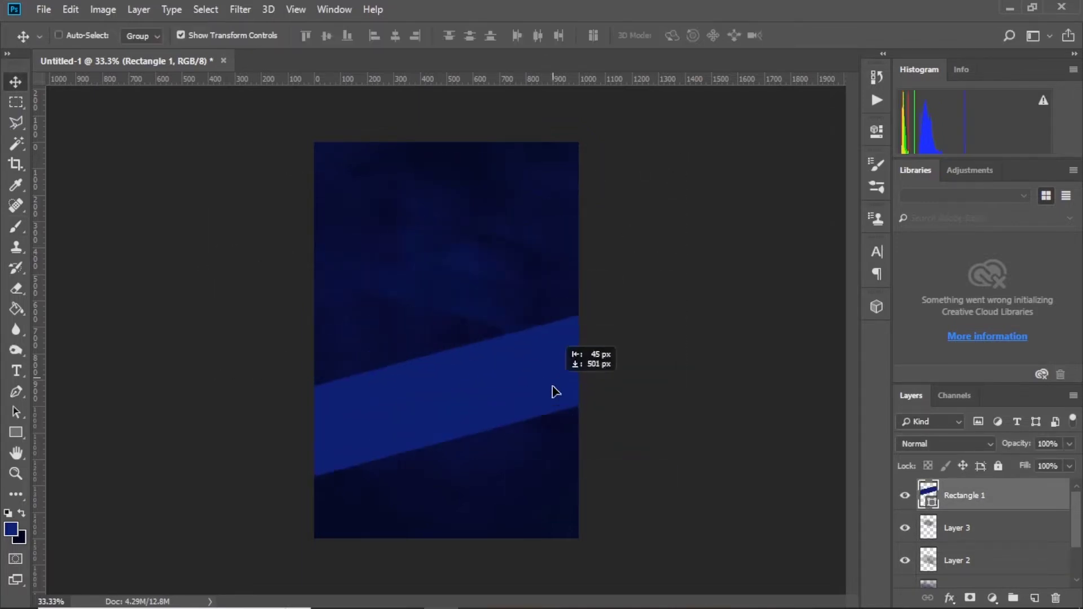
{"action": "left_click_drag", "start_coordinate": [665, 302], "coordinate": [772, 217]}
{"action": "key", "text": "Return"}
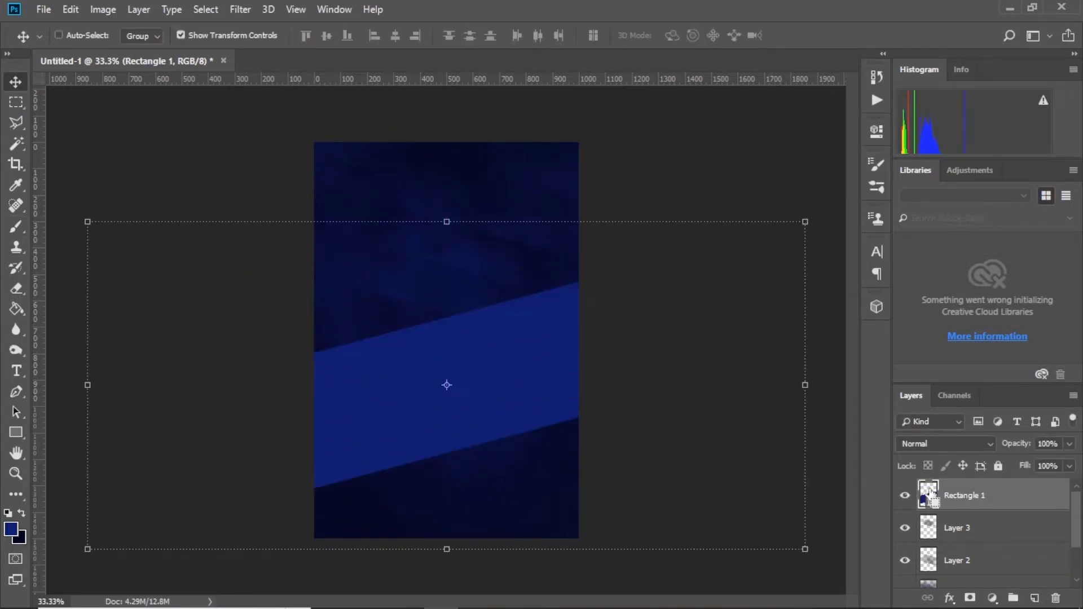
Step: Load the flipped band's outline on the streak layer and ready a brighter blue brush at 21% flow
{"action": "left_click", "coordinate": [927, 495], "text": "ctrl"}
{"action": "left_click", "coordinate": [959, 528]}
{"action": "left_click", "coordinate": [904, 495]}
{"action": "key", "text": "b"}
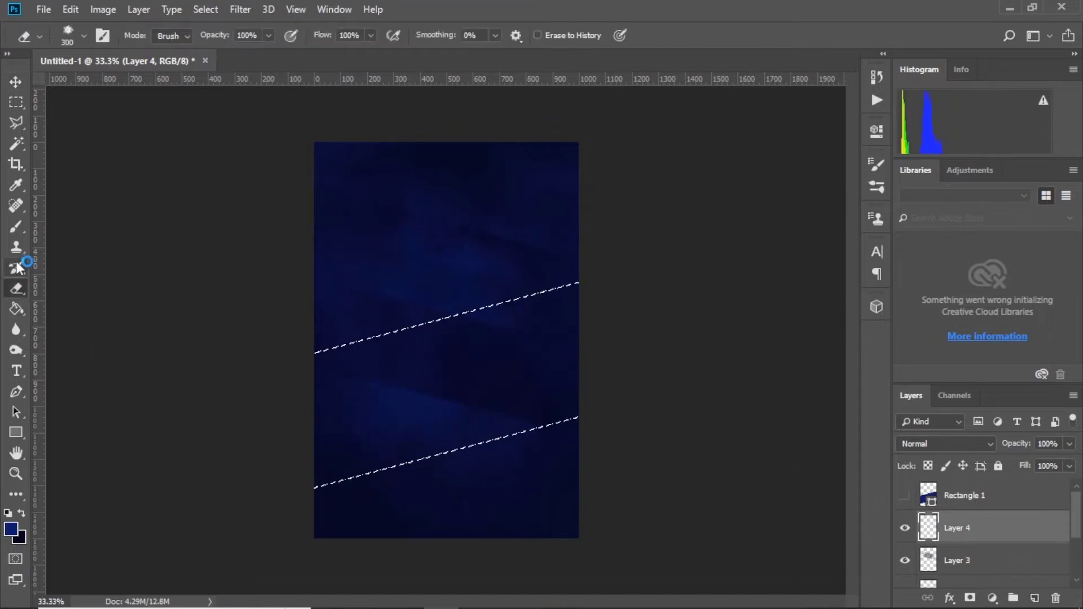
{"action": "left_click", "coordinate": [11, 529]}
{"action": "left_click", "coordinate": [769, 280]}
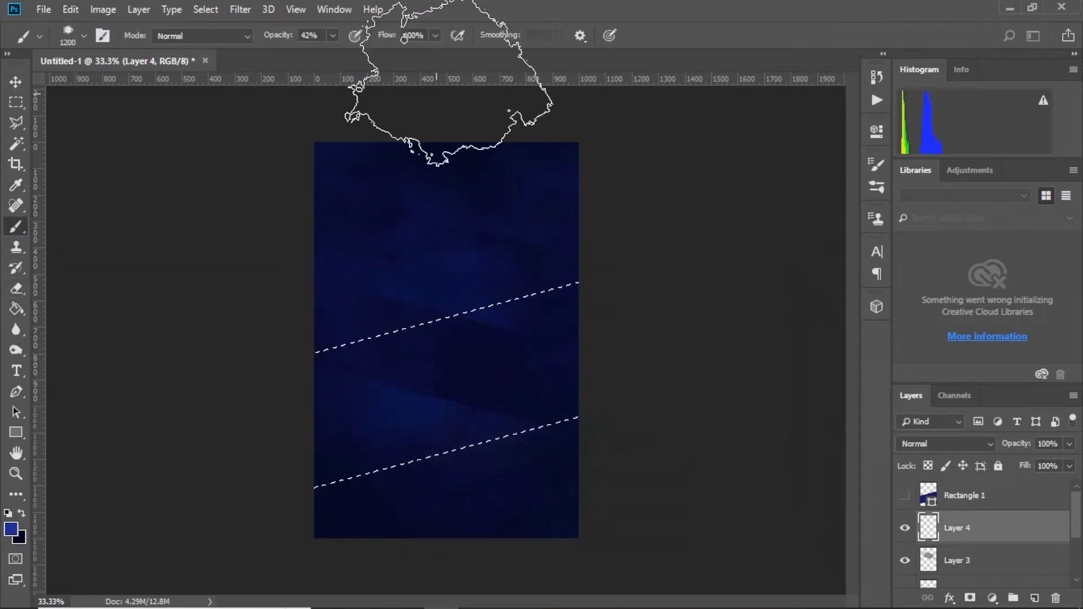
{"action": "left_click_drag", "start_coordinate": [434, 50], "coordinate": [375, 51]}
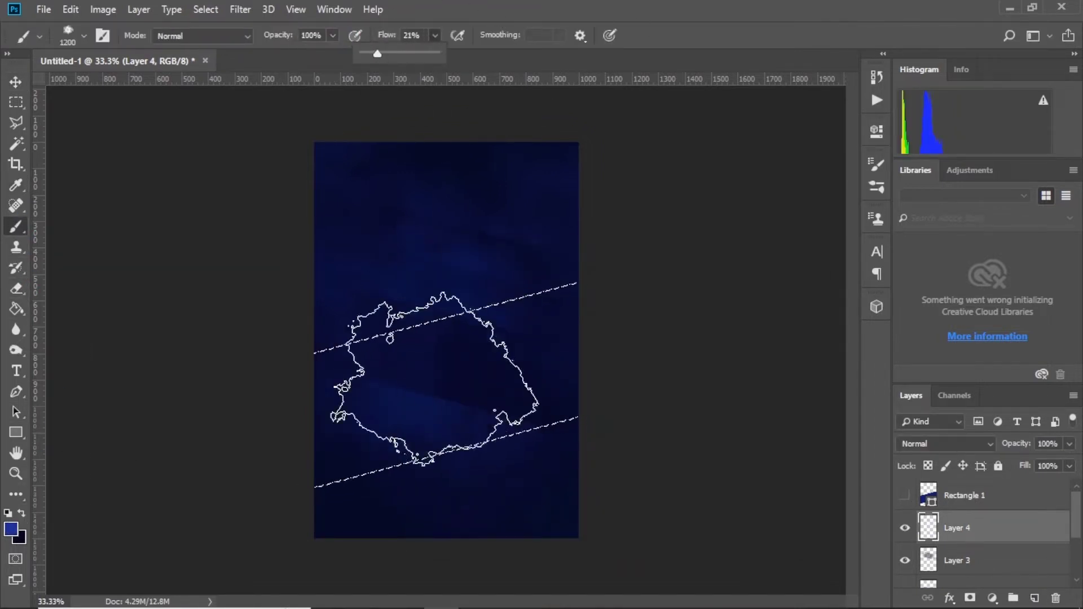
Step: Deselect Layer 4 and target the Rectangle 1 layer with the Move tool
{"action": "key", "text": "v"}
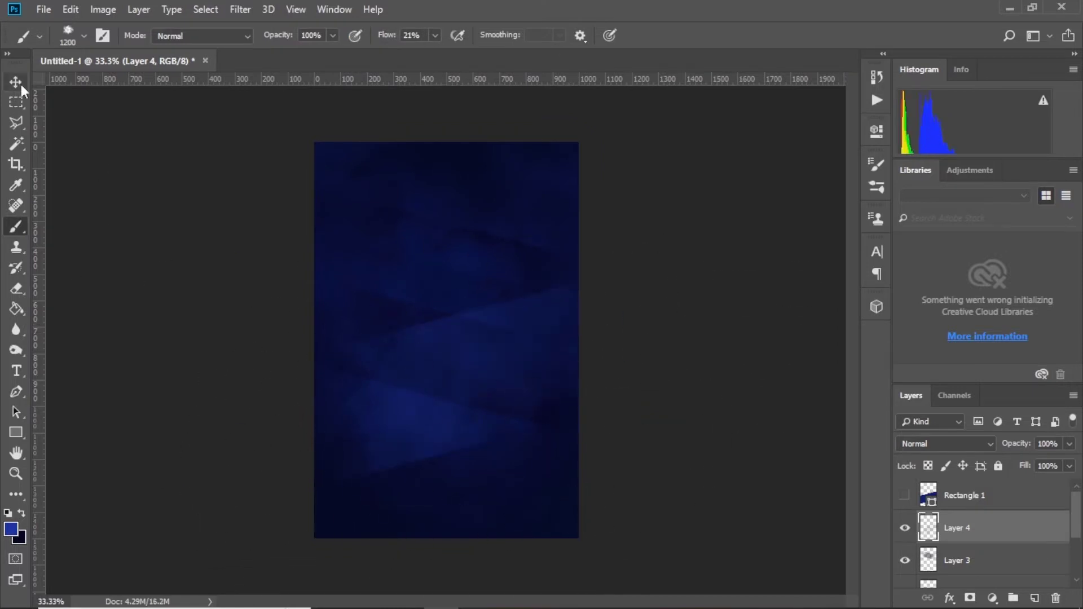
{"action": "left_click", "coordinate": [722, 392]}
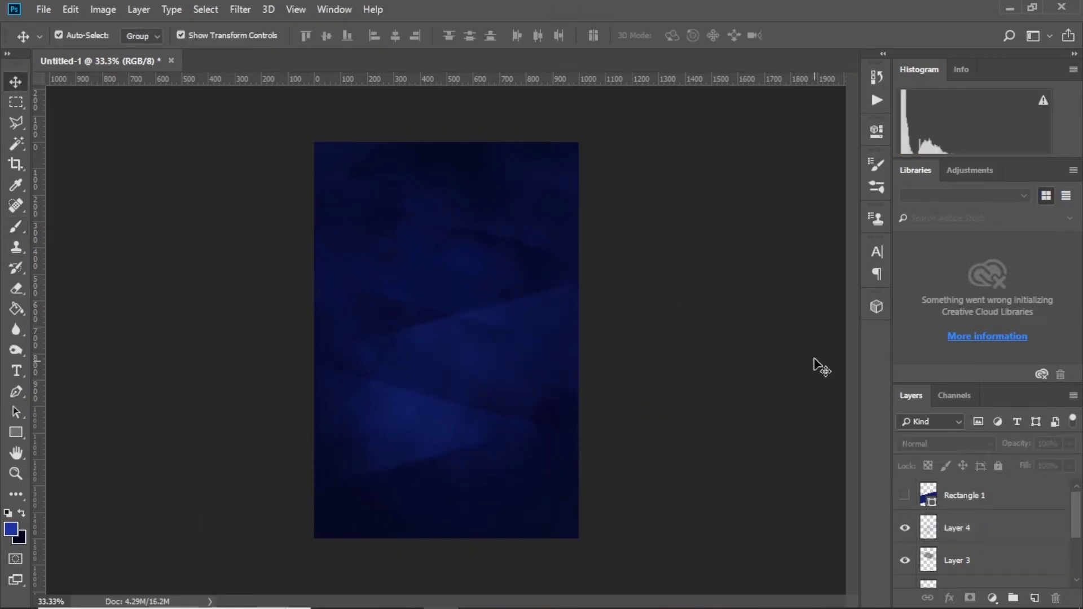
{"action": "left_click", "coordinate": [984, 496]}
Step: On new Layer 5, paint a large soft deep-red glow in the poster centre
{"action": "left_click", "coordinate": [11, 528]}
{"action": "left_click", "coordinate": [633, 290]}
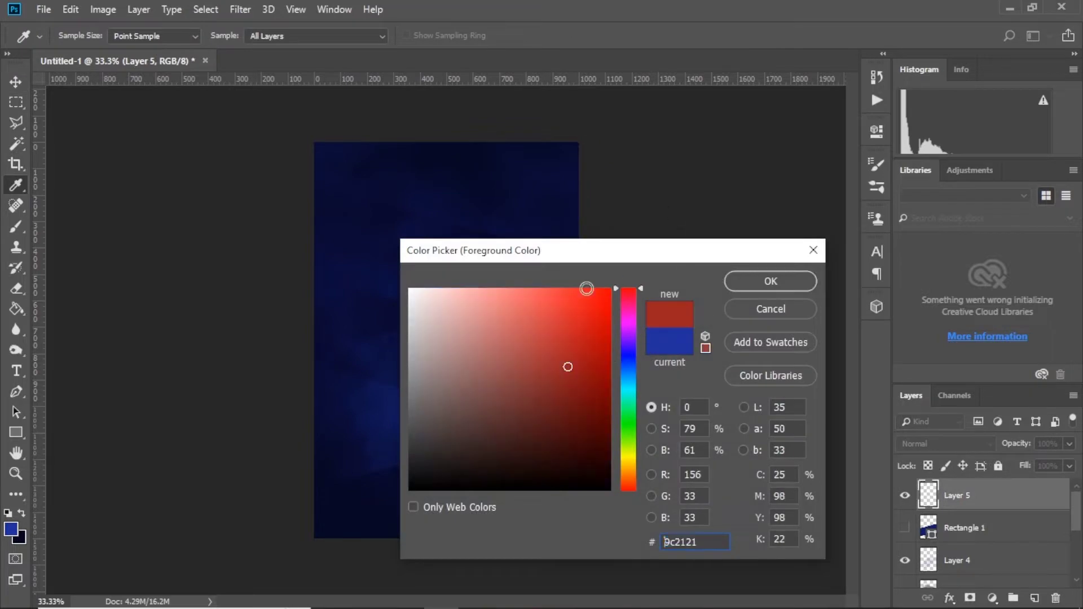
{"action": "left_click", "coordinate": [770, 280]}
{"action": "key", "text": "b"}
{"action": "key", "text": "bracketright"}
{"action": "key", "text": "bracketright"}
{"action": "key", "text": "bracketright"}
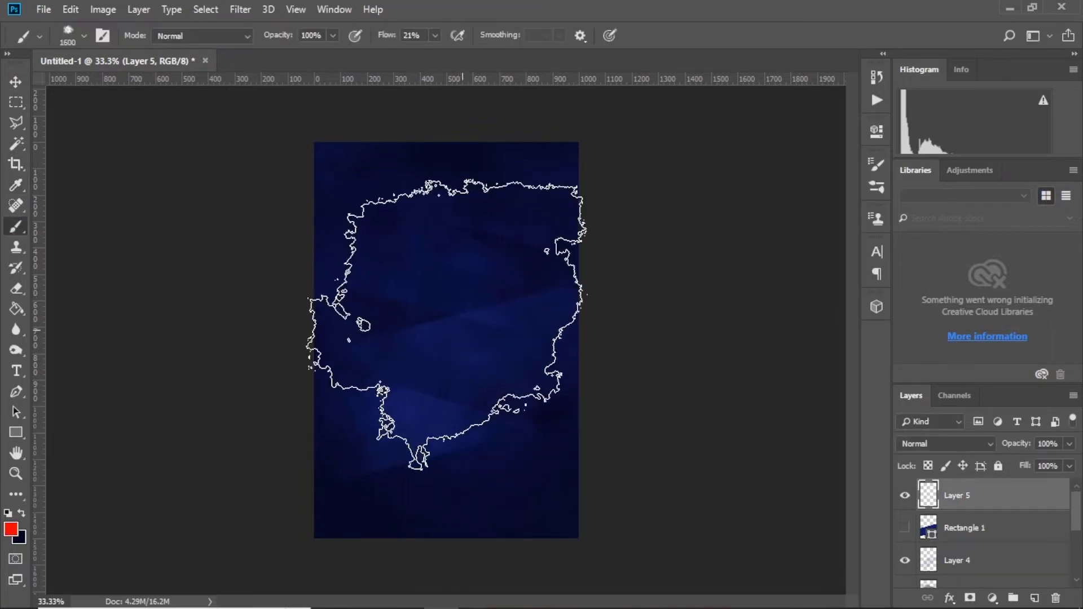
{"action": "key", "text": "bracketright"}
{"action": "key", "text": "bracketright"}
{"action": "left_click", "coordinate": [435, 338]}
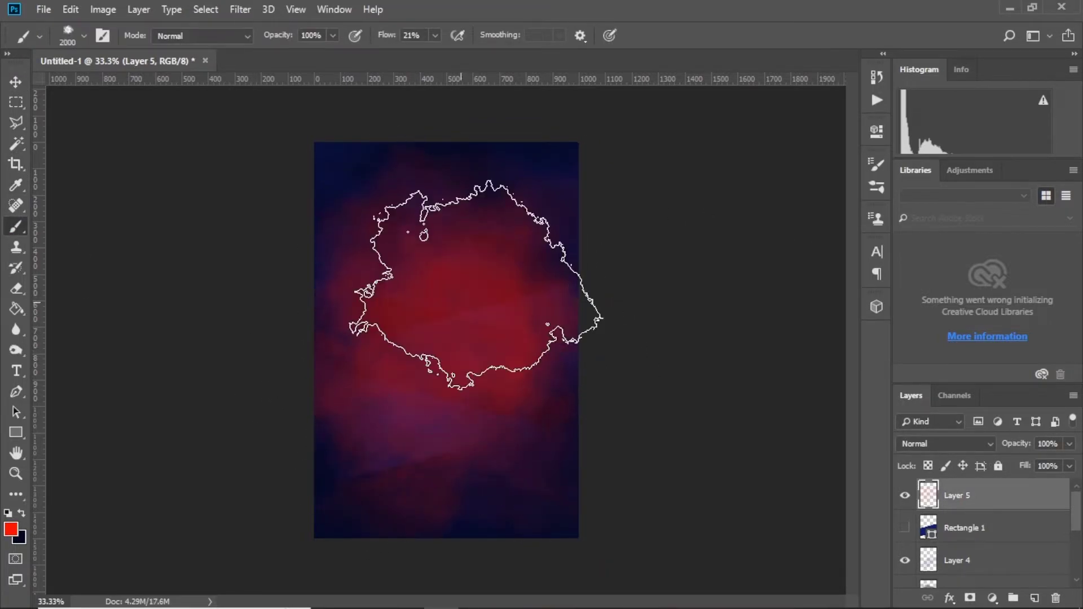
{"action": "left_click_drag", "start_coordinate": [436, 347], "coordinate": [437, 367]}
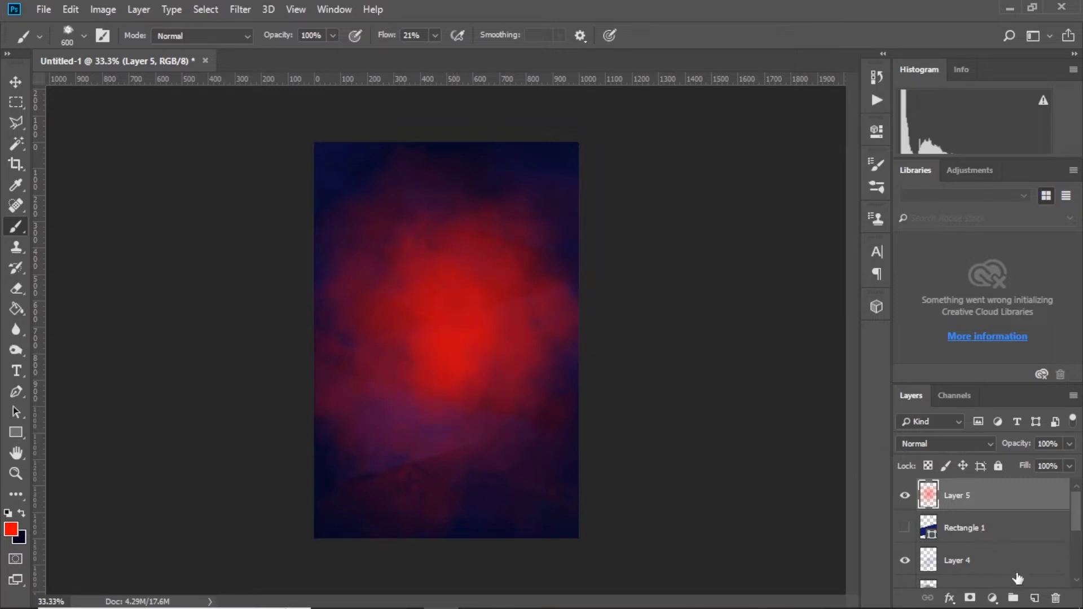
Step: On new Layer 6, paint a yellow glow over the red centre
{"action": "left_click", "coordinate": [1034, 598]}
{"action": "left_click", "coordinate": [11, 529]}
{"action": "left_click", "coordinate": [628, 453]}
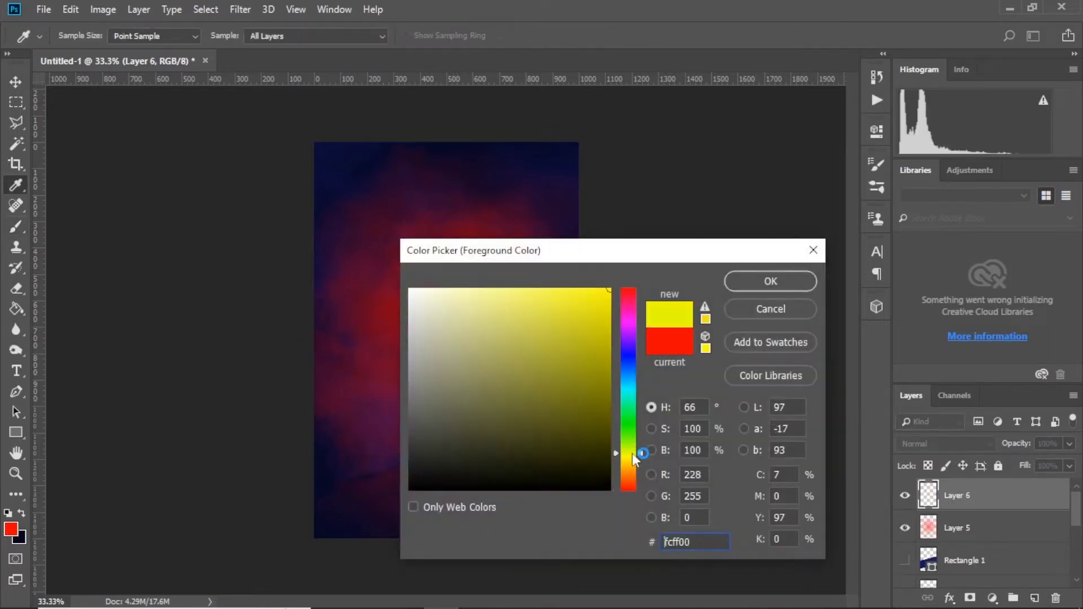
{"action": "left_click", "coordinate": [736, 280]}
{"action": "left_click", "coordinate": [438, 349]}
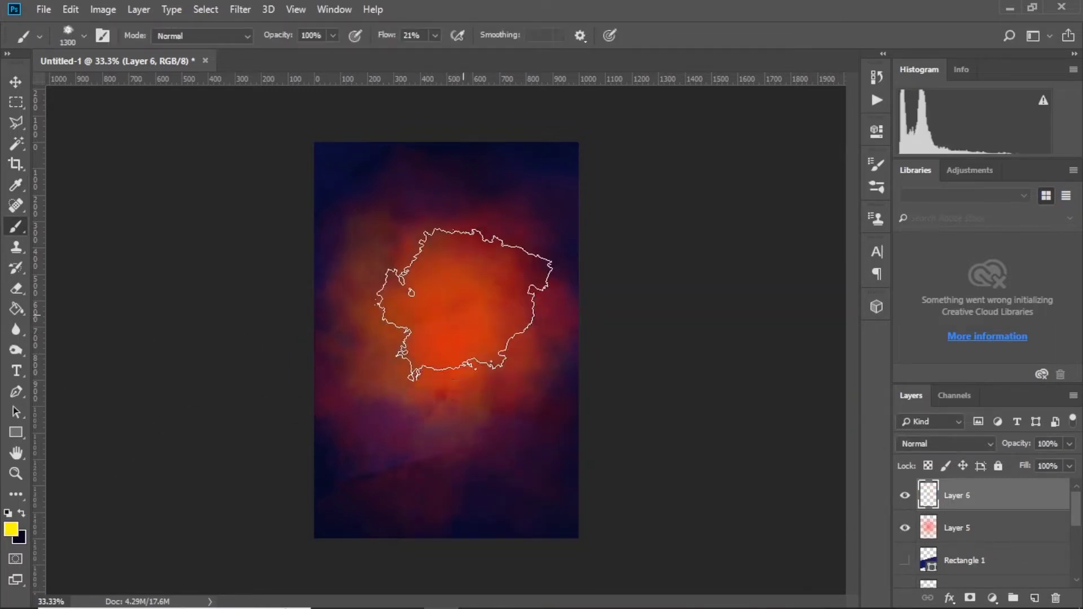
{"action": "mouse_move", "coordinate": [440, 360]}
{"action": "left_mouse_down"}
{"action": "mouse_move", "coordinate": [448, 319]}
{"action": "mouse_move", "coordinate": [484, 339]}
{"action": "mouse_move", "coordinate": [447, 423]}
{"action": "mouse_move", "coordinate": [445, 462]}
{"action": "left_mouse_up"}
{"action": "key", "text": "bracketleft"}
{"action": "key", "text": "bracketleft"}
{"action": "key", "text": "bracketleft"}
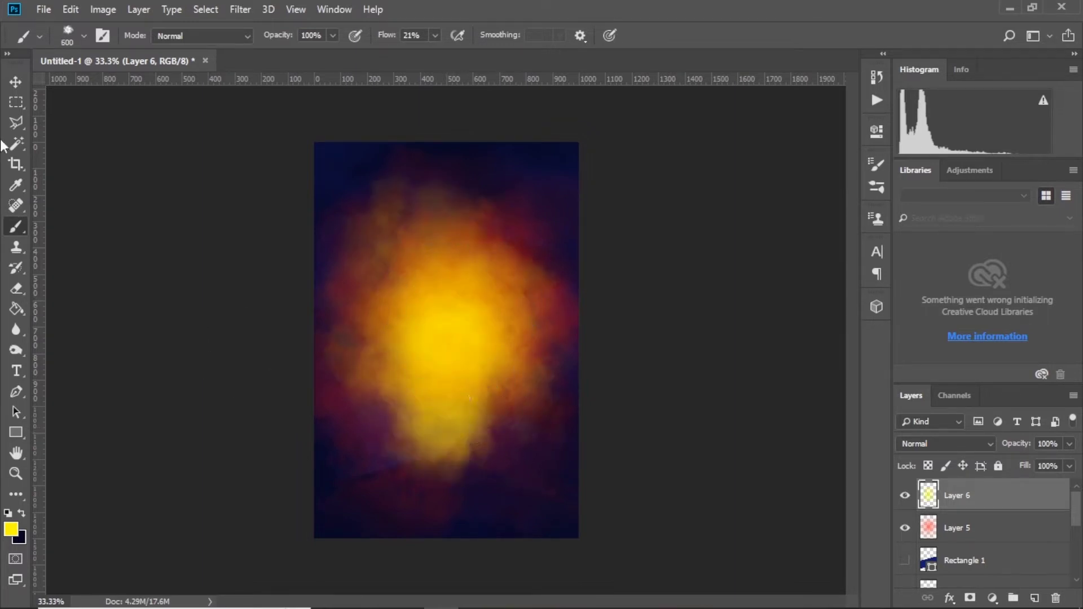
{"action": "left_click", "coordinate": [16, 84]}
Step: Shrink the yellow glow slightly, then delete Layer 5's red glow outside a slanted Polygonal Lasso selection
{"action": "left_click_drag", "start_coordinate": [579, 152], "coordinate": [563, 175]}
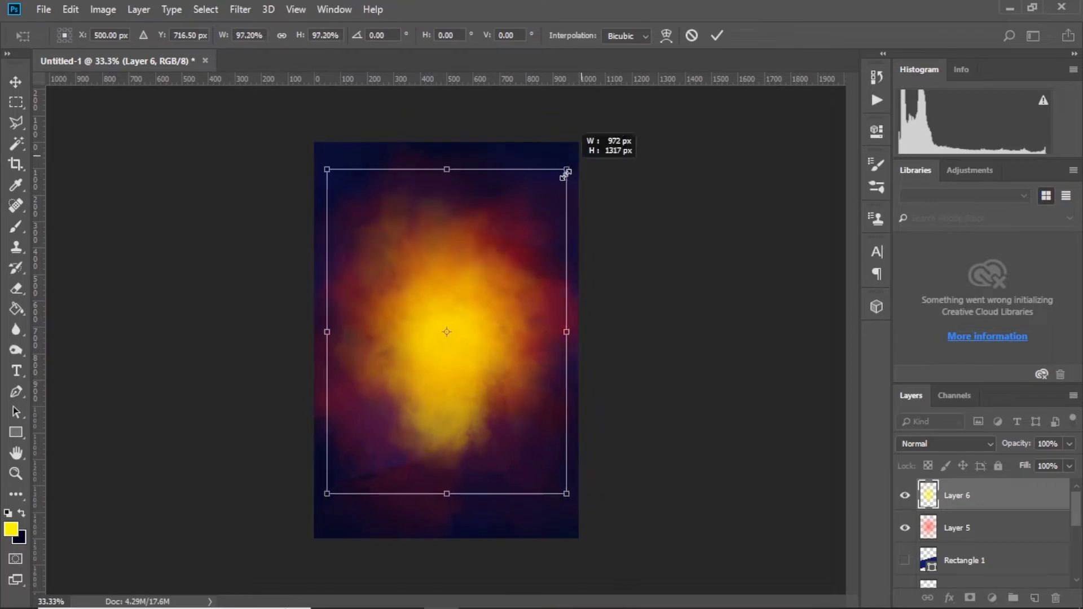
{"action": "key", "text": "Return"}
{"action": "key", "text": "l"}
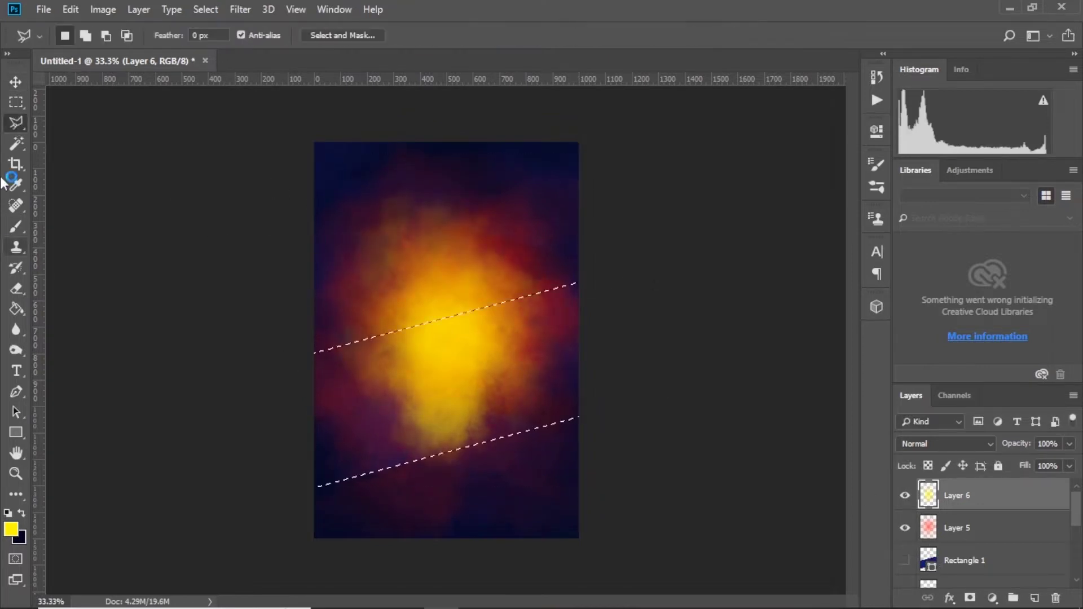
{"action": "left_click_drag", "start_coordinate": [468, 465], "coordinate": [482, 461]}
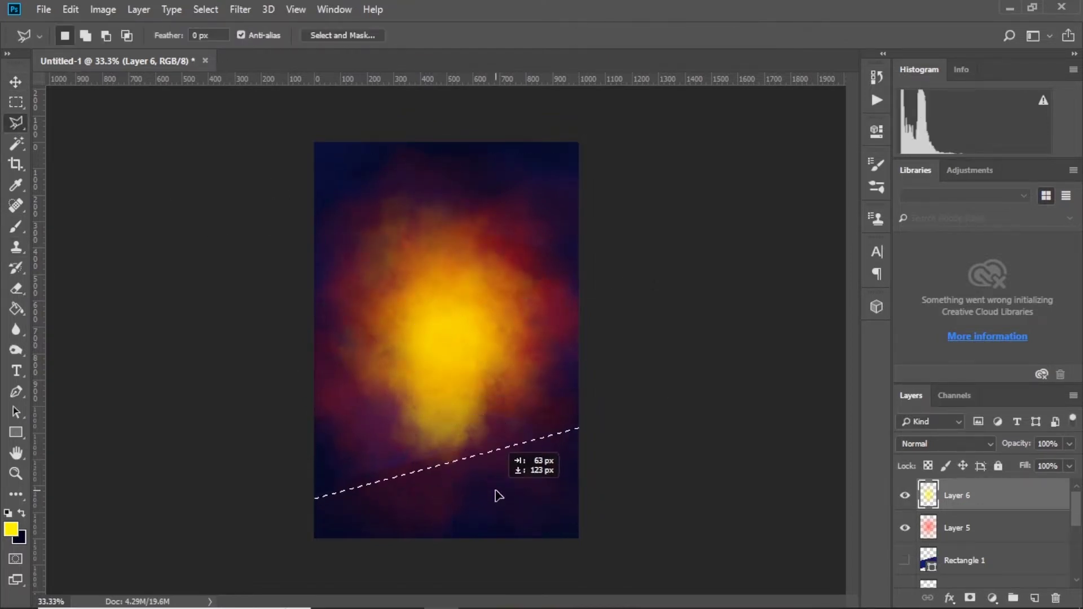
{"action": "left_click", "coordinate": [938, 529]}
{"action": "key", "text": "Delete"}
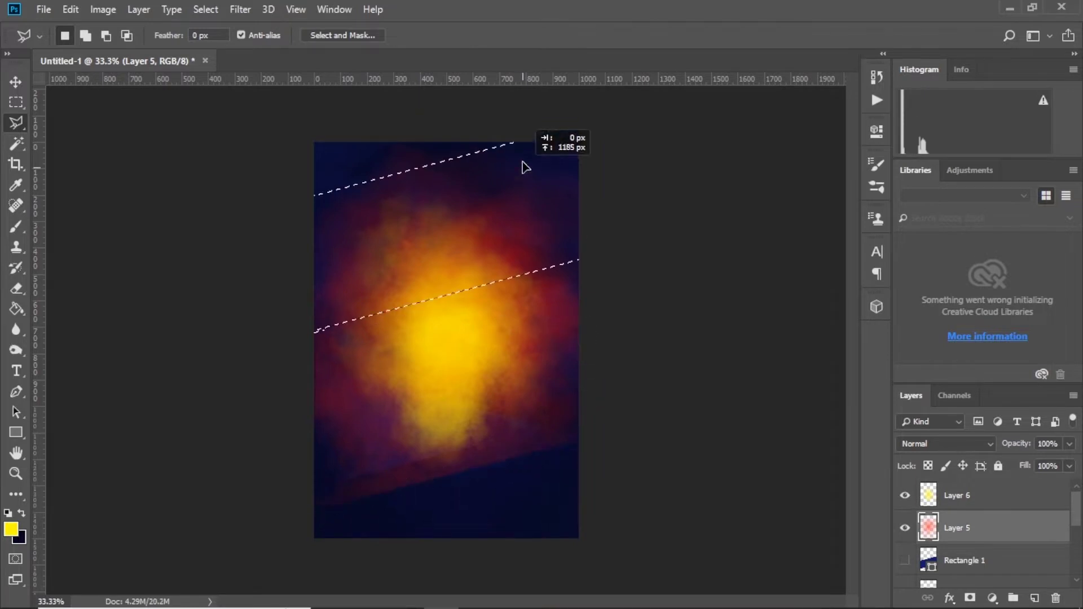
Step: Move the slanted selection lower and return to the yellow glow Layer 6
{"action": "left_click_drag", "start_coordinate": [526, 167], "coordinate": [481, 187]}
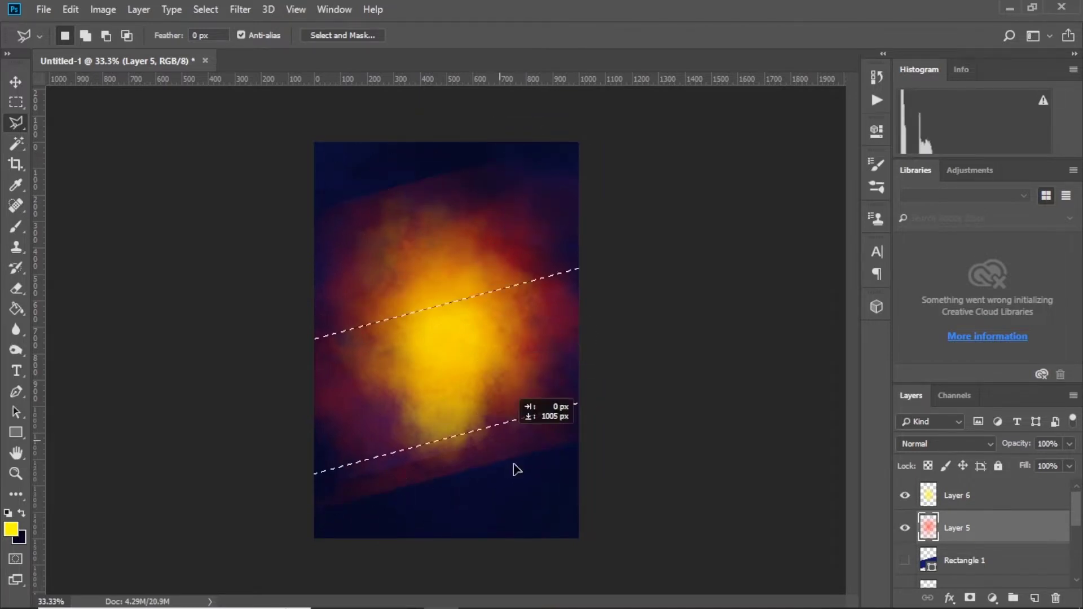
{"action": "left_click_drag", "start_coordinate": [517, 468], "coordinate": [529, 551]}
{"action": "left_click", "coordinate": [975, 506]}
Step: Give the yellow glow a sharp slanted top by deleting everything above the selection
{"action": "mouse_move", "coordinate": [522, 483]}
{"action": "left_mouse_down"}
{"action": "mouse_move", "coordinate": [512, 182]}
{"action": "mouse_move", "coordinate": [518, 197]}
{"action": "left_mouse_up"}
{"action": "key", "text": "Delete"}
{"action": "key", "text": "ctrl+d"}
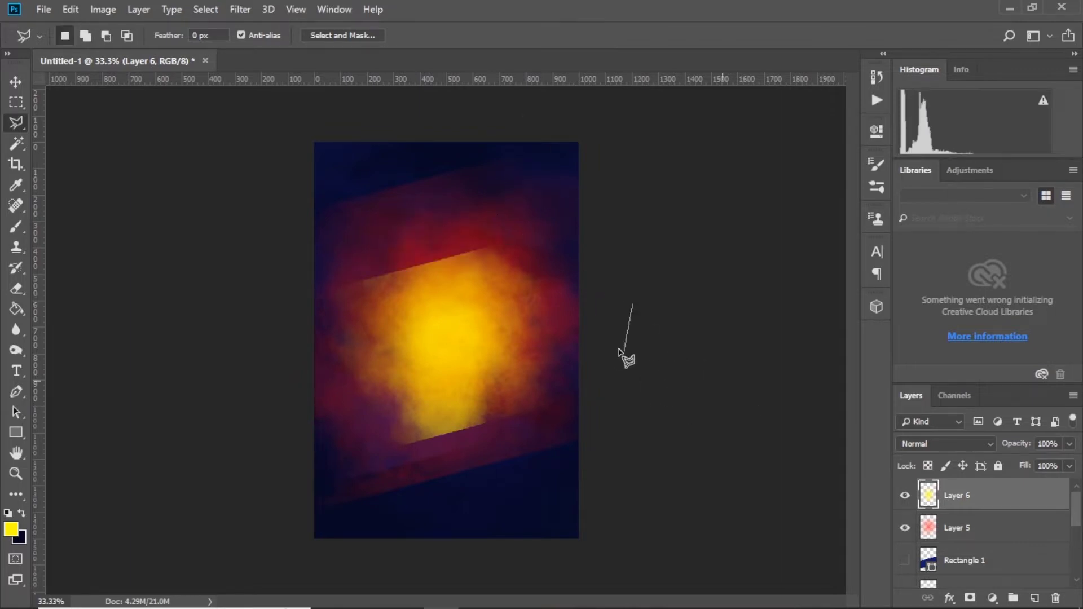
{"action": "double_click", "coordinate": [618, 352]}
{"action": "left_click", "coordinate": [500, 235]}
Step: Show the Rectangle 1 band and flip it horizontally
{"action": "left_click", "coordinate": [905, 560]}
{"action": "left_click", "coordinate": [965, 560]}
{"action": "left_click", "coordinate": [16, 81]}
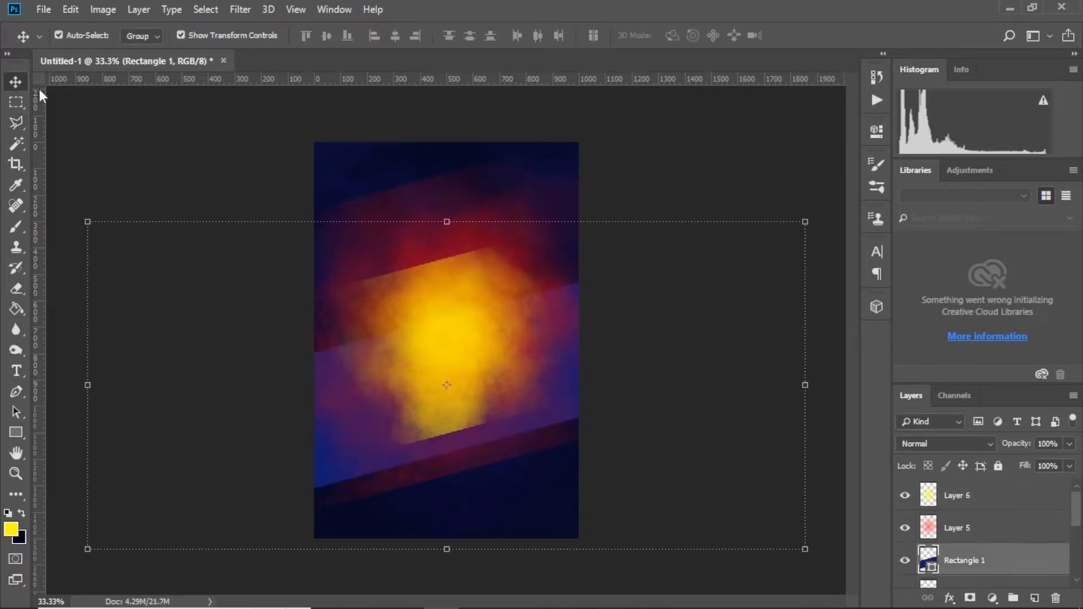
{"action": "left_click", "coordinate": [805, 222]}
{"action": "right_click", "coordinate": [458, 346]}
{"action": "left_click", "coordinate": [496, 576]}
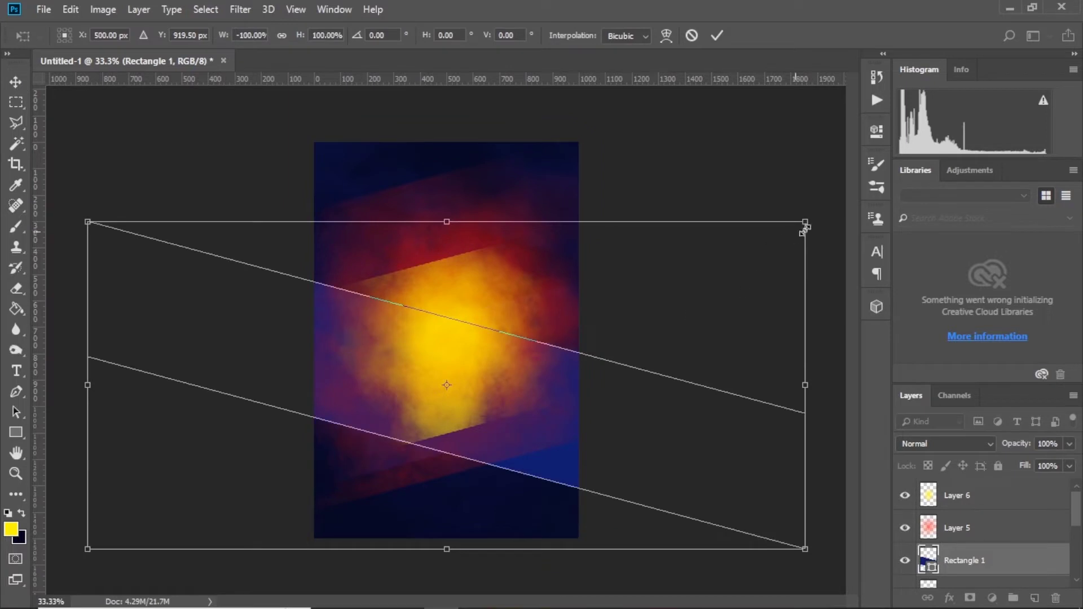
{"action": "key", "text": "Return"}
Step: Load the flipped band as a selection on new Layer 7 and set a larger red brush
{"action": "left_click", "coordinate": [915, 553], "text": "ctrl"}
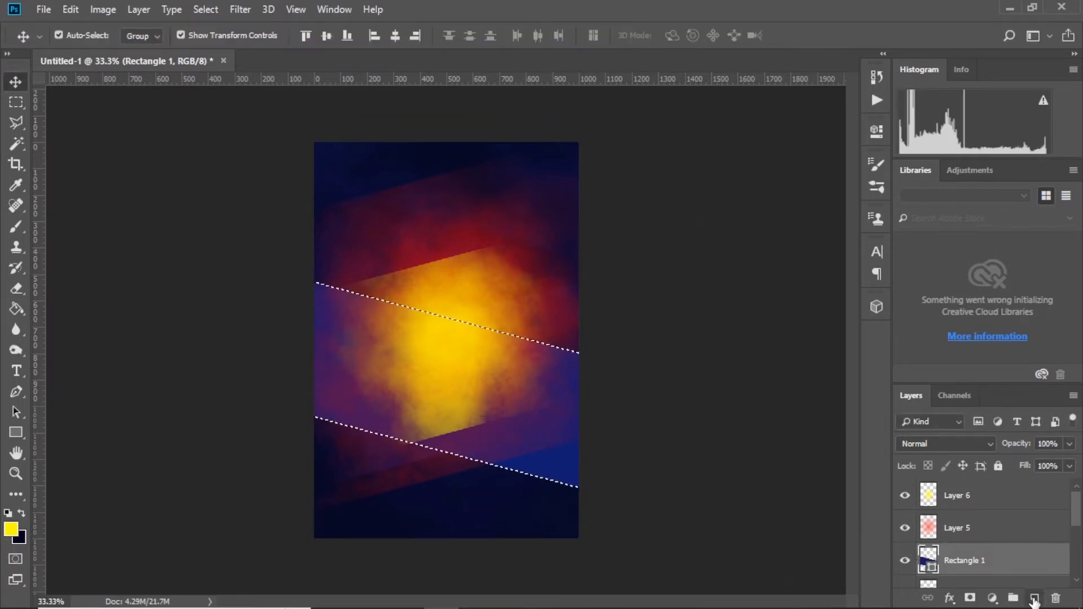
{"action": "left_click", "coordinate": [1034, 599]}
{"action": "left_click", "coordinate": [904, 560]}
{"action": "left_click", "coordinate": [16, 227]}
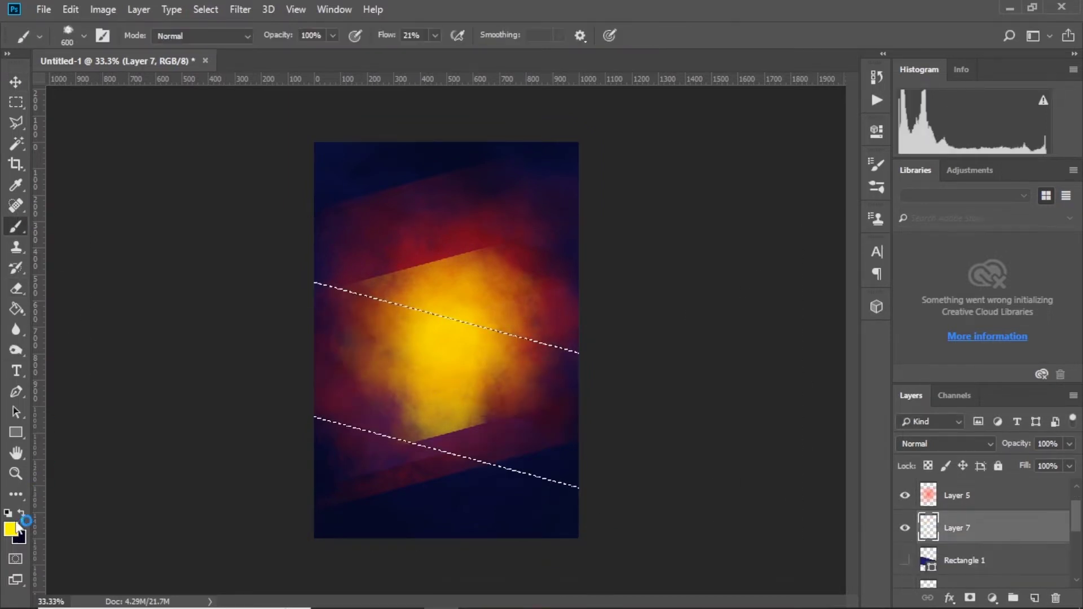
{"action": "left_click", "coordinate": [11, 529]}
{"action": "left_click", "coordinate": [625, 294]}
{"action": "left_click", "coordinate": [768, 280]}
{"action": "key", "text": "bracketright"}
{"action": "key", "text": "bracketright"}
{"action": "key", "text": "bracketright"}
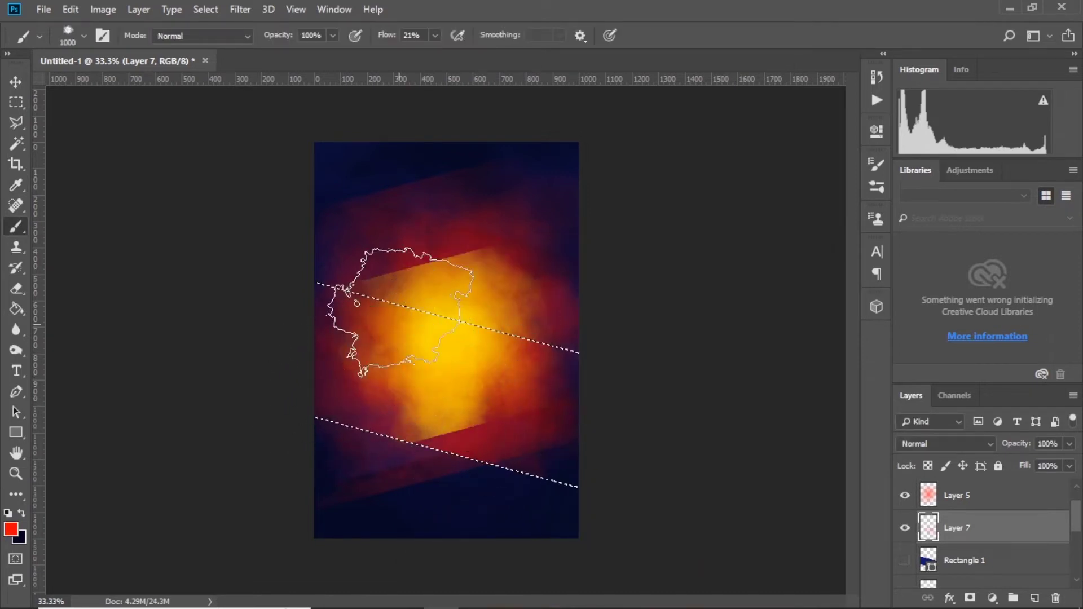
Step: Reposition the red glow on Layer 7 and erase parts of both red glows into smoky wisps
{"action": "key", "text": "v"}
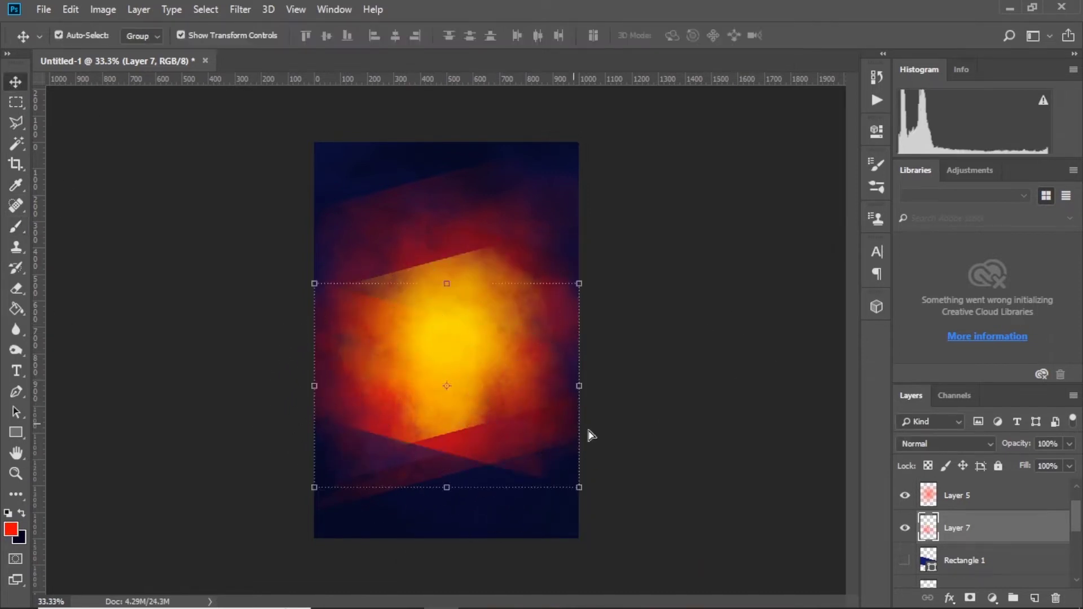
{"action": "left_click_drag", "start_coordinate": [587, 434], "coordinate": [705, 402]}
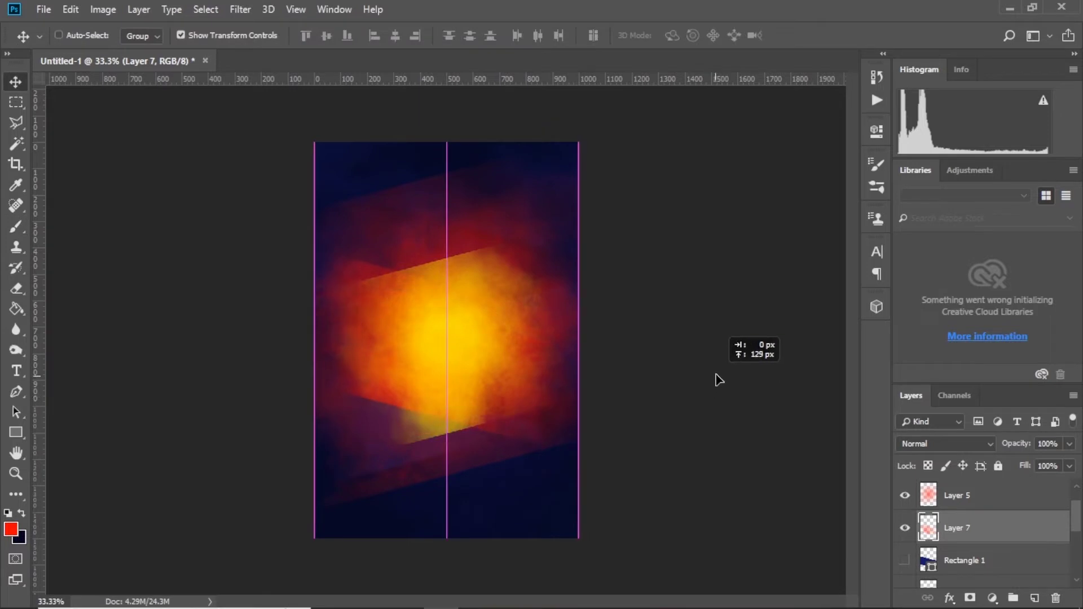
{"action": "left_click", "coordinate": [14, 293]}
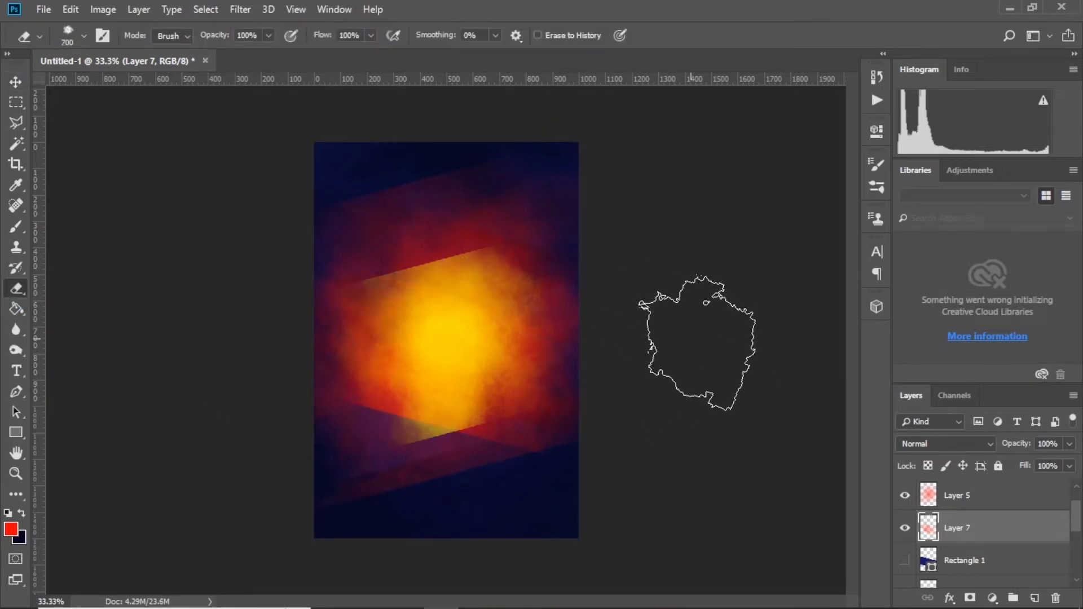
{"action": "left_click_drag", "start_coordinate": [498, 477], "coordinate": [432, 444]}
{"action": "left_click", "coordinate": [463, 216], "text": "ctrl"}
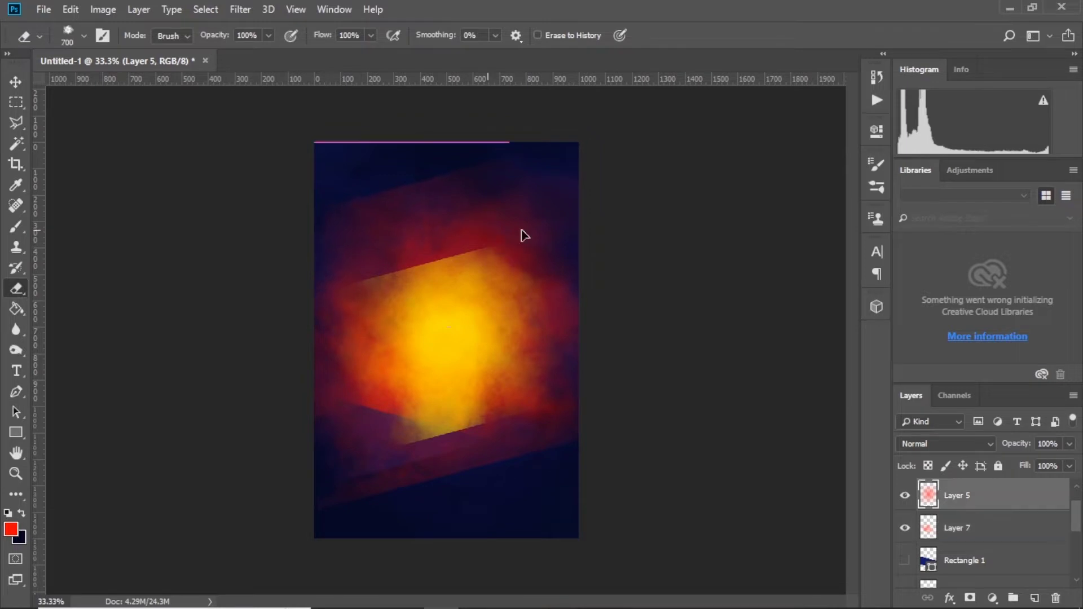
{"action": "left_click_drag", "start_coordinate": [523, 234], "coordinate": [520, 194]}
{"action": "key", "text": "ctrl+z"}
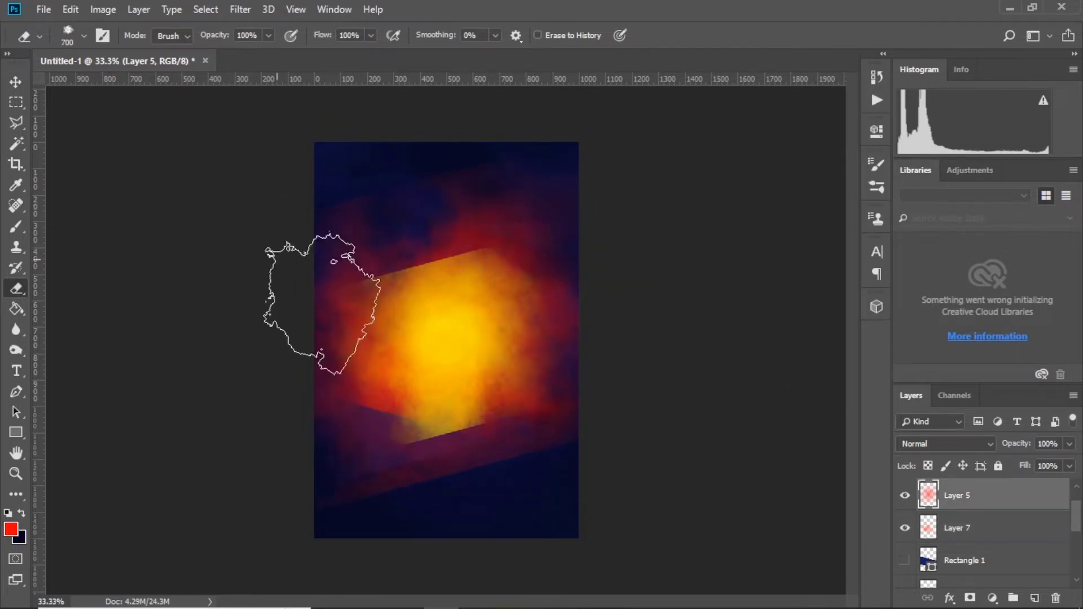
{"action": "left_click_drag", "start_coordinate": [457, 541], "coordinate": [476, 566]}
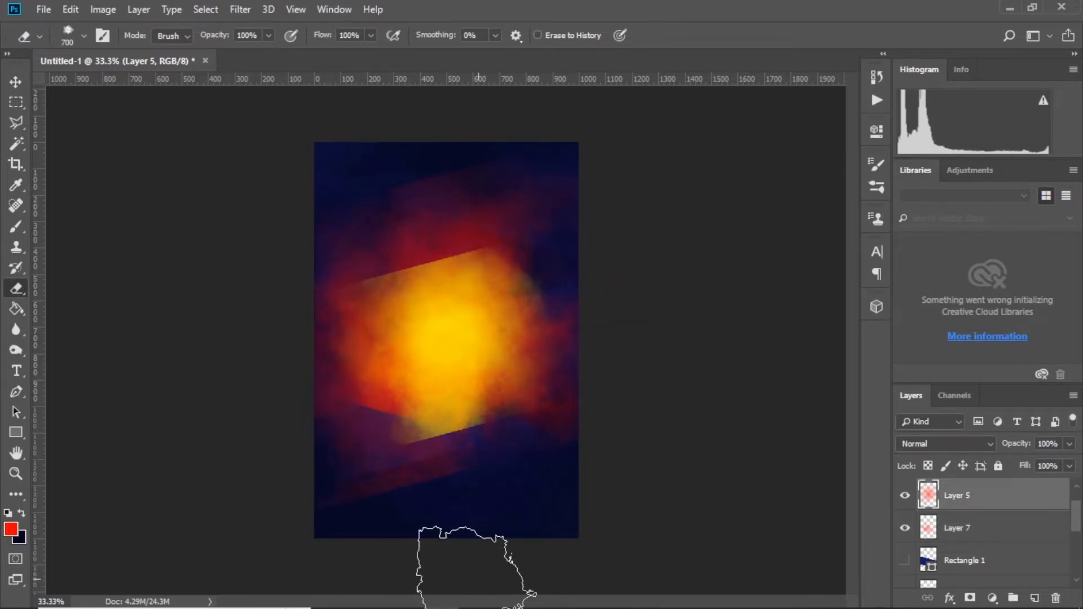
{"action": "left_click_drag", "start_coordinate": [466, 443], "coordinate": [507, 472]}
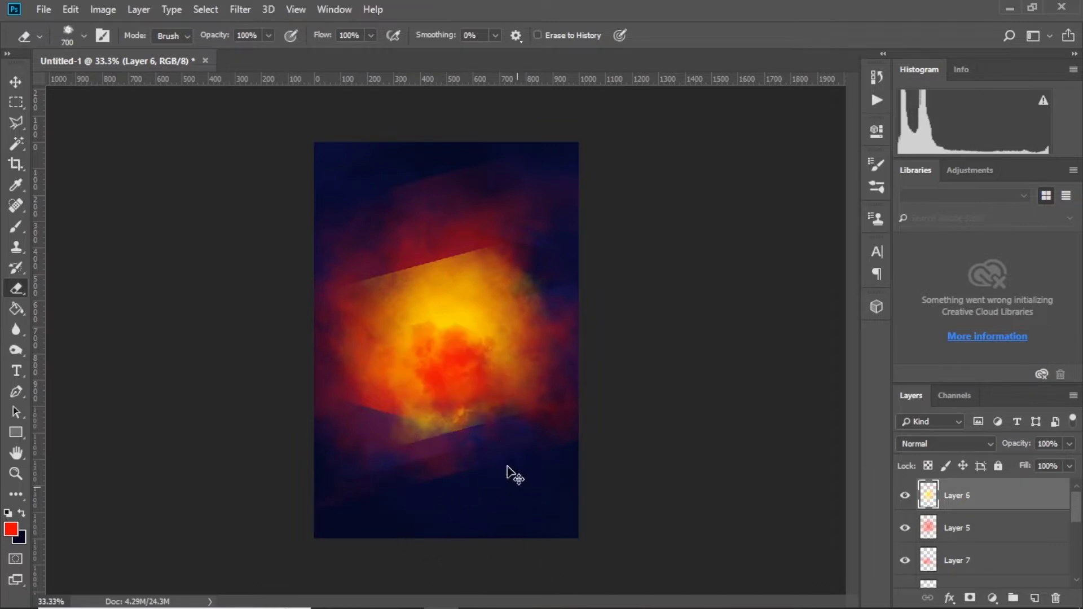
Step: Scale the yellow glow to about 91% and nudge it into place
{"action": "key", "text": "ctrl+t"}
{"action": "left_click_drag", "start_coordinate": [480, 316], "coordinate": [484, 303]}
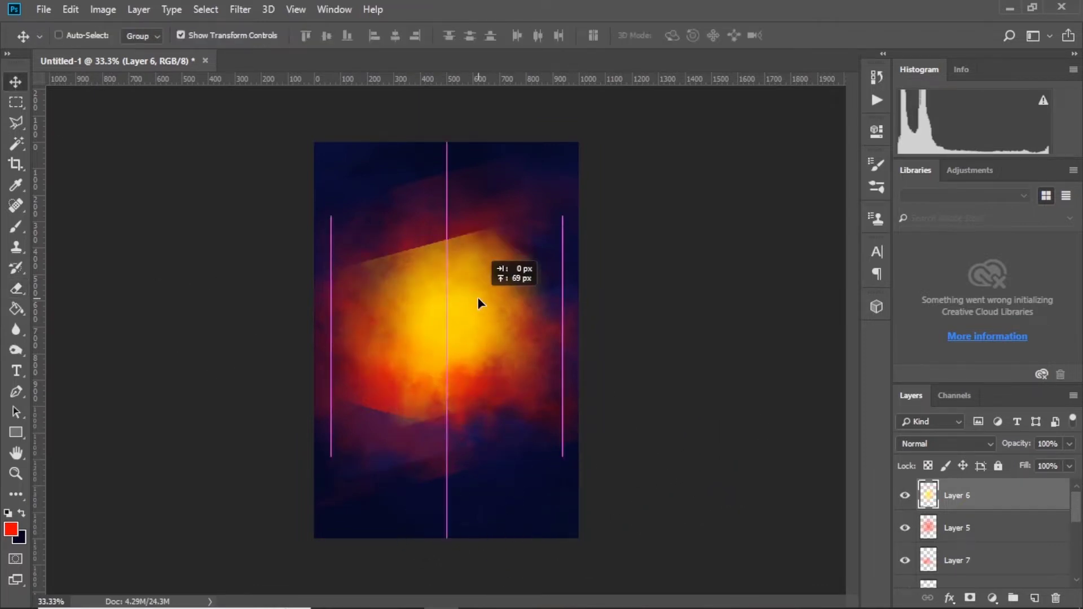
{"action": "left_click_drag", "start_coordinate": [560, 219], "coordinate": [552, 230]}
{"action": "left_click_drag", "start_coordinate": [484, 280], "coordinate": [480, 290]}
{"action": "key", "text": "Return"}
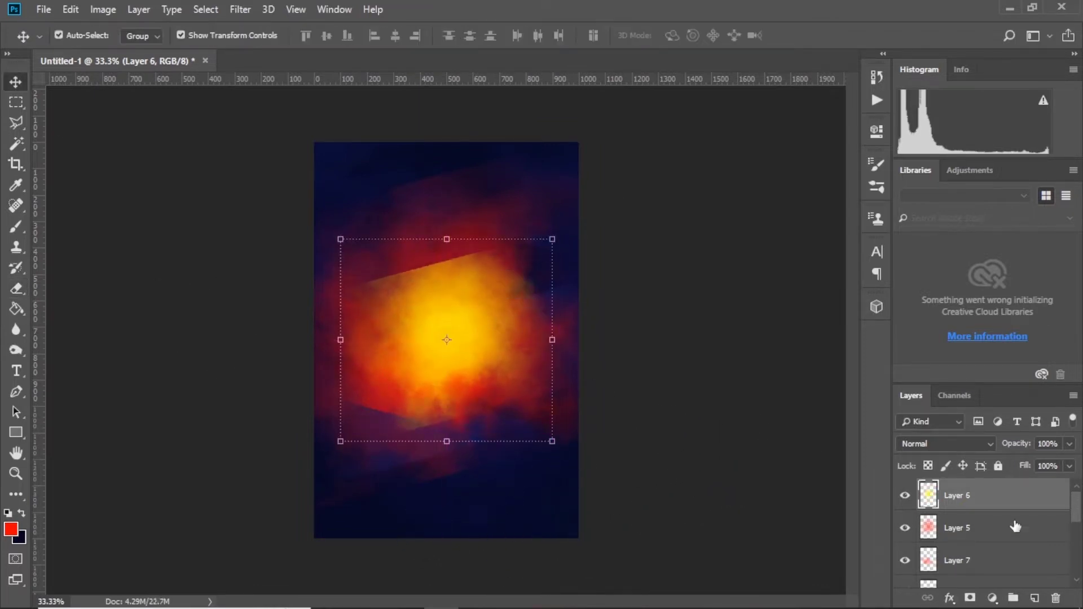
{"action": "left_click", "coordinate": [989, 550]}
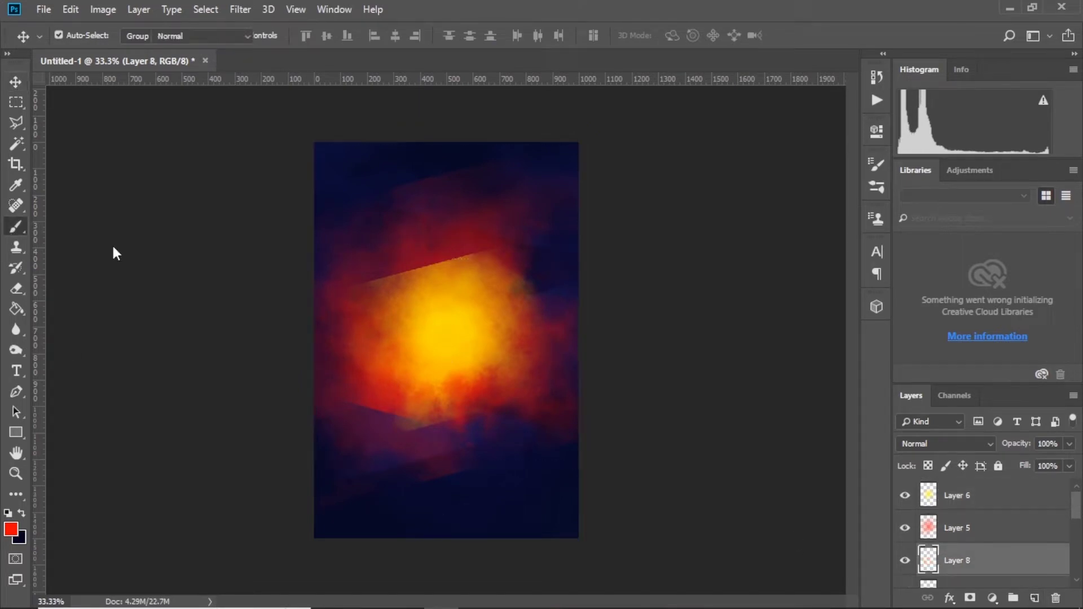
Step: Pick a bright yellow and brush an extra glow into the upper-middle cloud on Layer 8
{"action": "key", "text": "b"}
{"action": "left_click", "coordinate": [14, 526]}
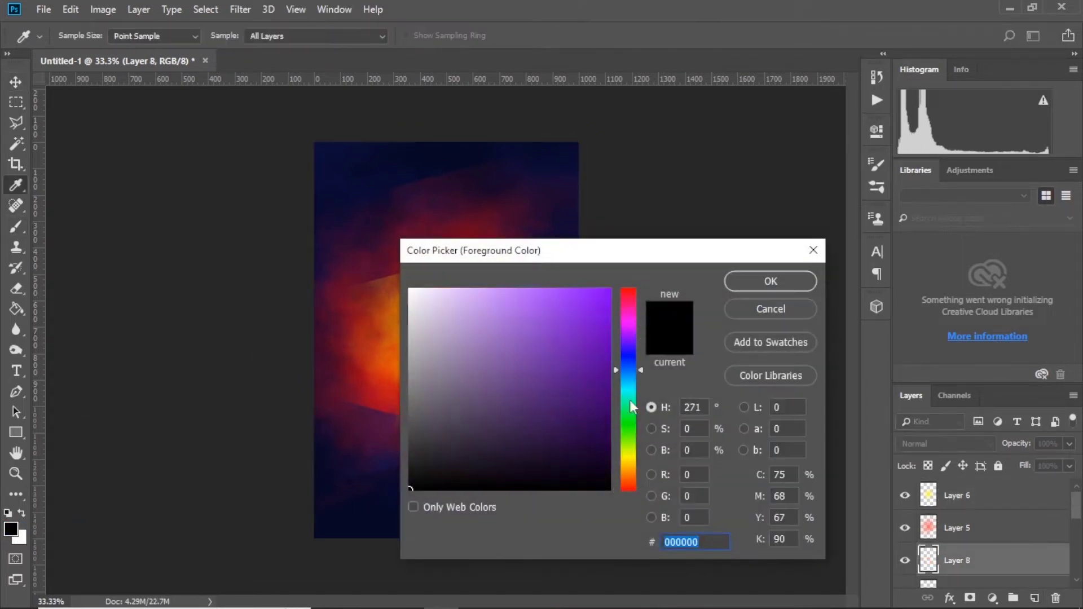
{"action": "left_click_drag", "start_coordinate": [632, 406], "coordinate": [632, 465]}
{"action": "left_click", "coordinate": [606, 293]}
{"action": "left_click", "coordinate": [770, 281]}
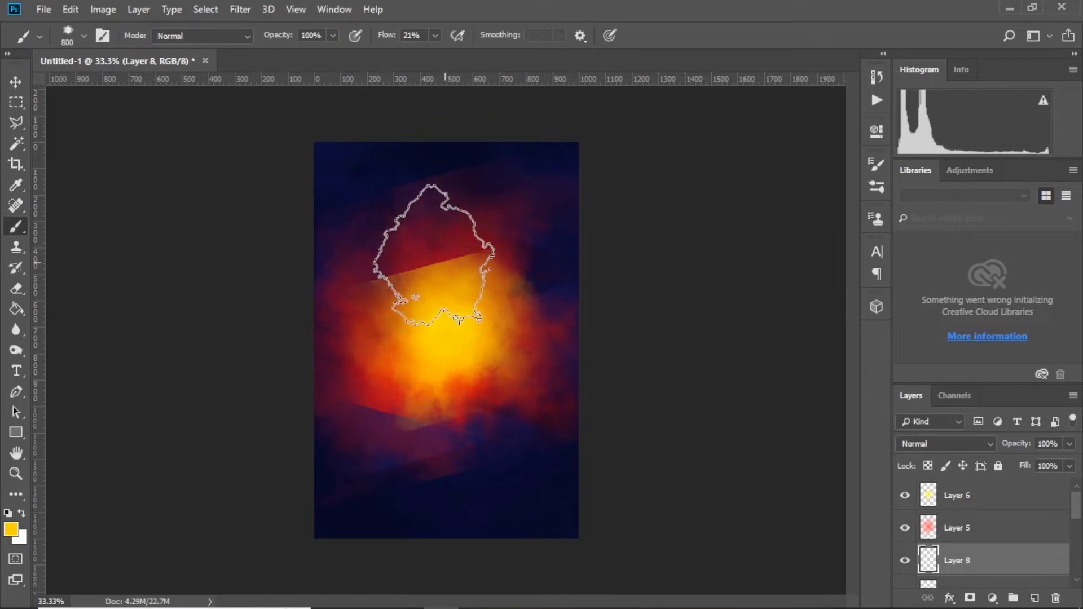
{"action": "mouse_move", "coordinate": [460, 242]}
{"action": "left_mouse_down"}
{"action": "mouse_move", "coordinate": [496, 361]}
{"action": "mouse_move", "coordinate": [483, 363]}
{"action": "mouse_move", "coordinate": [472, 314]}
{"action": "left_mouse_up"}
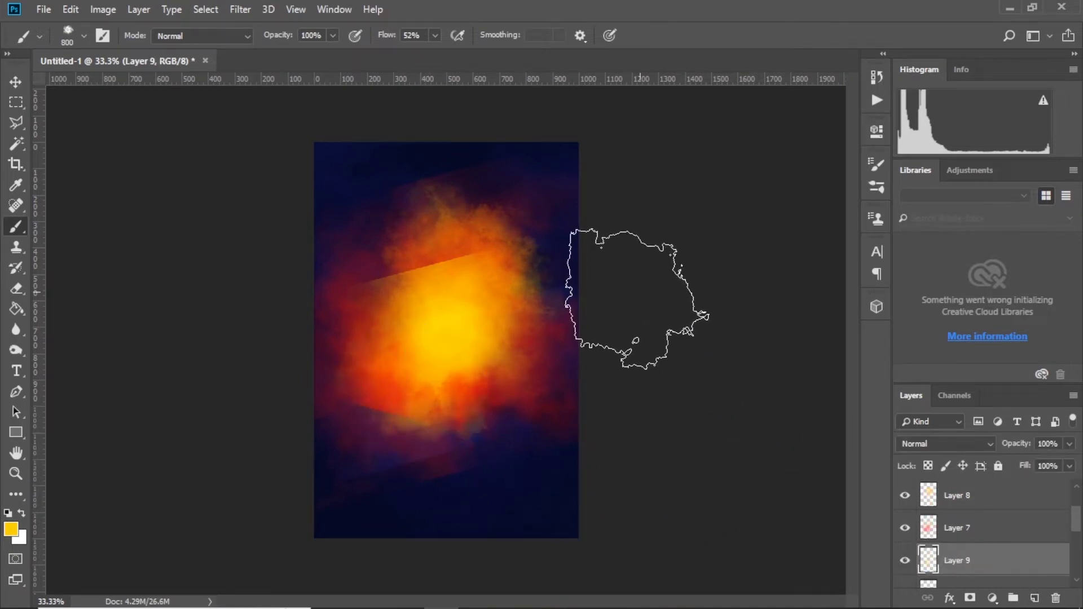
{"action": "left_click", "coordinate": [15, 101]}
{"action": "scroll", "coordinate": [908, 545], "scroll_direction": "down", "scroll_amount": 1}
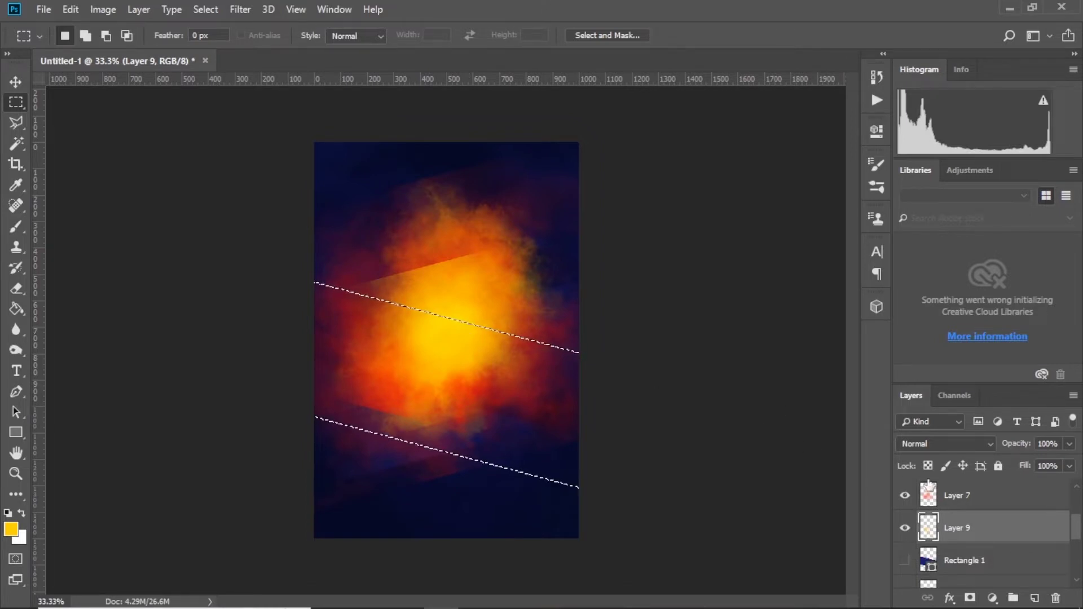
Step: Show the Rectangle 1 band, flip it to slant the other way, and shrink it across the poster
{"action": "left_click", "coordinate": [904, 560]}
{"action": "left_click", "coordinate": [958, 560]}
{"action": "key", "text": "v"}
{"action": "key", "text": "ctrl+t"}
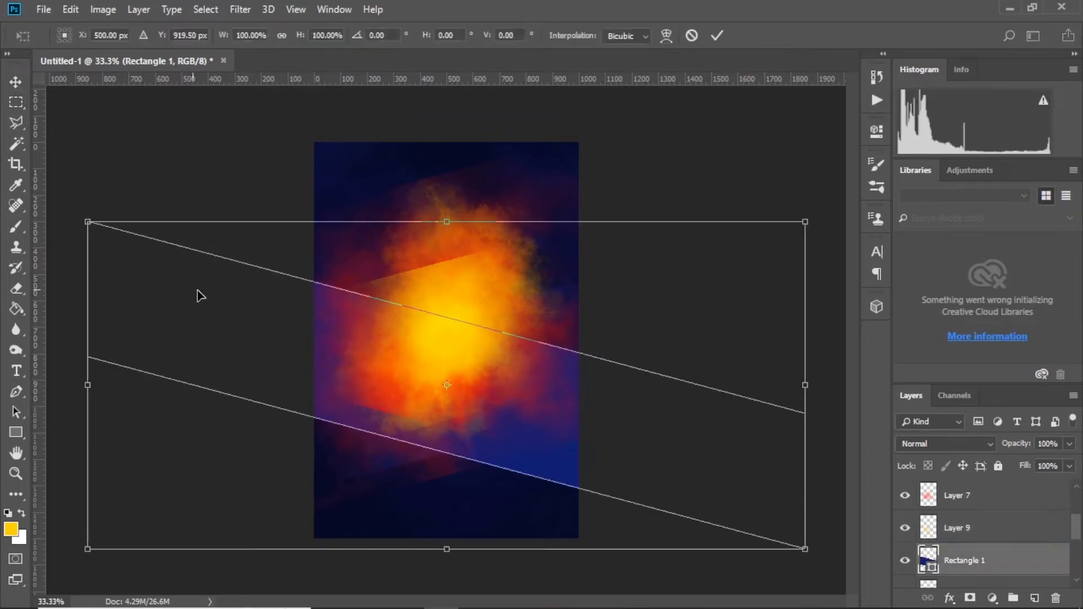
{"action": "right_click", "coordinate": [424, 433]}
{"action": "left_click", "coordinate": [464, 421]}
{"action": "key", "text": "Return"}
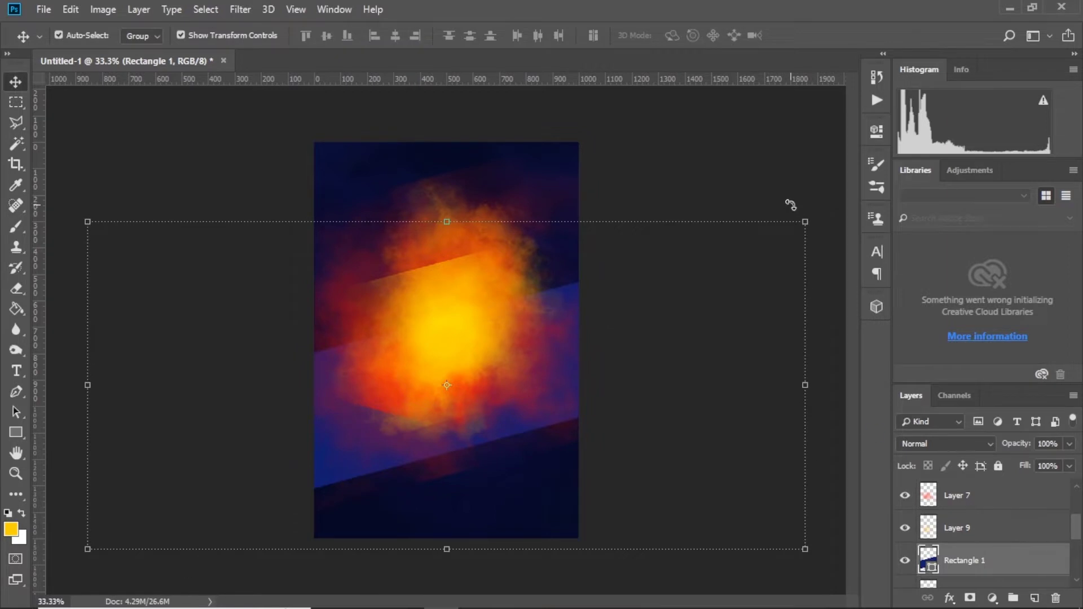
{"action": "mouse_move", "coordinate": [790, 205]}
{"action": "left_mouse_down"}
{"action": "mouse_move", "coordinate": [757, 242]}
{"action": "mouse_move", "coordinate": [616, 339]}
{"action": "mouse_move", "coordinate": [635, 341]}
{"action": "left_mouse_up"}
{"action": "key", "text": "Return"}
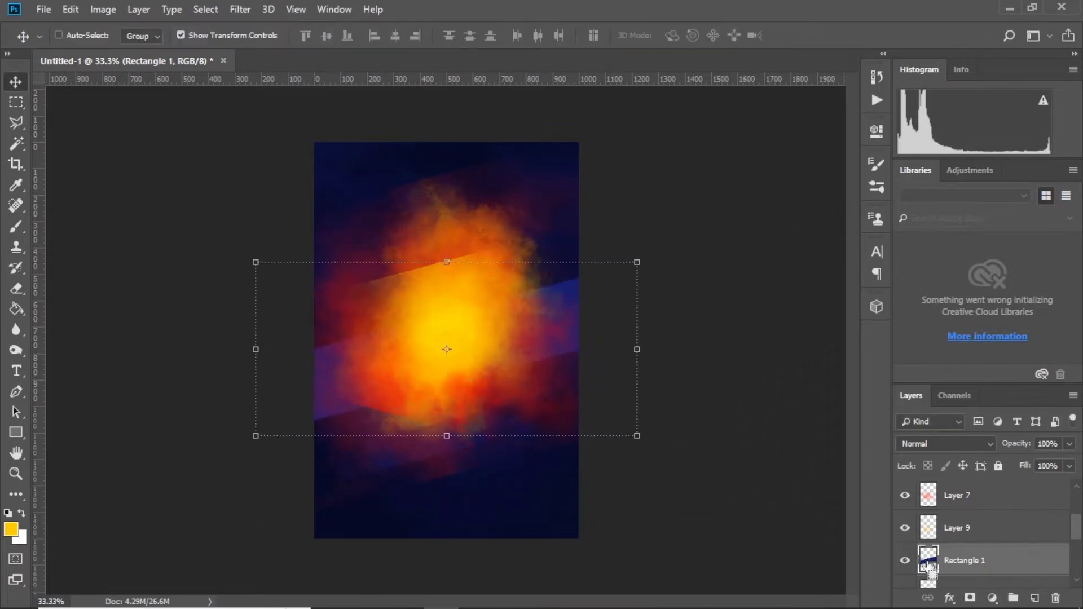
Step: Paint bright yellow glow on new Layer 10 inside the band's selection, then deselect
{"action": "left_click", "coordinate": [928, 564], "text": "ctrl"}
{"action": "left_click", "coordinate": [1034, 598]}
{"action": "left_click", "coordinate": [15, 227]}
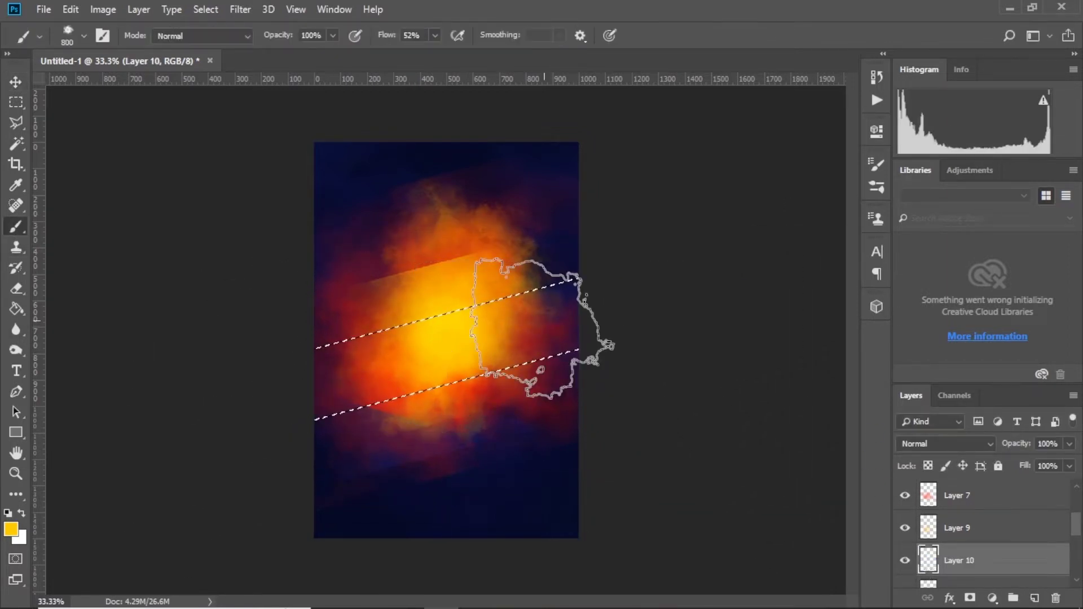
{"action": "left_click_drag", "start_coordinate": [542, 327], "coordinate": [484, 410]}
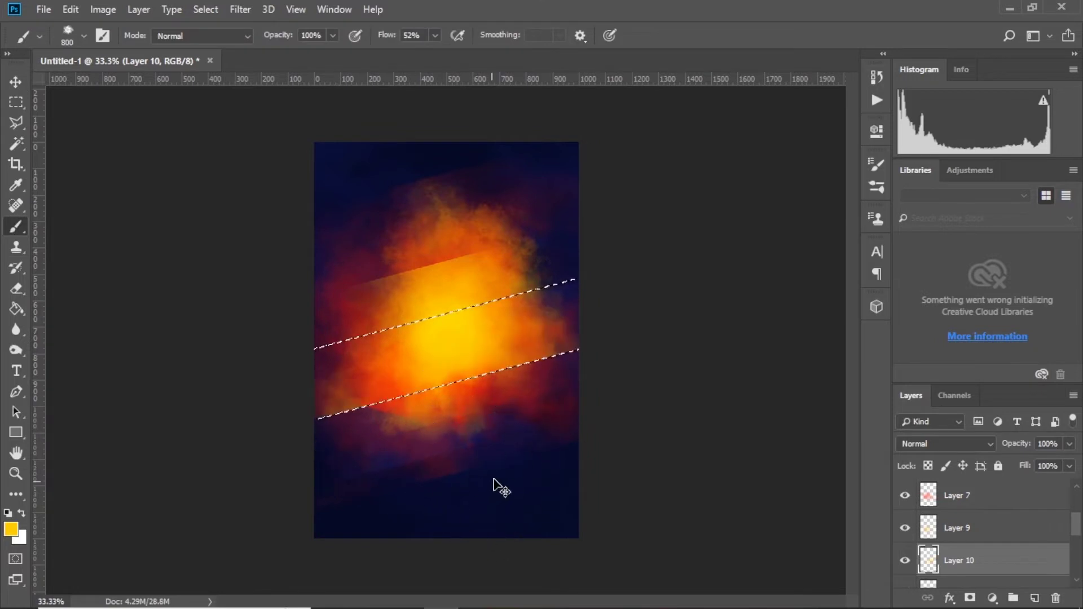
{"action": "key", "text": "ctrl+d"}
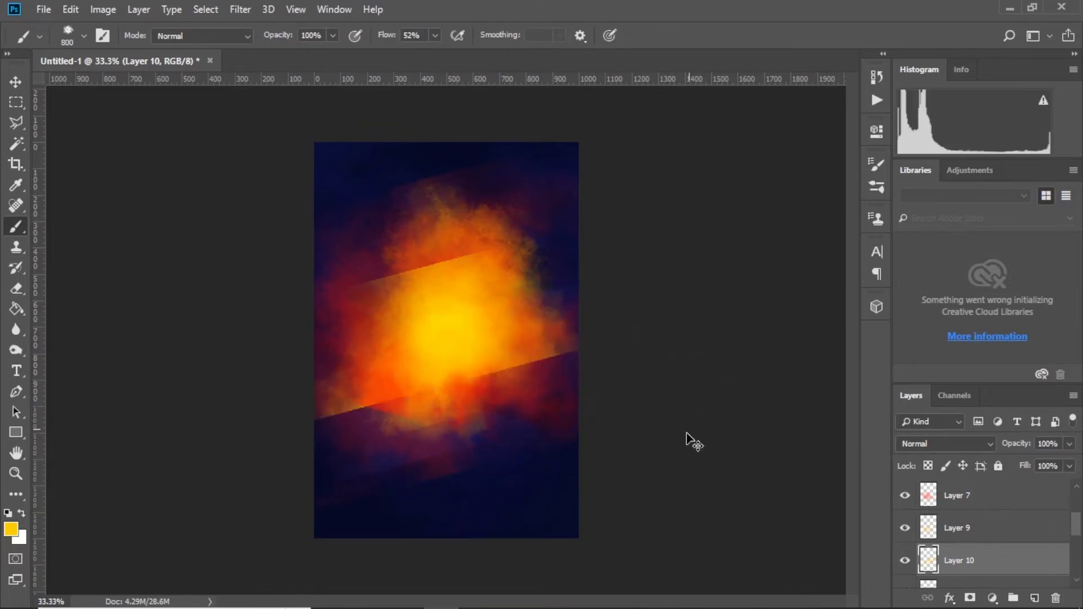
Step: Shift the slanted band selection higher up the poster
{"action": "left_click", "coordinate": [15, 82]}
{"action": "scroll", "coordinate": [966, 546], "scroll_direction": "down", "scroll_amount": 1}
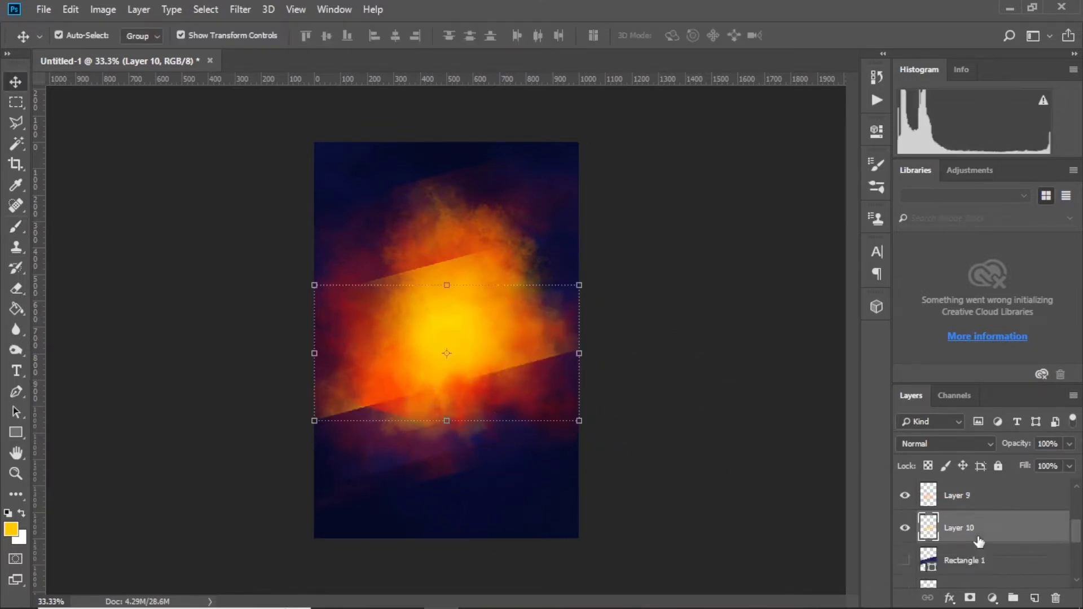
{"action": "left_click", "coordinate": [15, 101]}
{"action": "left_click_drag", "start_coordinate": [475, 339], "coordinate": [479, 242]}
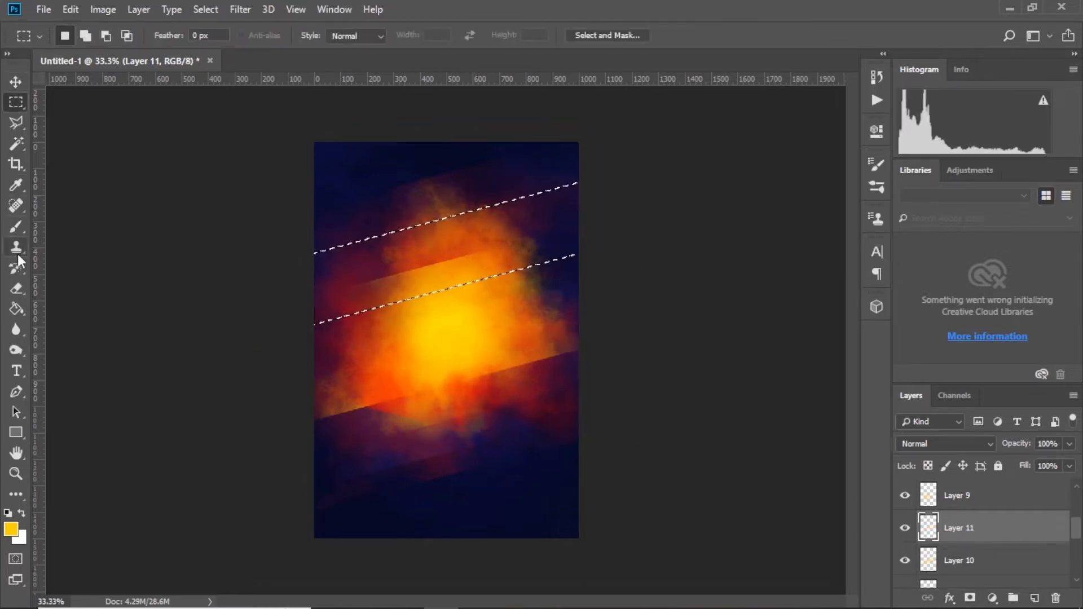
Step: Paint the second yellow streak and nudge it slightly downward
{"action": "left_click", "coordinate": [15, 227]}
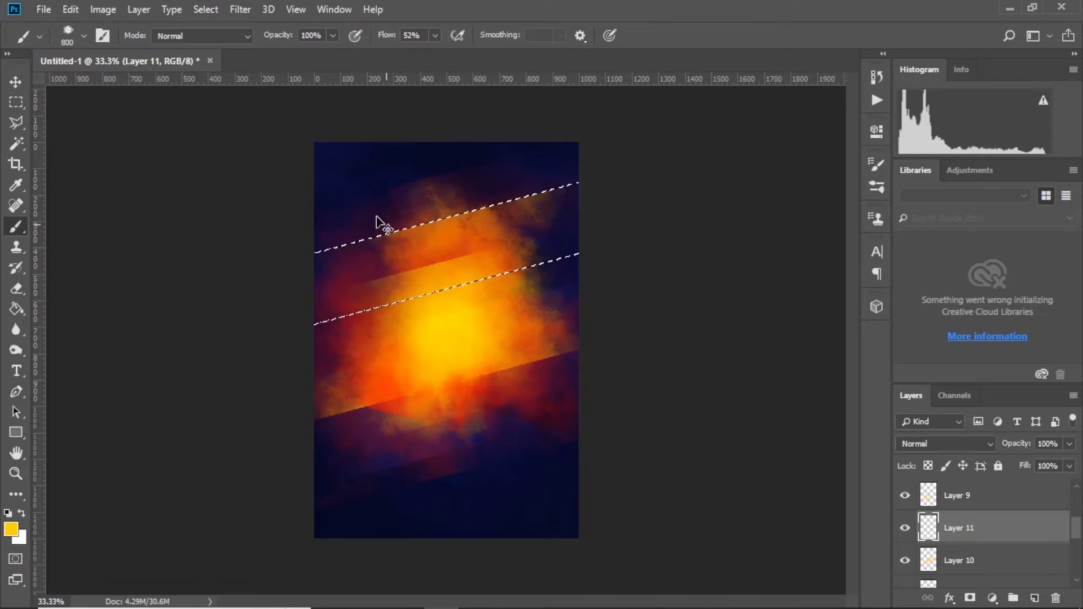
{"action": "left_click", "coordinate": [16, 82]}
{"action": "left_click_drag", "start_coordinate": [520, 228], "coordinate": [527, 242]}
{"action": "left_click", "coordinate": [527, 242], "text": "ctrl"}
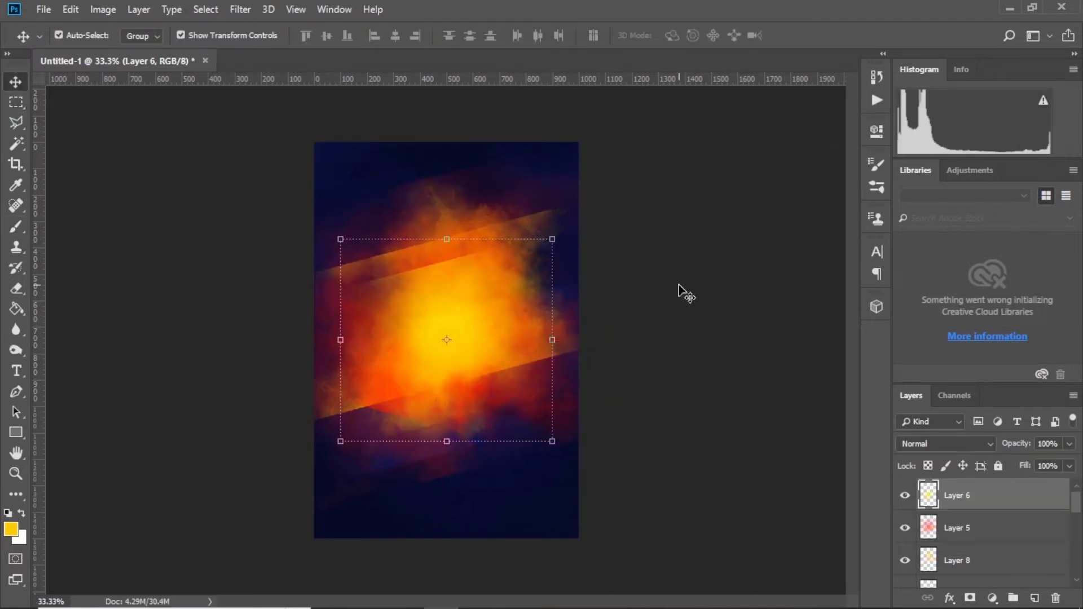
Step: Check the whole poster and turn on the rulers
{"action": "key", "text": "ctrl+plus"}
{"action": "key", "text": "ctrl+minus"}
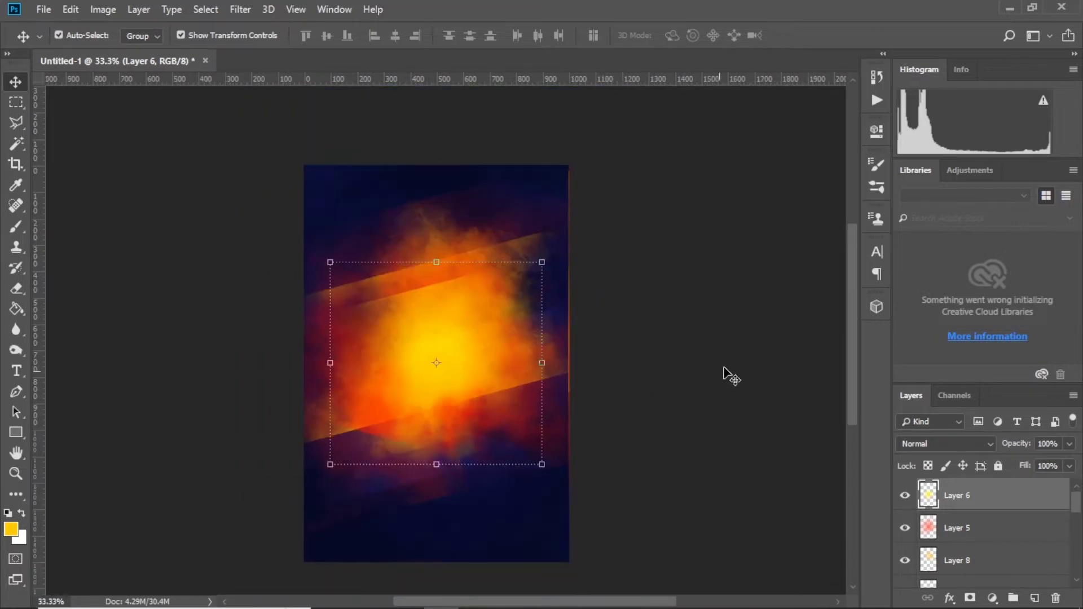
{"action": "key", "text": "ctrl+r"}
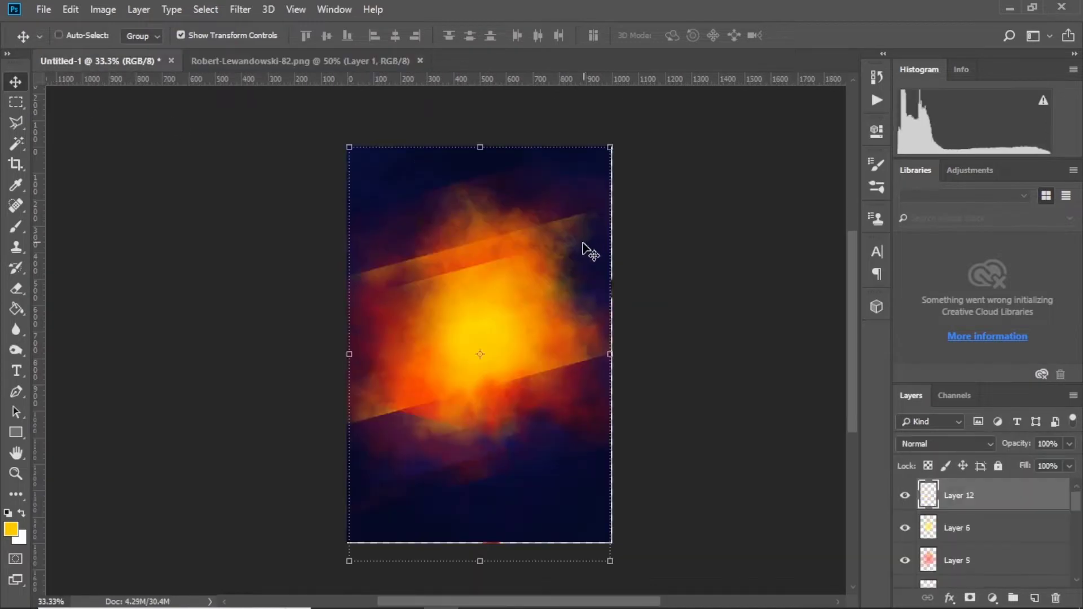
Step: Drag the footballer into the poster and enlarge him to about 80%, moved up
{"action": "mouse_move", "coordinate": [88, 66]}
{"action": "left_mouse_down"}
{"action": "mouse_move", "coordinate": [585, 242]}
{"action": "mouse_move", "coordinate": [578, 166]}
{"action": "left_mouse_up"}
{"action": "key", "text": "ctrl+t"}
{"action": "left_click_drag", "start_coordinate": [479, 250], "coordinate": [479, 275]}
{"action": "left_click_drag", "start_coordinate": [578, 167], "coordinate": [583, 164]}
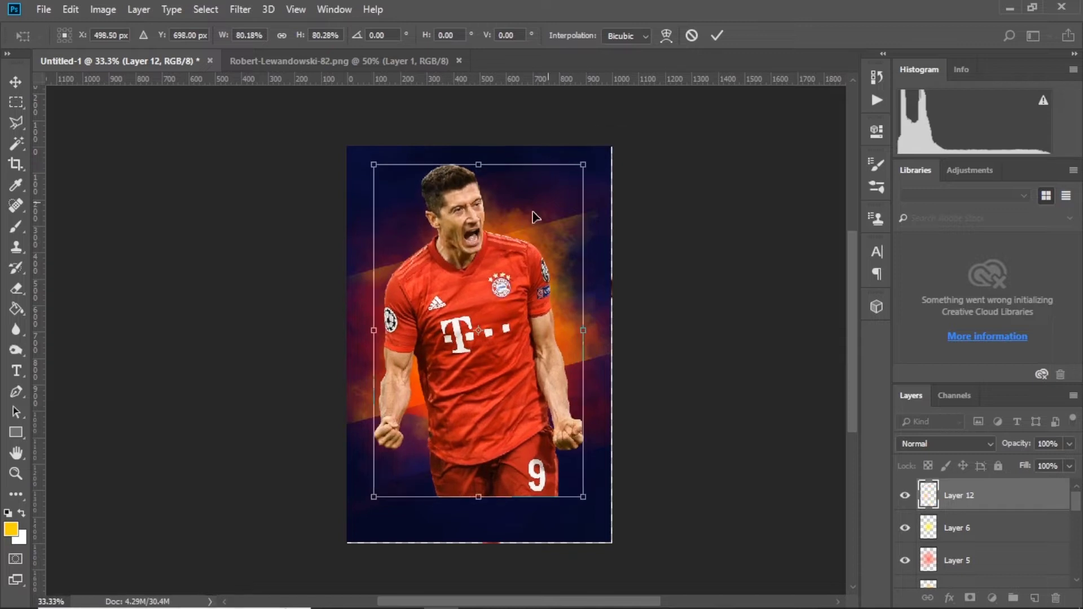
{"action": "key", "text": "Return"}
Step: Erase the footballer's shorts and lower body into the yellow glow with a larger eraser
{"action": "left_click", "coordinate": [16, 288]}
{"action": "left_click_drag", "start_coordinate": [456, 445], "coordinate": [375, 484]}
{"action": "key", "text": "bracketright"}
{"action": "key", "text": "bracketright"}
{"action": "key", "text": "bracketright"}
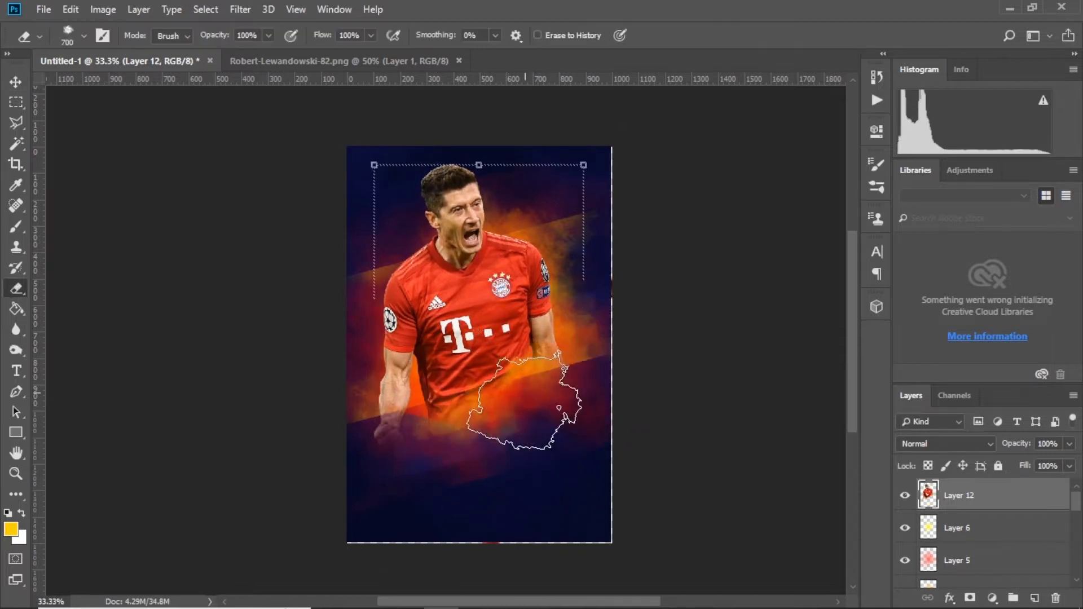
{"action": "mouse_move", "coordinate": [476, 452]}
{"action": "left_mouse_down"}
{"action": "mouse_move", "coordinate": [444, 395]}
{"action": "mouse_move", "coordinate": [551, 411]}
{"action": "mouse_move", "coordinate": [544, 339]}
{"action": "mouse_move", "coordinate": [338, 387]}
{"action": "left_mouse_up"}
{"action": "key", "text": "v"}
{"action": "scroll", "coordinate": [502, 217], "scroll_direction": "up", "scroll_amount": 1}
{"action": "scroll", "coordinate": [474, 225], "scroll_direction": "up", "scroll_amount": 1}
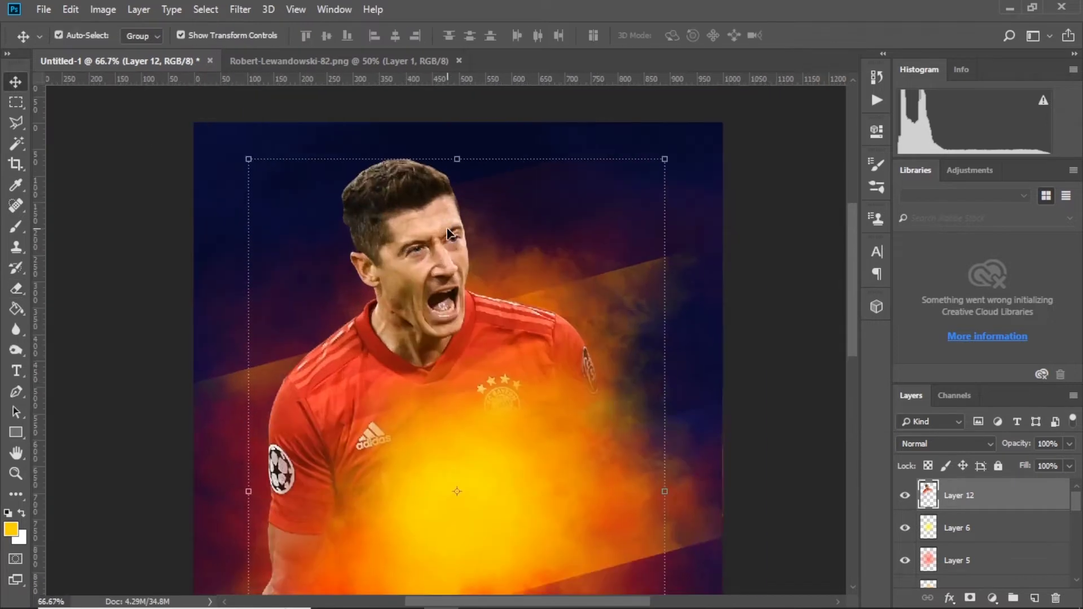
Step: Duplicate the footballer layer and set the copy's blend mode to Vivid Light
{"action": "left_click", "coordinate": [939, 443]}
{"action": "key", "text": "ctrl+j"}
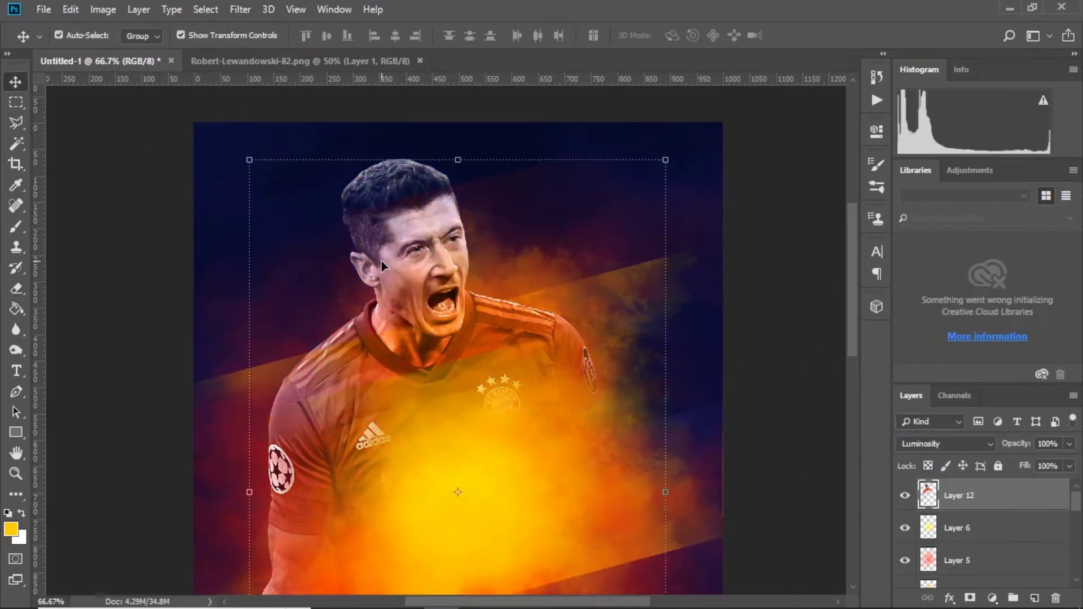
{"action": "left_click", "coordinate": [959, 443]}
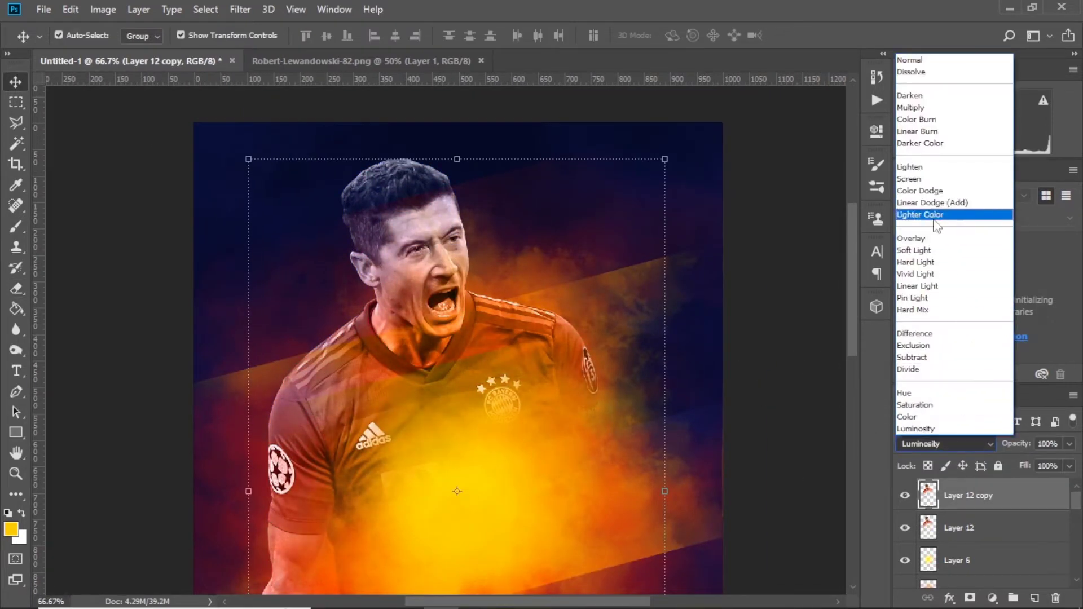
{"action": "left_click", "coordinate": [928, 273]}
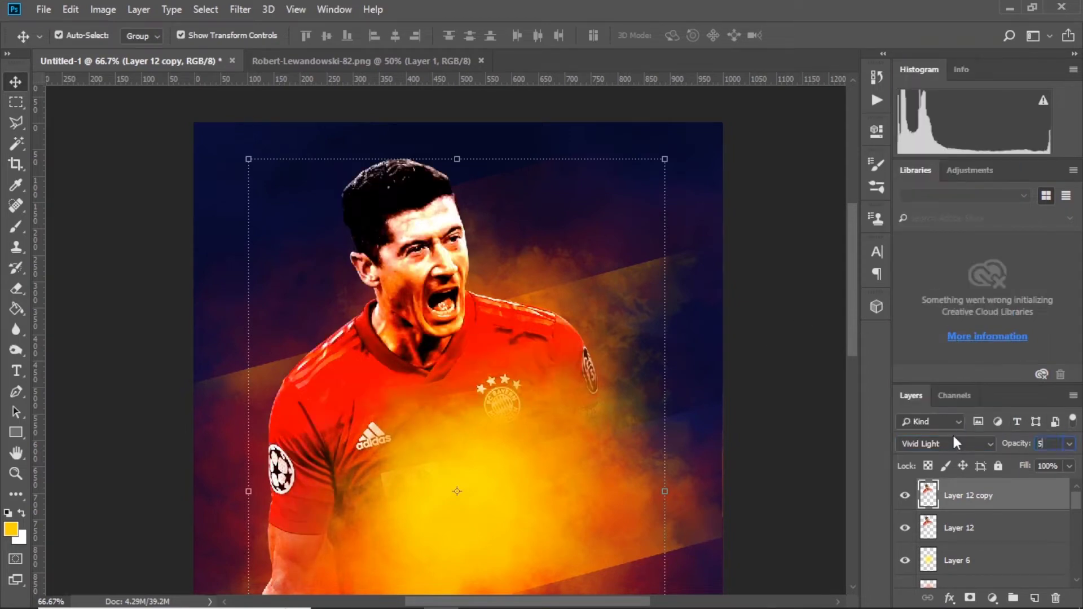
{"action": "left_click", "coordinate": [994, 496], "text": "ctrl"}
Step: Duplicate Layer 12 again and set a copy's blend mode to Screen
{"action": "left_click", "coordinate": [970, 496]}
{"action": "key", "text": "ctrl+j"}
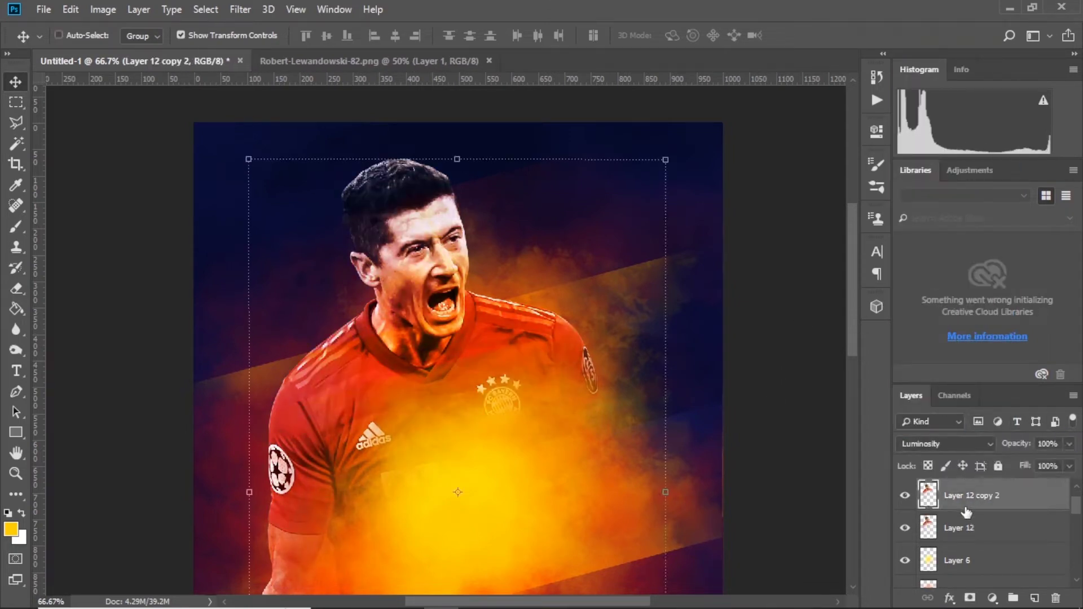
{"action": "left_click", "coordinate": [906, 496]}
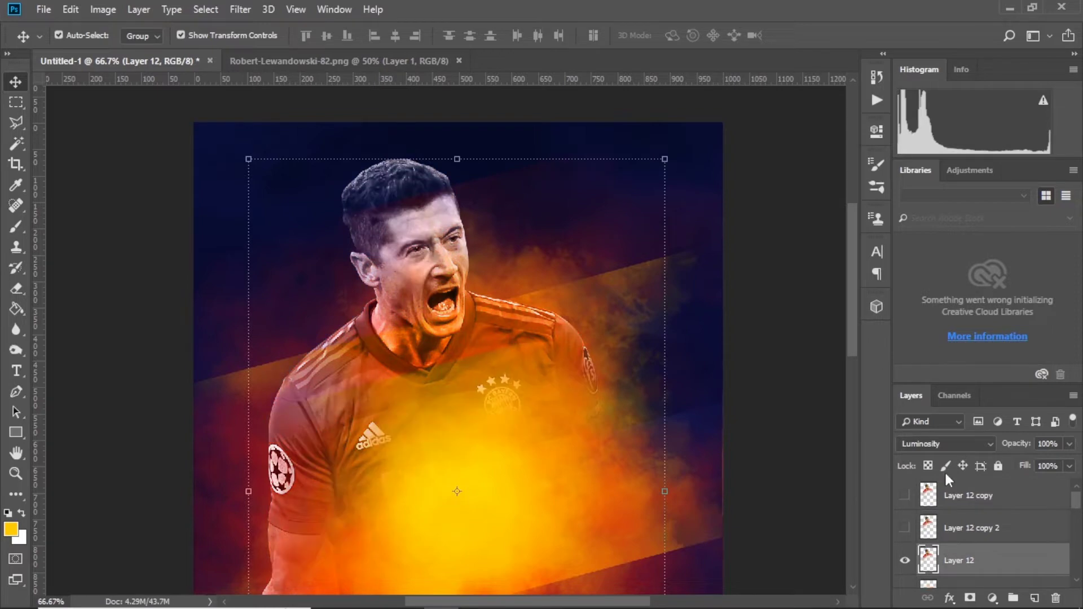
{"action": "left_click", "coordinate": [944, 444]}
{"action": "left_click", "coordinate": [930, 180]}
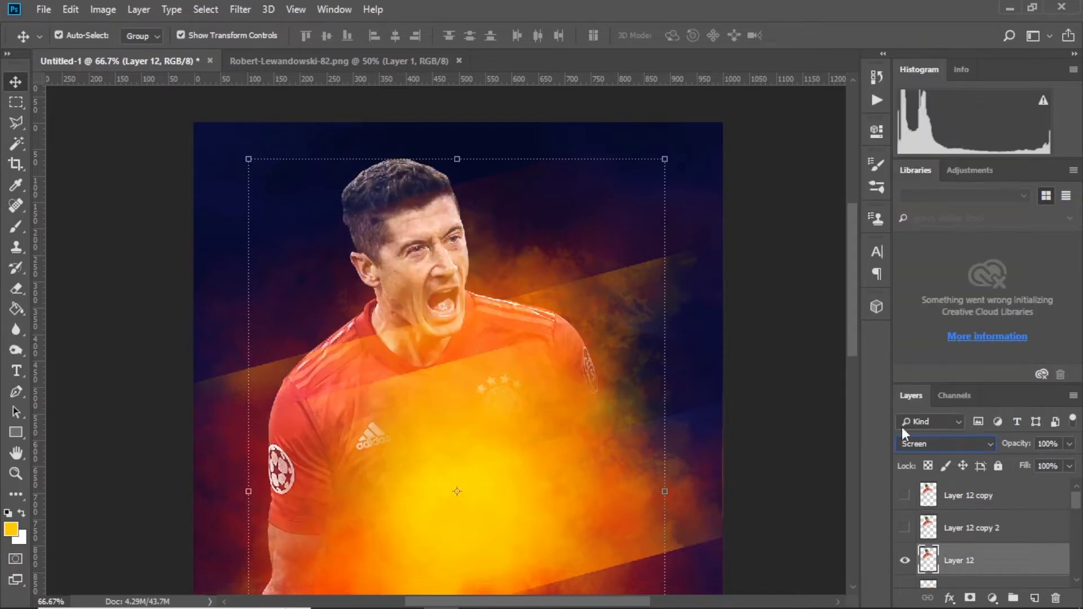
{"action": "left_click", "coordinate": [903, 528]}
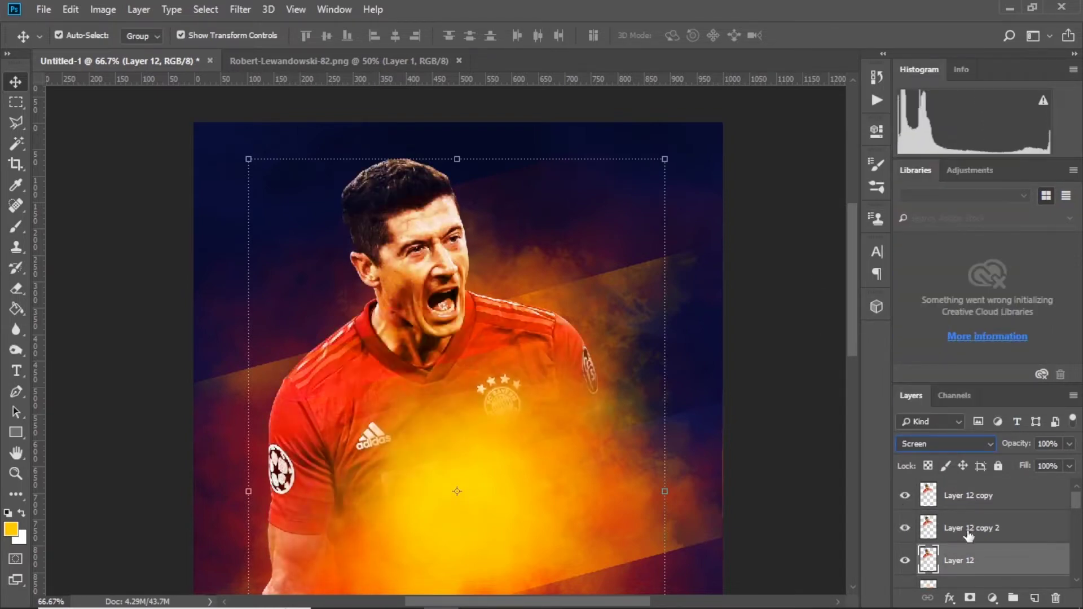
Step: Lower Layer 12 copy's opacity while viewing the whole footballer
{"action": "key", "text": "ctrl+minus"}
{"action": "left_click_drag", "start_coordinate": [366, 422], "coordinate": [367, 402]}
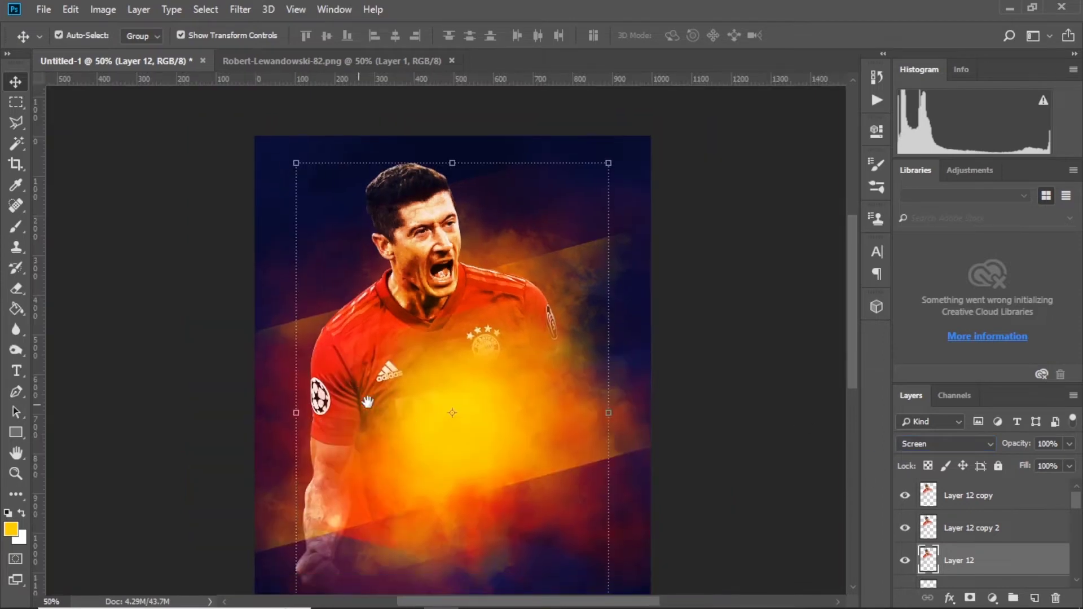
{"action": "key", "text": "alt+bracketright"}
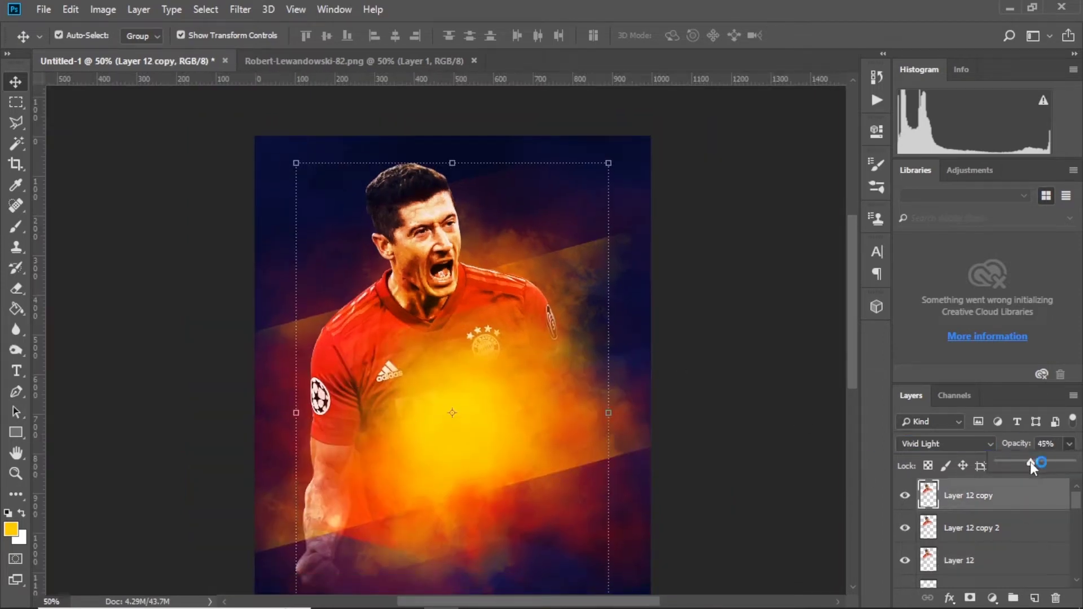
{"action": "key", "text": "ctrl+minus"}
{"action": "key", "text": "ctrl+plus"}
{"action": "key", "text": "ctrl+plus"}
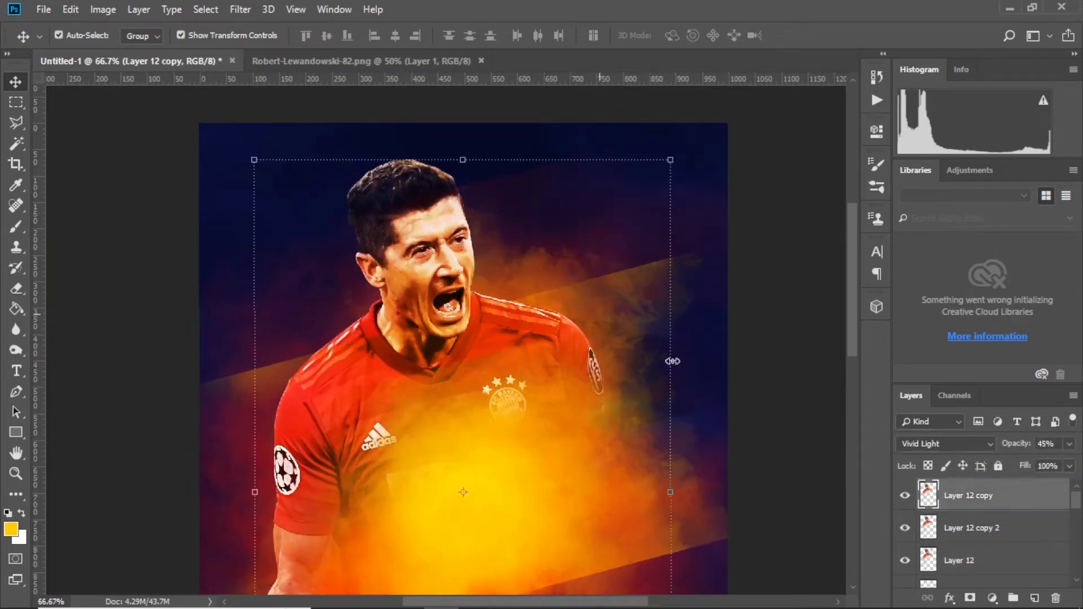
Step: Duplicate Layer 12 as copy 3, enlarge it from the centre, and blend with Divide
{"action": "left_click", "coordinate": [968, 550]}
{"action": "key", "text": "ctrl+j"}
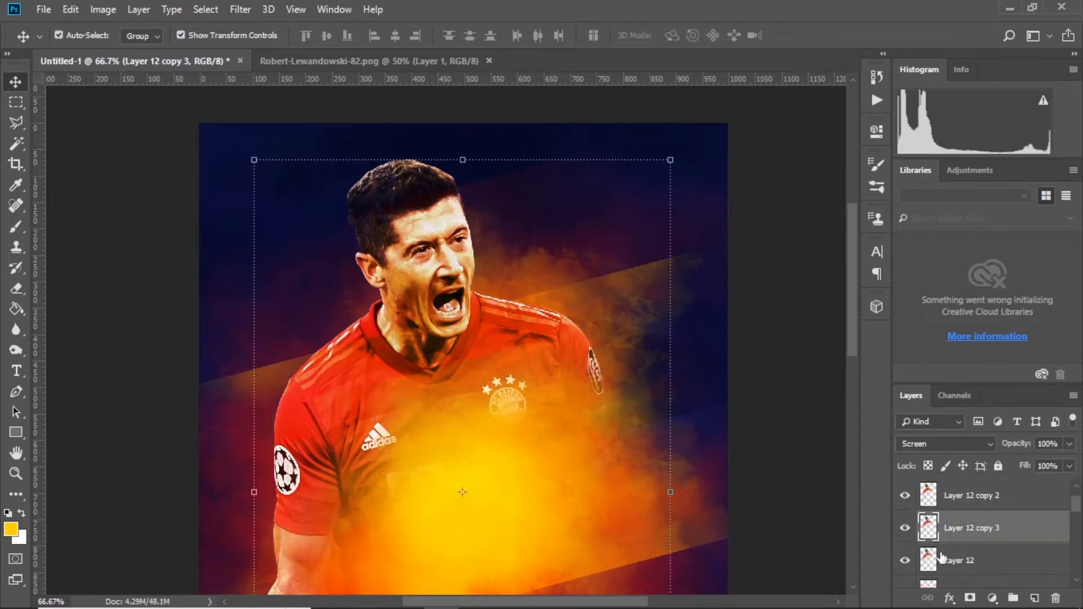
{"action": "left_click", "coordinate": [968, 560]}
{"action": "left_click_drag", "start_coordinate": [651, 156], "coordinate": [661, 142]}
{"action": "key", "text": "Return"}
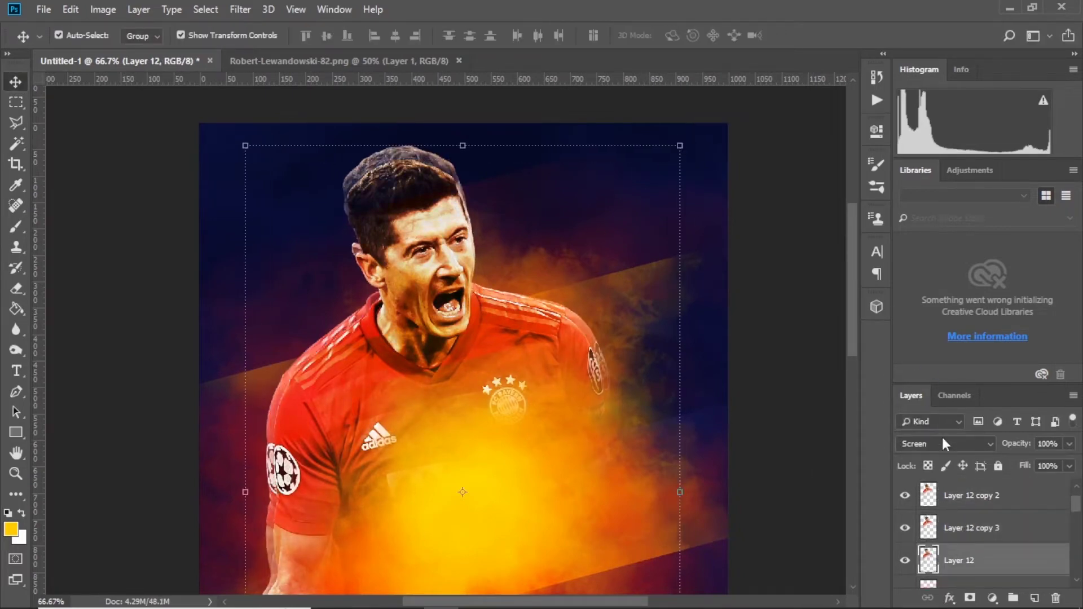
{"action": "left_click", "coordinate": [940, 444]}
{"action": "scroll", "coordinate": [941, 394], "scroll_direction": "down", "scroll_amount": 2}
{"action": "left_click", "coordinate": [909, 369]}
Step: Apply a Zoom radial blur with amount 24 to the portrait
{"action": "left_click", "coordinate": [240, 9]}
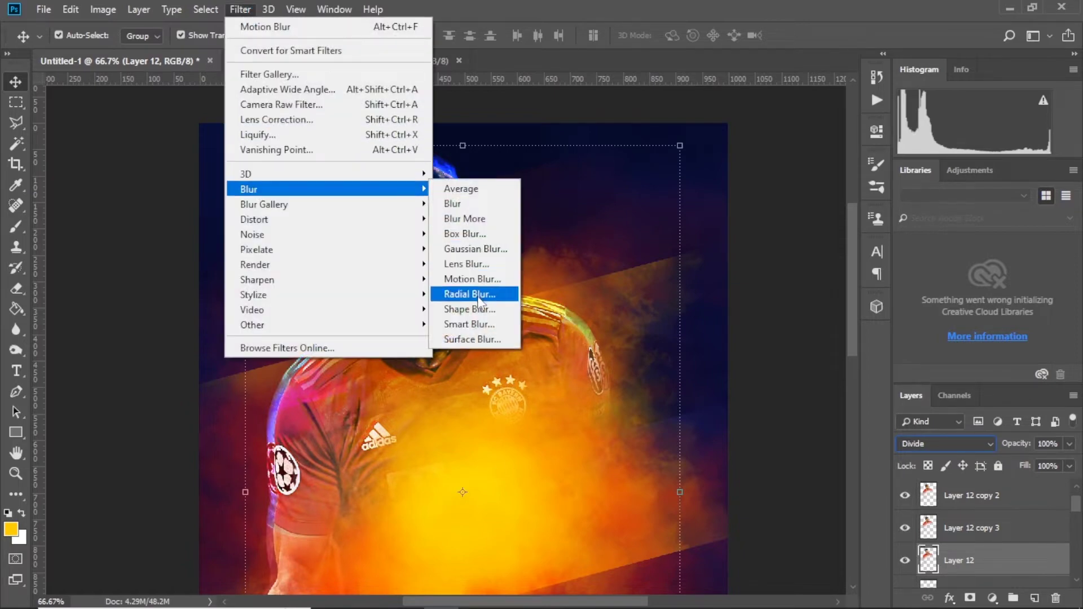
{"action": "left_click", "coordinate": [479, 294]}
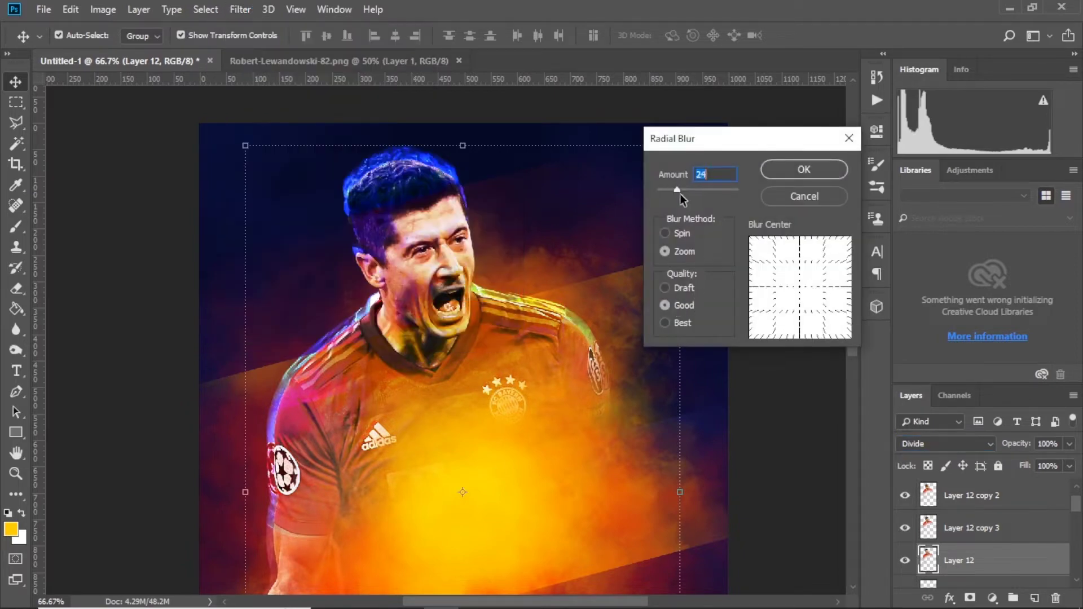
{"action": "left_click", "coordinate": [767, 173]}
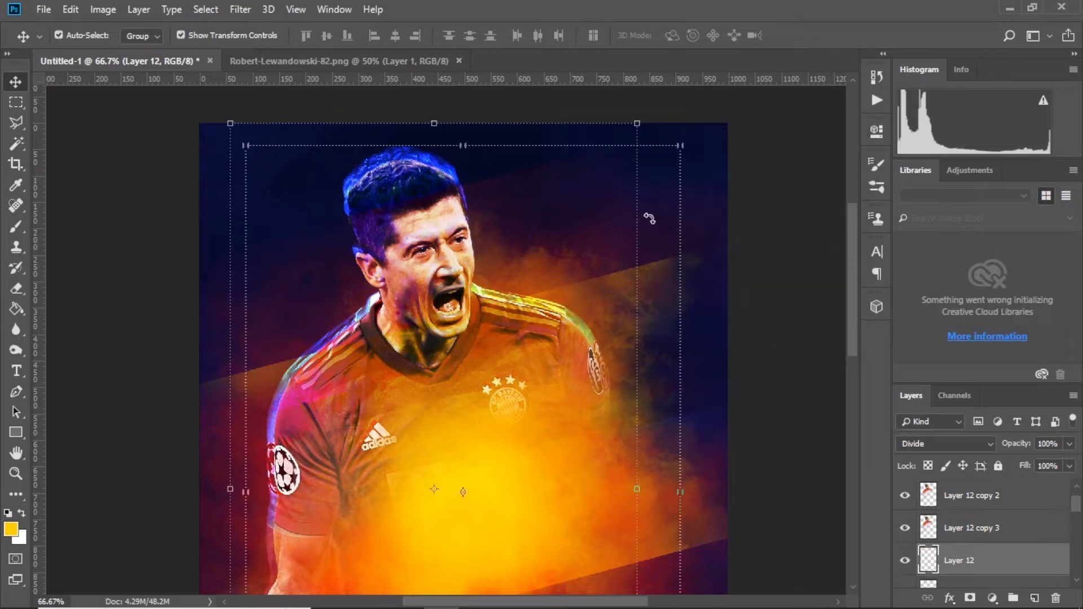
Step: Erase part of the orange torso glow with a soft round 400 px eraser
{"action": "left_click", "coordinate": [15, 287]}
{"action": "right_click", "coordinate": [431, 347]}
{"action": "left_click", "coordinate": [561, 452]}
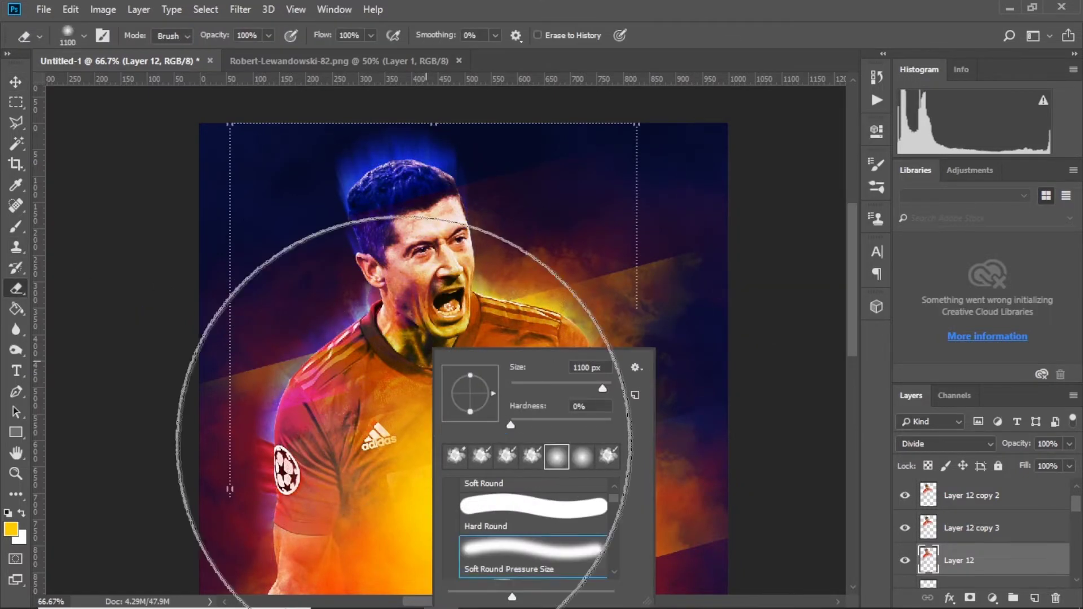
{"action": "scroll", "coordinate": [322, 500], "scroll_direction": "down", "scroll_amount": 1}
{"action": "scroll", "coordinate": [435, 484], "scroll_direction": "down", "scroll_amount": 3}
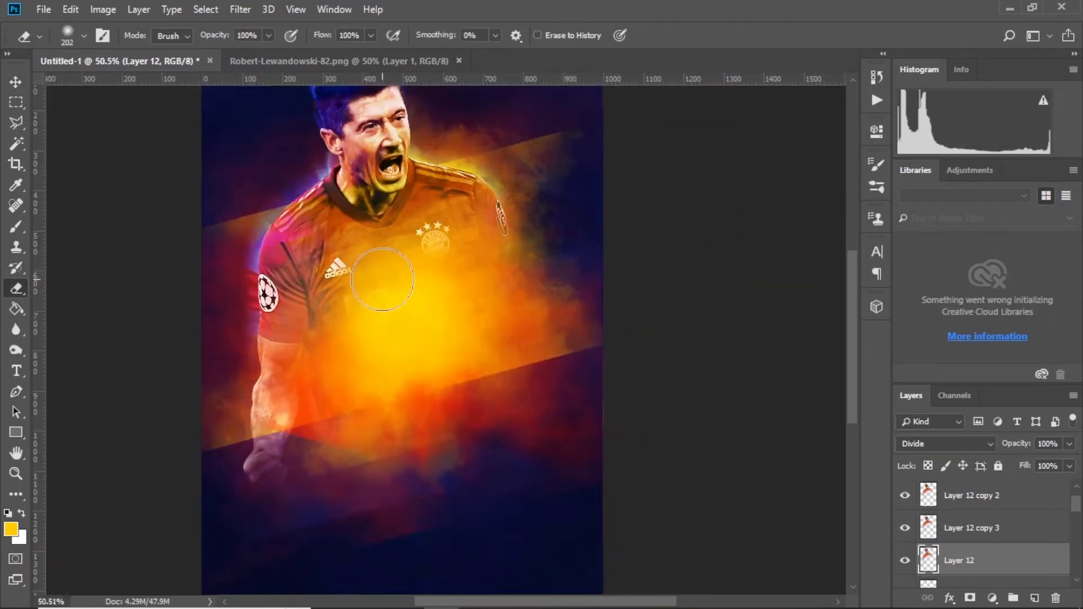
{"action": "key", "text": "bracketright"}
{"action": "left_click_drag", "start_coordinate": [374, 297], "coordinate": [375, 287]}
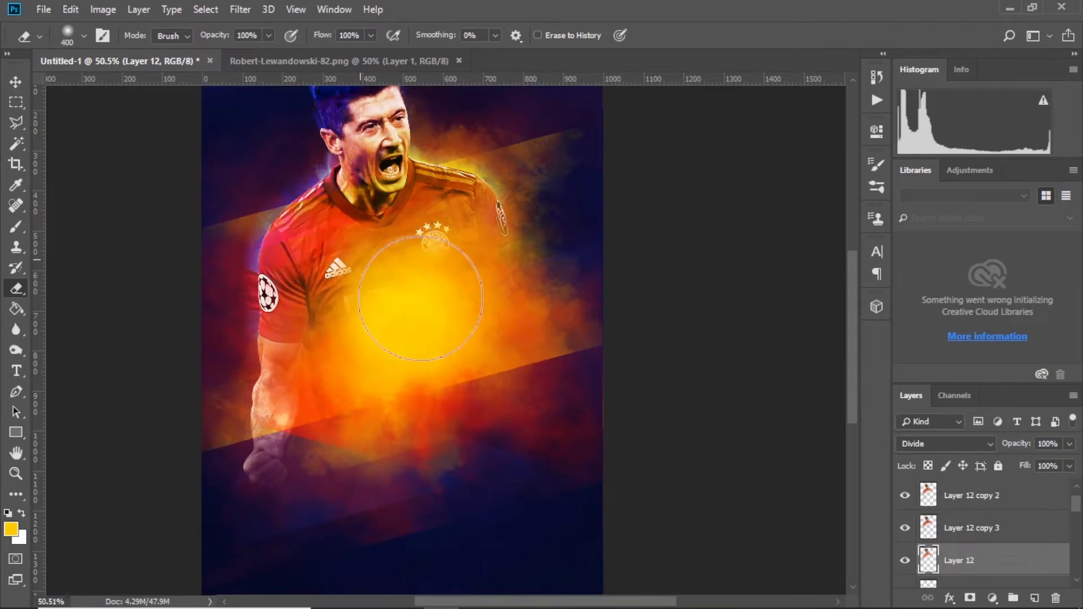
Step: Zoom in on the player's head and reduce the eraser to 200 px
{"action": "key", "text": "ctrl+plus"}
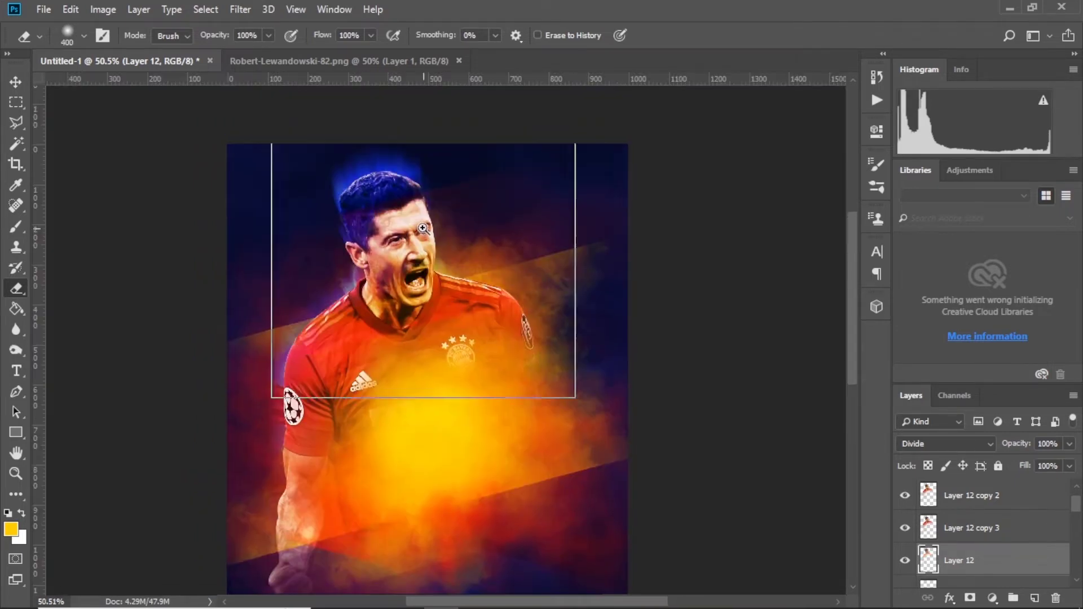
{"action": "key", "text": "ctrl+plus"}
{"action": "key", "text": "bracketleft"}
{"action": "key", "text": "bracketleft"}
{"action": "key", "text": "bracketleft"}
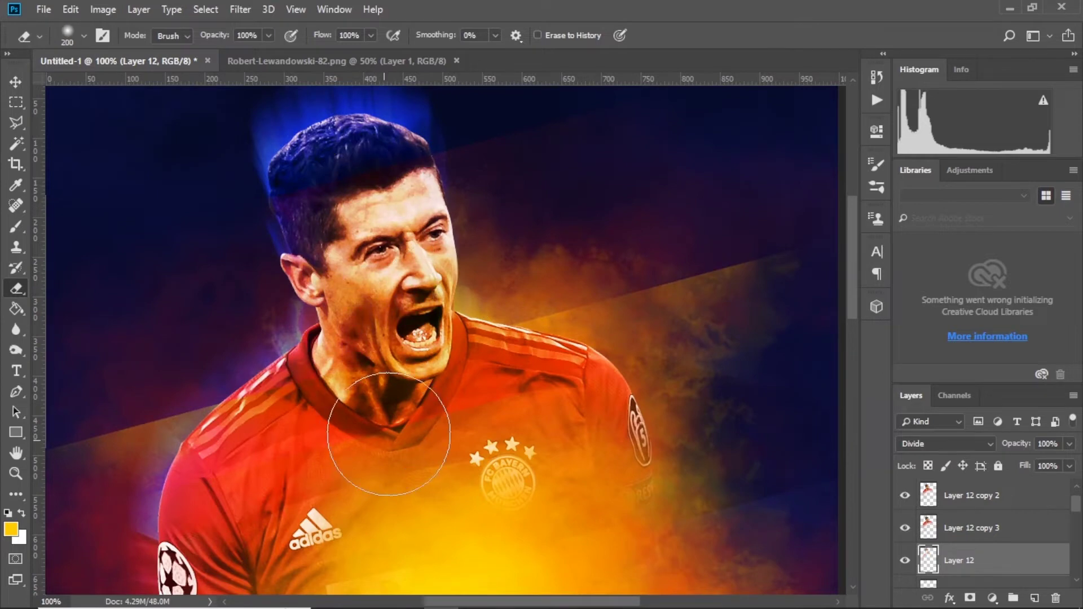
{"action": "scroll", "coordinate": [387, 423], "scroll_direction": "down", "scroll_amount": 2}
{"action": "scroll", "coordinate": [568, 433], "scroll_direction": "down", "scroll_amount": 1}
{"action": "scroll", "coordinate": [568, 433], "scroll_direction": "down", "scroll_amount": 2}
{"action": "key", "text": "v"}
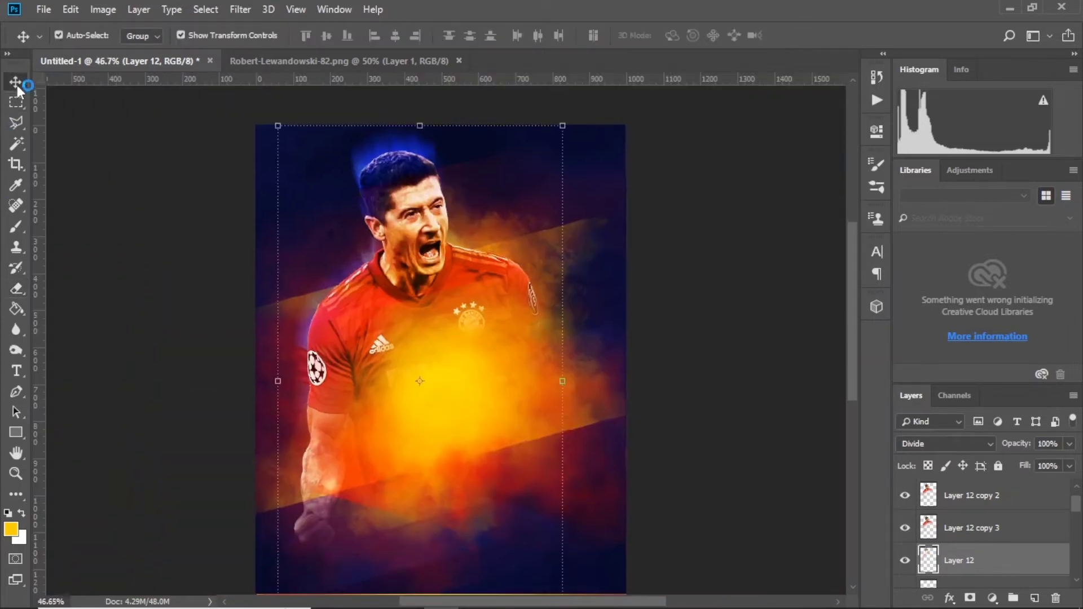
{"action": "scroll", "coordinate": [658, 278], "scroll_direction": "down", "scroll_amount": 1}
Step: Select Layer 5 and set the brush colour to red
{"action": "left_click", "coordinate": [671, 265]}
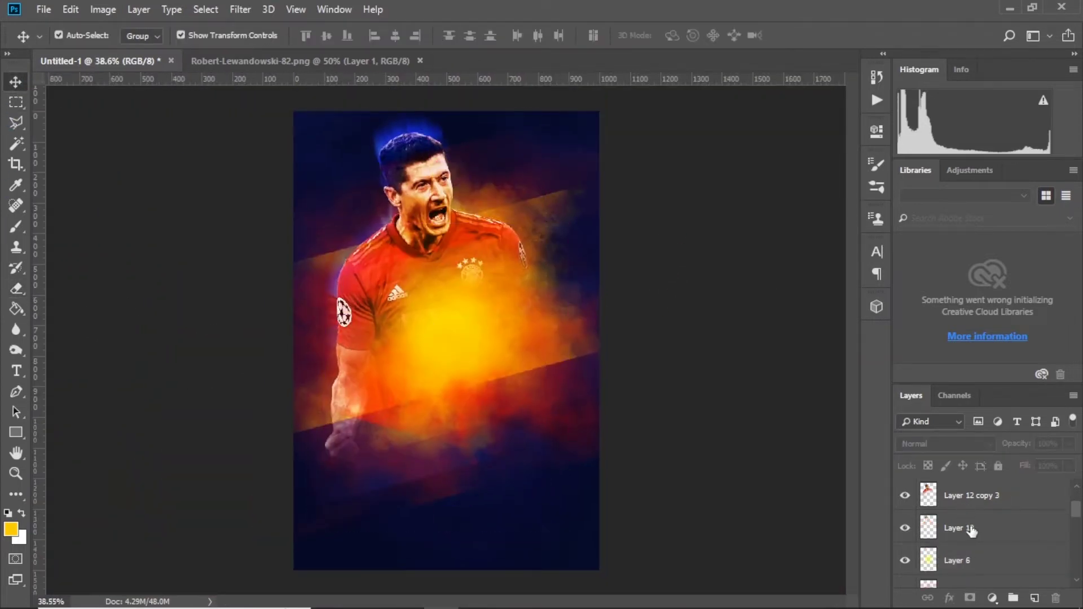
{"action": "left_click", "coordinate": [984, 499]}
{"action": "left_click", "coordinate": [16, 226]}
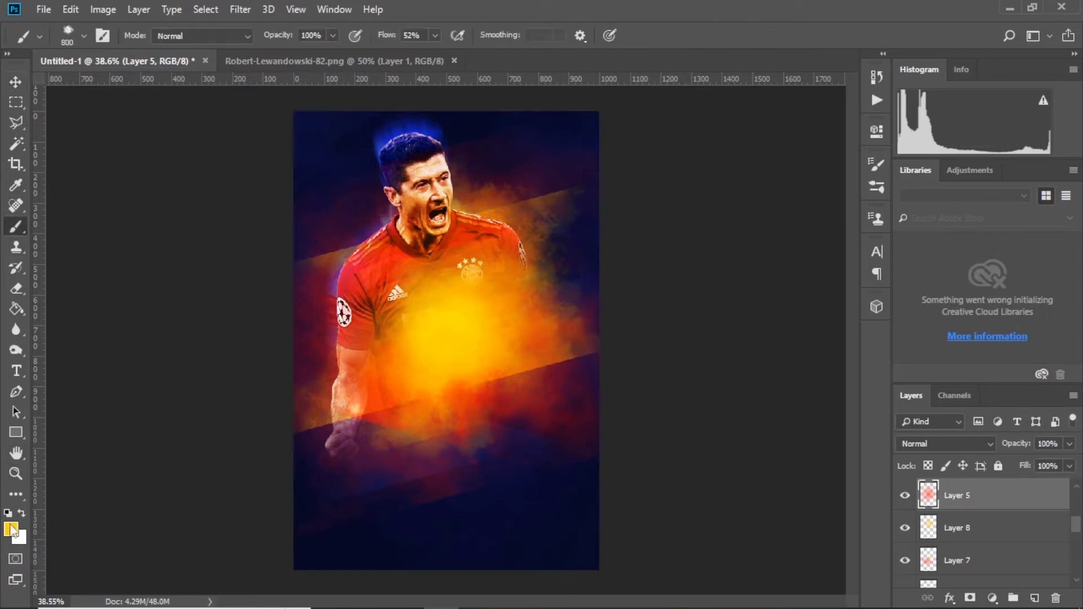
{"action": "left_click", "coordinate": [11, 529]}
{"action": "left_click_drag", "start_coordinate": [625, 308], "coordinate": [624, 284]}
{"action": "left_click", "coordinate": [790, 280]}
Step: Paint red glow around the player's head and centre at 21% brush flow
{"action": "left_click_drag", "start_coordinate": [401, 191], "coordinate": [419, 210]}
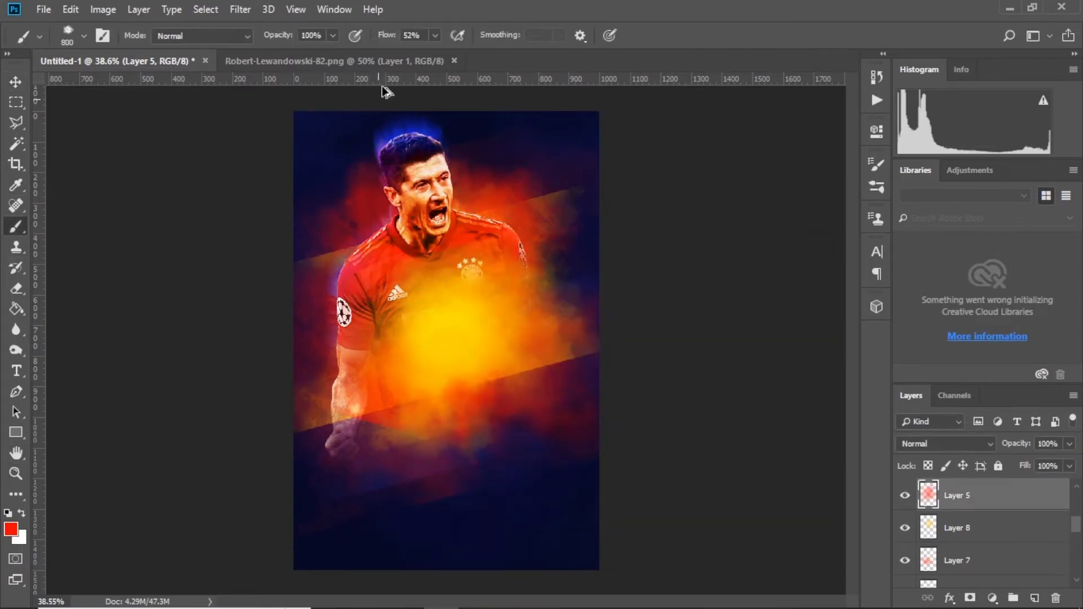
{"action": "left_click", "coordinate": [435, 35]}
{"action": "left_click_drag", "start_coordinate": [434, 53], "coordinate": [410, 54]}
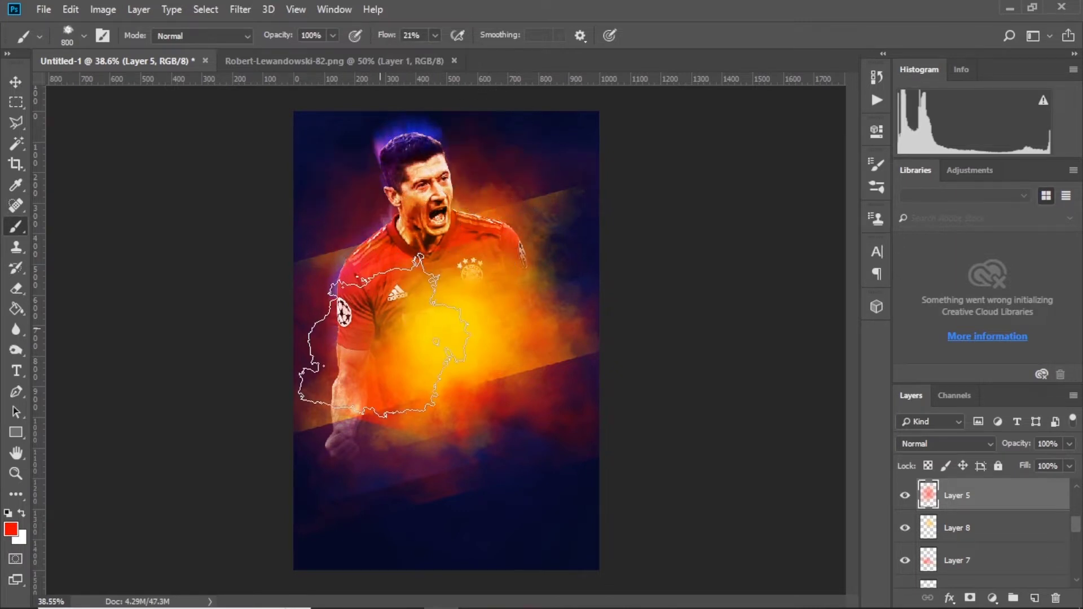
{"action": "left_click_drag", "start_coordinate": [462, 186], "coordinate": [507, 162]}
{"action": "left_click_drag", "start_coordinate": [559, 399], "coordinate": [493, 381]}
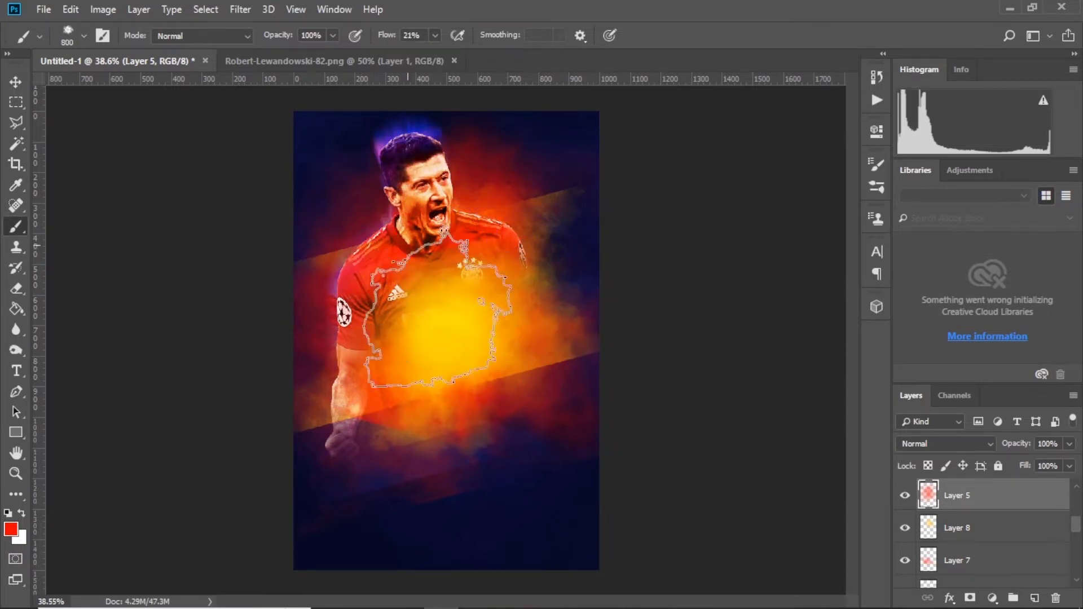
Step: Choose yellow as the paint colour
{"action": "left_click", "coordinate": [939, 536]}
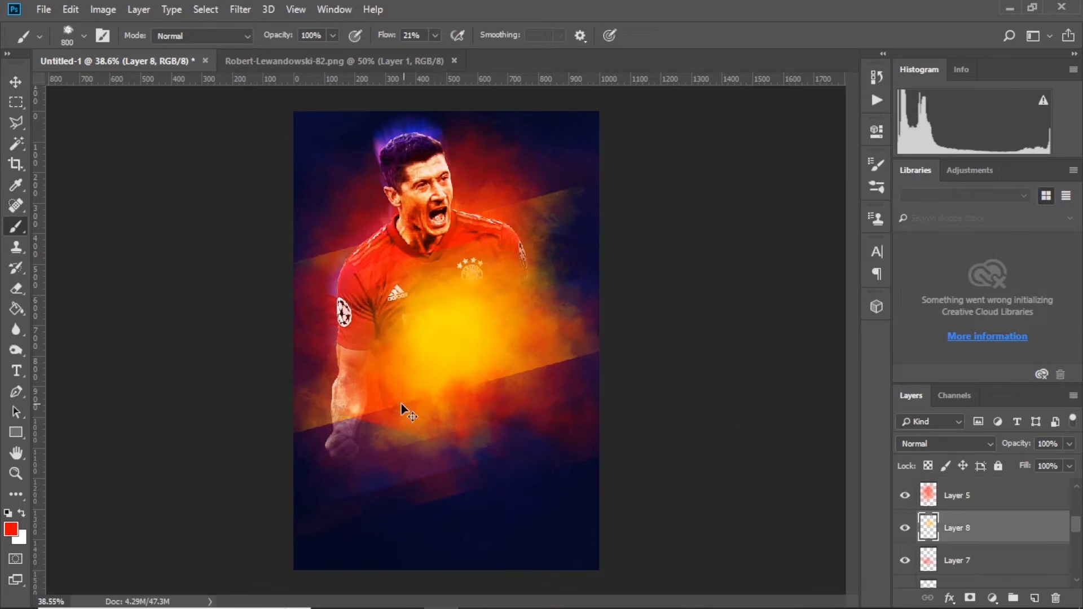
{"action": "left_click", "coordinate": [10, 527]}
{"action": "left_click_drag", "start_coordinate": [634, 479], "coordinate": [634, 448]}
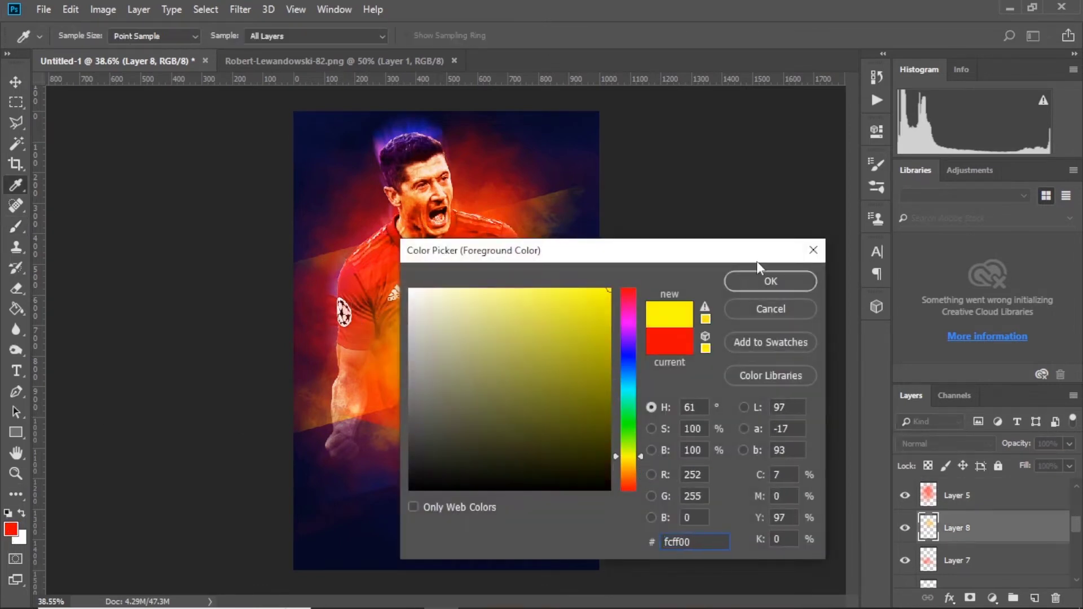
{"action": "left_click", "coordinate": [771, 280]}
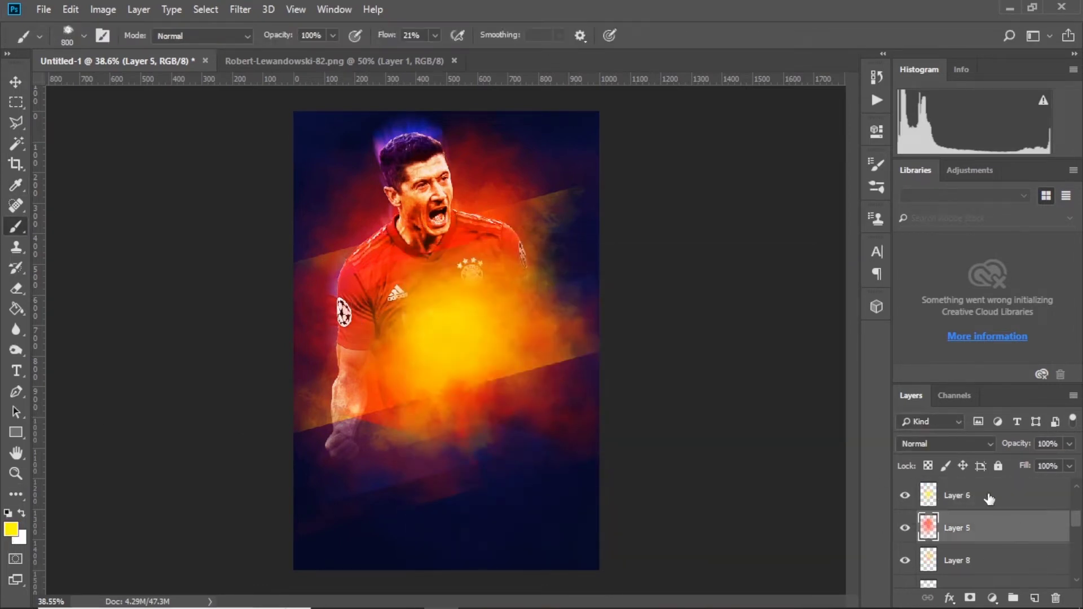
Step: Add Layer 13 above Layer 12 and paint dim yellow glow below the torso
{"action": "left_click", "coordinate": [988, 498]}
{"action": "scroll", "coordinate": [987, 530], "scroll_direction": "up", "scroll_amount": 3}
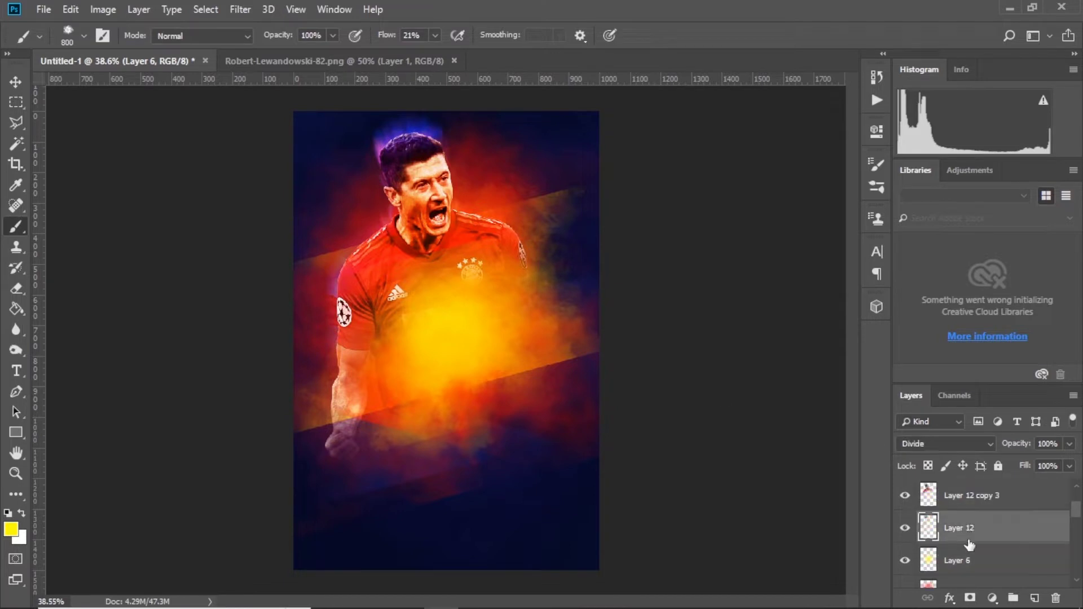
{"action": "left_click", "coordinate": [1004, 581]}
{"action": "left_click", "coordinate": [1034, 598]}
{"action": "left_click_drag", "start_coordinate": [508, 332], "coordinate": [428, 370]}
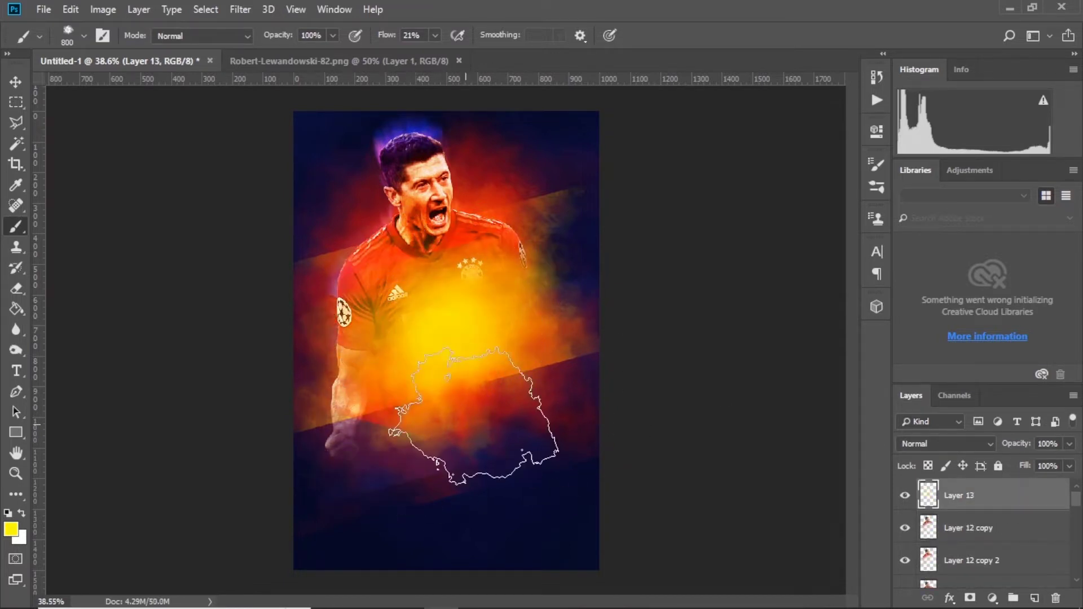
{"action": "left_click_drag", "start_coordinate": [429, 370], "coordinate": [427, 407]}
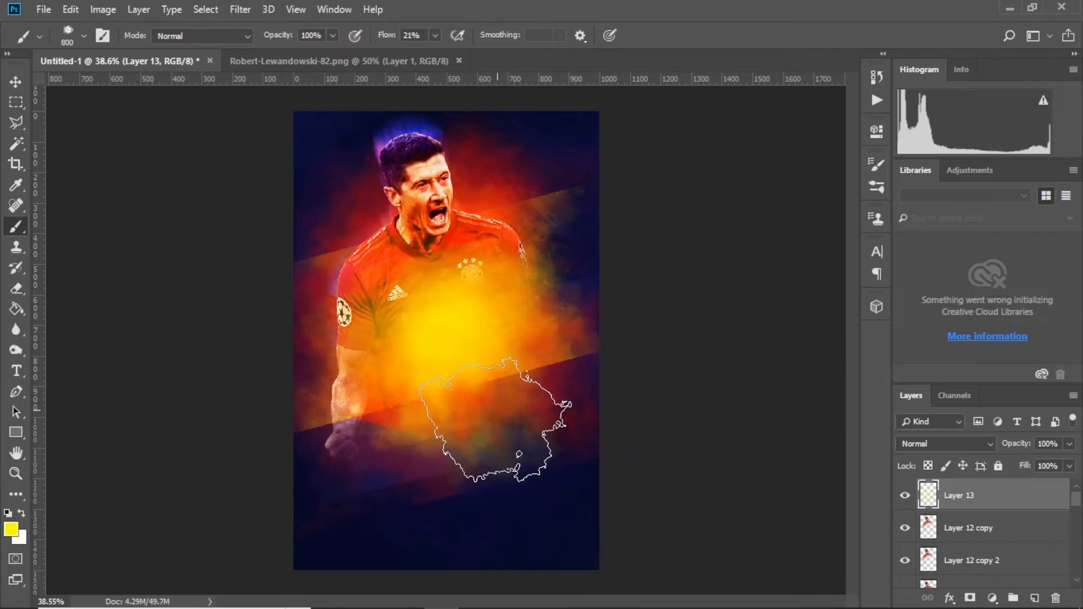
{"action": "left_click_drag", "start_coordinate": [488, 435], "coordinate": [500, 433]}
Step: Set the foreground to red ff0000 on Layer 5 and bring up Robert-Lewandowski-82.png
{"action": "scroll", "coordinate": [990, 548], "scroll_direction": "down", "scroll_amount": 5}
{"action": "left_click", "coordinate": [971, 495]}
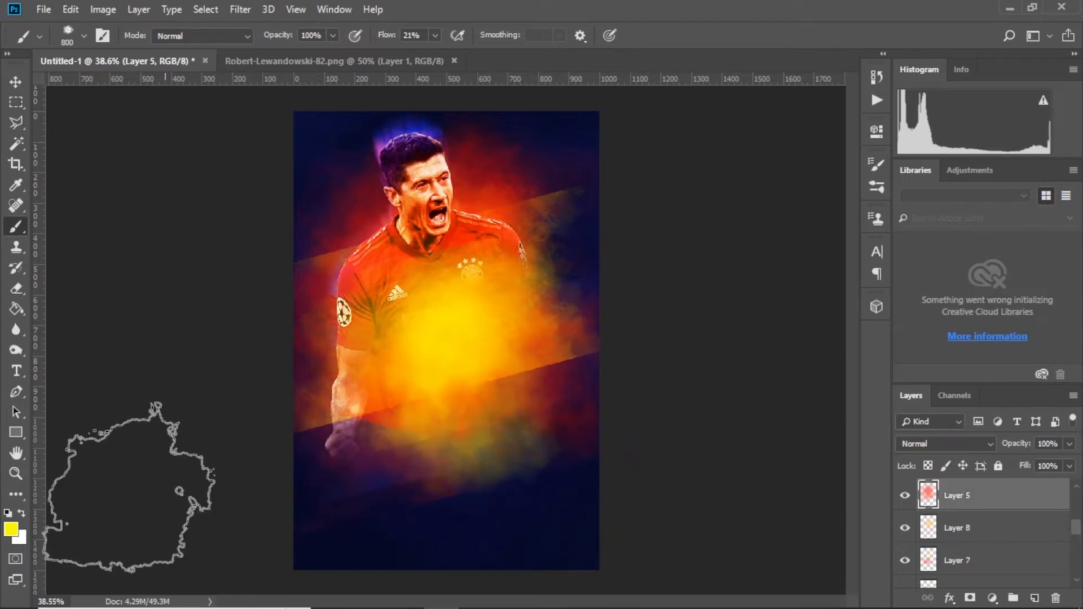
{"action": "left_click", "coordinate": [11, 529]}
{"action": "type", "text": "ff0000"}
{"action": "key", "text": "Return"}
{"action": "key", "text": "b"}
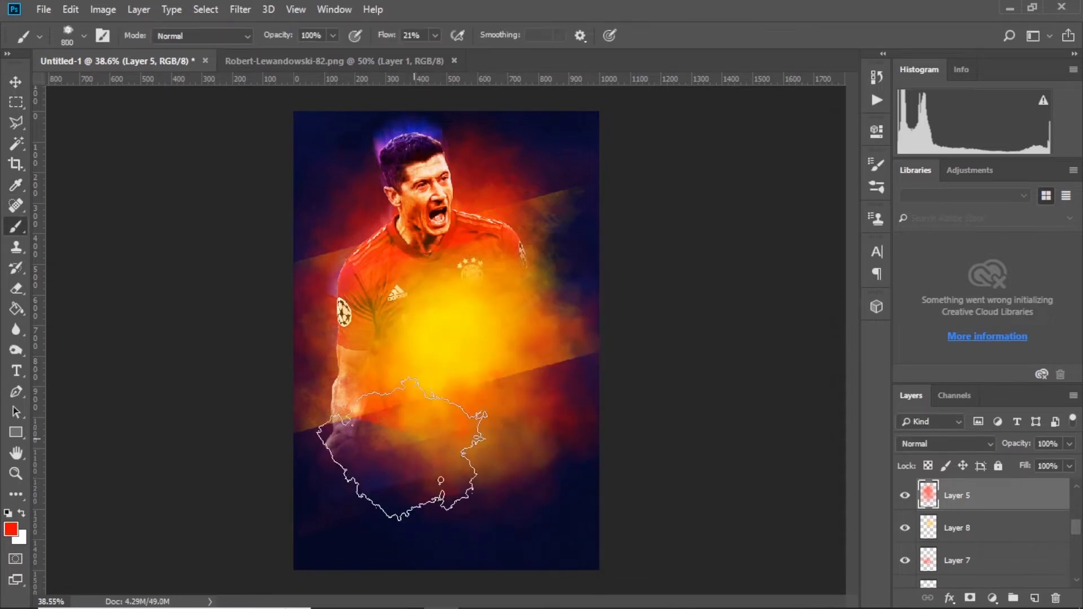
{"action": "key", "text": "v"}
{"action": "left_click", "coordinate": [361, 61]}
Step: Cut the full-body player from the PNG, close it unsaved, and paste into the poster
{"action": "key", "text": "ctrl+a"}
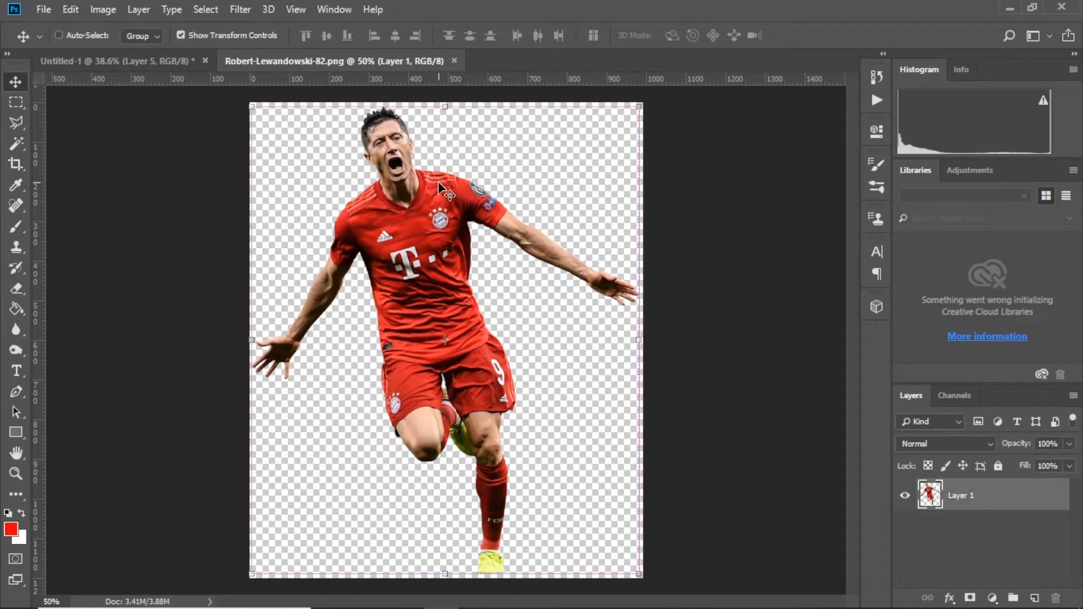
{"action": "key", "text": "ctrl+x"}
{"action": "key", "text": "ctrl+w"}
{"action": "key", "text": "n"}
{"action": "key", "text": "ctrl+v"}
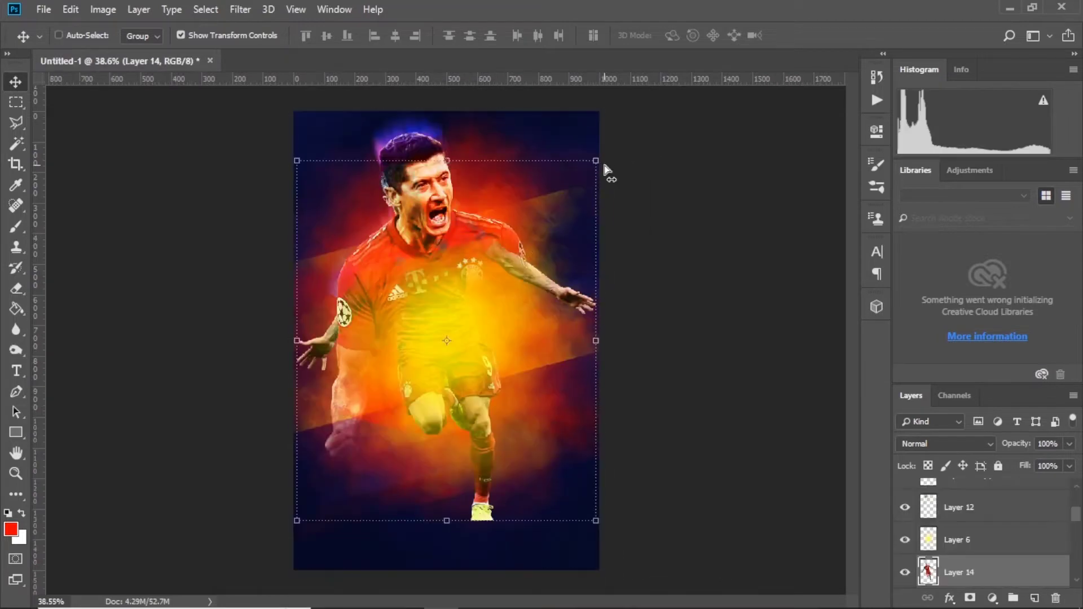
Step: Bring Layer 14 to the top and shrink it to about 88% over the lower half
{"action": "key", "text": "ctrl+shift+bracketright"}
{"action": "left_click_drag", "start_coordinate": [595, 161], "coordinate": [574, 226]}
{"action": "left_click_drag", "start_coordinate": [497, 260], "coordinate": [496, 268]}
{"action": "key", "text": "Return"}
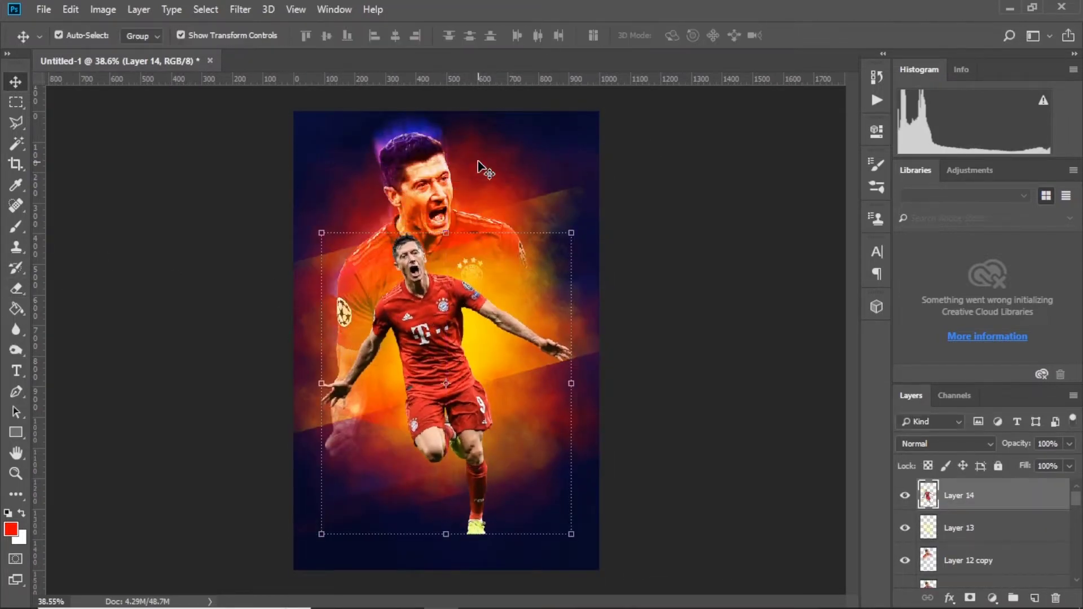
Step: Set a 401 px eraser at 14% flow on Layer 5 and duplicate Layer 14
{"action": "left_click", "coordinate": [305, 220], "text": "ctrl"}
{"action": "key", "text": "e"}
{"action": "right_click", "coordinate": [441, 163]}
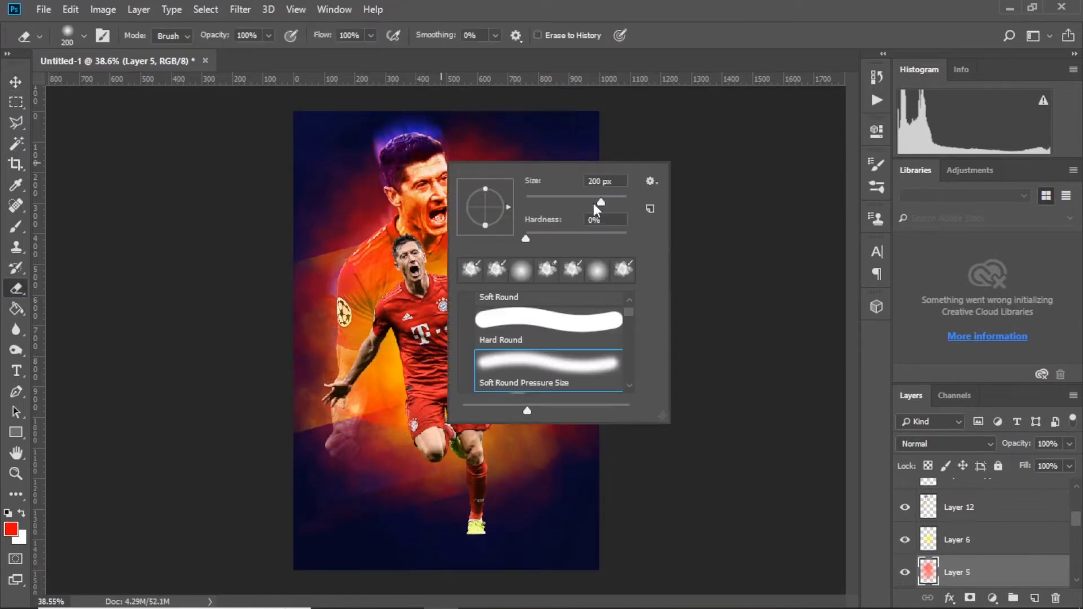
{"action": "key", "text": "Return"}
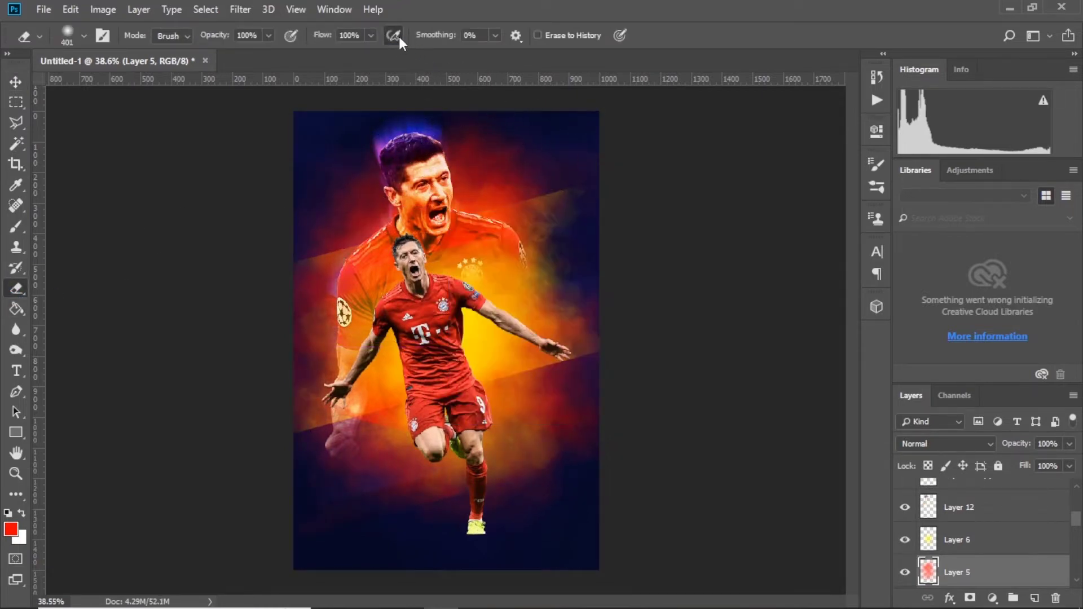
{"action": "type", "text": "14"}
{"action": "left_click", "coordinate": [413, 162]}
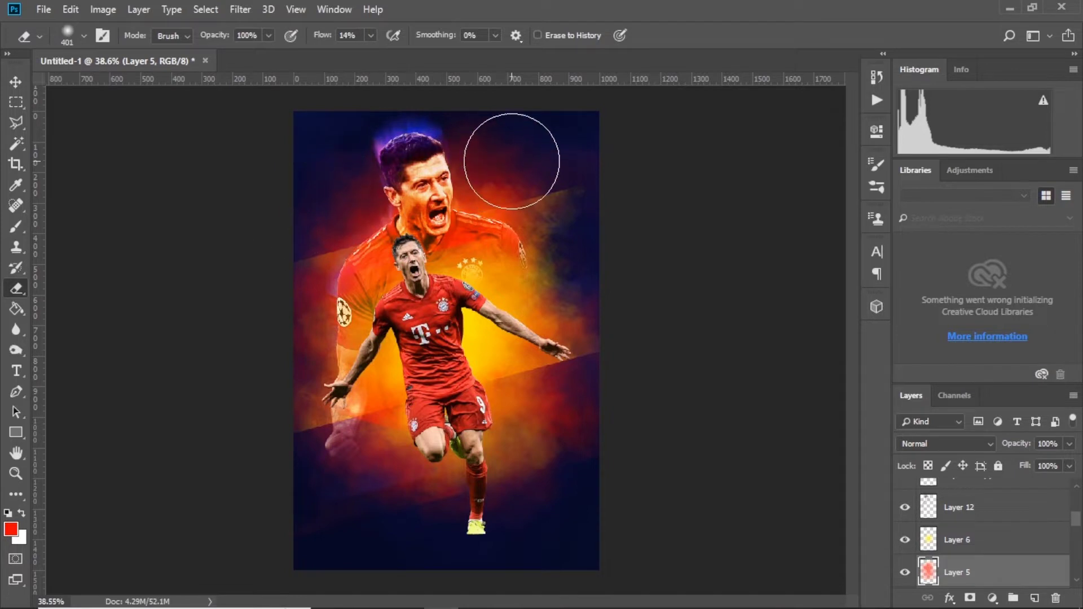
{"action": "key", "text": "v"}
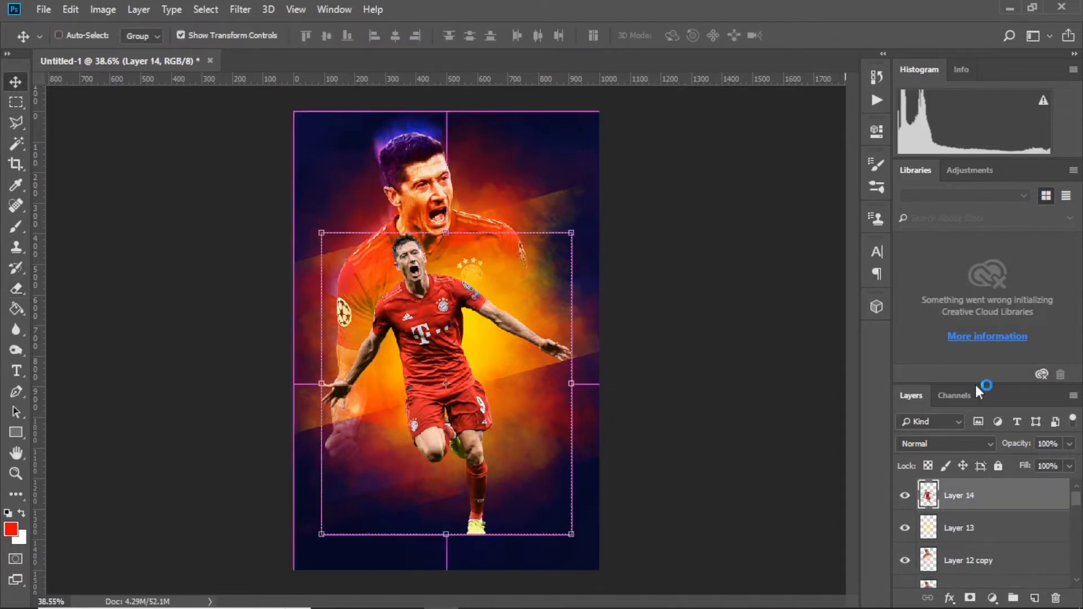
{"action": "left_click", "coordinate": [970, 444]}
Step: Set Layer 14 copy to Vivid Light blend mode at 45% opacity
{"action": "left_click", "coordinate": [905, 527]}
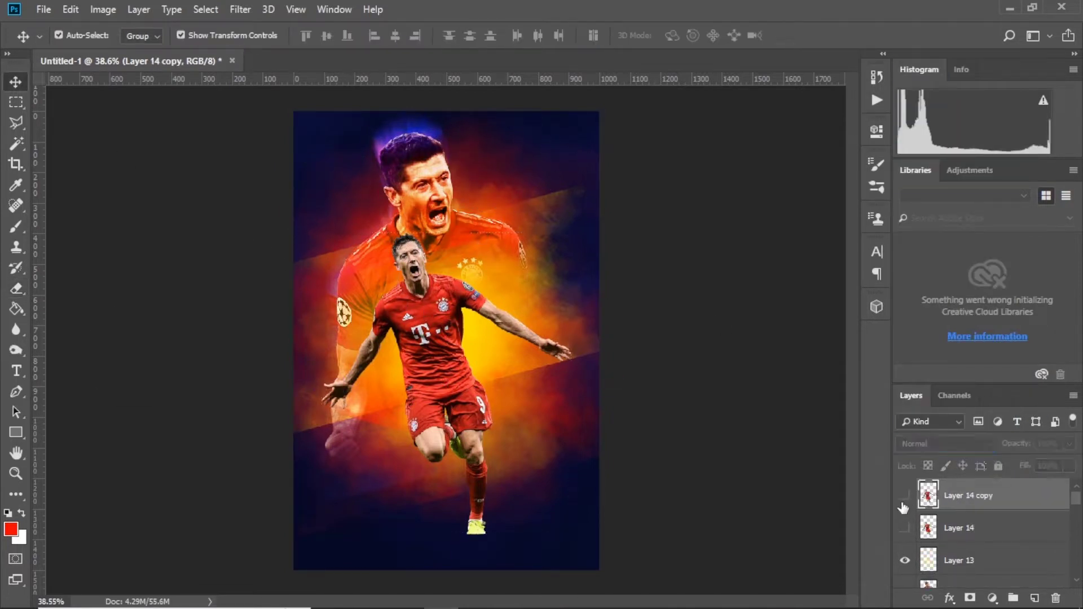
{"action": "left_click", "coordinate": [946, 444]}
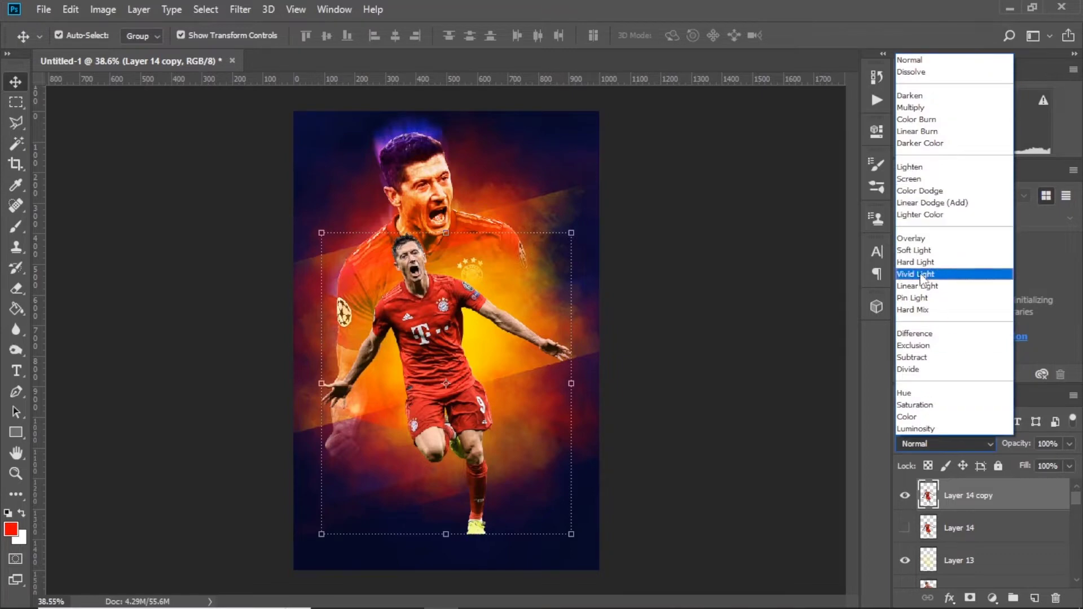
{"action": "left_click", "coordinate": [942, 275]}
{"action": "left_click", "coordinate": [904, 527]}
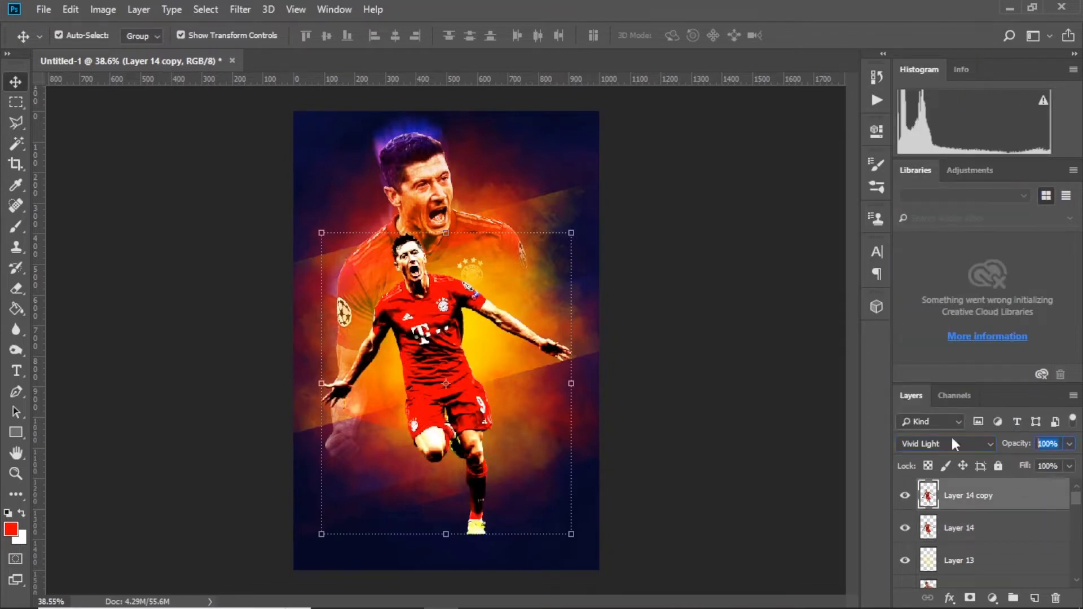
{"action": "type", "text": "45"}
{"action": "key", "text": "Return"}
{"action": "key", "text": "ctrl+plus"}
{"action": "key", "text": "ctrl+plus"}
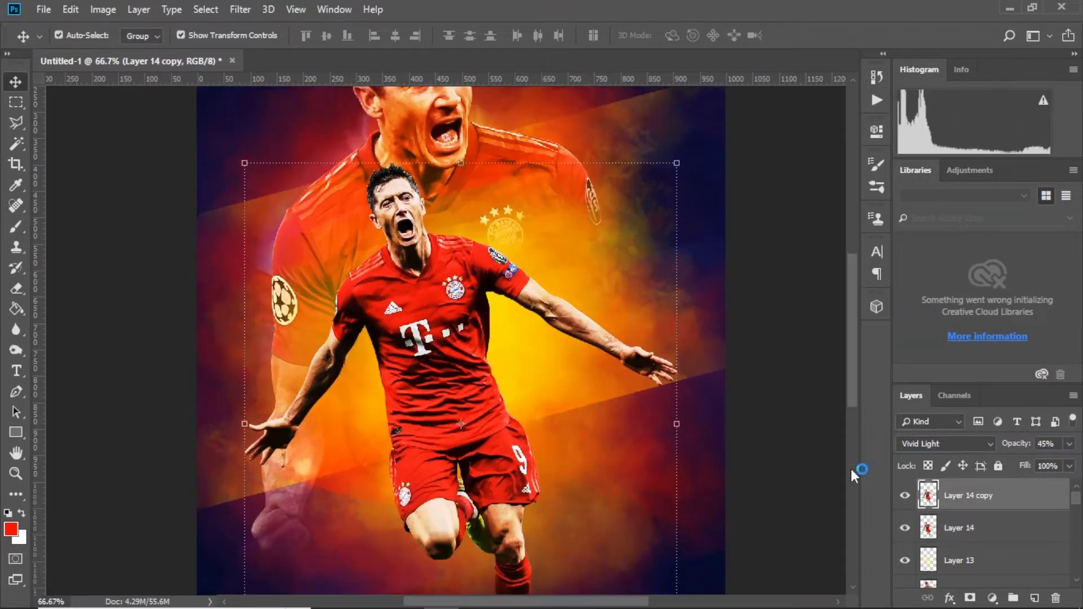
Step: Duplicate the footballer layer and enlarge the copy to about 105%
{"action": "left_click", "coordinate": [958, 528]}
{"action": "key", "text": "ctrl+j"}
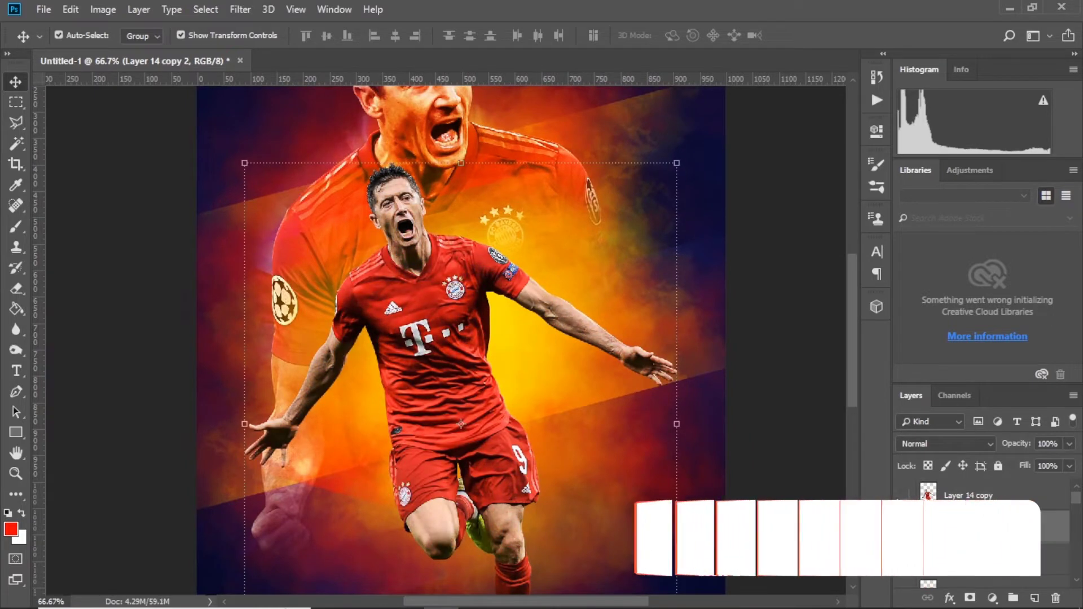
{"action": "key", "text": "ctrl+t"}
{"action": "left_click_drag", "start_coordinate": [676, 163], "coordinate": [686, 150]}
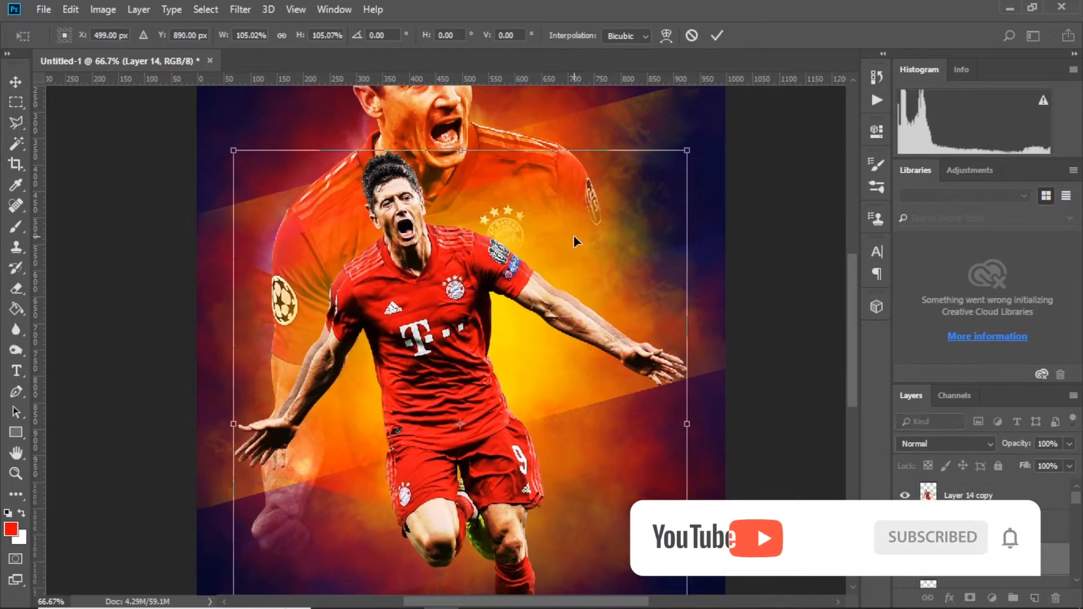
{"action": "key", "text": "Return"}
Step: Switch the enlarged copy's blend mode to Divide and enlarge it further as a glow
{"action": "left_click", "coordinate": [976, 442]}
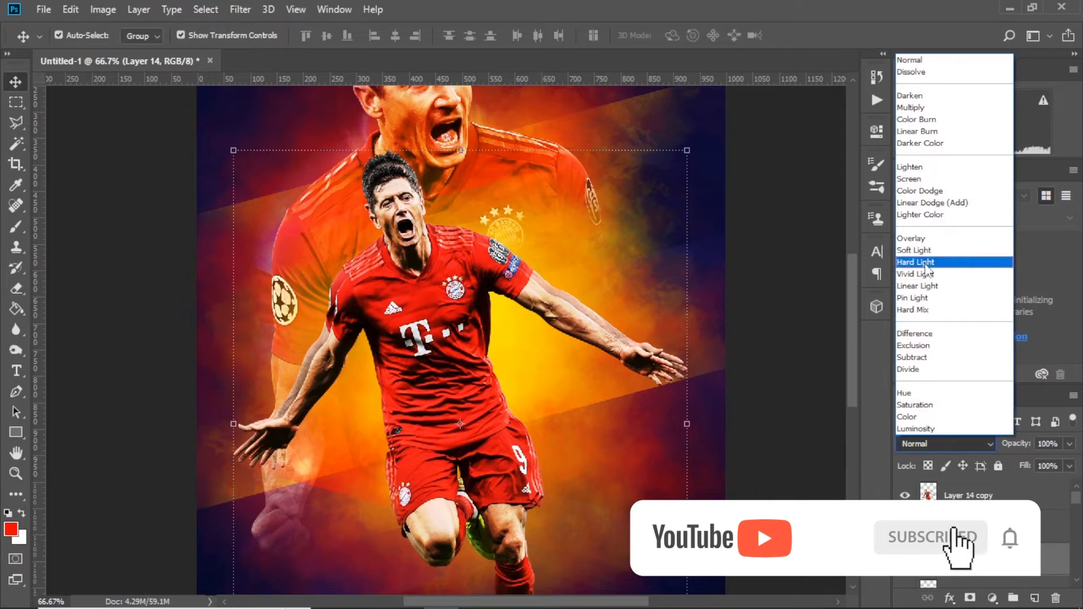
{"action": "left_click", "coordinate": [911, 358]}
{"action": "left_click", "coordinate": [944, 443]}
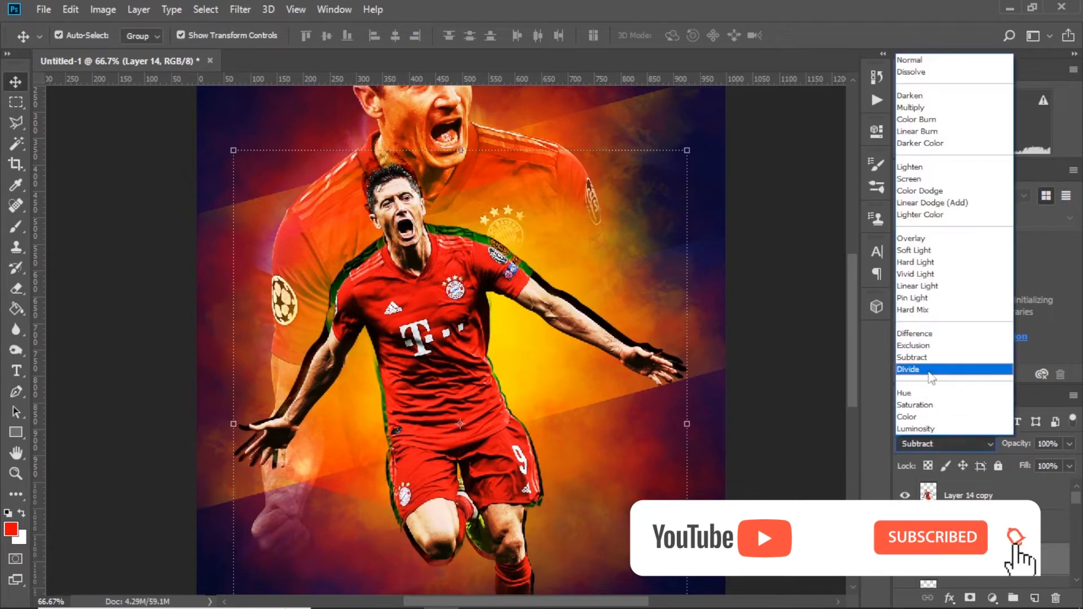
{"action": "left_click", "coordinate": [911, 370]}
{"action": "left_click", "coordinate": [240, 10]}
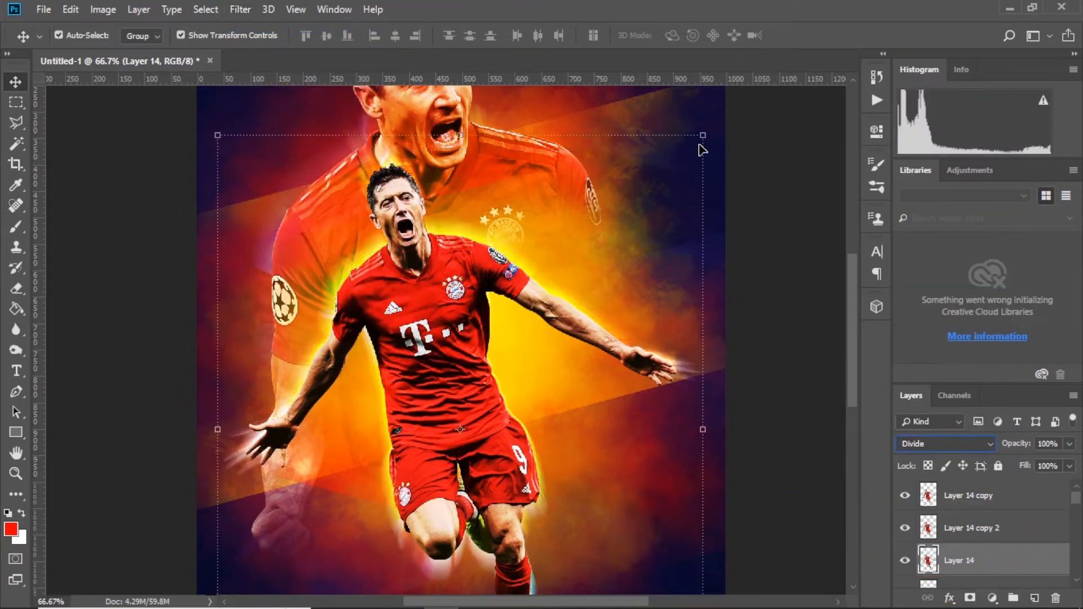
{"action": "left_click_drag", "start_coordinate": [688, 150], "coordinate": [698, 140]}
{"action": "key", "text": "ctrl+minus"}
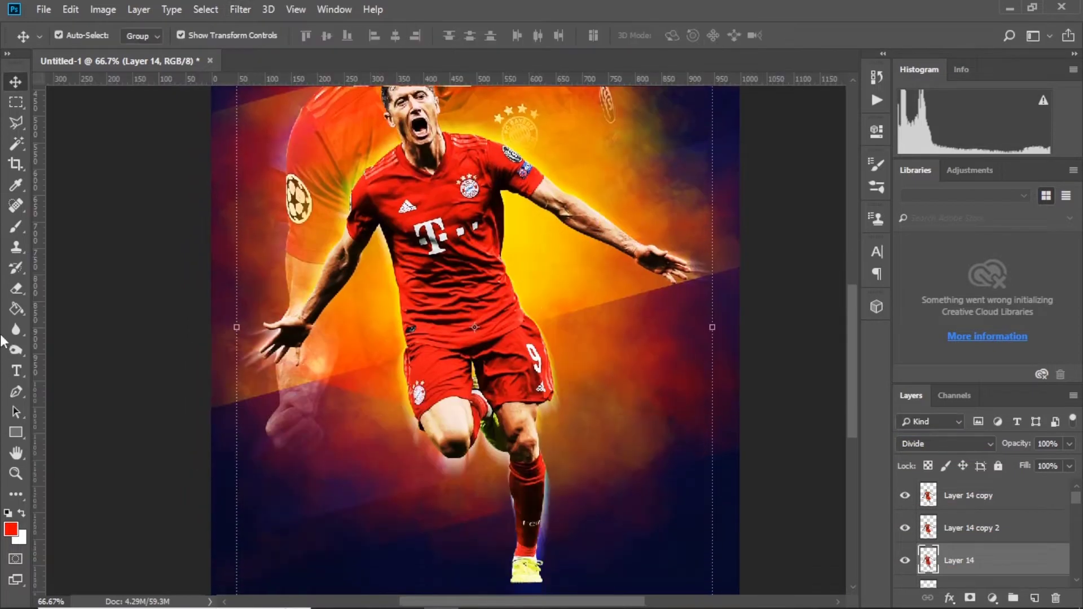
Step: Duplicate Layer 14 again and place the new copy below it
{"action": "key", "text": "e"}
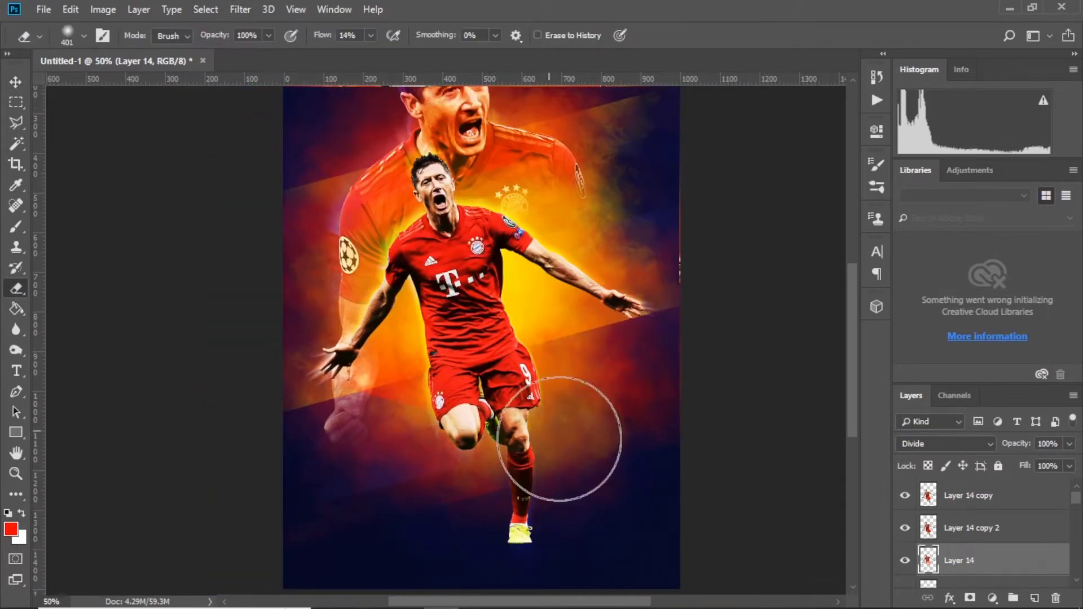
{"action": "key", "text": "v"}
{"action": "key", "text": "alt+bracketright"}
{"action": "key", "text": "alt+bracketright"}
{"action": "left_click", "coordinate": [958, 560]}
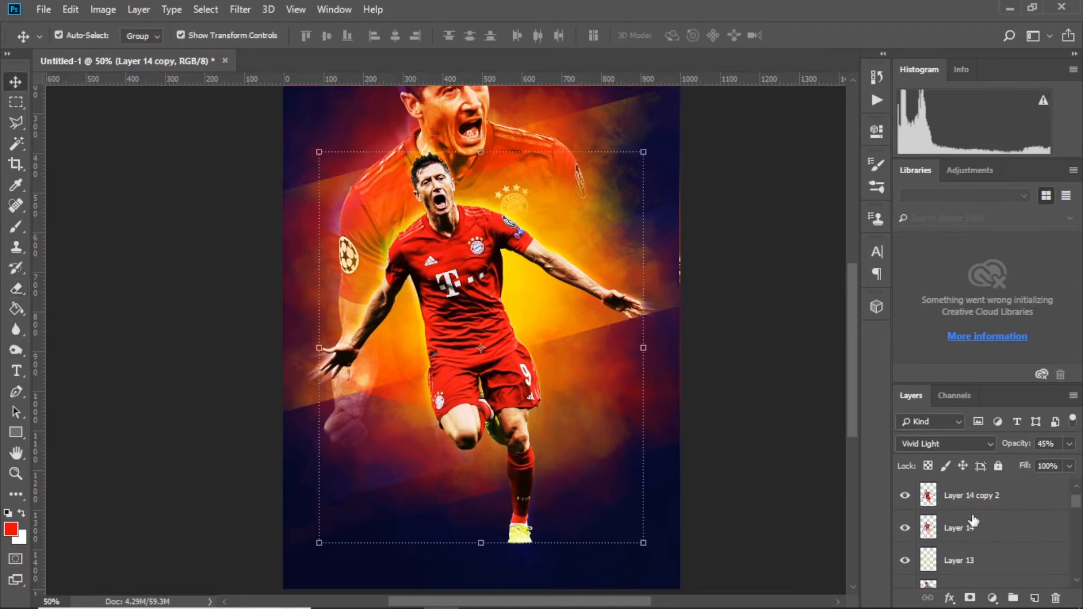
{"action": "key", "text": "ctrl+j"}
{"action": "left_click_drag", "start_coordinate": [958, 527], "coordinate": [934, 564]}
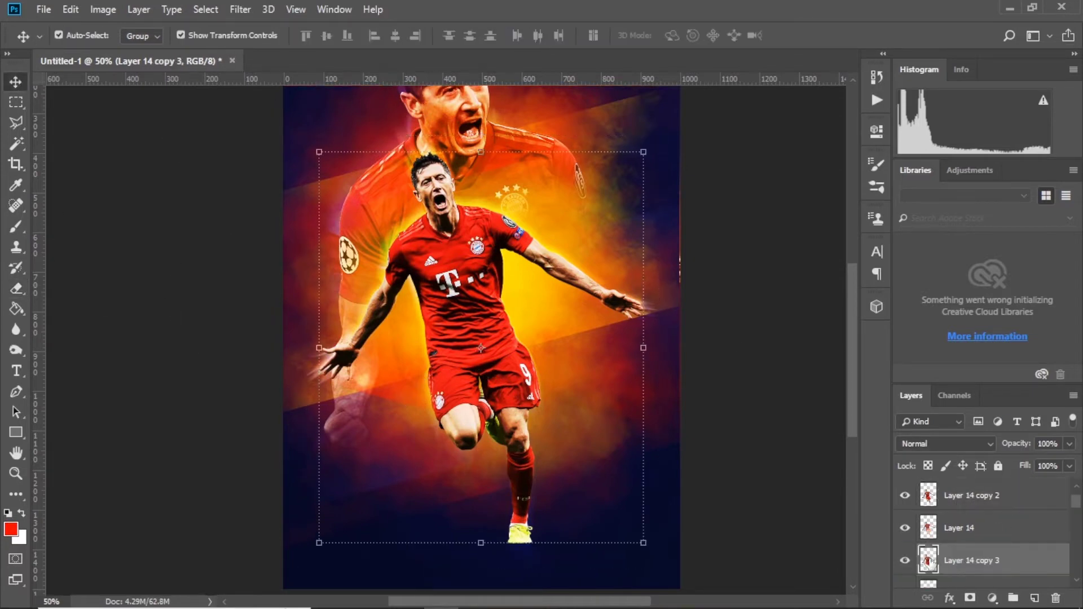
Step: Hide the other footballer layers and give the newest copy a yellow Color Overlay
{"action": "left_click", "coordinate": [905, 527]}
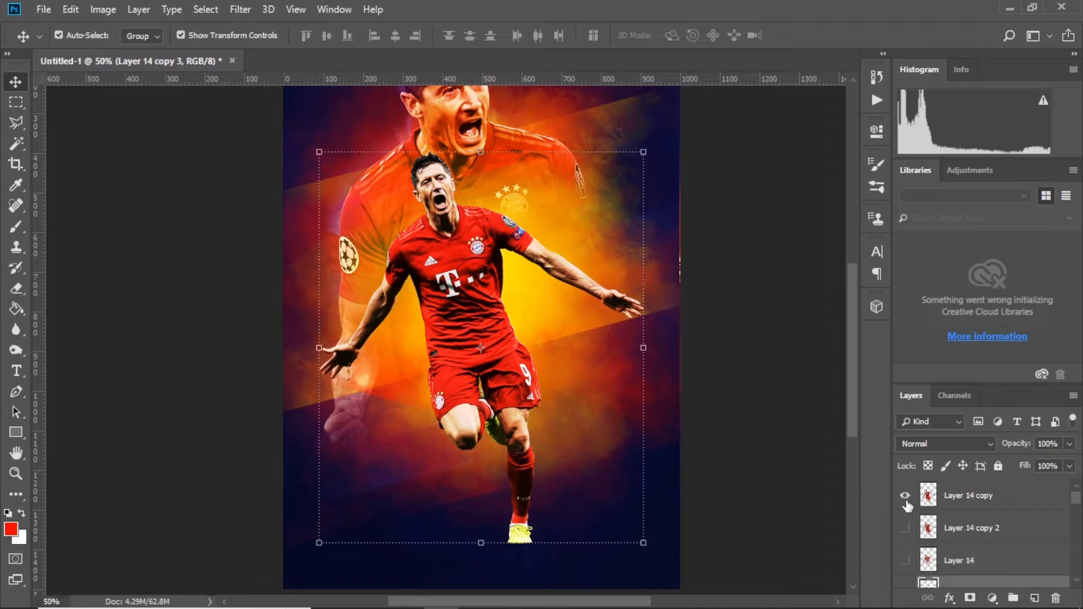
{"action": "left_click", "coordinate": [904, 495]}
{"action": "double_click", "coordinate": [959, 560]}
{"action": "left_click", "coordinate": [503, 382]}
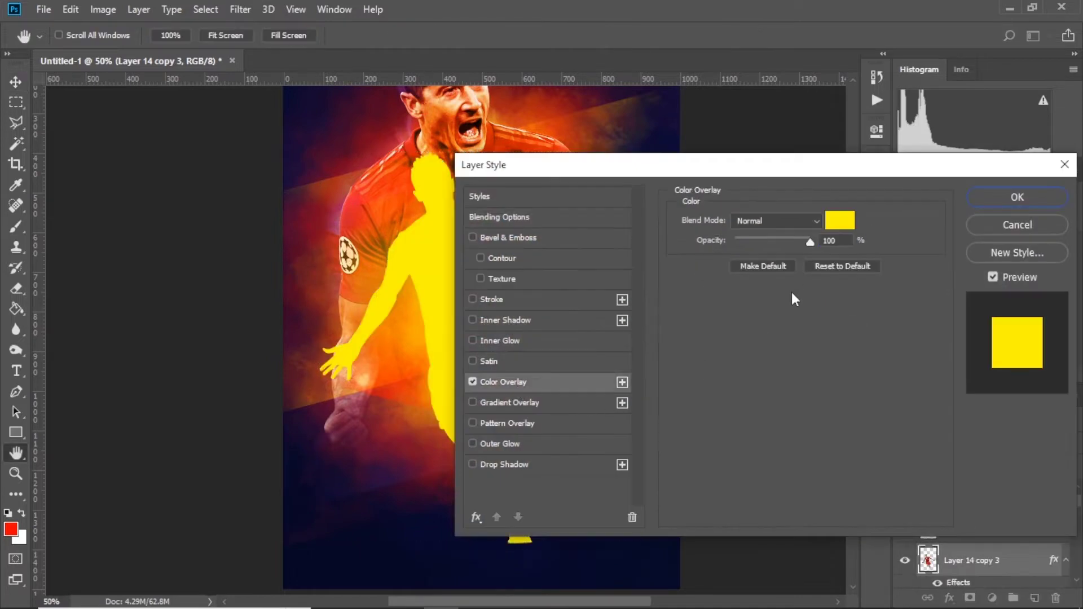
{"action": "left_click", "coordinate": [987, 199]}
Step: Apply a Motion Blur at 15° angle, 92 px distance, then show the hidden footballer layers
{"action": "left_click", "coordinate": [239, 9]}
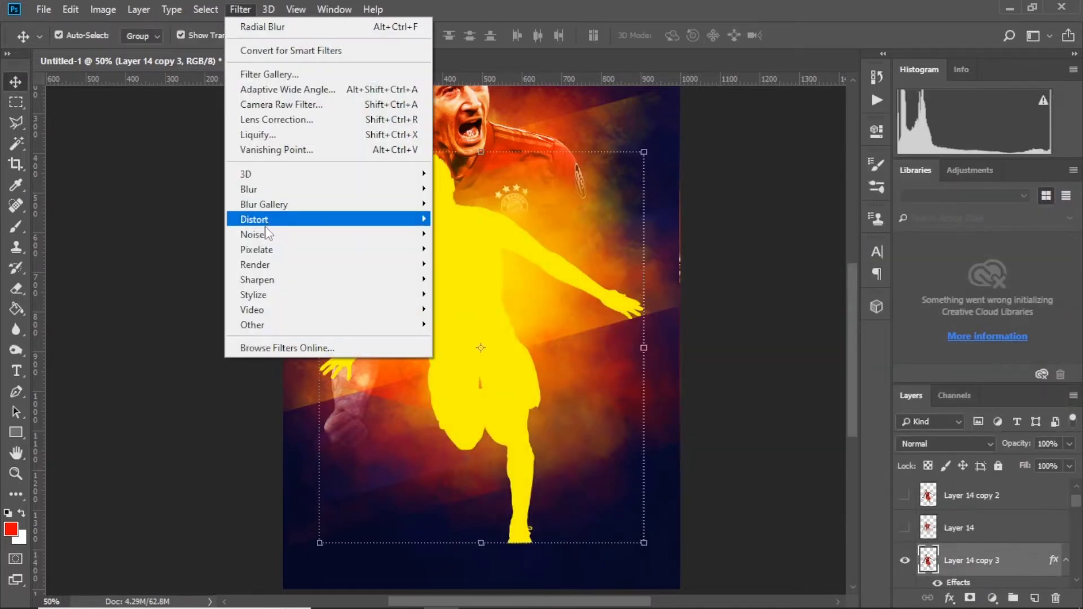
{"action": "mouse_move", "coordinate": [248, 188]}
{"action": "left_click", "coordinate": [480, 304]}
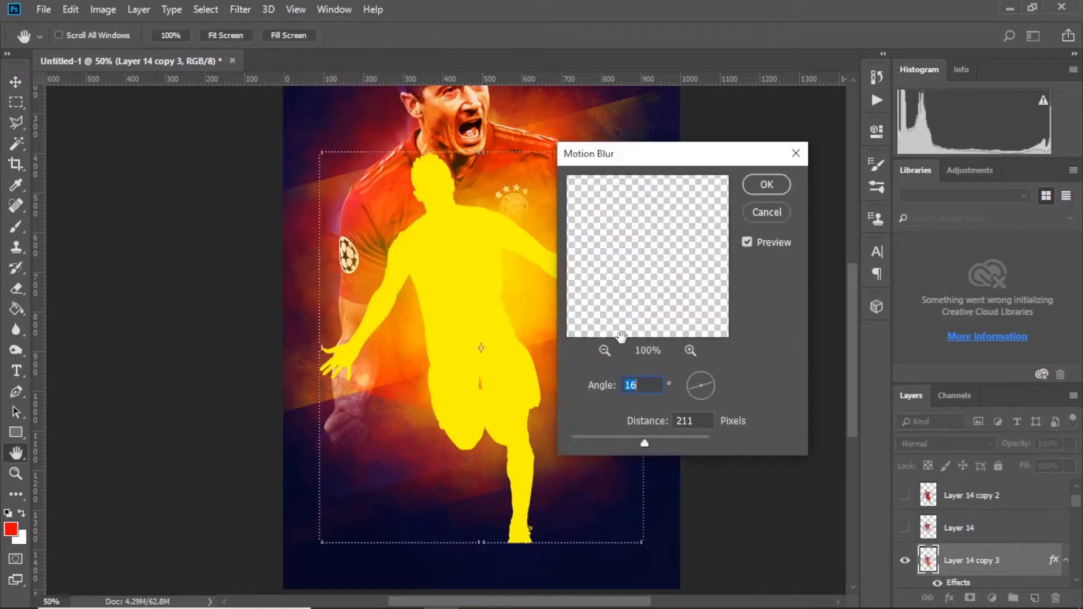
{"action": "key", "text": "Down"}
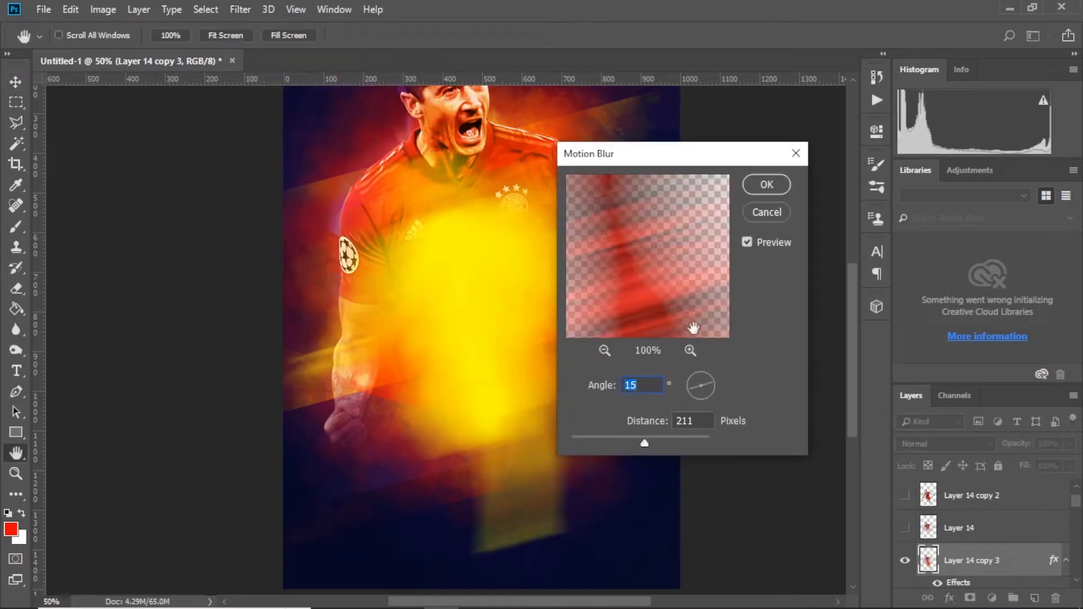
{"action": "left_click_drag", "start_coordinate": [644, 443], "coordinate": [618, 442]}
{"action": "left_click", "coordinate": [755, 189]}
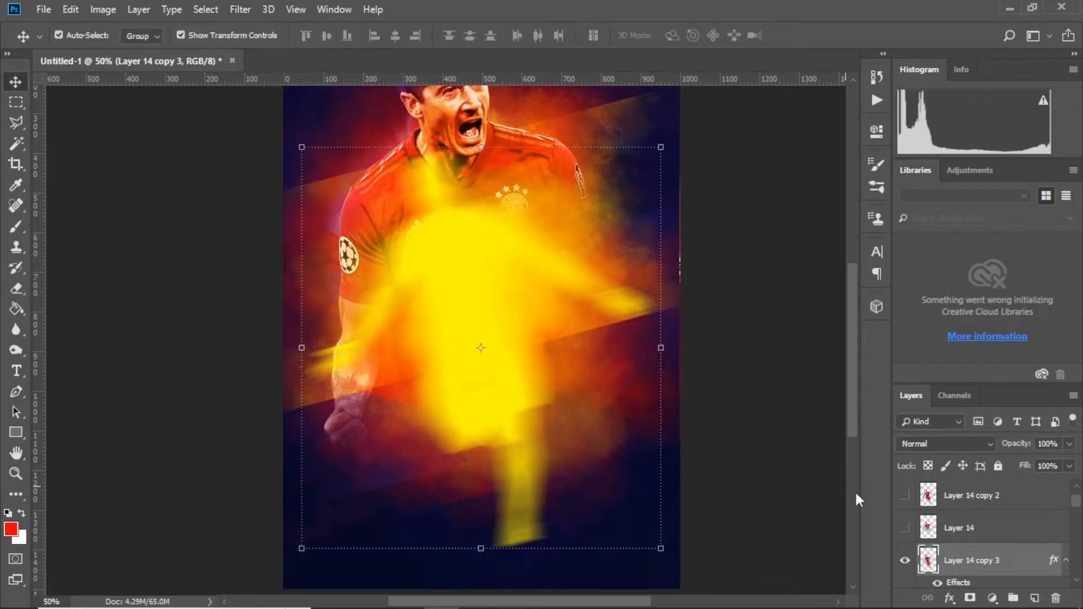
{"action": "left_click", "coordinate": [903, 529]}
{"action": "scroll", "coordinate": [903, 516], "scroll_direction": "up", "scroll_amount": 1}
{"action": "left_click", "coordinate": [905, 495]}
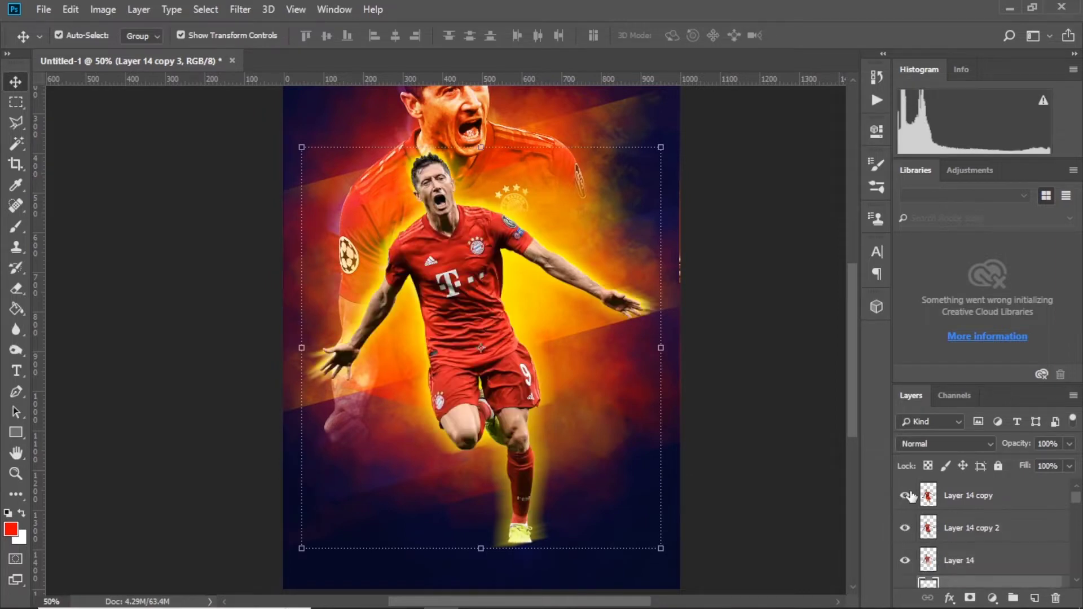
{"action": "scroll", "coordinate": [962, 557], "scroll_direction": "down", "scroll_amount": 1}
Step: Erase glow beside the player's legs and shoulder, then show Layer 14 copy 2
{"action": "left_click", "coordinate": [16, 288]}
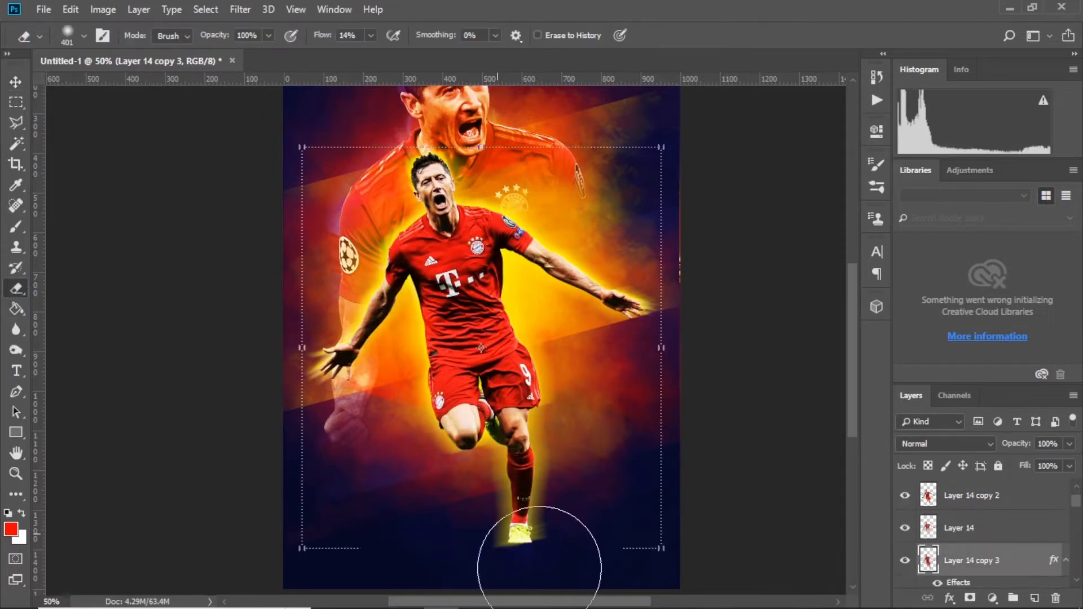
{"action": "mouse_move", "coordinate": [405, 502]}
{"action": "left_mouse_down"}
{"action": "mouse_move", "coordinate": [546, 376]}
{"action": "mouse_move", "coordinate": [543, 470]}
{"action": "left_mouse_up"}
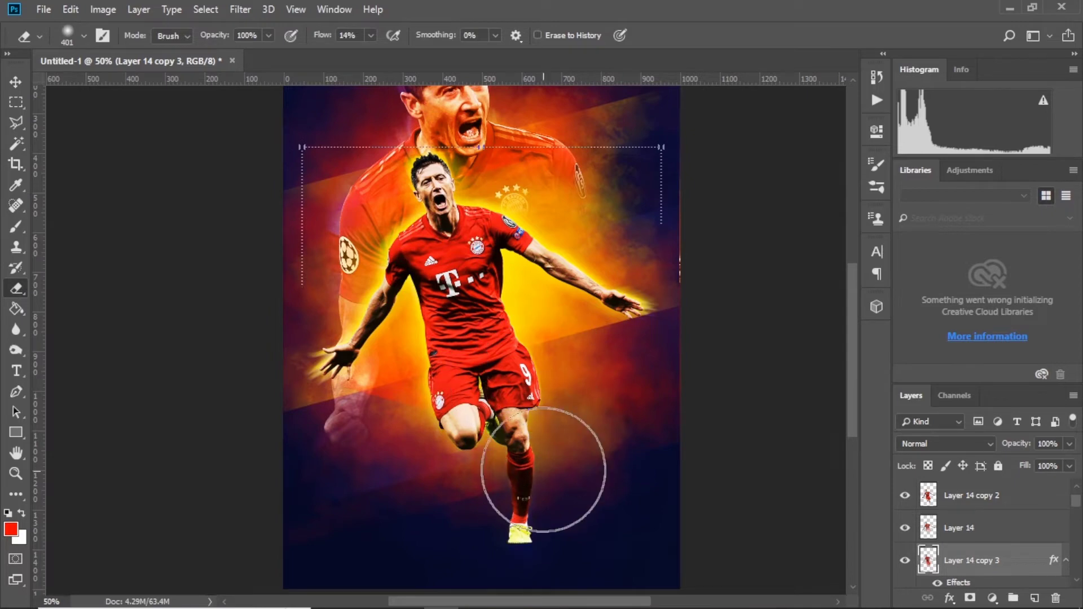
{"action": "left_click_drag", "start_coordinate": [508, 172], "coordinate": [373, 210]}
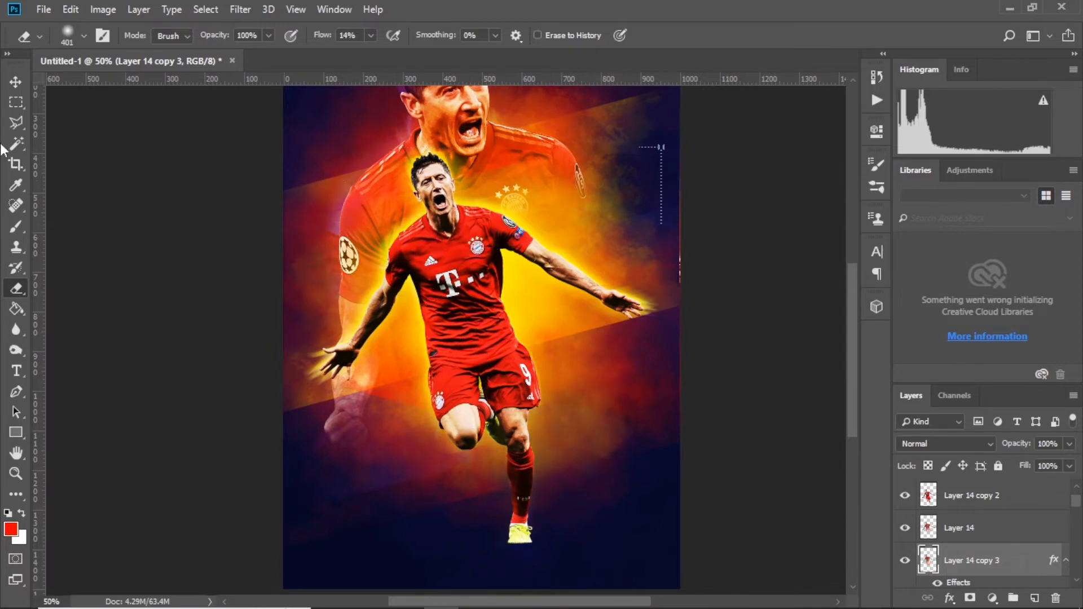
{"action": "key", "text": "v"}
{"action": "left_click", "coordinate": [975, 496]}
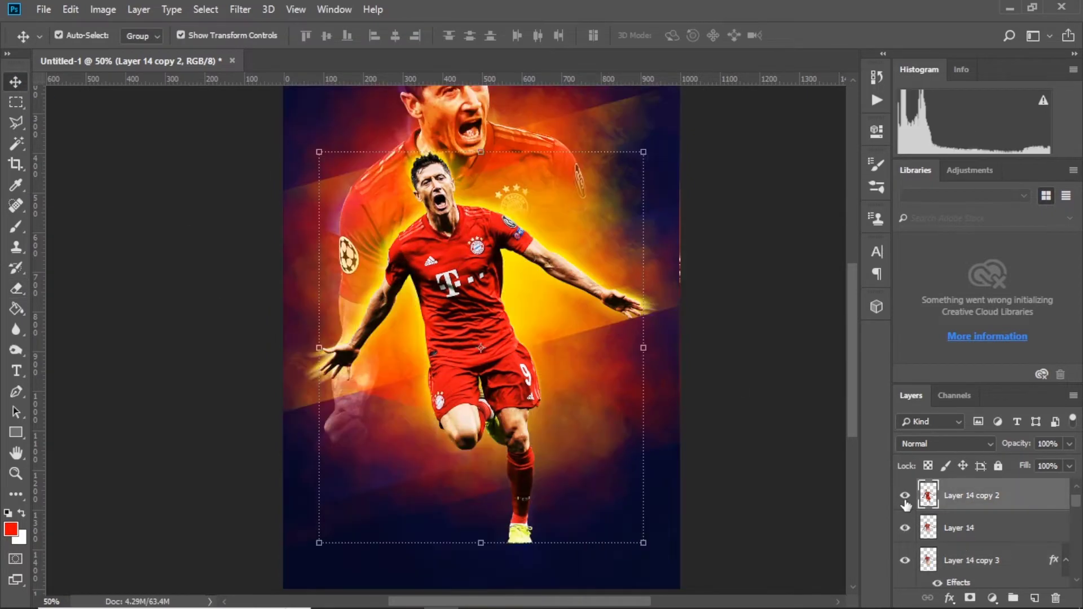
{"action": "key", "text": "ctrl+plus"}
{"action": "left_click", "coordinate": [904, 496]}
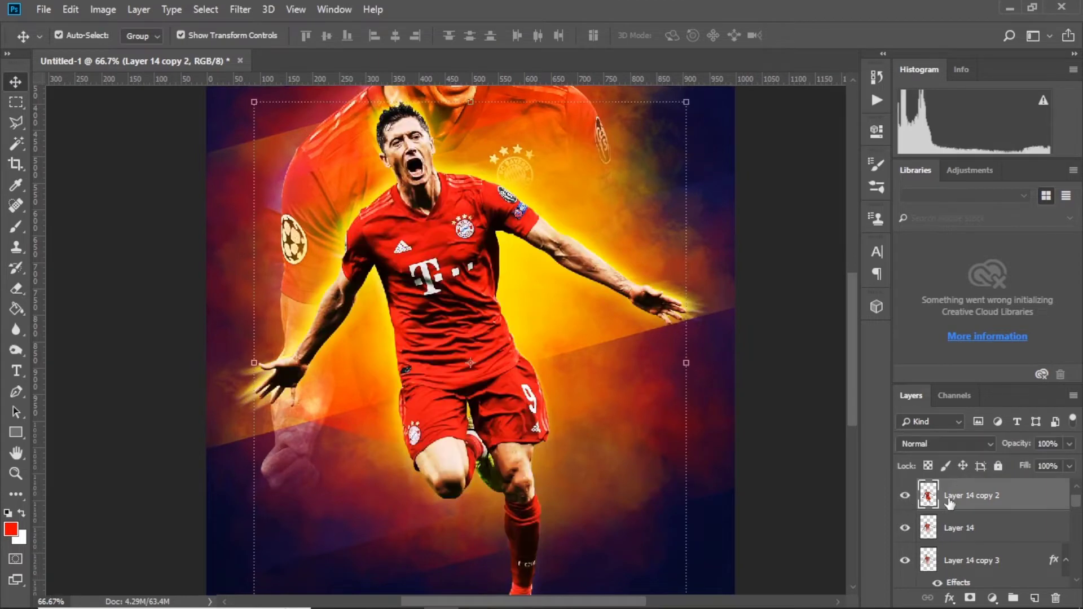
Step: Softly erase Layer 14 copy 2 with a 300 px, 9% flow eraser
{"action": "left_click", "coordinate": [11, 293]}
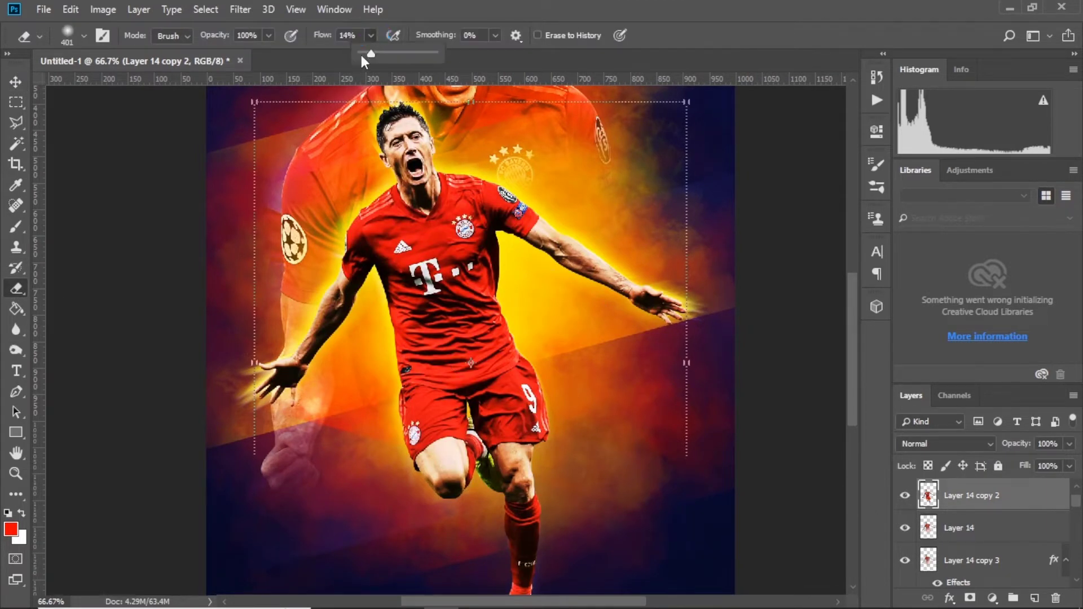
{"action": "left_click", "coordinate": [541, 316]}
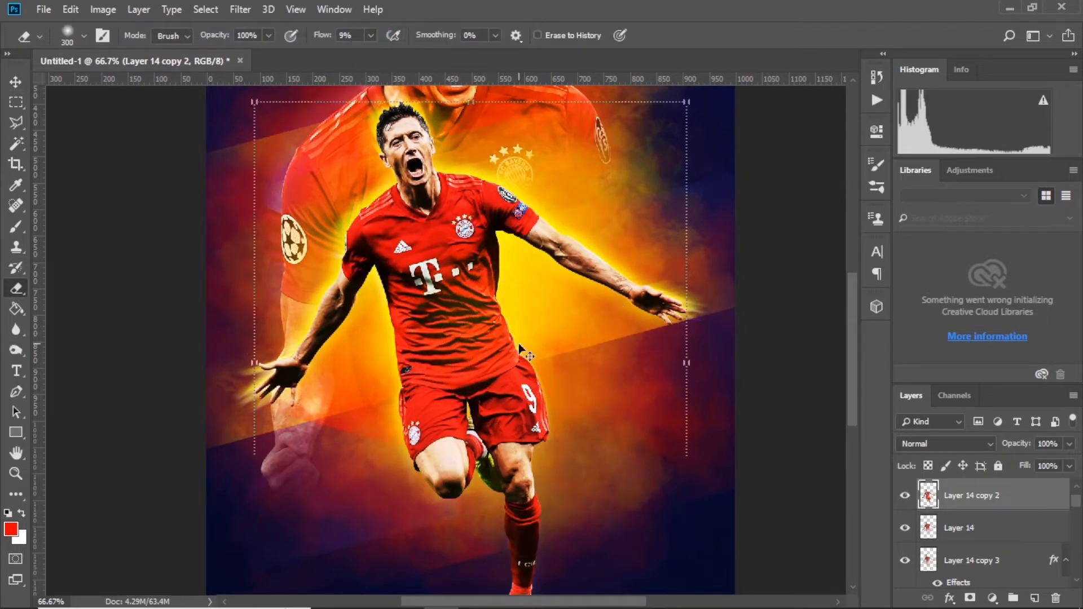
{"action": "key", "text": "bracketleft"}
{"action": "key", "text": "bracketleft"}
{"action": "key", "text": "bracketleft"}
{"action": "key", "text": "bracketleft"}
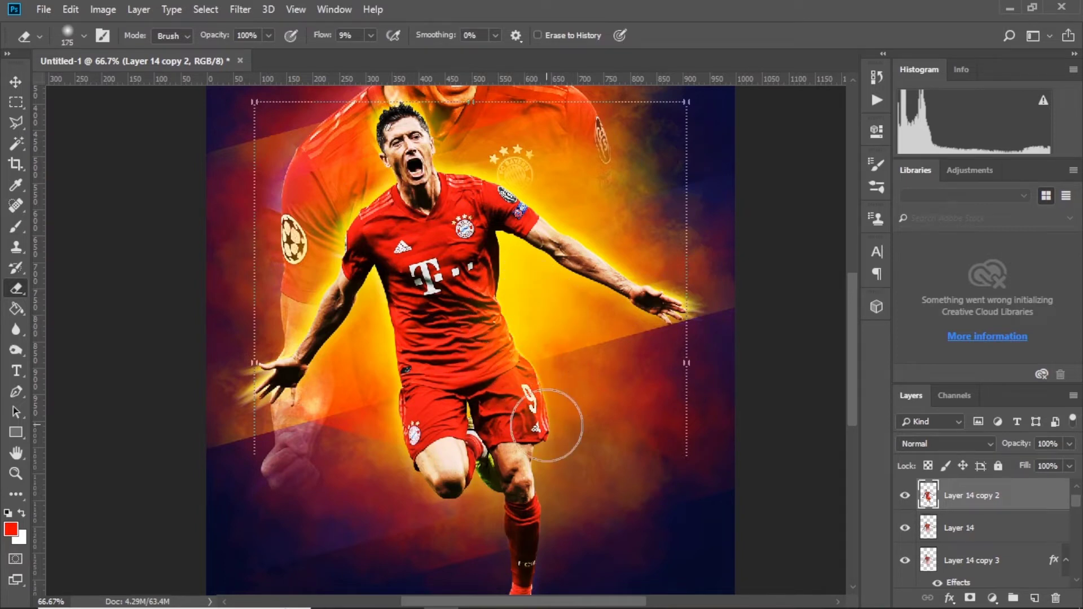
{"action": "mouse_move", "coordinate": [520, 284]}
{"action": "left_mouse_down"}
{"action": "mouse_move", "coordinate": [371, 421]}
{"action": "mouse_move", "coordinate": [361, 368]}
{"action": "left_mouse_up"}
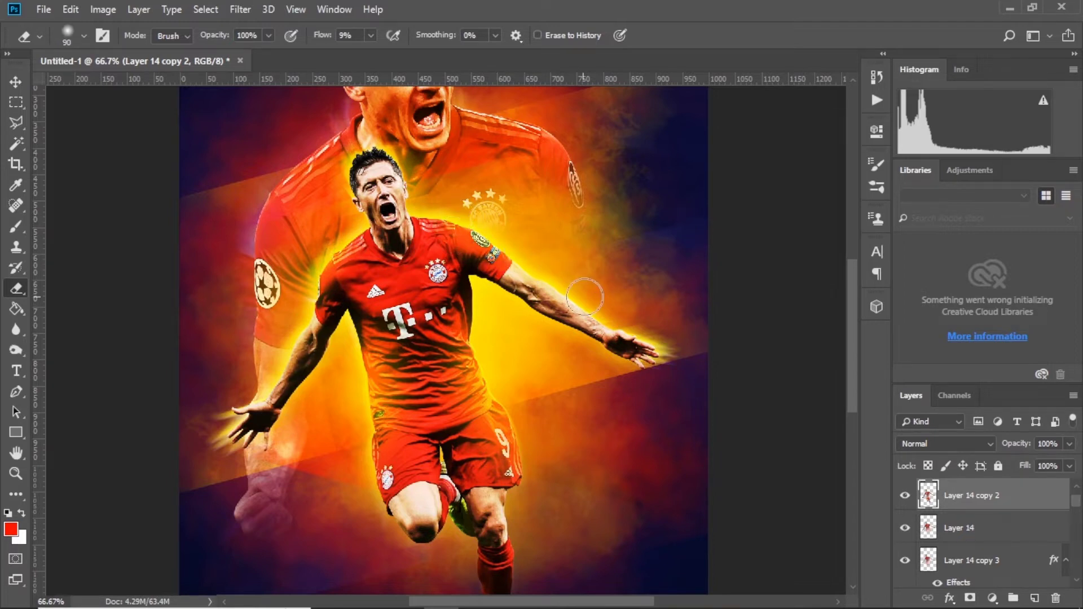
Step: Zoom in on the players and bring up the Image > Adjustments list
{"action": "left_click_drag", "start_coordinate": [584, 297], "coordinate": [470, 235]}
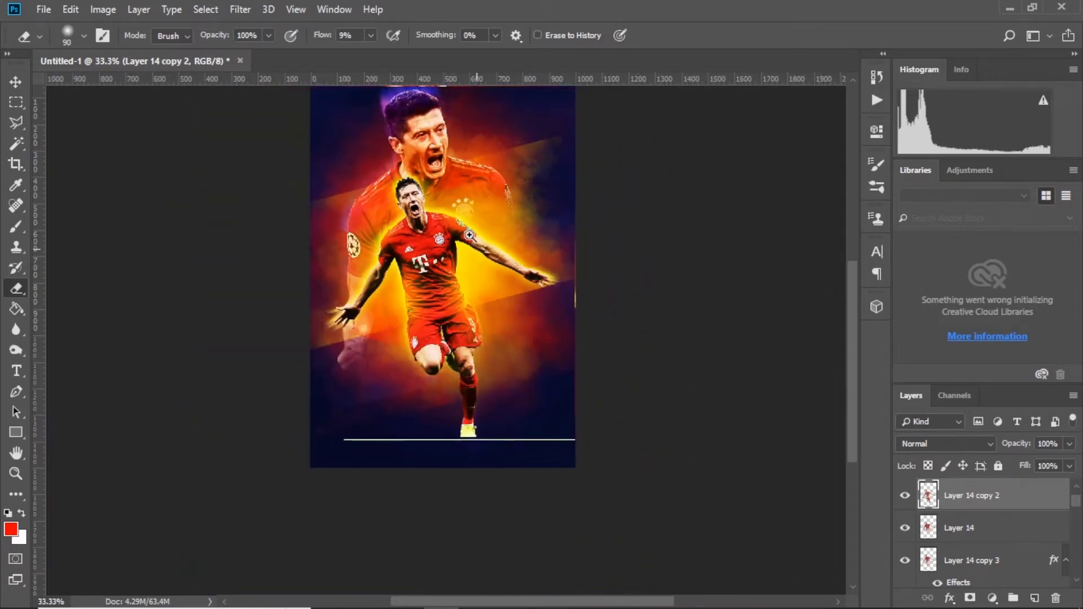
{"action": "key", "text": "ctrl+plus"}
{"action": "key", "text": "ctrl+plus"}
{"action": "key", "text": "v"}
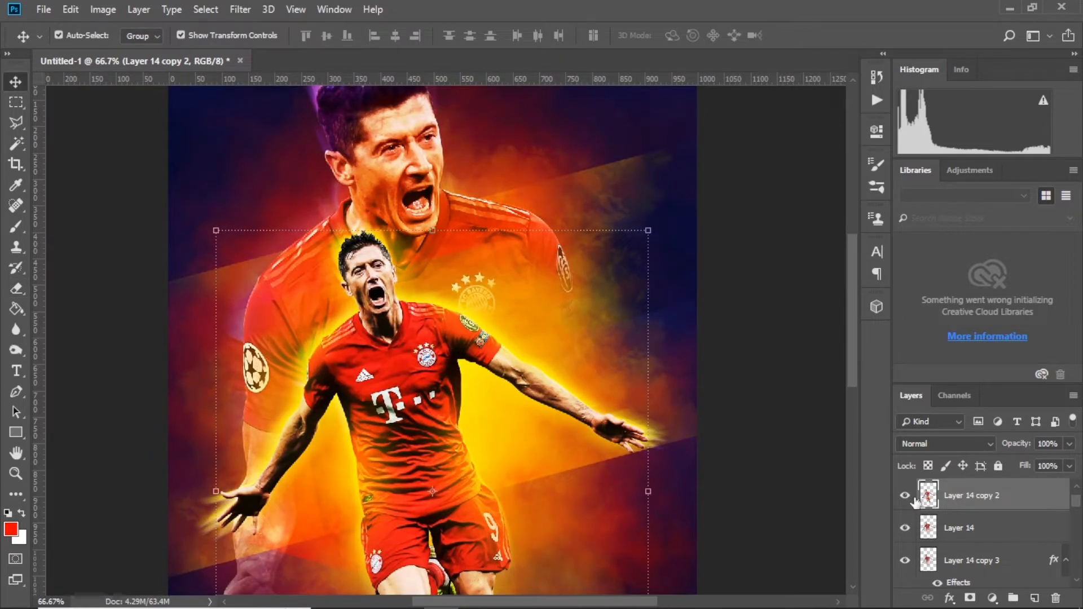
{"action": "left_click", "coordinate": [103, 9]}
{"action": "mouse_move", "coordinate": [126, 52]}
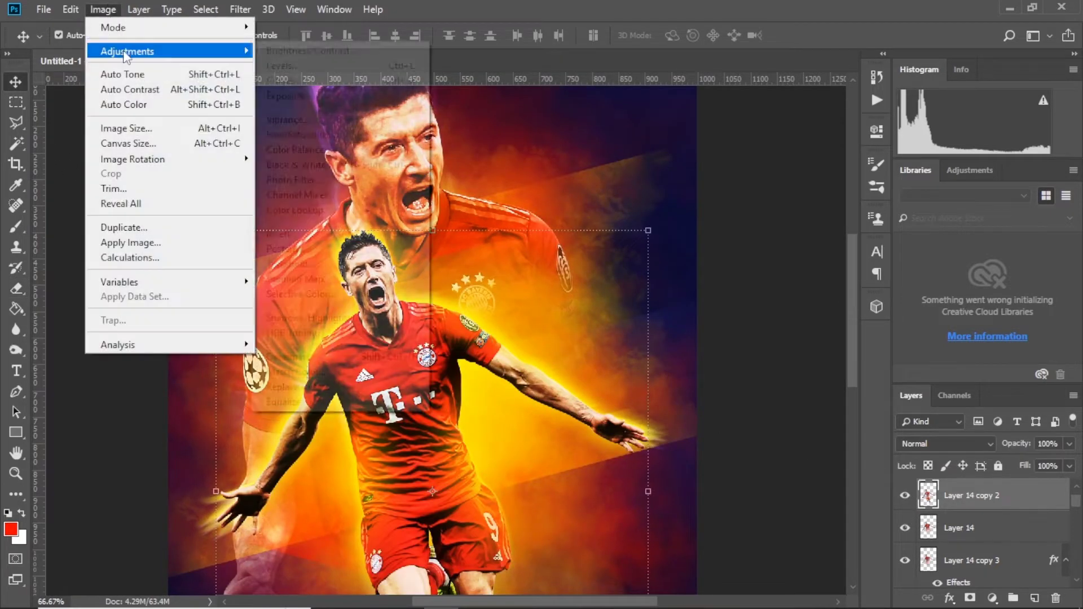
Step: Apply Color Balance with midtones Yellow–Blue at -35 to the front footballer
{"action": "left_click", "coordinate": [316, 149]}
{"action": "left_click_drag", "start_coordinate": [750, 215], "coordinate": [757, 209]}
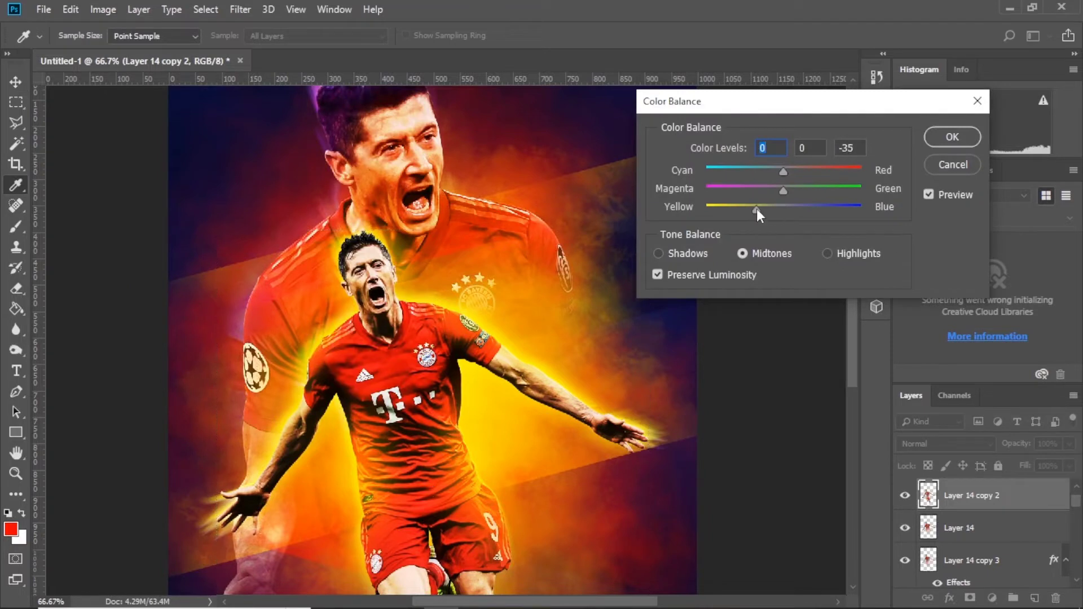
{"action": "key", "text": "Return"}
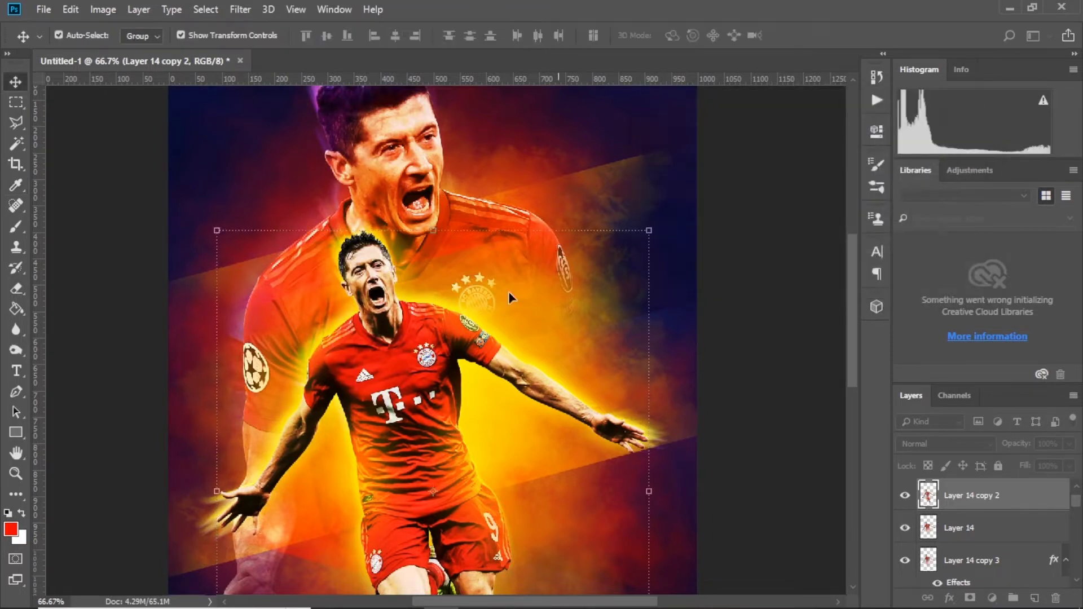
{"action": "key", "text": "ctrl+0"}
{"action": "left_click", "coordinate": [496, 280]}
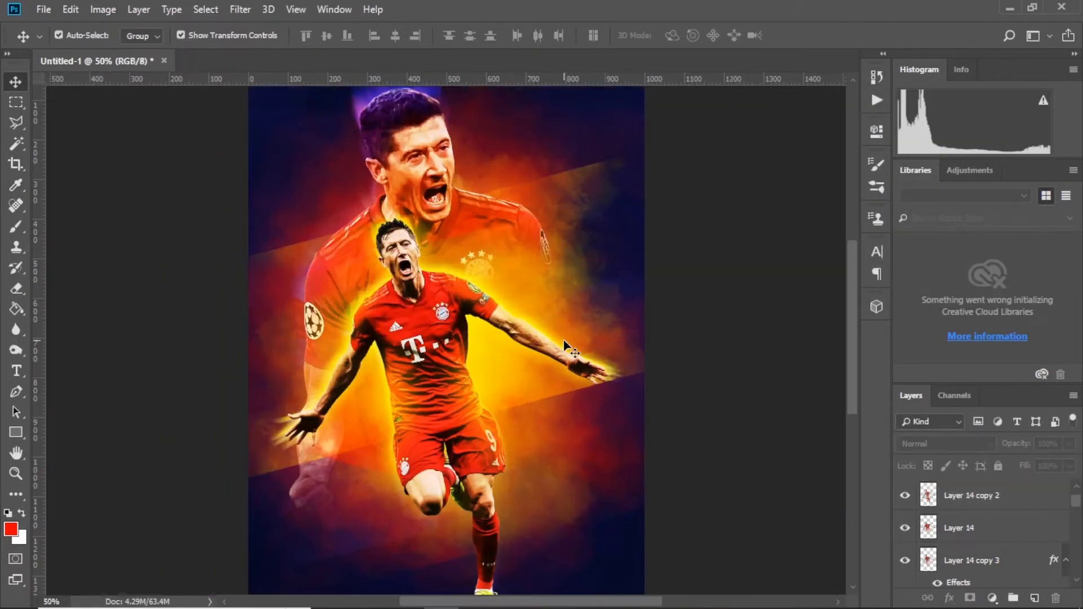
Step: Enlarge the Layer 14 footballer by scaling its right edge
{"action": "left_click", "coordinate": [599, 375], "text": "ctrl"}
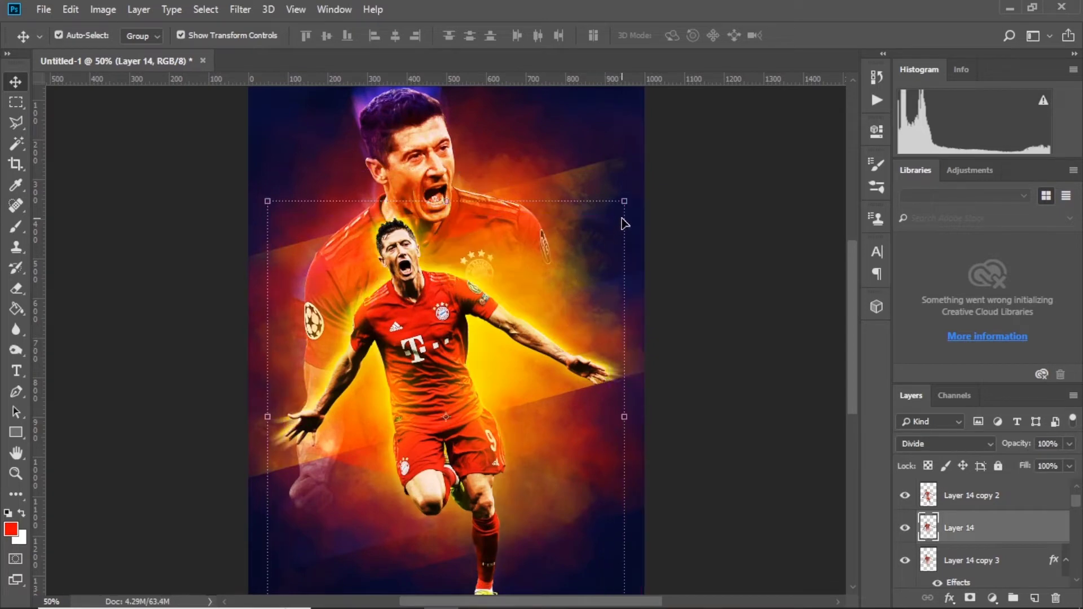
{"action": "left_click_drag", "start_coordinate": [625, 224], "coordinate": [607, 218]}
{"action": "key", "text": "Return"}
{"action": "scroll", "coordinate": [525, 471], "scroll_direction": "down", "scroll_amount": 3}
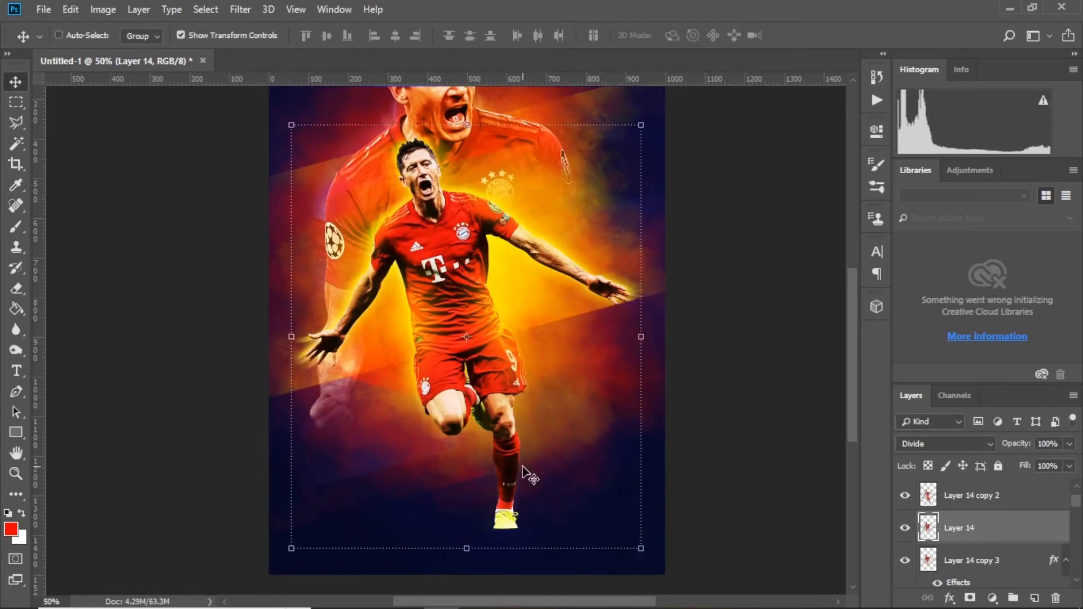
{"action": "scroll", "coordinate": [525, 471], "scroll_direction": "up", "scroll_amount": 5}
{"action": "key", "text": "ctrl+minus"}
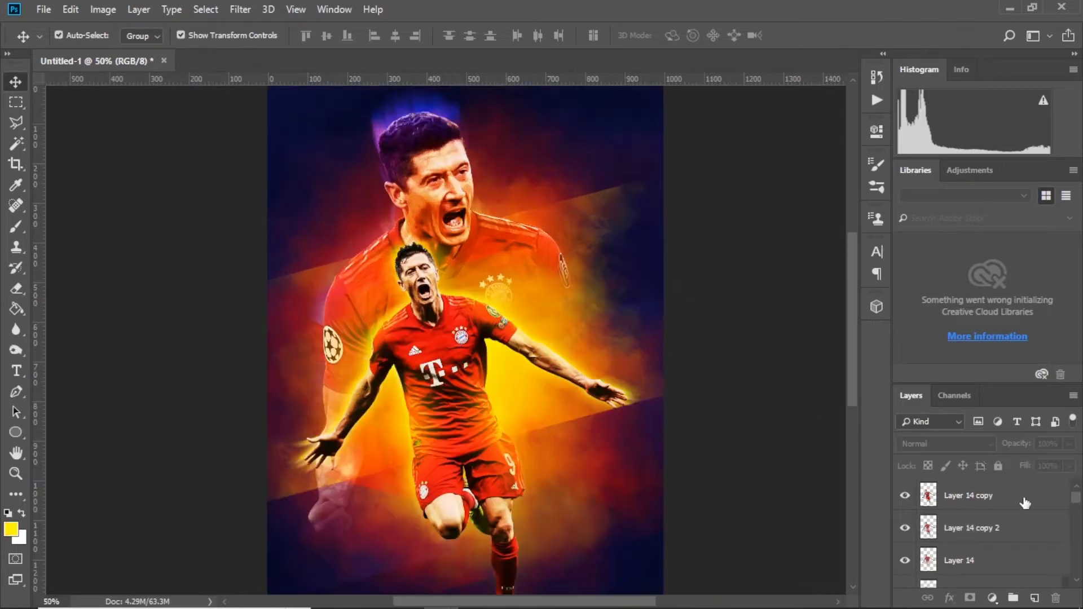
Step: Load Rectangle 1 as a selection, move it over the big head, and copy the glow into a new layer
{"action": "scroll", "coordinate": [1024, 502], "scroll_direction": "down", "scroll_amount": 2}
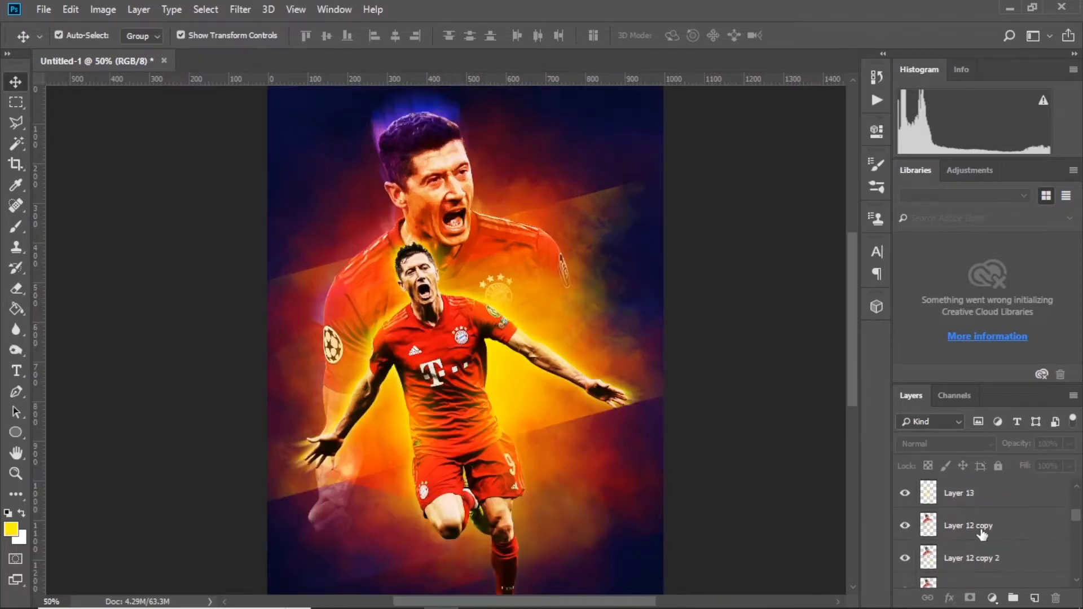
{"action": "left_click", "coordinate": [972, 549]}
{"action": "key", "text": "ctrl+minus"}
{"action": "scroll", "coordinate": [1027, 543], "scroll_direction": "down", "scroll_amount": 2}
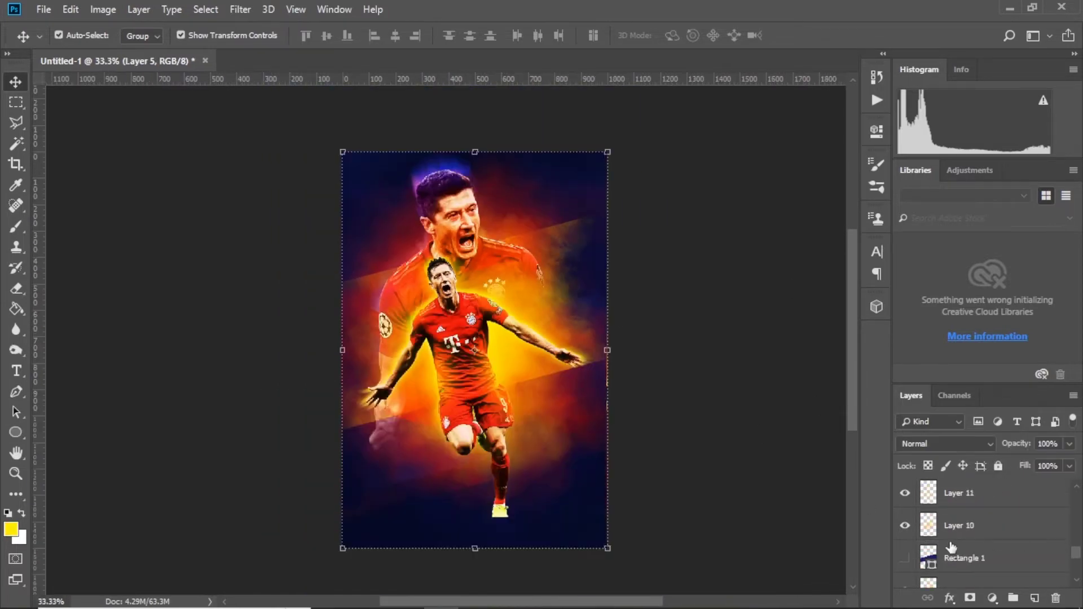
{"action": "left_click", "coordinate": [928, 555], "text": "ctrl"}
{"action": "key", "text": "m"}
{"action": "mouse_move", "coordinate": [569, 330]}
{"action": "left_mouse_down"}
{"action": "mouse_move", "coordinate": [584, 186]}
{"action": "mouse_move", "coordinate": [554, 181]}
{"action": "left_mouse_up"}
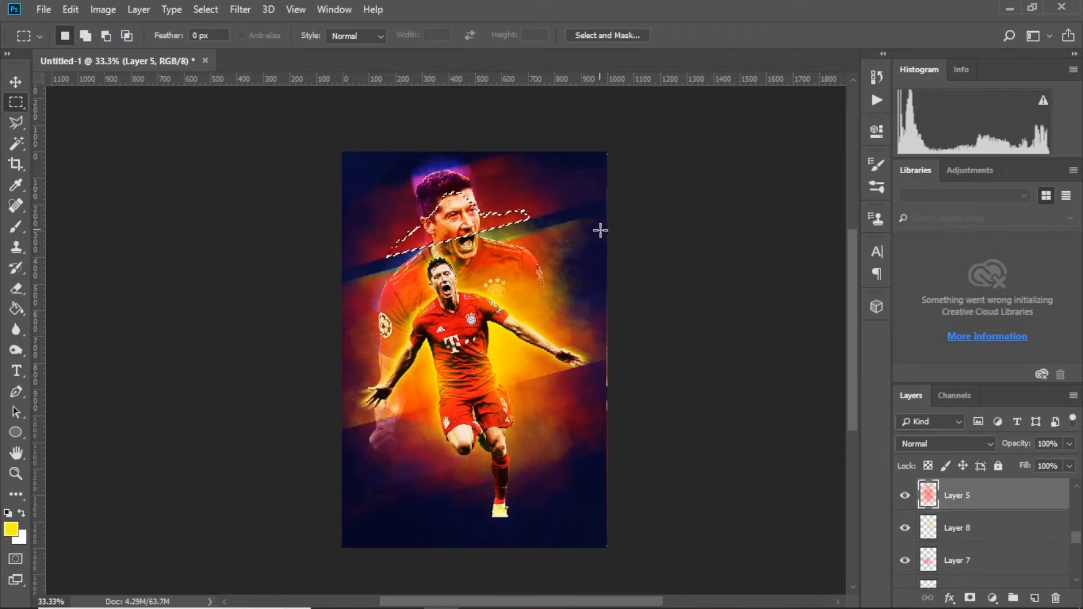
{"action": "key", "text": "ctrl+j"}
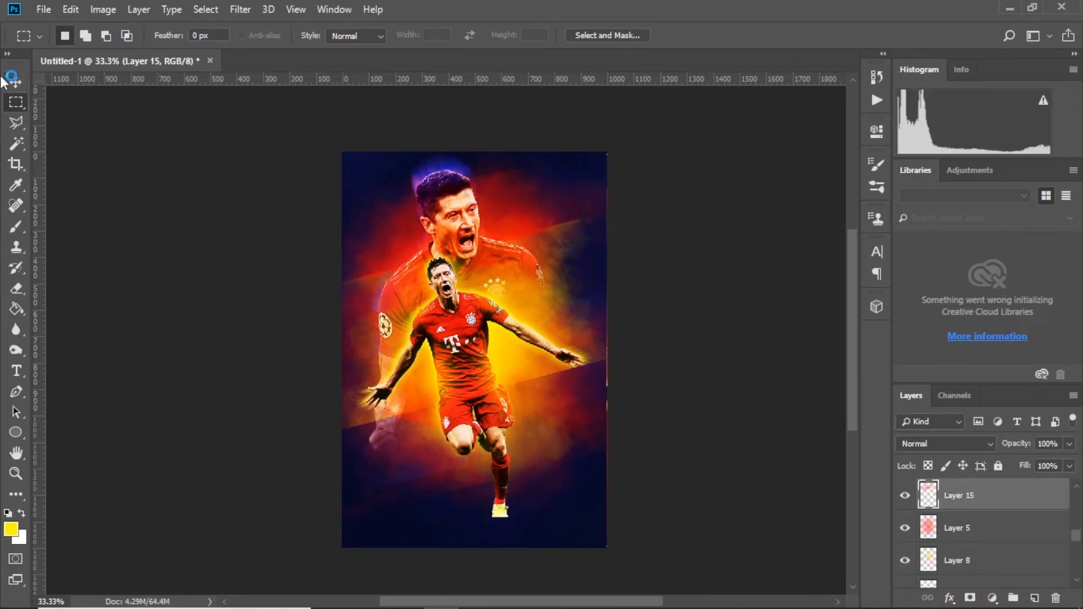
Step: Shrink the copied glow to about 71% and Layer 16 to 75%, moving it toward the small player
{"action": "left_click", "coordinate": [15, 82]}
{"action": "key", "text": "ctrl+t"}
{"action": "left_click_drag", "start_coordinate": [607, 152], "coordinate": [568, 169]}
{"action": "left_click_drag", "start_coordinate": [551, 218], "coordinate": [537, 203]}
{"action": "key", "text": "Return"}
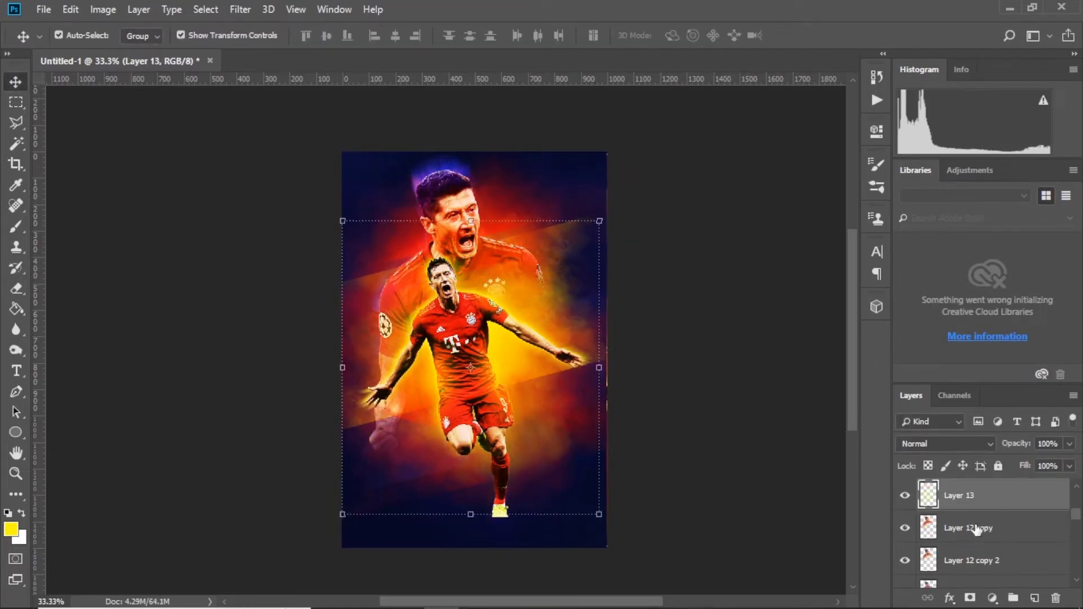
{"action": "scroll", "coordinate": [958, 535], "scroll_direction": "down", "scroll_amount": 5}
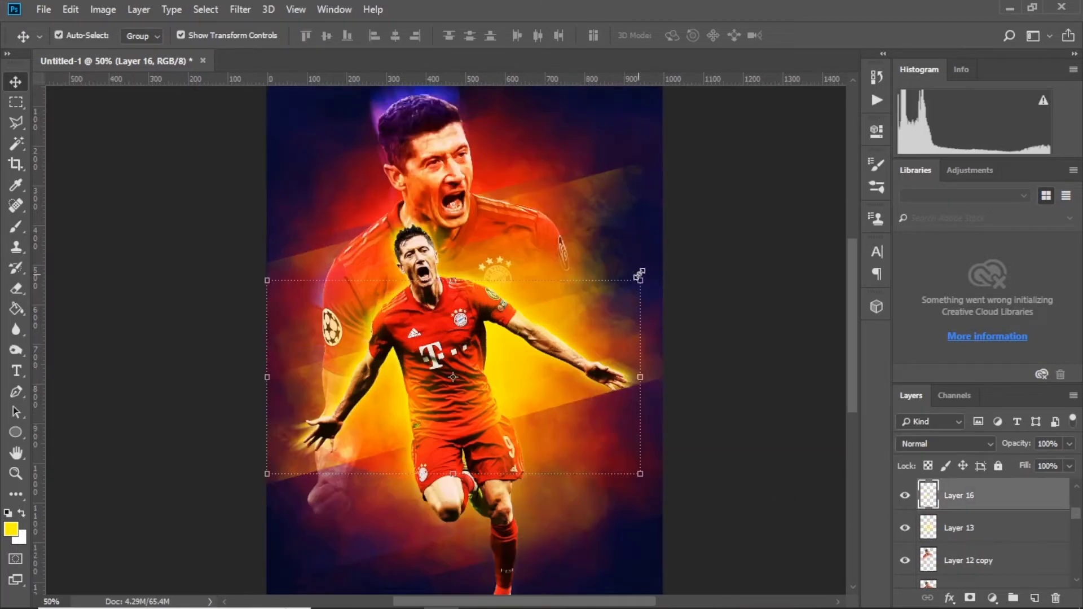
{"action": "left_click_drag", "start_coordinate": [639, 276], "coordinate": [547, 329]}
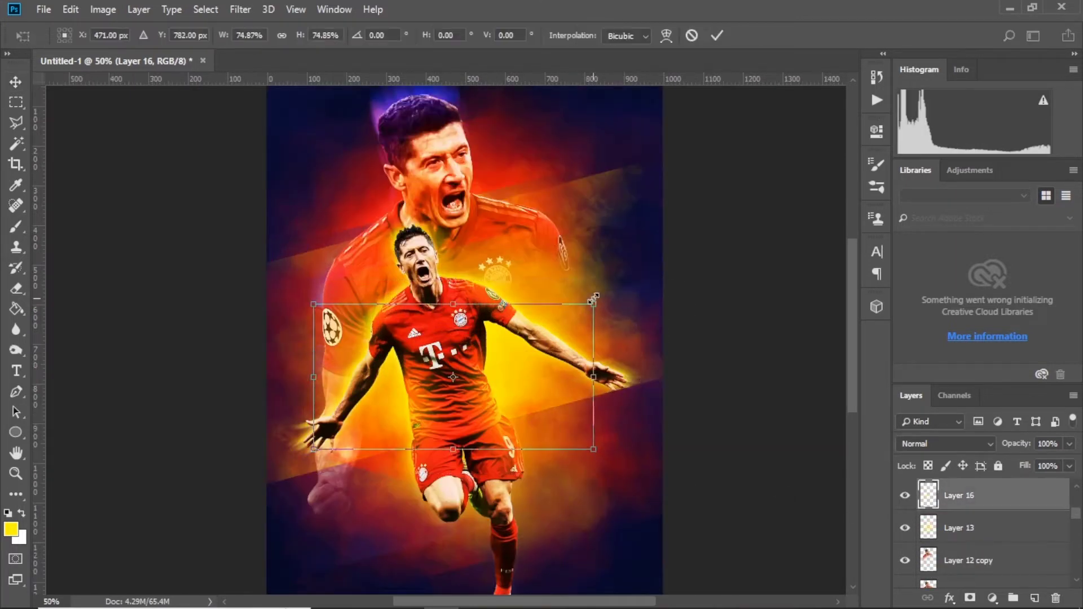
{"action": "left_click_drag", "start_coordinate": [503, 392], "coordinate": [549, 438]}
Step: Place Layer 15 over the big player's head and add a new empty layer on top
{"action": "left_click", "coordinate": [642, 419], "text": "alt"}
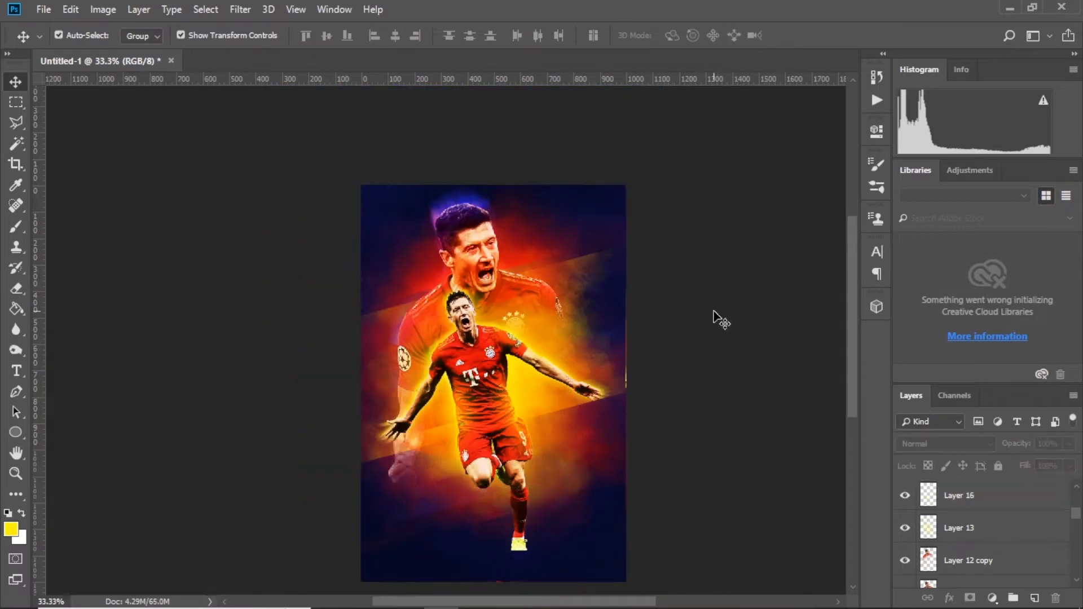
{"action": "left_click_drag", "start_coordinate": [541, 215], "coordinate": [561, 269]}
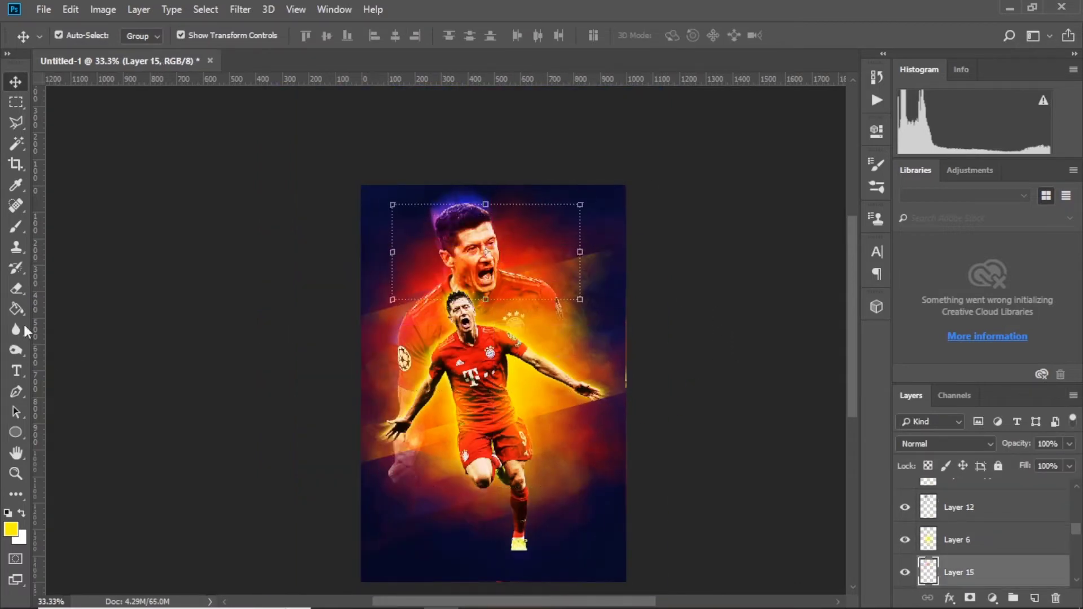
{"action": "left_click", "coordinate": [15, 288]}
{"action": "scroll", "coordinate": [476, 270], "scroll_direction": "up", "scroll_amount": 2, "text": "alt"}
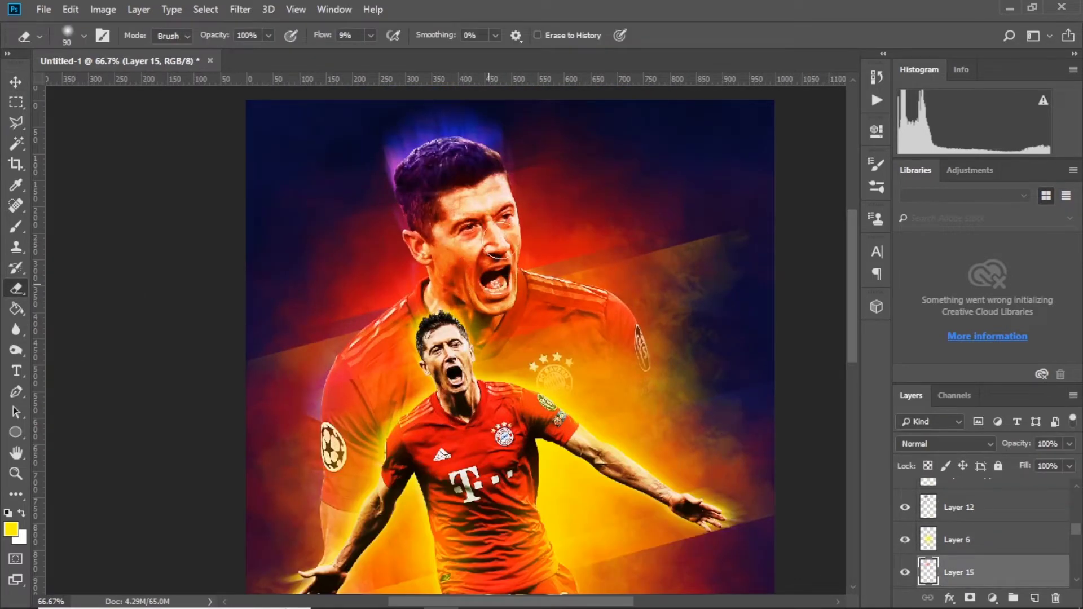
{"action": "key", "text": "ctrl+0"}
{"action": "key", "text": "v"}
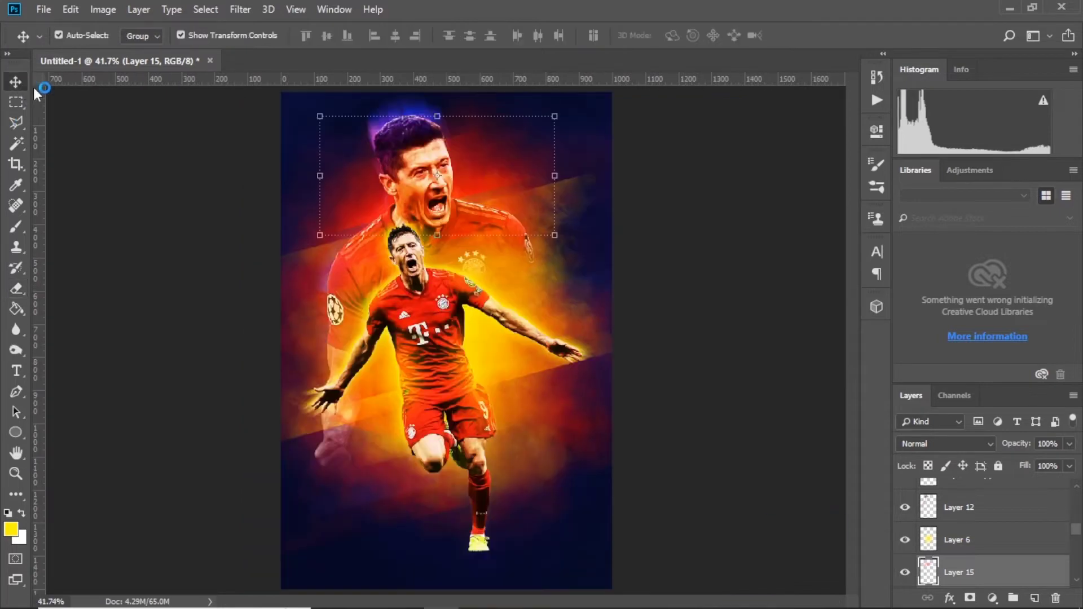
{"action": "left_click", "coordinate": [642, 363], "text": "alt"}
{"action": "left_click", "coordinate": [545, 387]}
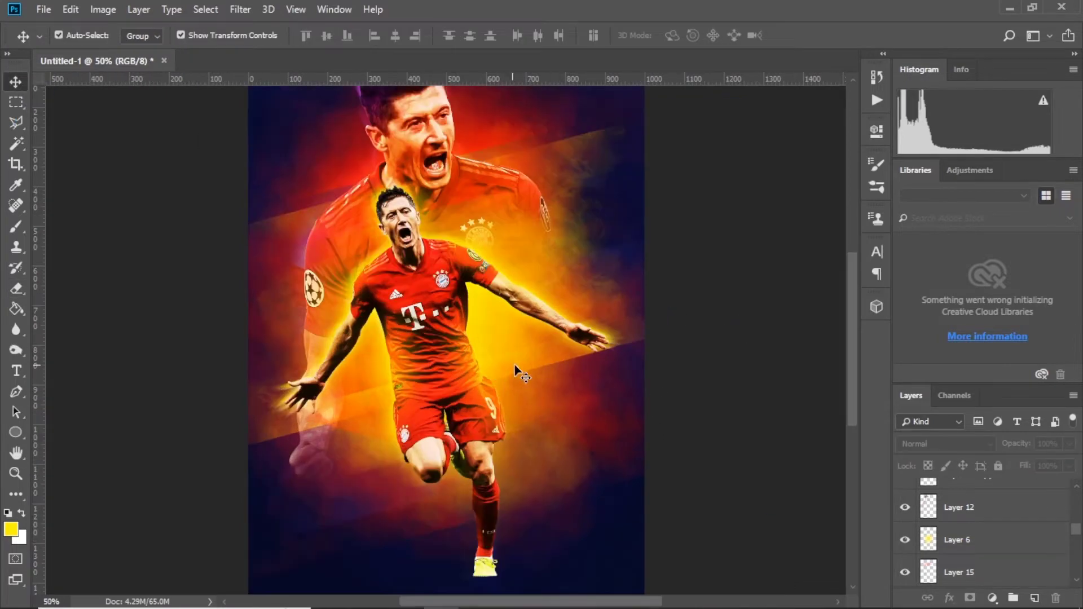
{"action": "scroll", "coordinate": [981, 516], "scroll_direction": "up", "scroll_amount": 3}
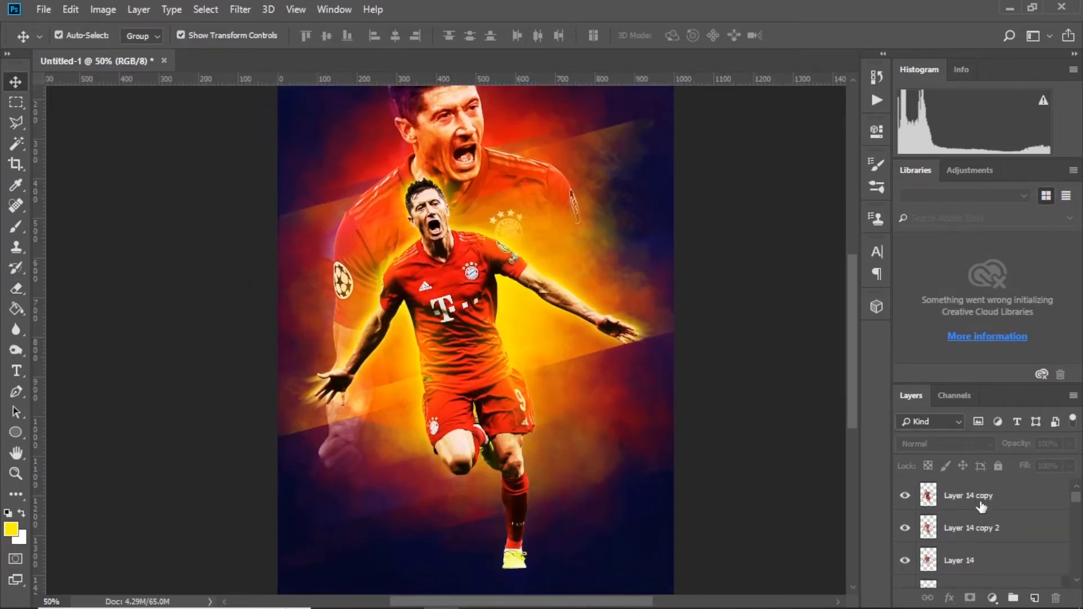
{"action": "left_click", "coordinate": [1034, 597]}
Step: Mark a thin horizontal strip across the poster and fill it with yellow
{"action": "left_click", "coordinate": [15, 102]}
{"action": "left_click_drag", "start_coordinate": [291, 221], "coordinate": [353, 241]}
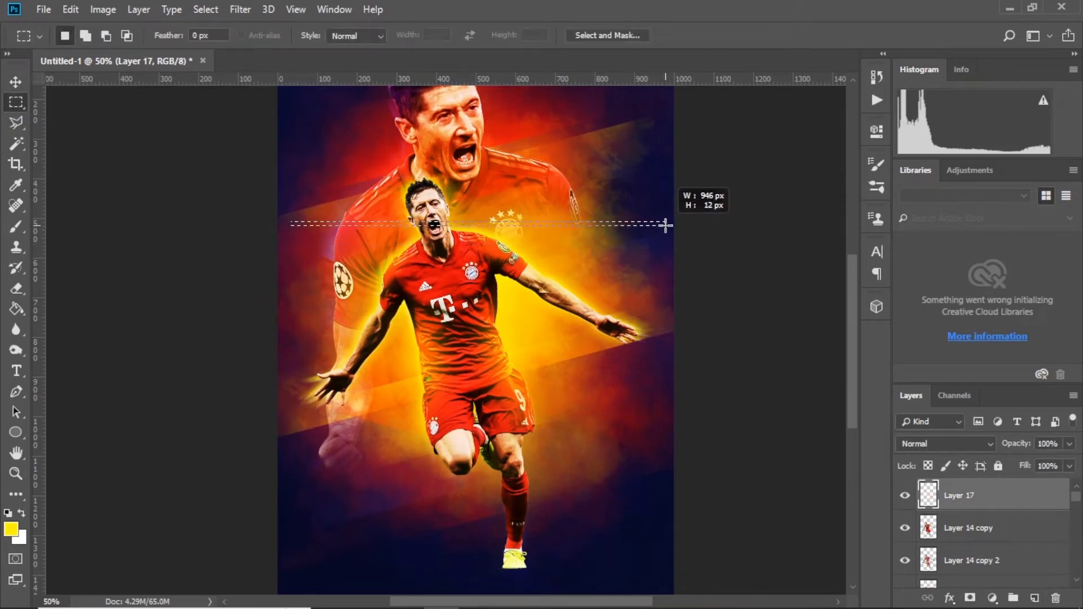
{"action": "left_click_drag", "start_coordinate": [665, 224], "coordinate": [665, 225]}
{"action": "key", "text": "ctrl+plus"}
{"action": "left_click", "coordinate": [10, 231]}
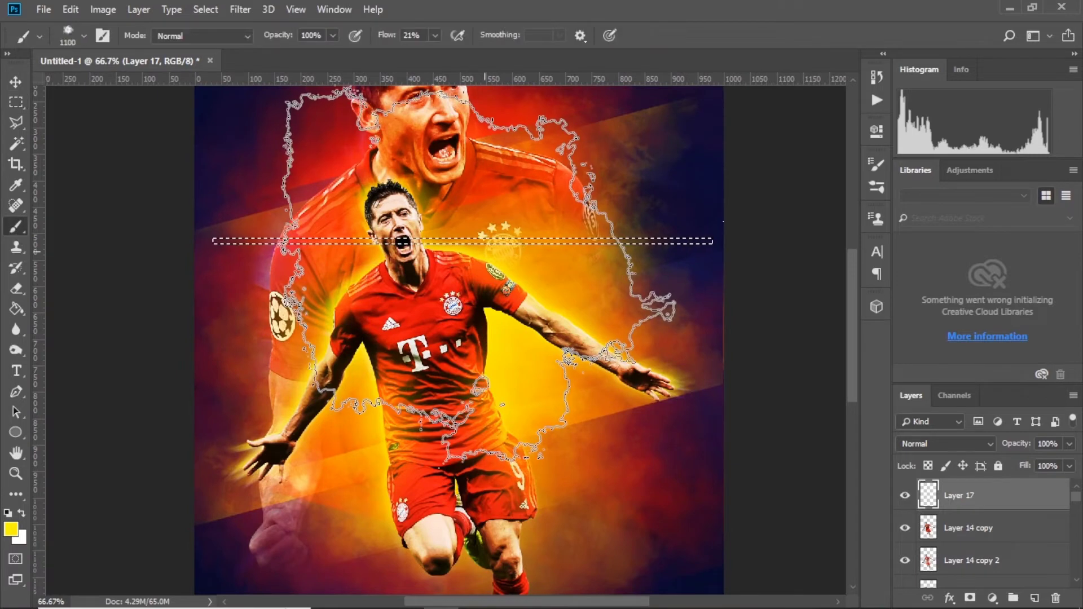
{"action": "right_click", "coordinate": [496, 260]}
{"action": "key", "text": "Return"}
{"action": "key", "text": "bracketleft"}
{"action": "key", "text": "bracketleft"}
{"action": "key", "text": "bracketleft"}
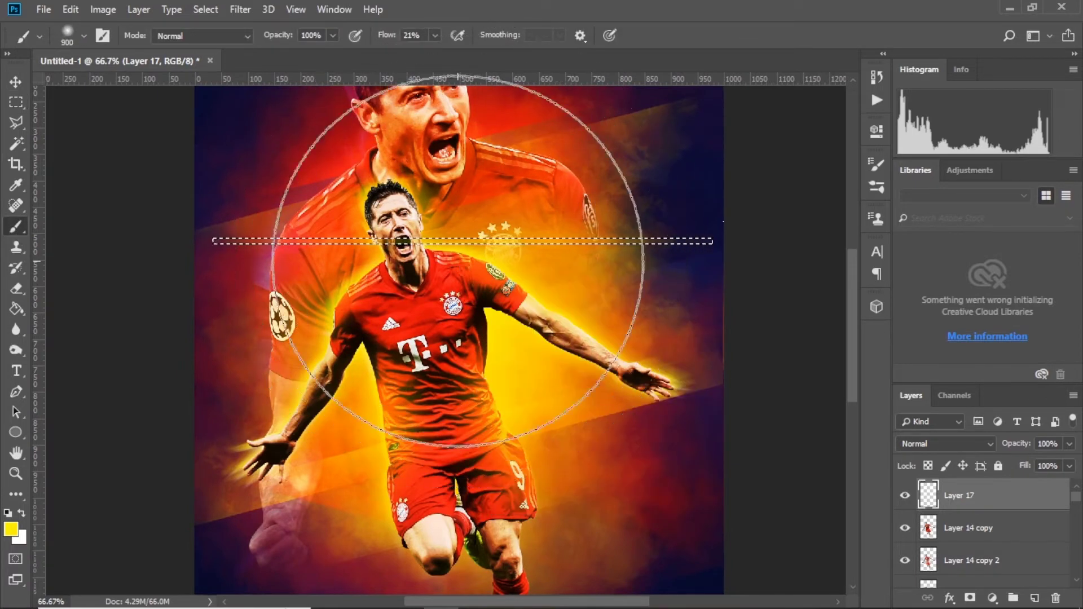
{"action": "key", "text": "bracketleft"}
{"action": "key", "text": "bracketleft"}
{"action": "key", "text": "bracketleft"}
{"action": "key", "text": "bracketleft"}
{"action": "key", "text": "bracketleft"}
{"action": "left_click", "coordinate": [18, 101]}
{"action": "key", "text": "alt+BackSpace"}
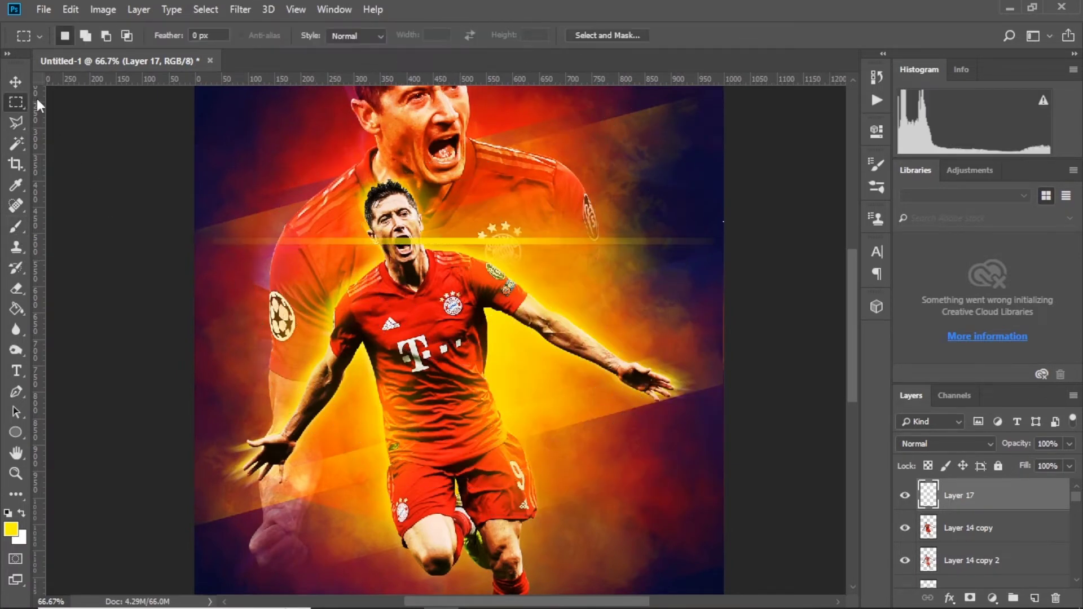
{"action": "key", "text": "v"}
Step: Rotate and resize the yellow strip to match the slanted bands
{"action": "key", "text": "ctrl+t"}
{"action": "mouse_move", "coordinate": [733, 225]}
{"action": "left_mouse_down"}
{"action": "mouse_move", "coordinate": [727, 149]}
{"action": "mouse_move", "coordinate": [732, 170]}
{"action": "left_mouse_up"}
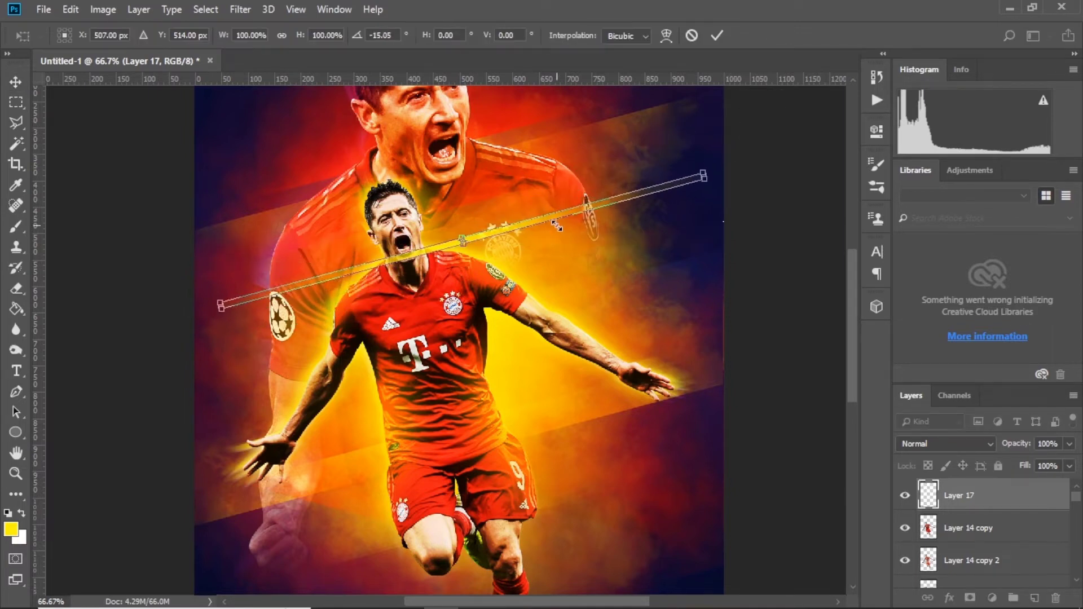
{"action": "key", "text": "Return"}
{"action": "left_click_drag", "start_coordinate": [562, 290], "coordinate": [621, 485]}
{"action": "scroll", "coordinate": [621, 486], "scroll_direction": "down", "scroll_amount": 3}
{"action": "key", "text": "ctrl+t"}
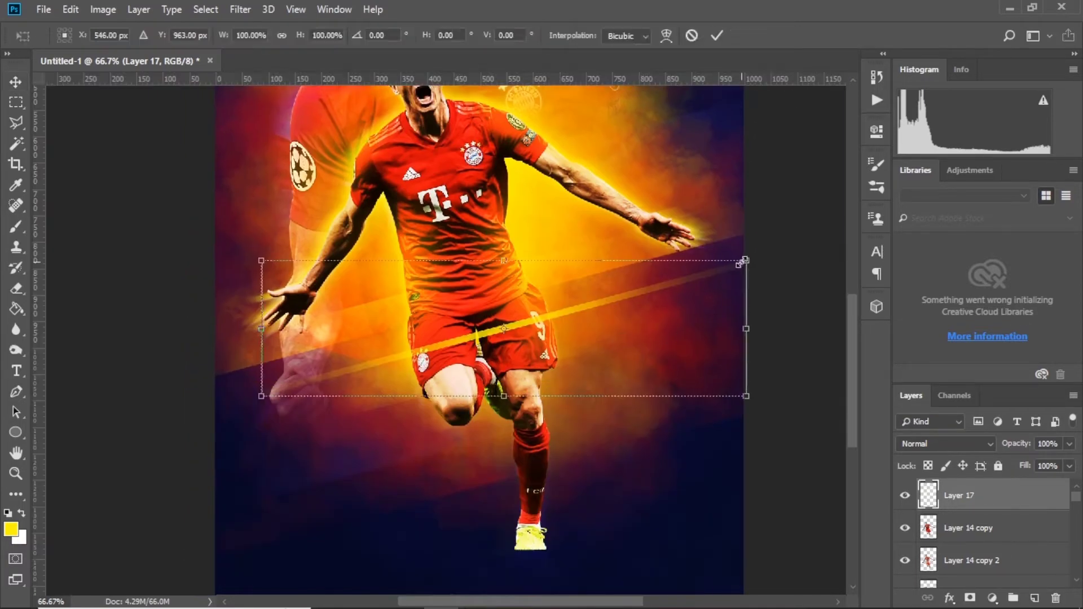
{"action": "mouse_move", "coordinate": [742, 258]}
{"action": "left_mouse_down"}
{"action": "mouse_move", "coordinate": [616, 302]}
{"action": "mouse_move", "coordinate": [618, 266]}
{"action": "left_mouse_up"}
{"action": "key", "text": "Return"}
{"action": "left_click_drag", "start_coordinate": [533, 346], "coordinate": [532, 454]}
{"action": "key", "text": "ctrl+r"}
{"action": "key", "text": "e"}
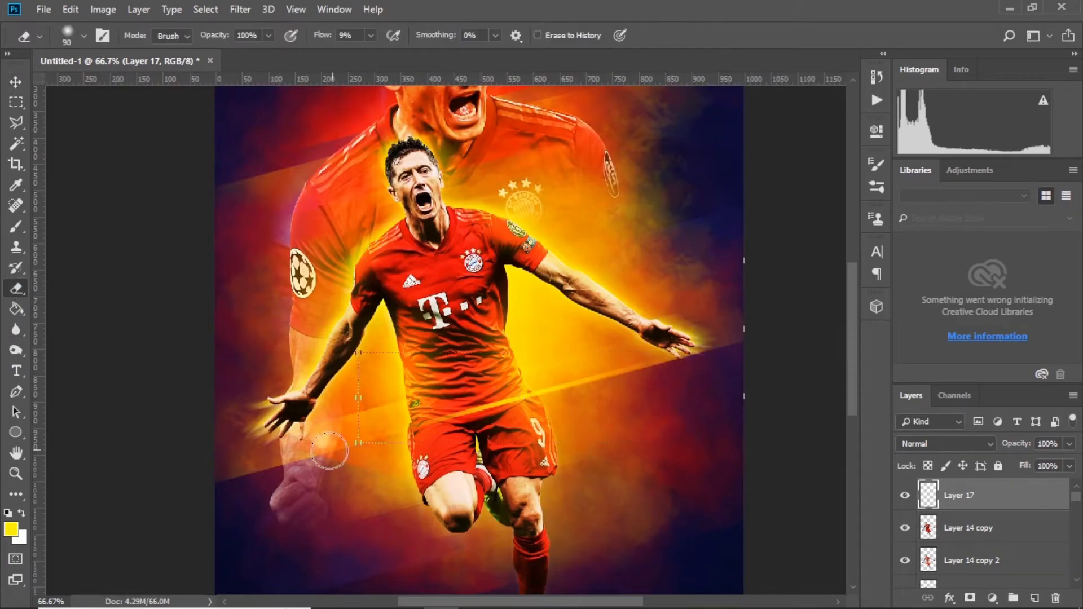
{"action": "key", "text": "v"}
Step: Nudge the streak 22 px right, 11 px down and place a smaller copy lower left
{"action": "mouse_move", "coordinate": [638, 383]}
{"action": "left_mouse_down"}
{"action": "mouse_move", "coordinate": [652, 389]}
{"action": "mouse_move", "coordinate": [689, 235]}
{"action": "mouse_move", "coordinate": [754, 238]}
{"action": "left_mouse_up"}
{"action": "key", "text": "ctrl+t"}
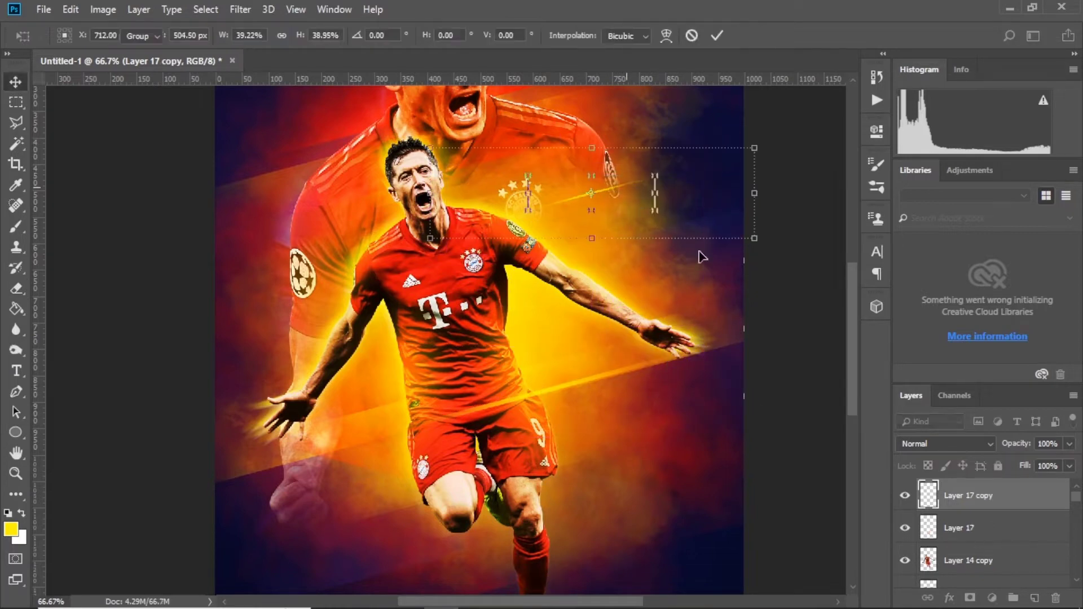
{"action": "key", "text": "Return"}
{"action": "left_click", "coordinate": [587, 372], "text": "ctrl"}
{"action": "mouse_move", "coordinate": [656, 345]}
{"action": "left_mouse_down"}
{"action": "mouse_move", "coordinate": [522, 456]}
{"action": "mouse_move", "coordinate": [434, 471]}
{"action": "left_mouse_up"}
{"action": "key", "text": "Return"}
Step: Move further streak copies up-right and lower on the poster, then show rulers
{"action": "scroll", "coordinate": [575, 503], "scroll_direction": "down", "scroll_amount": 2}
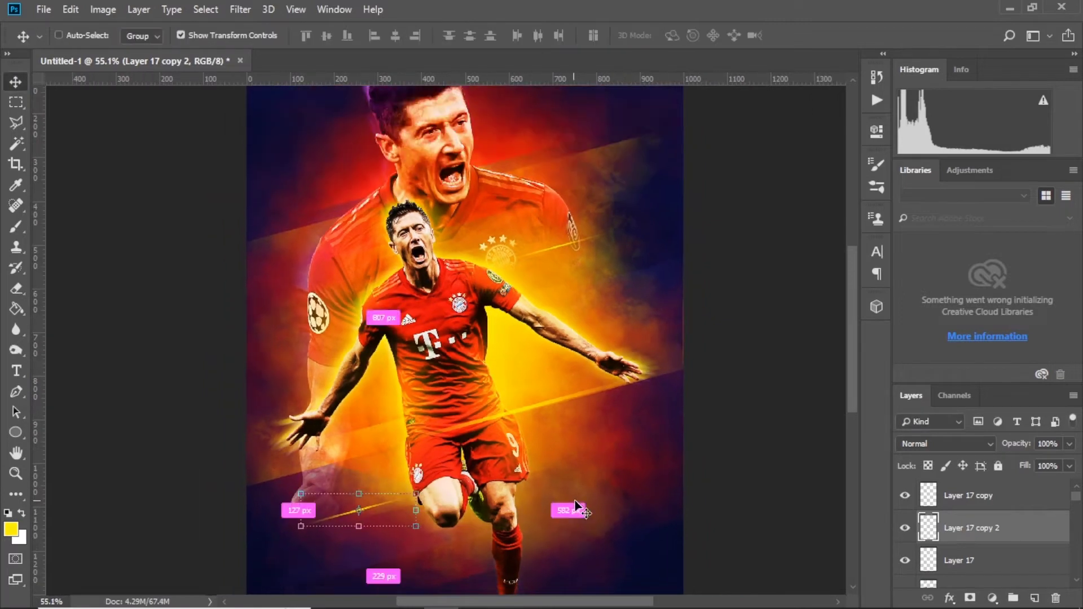
{"action": "left_click_drag", "start_coordinate": [575, 504], "coordinate": [733, 205]}
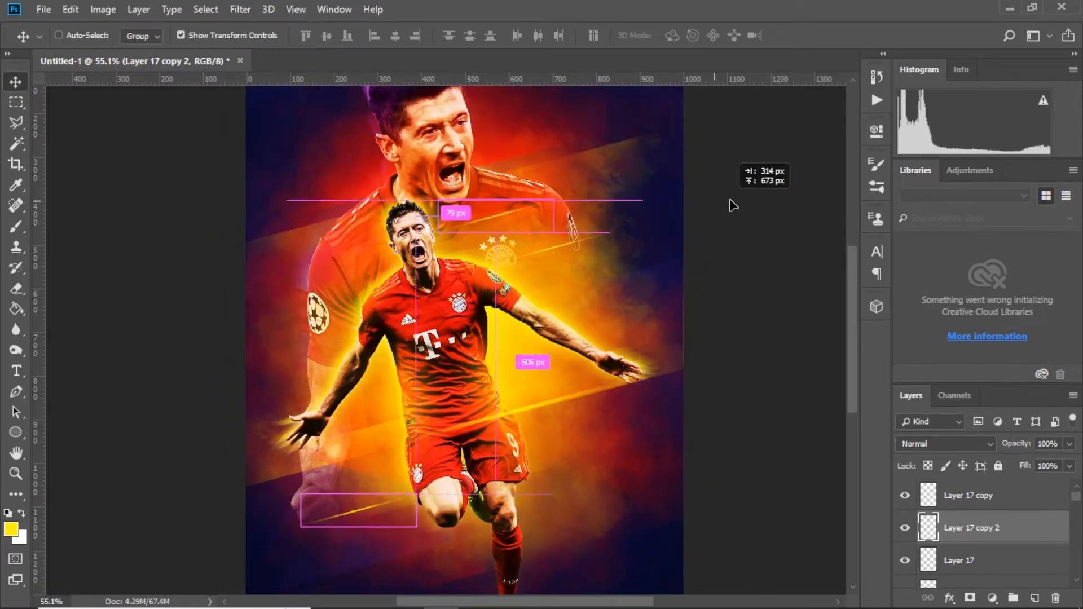
{"action": "left_click_drag", "start_coordinate": [733, 205], "coordinate": [754, 356]}
{"action": "scroll", "coordinate": [585, 388], "scroll_direction": "down", "scroll_amount": 1}
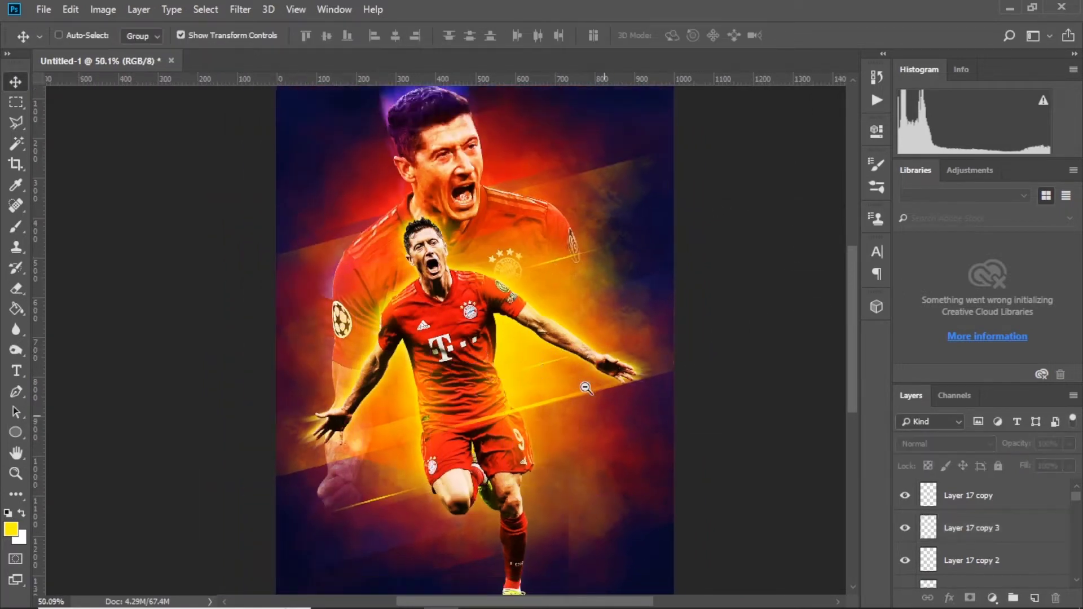
{"action": "scroll", "coordinate": [586, 388], "scroll_direction": "down", "scroll_amount": 1}
{"action": "left_click_drag", "start_coordinate": [711, 309], "coordinate": [694, 293]}
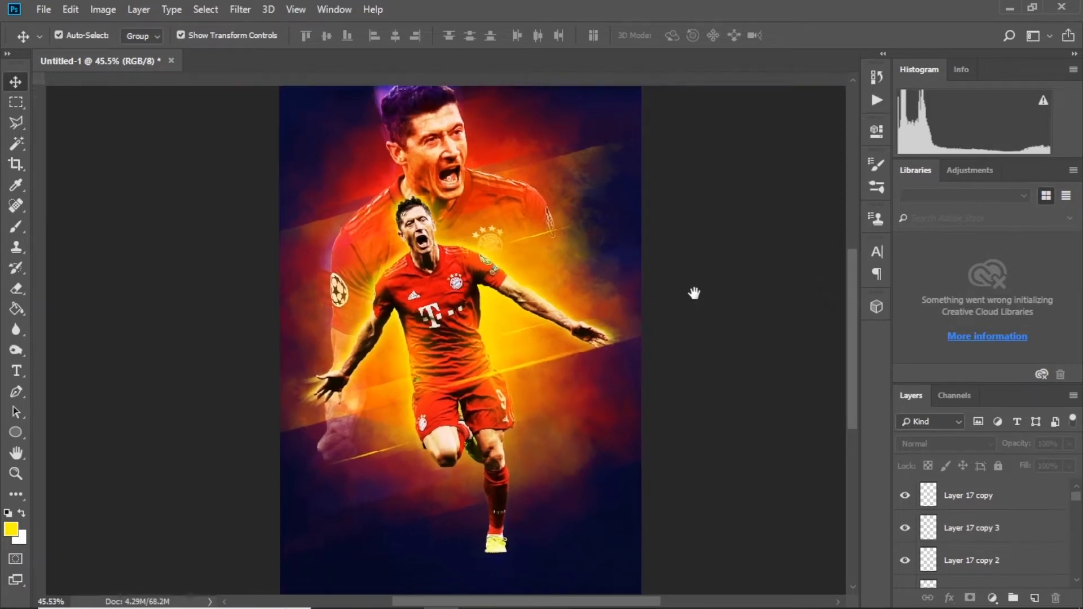
{"action": "key", "text": "ctrl+r"}
{"action": "scroll", "coordinate": [473, 170], "scroll_direction": "up", "scroll_amount": 1}
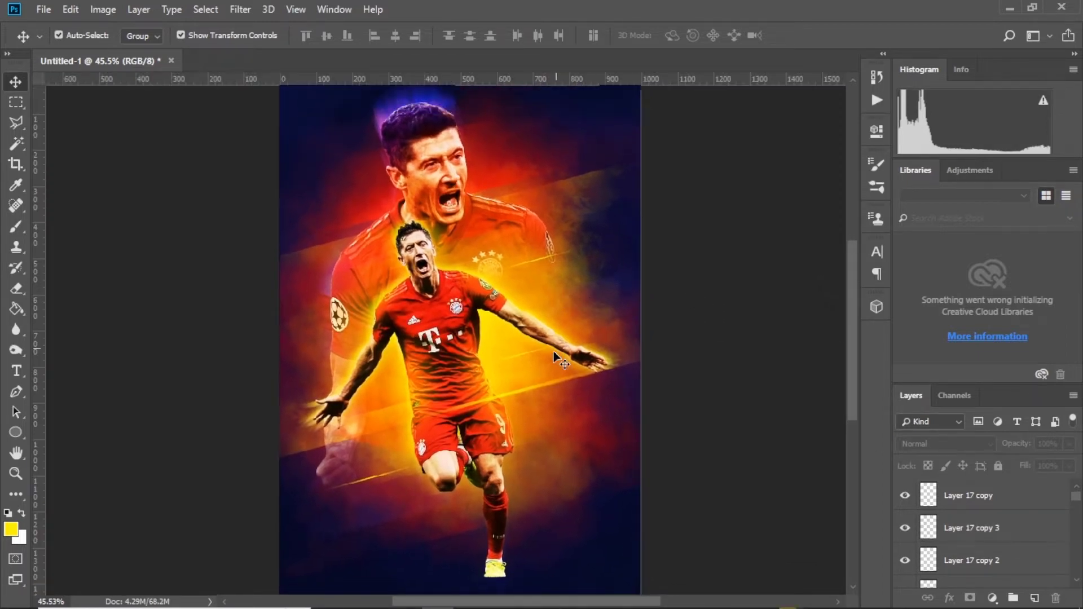
Step: Duplicate a streak, give it a red Color Overlay, and place it past the poster's right edge
{"action": "left_click_drag", "start_coordinate": [970, 584], "coordinate": [1003, 552]}
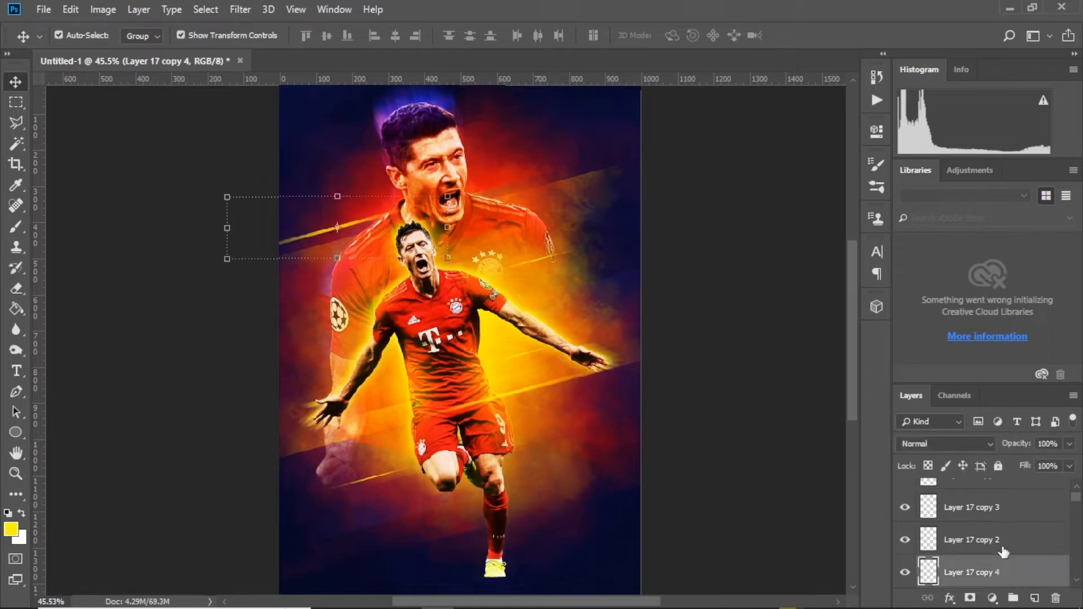
{"action": "double_click", "coordinate": [1026, 572]}
{"action": "left_click", "coordinate": [829, 225]}
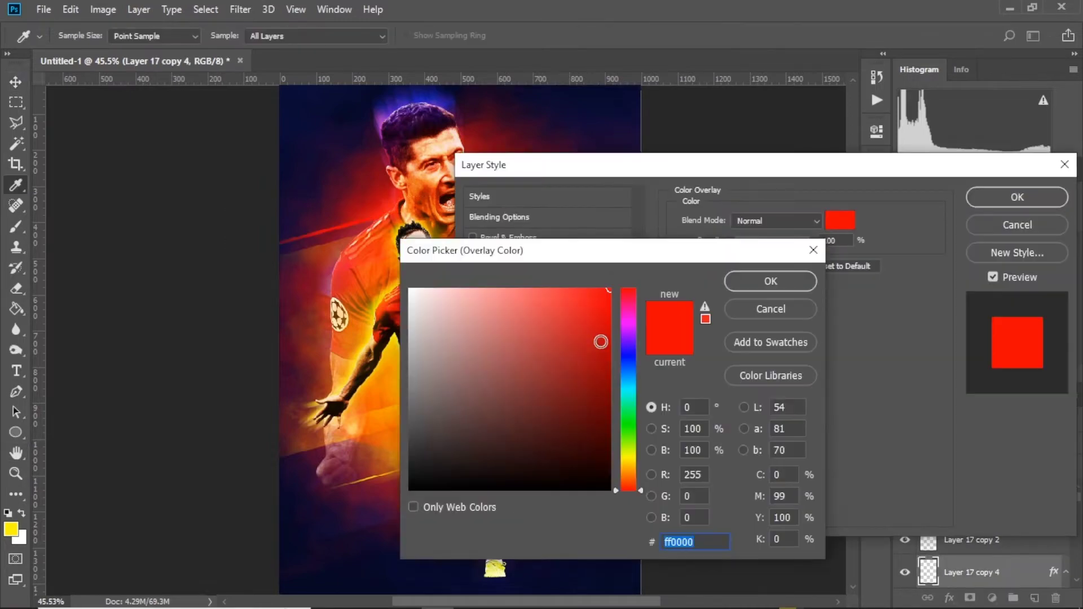
{"action": "mouse_move", "coordinate": [609, 290]}
{"action": "left_mouse_down"}
{"action": "mouse_move", "coordinate": [609, 355]}
{"action": "mouse_move", "coordinate": [608, 290]}
{"action": "left_mouse_up"}
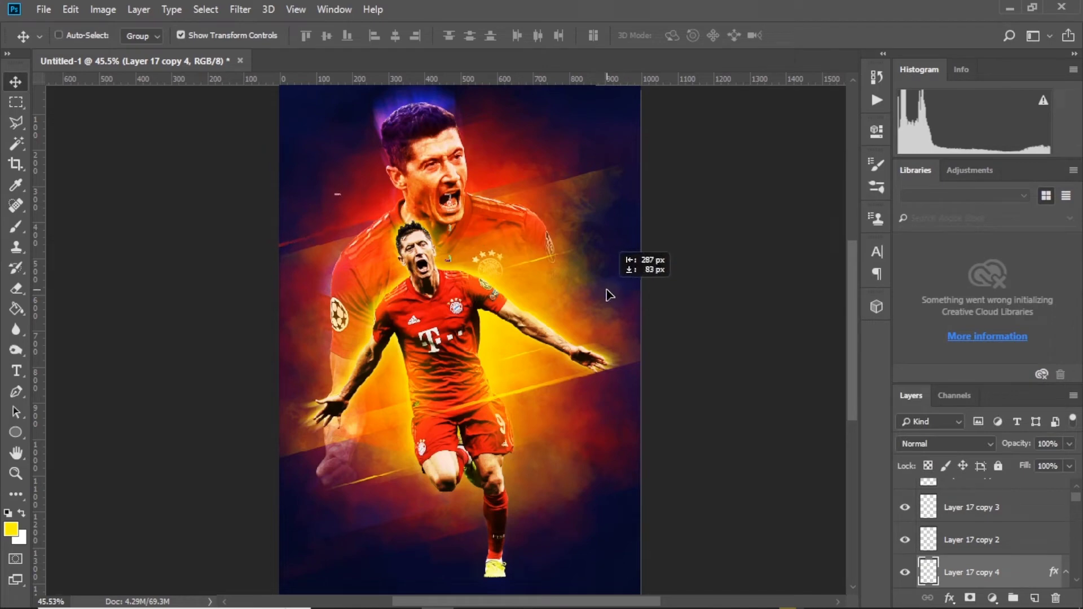
{"action": "left_click_drag", "start_coordinate": [280, 387], "coordinate": [639, 444]}
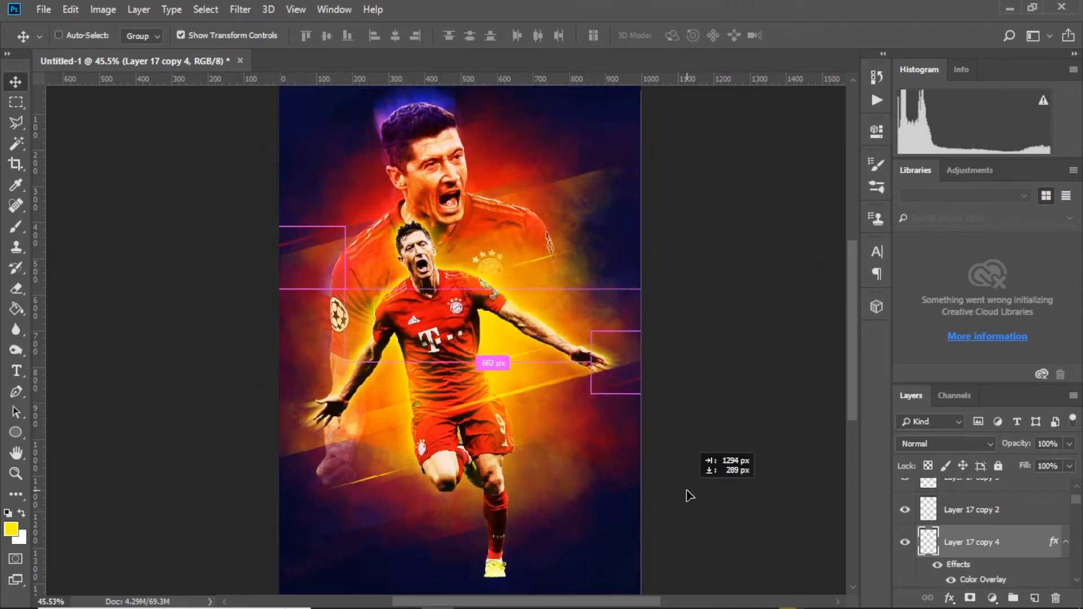
{"action": "left_click_drag", "start_coordinate": [639, 444], "coordinate": [722, 496]}
{"action": "left_click", "coordinate": [786, 462]}
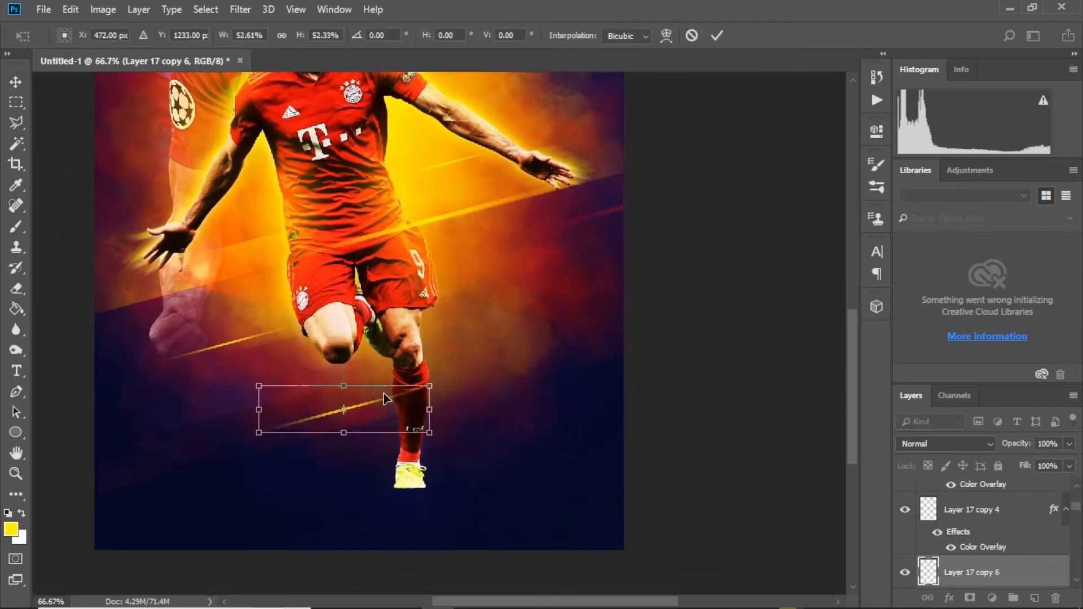
Step: Give the lower streak a red (ff0000) Color Overlay
{"action": "double_click", "coordinate": [1029, 557]}
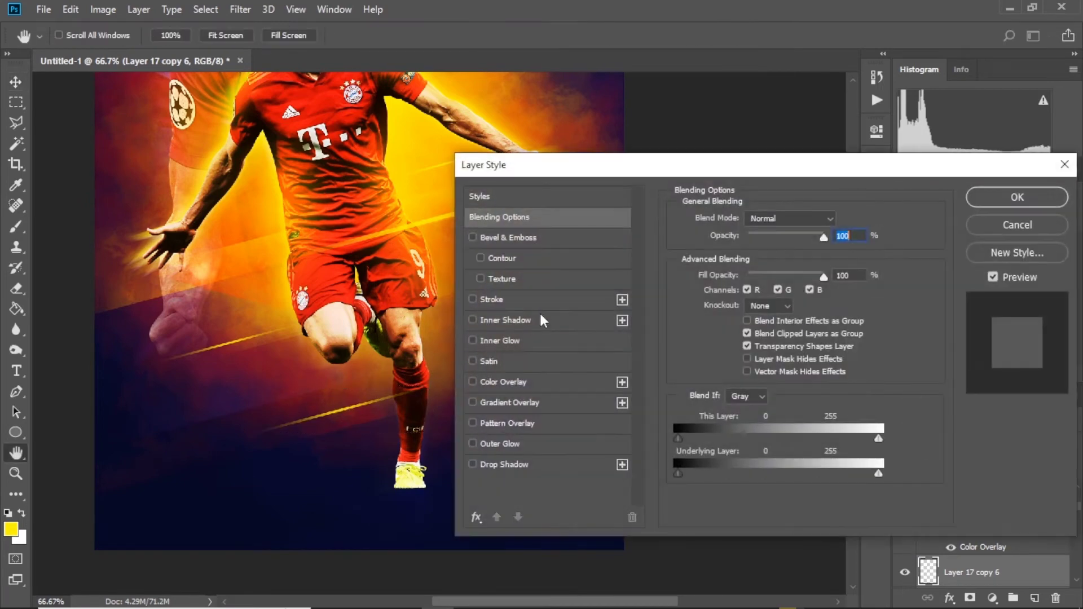
{"action": "left_click", "coordinate": [546, 377]}
{"action": "left_click", "coordinate": [839, 220]}
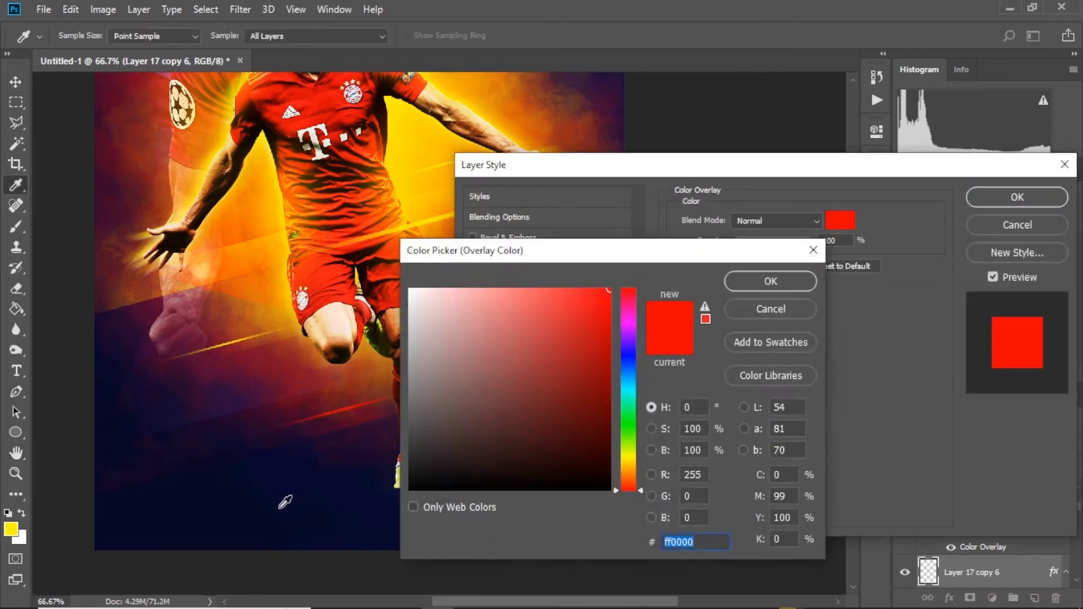
{"action": "left_click", "coordinate": [781, 282]}
{"action": "key", "text": "Return"}
Step: Move the red streak up and right and shrink it to about three-quarter size
{"action": "mouse_move", "coordinate": [383, 477]}
{"action": "left_mouse_down"}
{"action": "mouse_move", "coordinate": [550, 213]}
{"action": "mouse_move", "coordinate": [496, 165]}
{"action": "left_mouse_up"}
{"action": "key", "text": "ctrl+t"}
{"action": "mouse_move", "coordinate": [508, 116]}
{"action": "left_mouse_down"}
{"action": "mouse_move", "coordinate": [469, 131]}
{"action": "mouse_move", "coordinate": [526, 348]}
{"action": "left_mouse_up"}
{"action": "key", "text": "Return"}
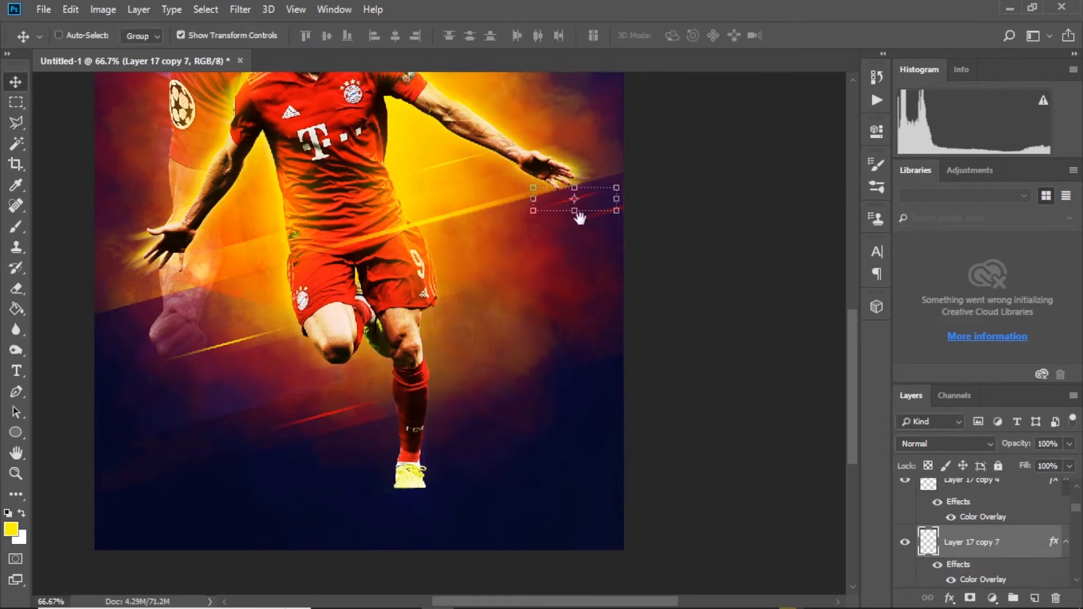
{"action": "scroll", "coordinate": [581, 212], "scroll_direction": "up", "scroll_amount": 3}
{"action": "left_click_drag", "start_coordinate": [630, 326], "coordinate": [527, 215]}
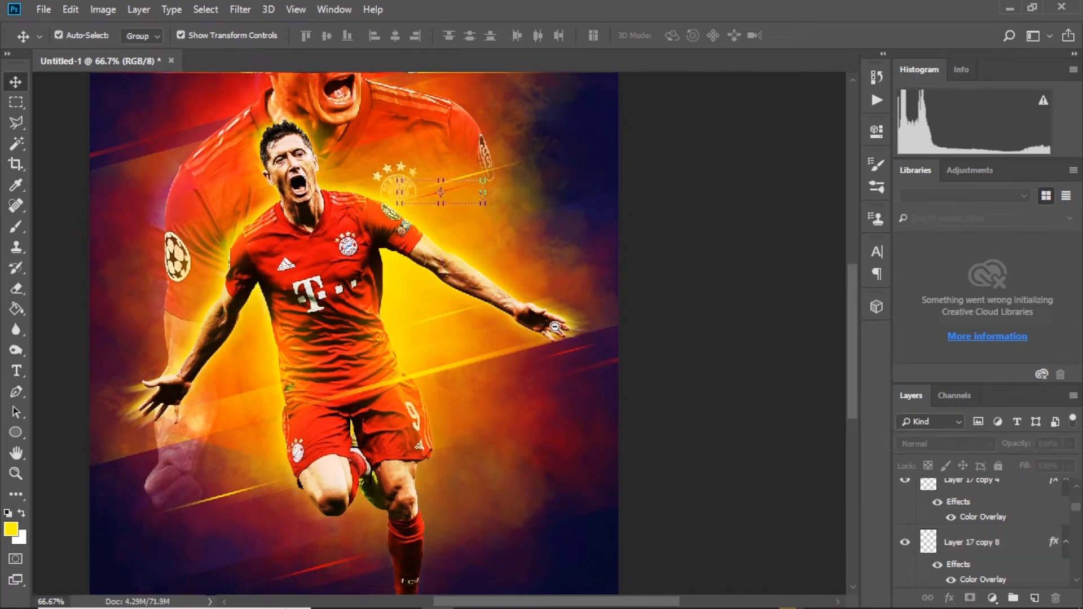
{"action": "scroll", "coordinate": [672, 321], "scroll_direction": "down", "scroll_amount": 2}
Step: Paste another streak copy, give it a Color Overlay sampled from the dark navy background, and shrink it
{"action": "left_click", "coordinate": [509, 314], "text": "ctrl"}
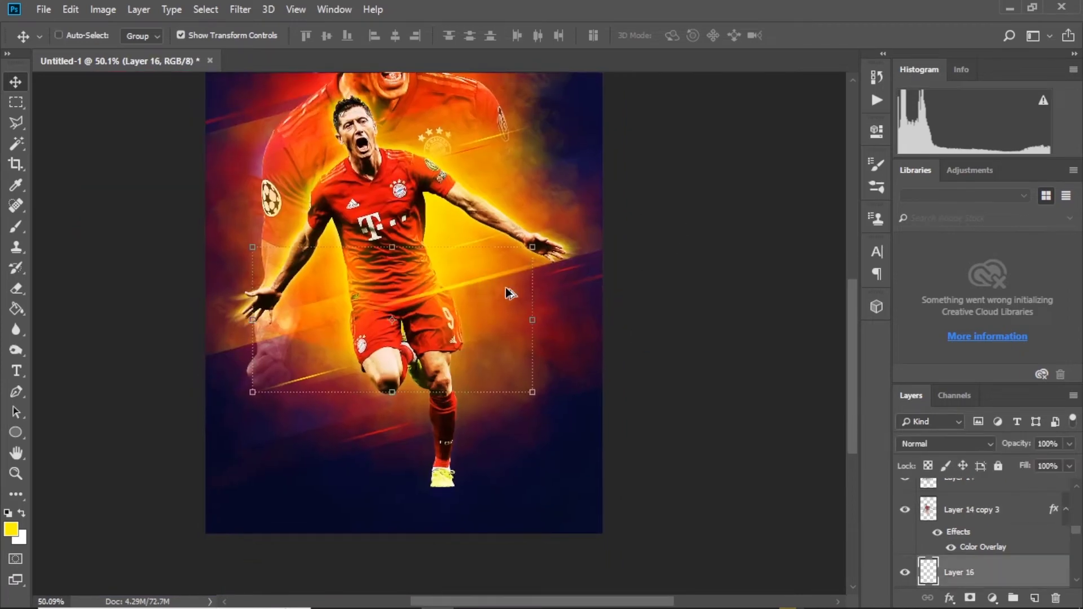
{"action": "key", "text": "ctrl+v"}
{"action": "left_click_drag", "start_coordinate": [482, 276], "coordinate": [590, 389]}
{"action": "double_click", "coordinate": [1015, 495]}
{"action": "left_click", "coordinate": [561, 379]}
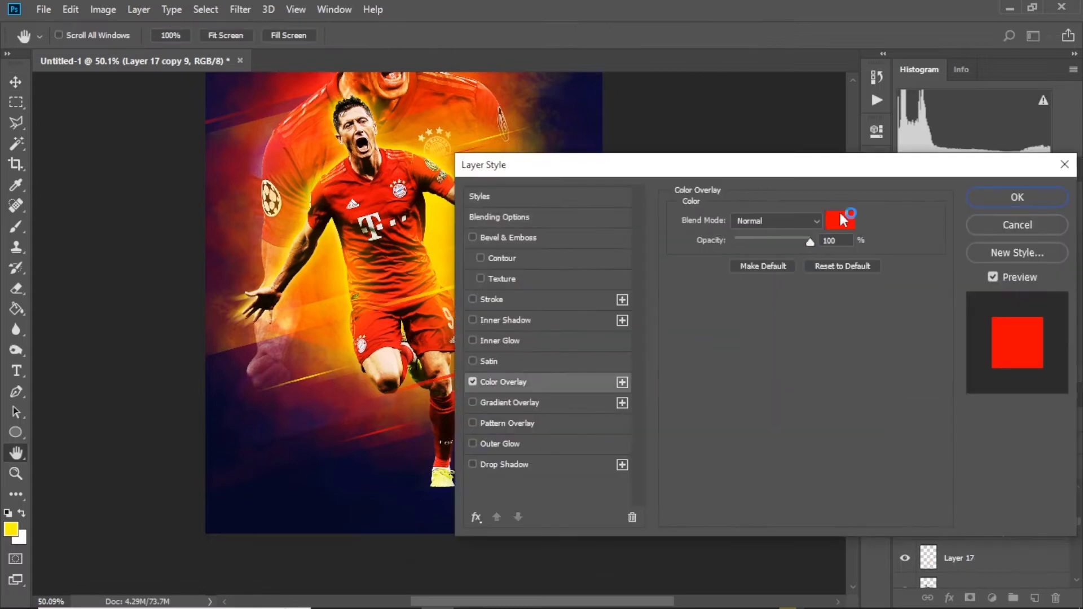
{"action": "left_click", "coordinate": [840, 220]}
{"action": "left_click", "coordinate": [242, 500]}
{"action": "left_click", "coordinate": [791, 281]}
{"action": "key", "text": "Return"}
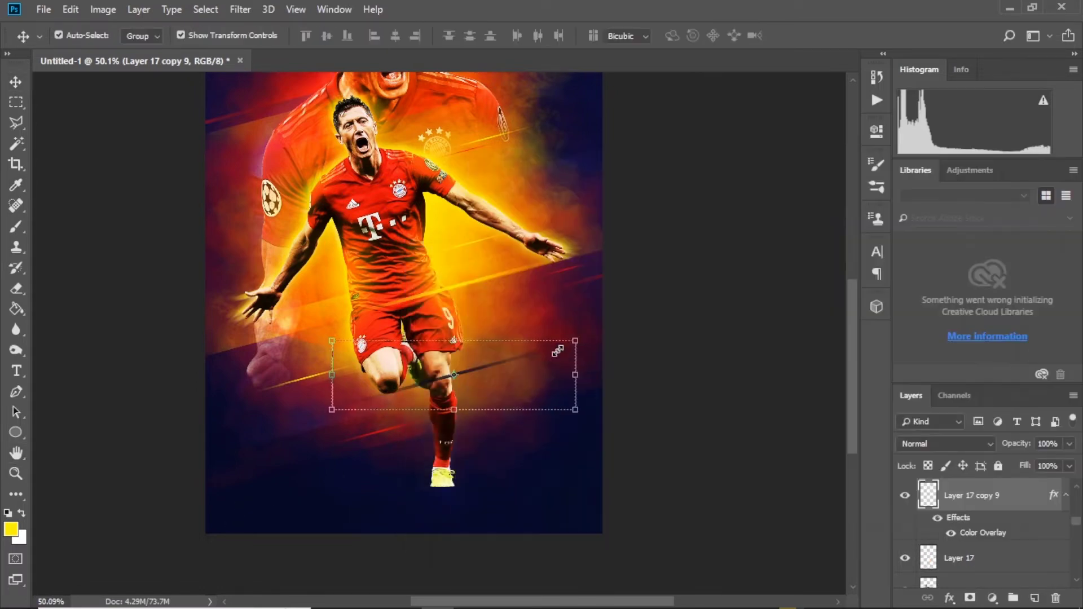
{"action": "left_click_drag", "start_coordinate": [590, 339], "coordinate": [464, 371]}
{"action": "key", "text": "Return"}
Step: Position the navy streak toward the left edge and place a duplicate further right
{"action": "left_click_drag", "start_coordinate": [538, 490], "coordinate": [610, 264]}
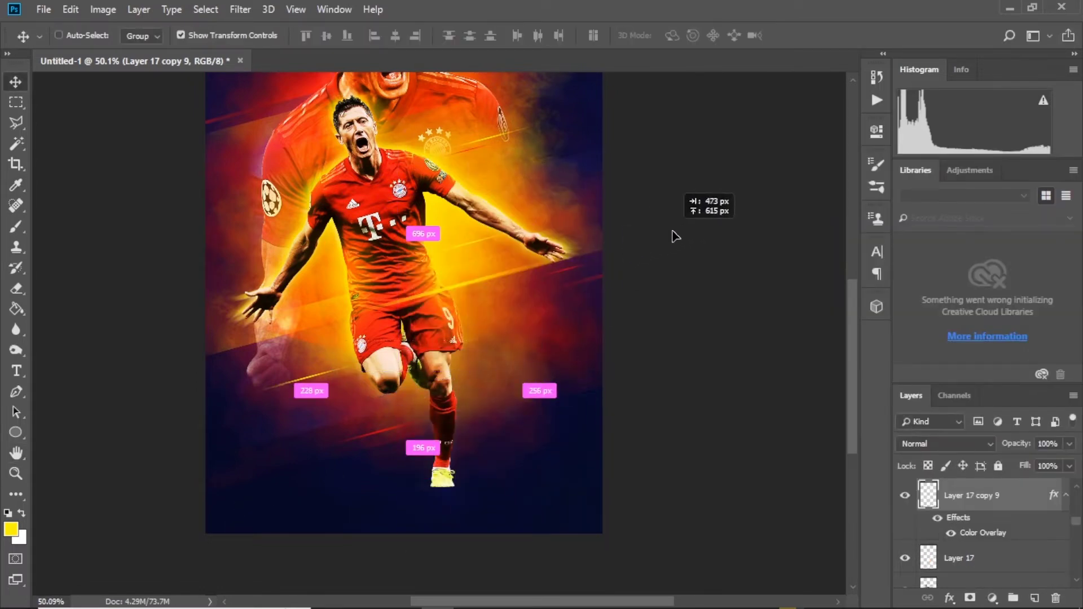
{"action": "left_click_drag", "start_coordinate": [675, 236], "coordinate": [658, 249]}
{"action": "scroll", "coordinate": [658, 252], "scroll_direction": "up", "scroll_amount": 3}
{"action": "mouse_move", "coordinate": [599, 344]}
{"action": "left_mouse_down"}
{"action": "mouse_move", "coordinate": [273, 347]}
{"action": "mouse_move", "coordinate": [272, 332]}
{"action": "left_mouse_up"}
{"action": "key", "text": "Return"}
{"action": "left_click_drag", "start_coordinate": [363, 375], "coordinate": [569, 309]}
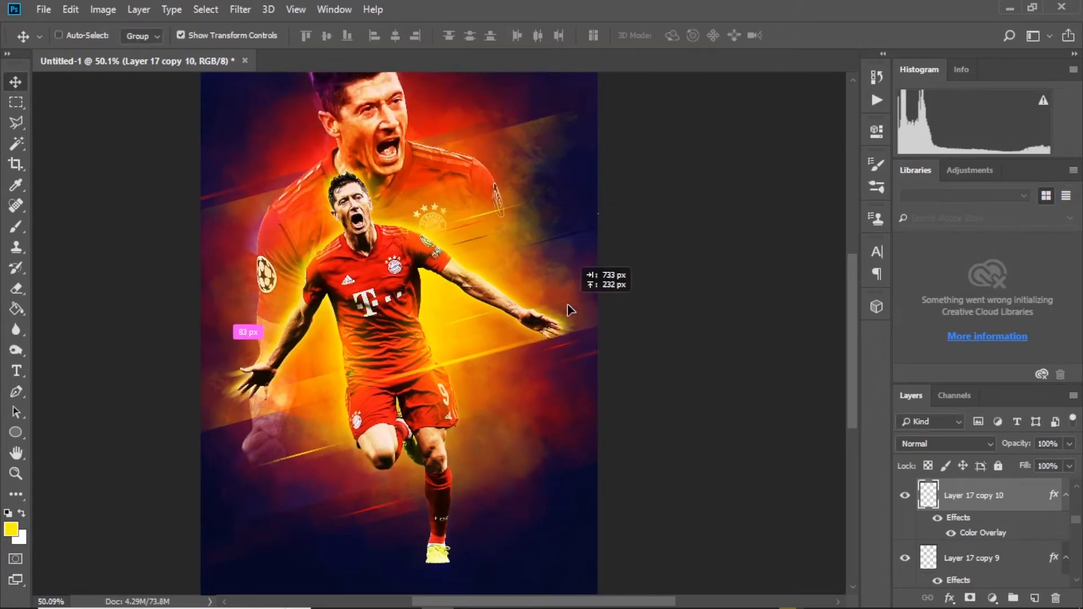
{"action": "mouse_move", "coordinate": [553, 383]}
{"action": "left_mouse_down"}
{"action": "mouse_move", "coordinate": [559, 414]}
{"action": "mouse_move", "coordinate": [417, 414]}
{"action": "mouse_move", "coordinate": [428, 414]}
{"action": "left_mouse_up"}
{"action": "scroll", "coordinate": [564, 380], "scroll_direction": "up", "scroll_amount": 2}
Step: Duplicate a streak and give it a white (ffffff) Color Overlay
{"action": "key", "text": "ctrl+minus"}
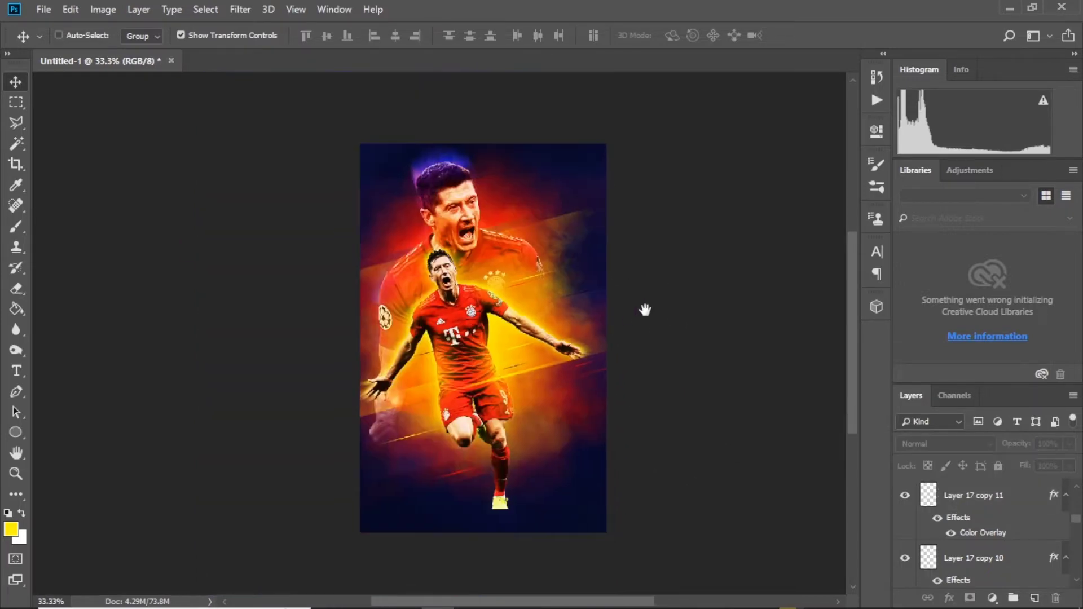
{"action": "key", "text": "ctrl+plus"}
{"action": "left_click_drag", "start_coordinate": [641, 366], "coordinate": [651, 329]}
{"action": "left_click_drag", "start_coordinate": [536, 417], "coordinate": [535, 526]}
{"action": "double_click", "coordinate": [1026, 572]}
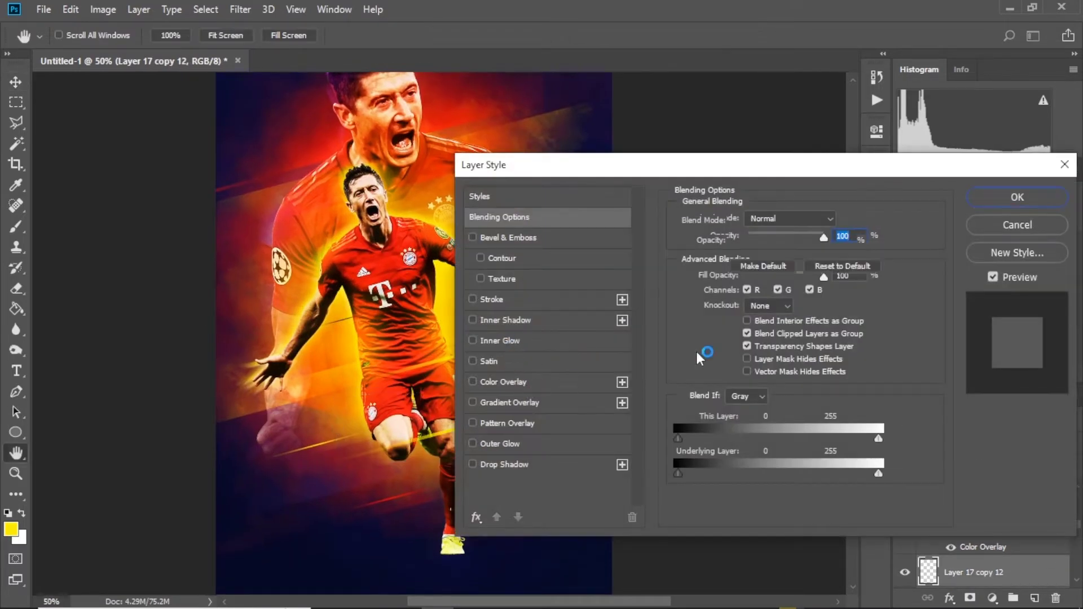
{"action": "left_click", "coordinate": [502, 382]}
{"action": "left_click", "coordinate": [840, 221]}
{"action": "type", "text": "ffffff"}
{"action": "left_click", "coordinate": [769, 275]}
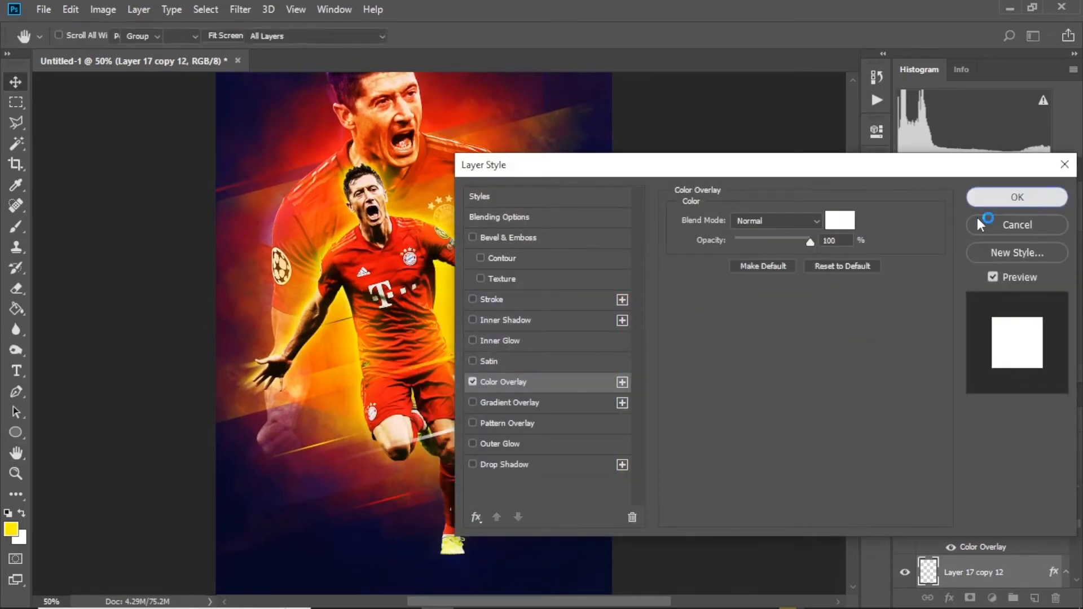
{"action": "key", "text": "Return"}
Step: Duplicate and merge the white streaks, then place them across the player's chest and shorts
{"action": "key", "text": "ctrl+j"}
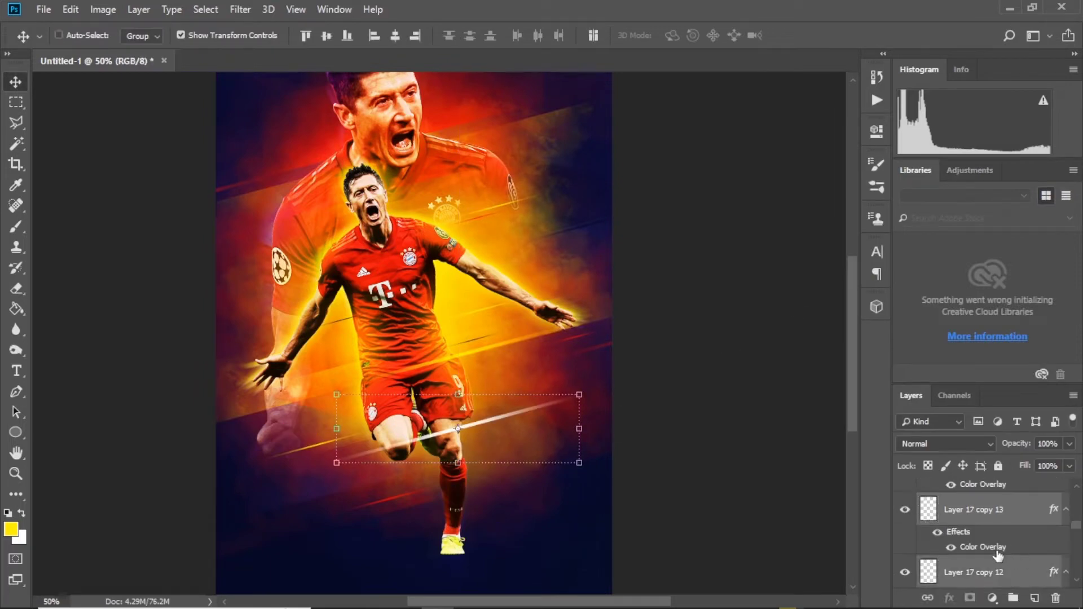
{"action": "key", "text": "ctrl+e"}
{"action": "mouse_move", "coordinate": [599, 426]}
{"action": "left_mouse_down"}
{"action": "mouse_move", "coordinate": [536, 414]}
{"action": "mouse_move", "coordinate": [701, 296]}
{"action": "left_mouse_up"}
{"action": "key", "text": "Return"}
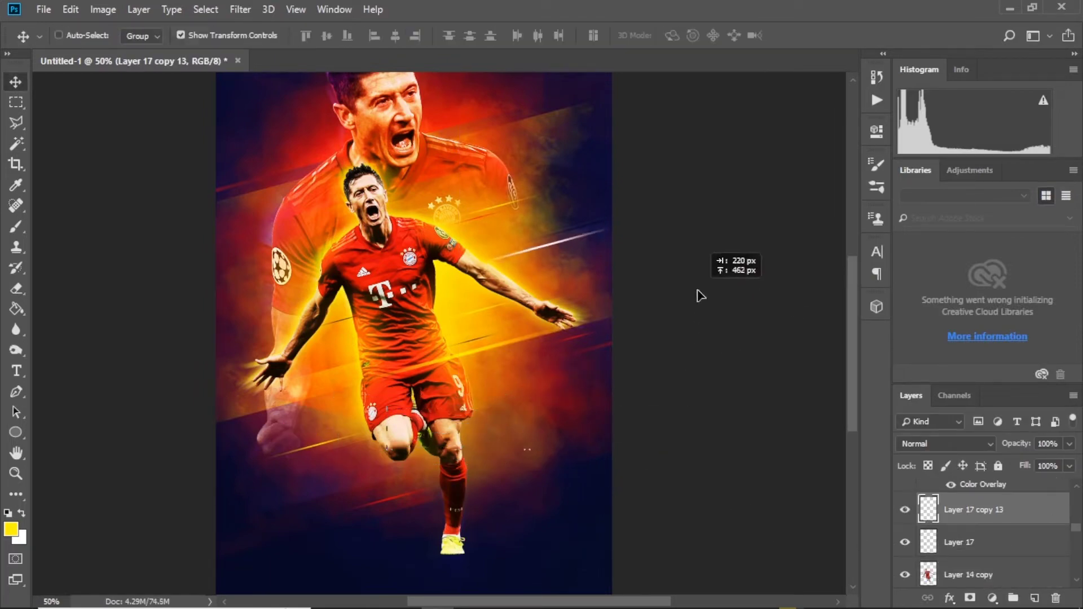
{"action": "left_click_drag", "start_coordinate": [675, 239], "coordinate": [589, 248]}
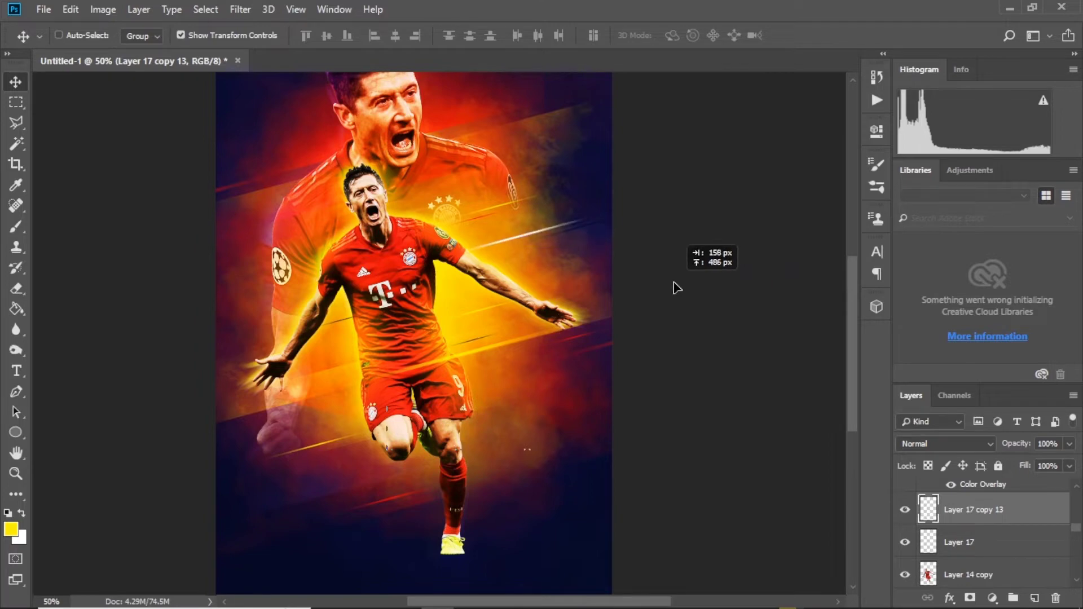
{"action": "left_click_drag", "start_coordinate": [614, 317], "coordinate": [561, 507]}
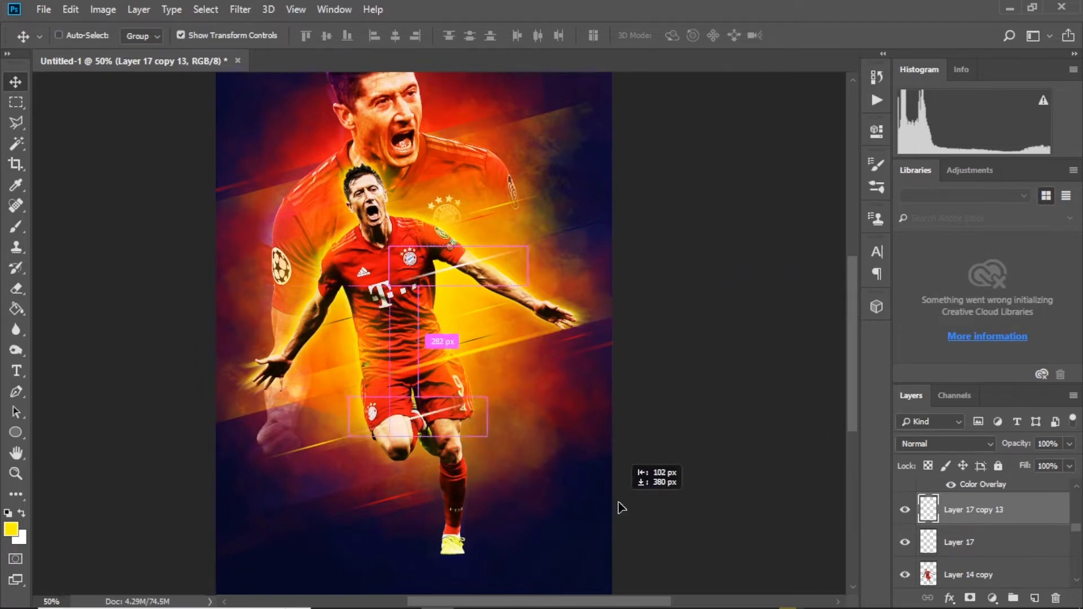
{"action": "left_click", "coordinate": [732, 406], "text": "ctrl"}
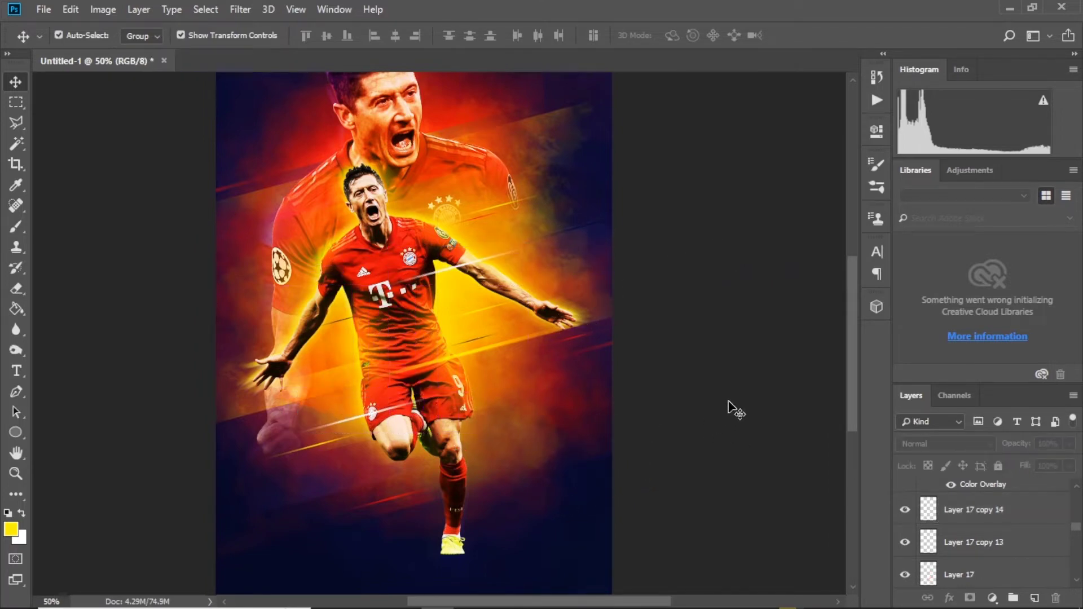
{"action": "left_click", "coordinate": [528, 401], "text": "ctrl"}
{"action": "scroll", "coordinate": [527, 401], "scroll_direction": "down", "scroll_amount": 3}
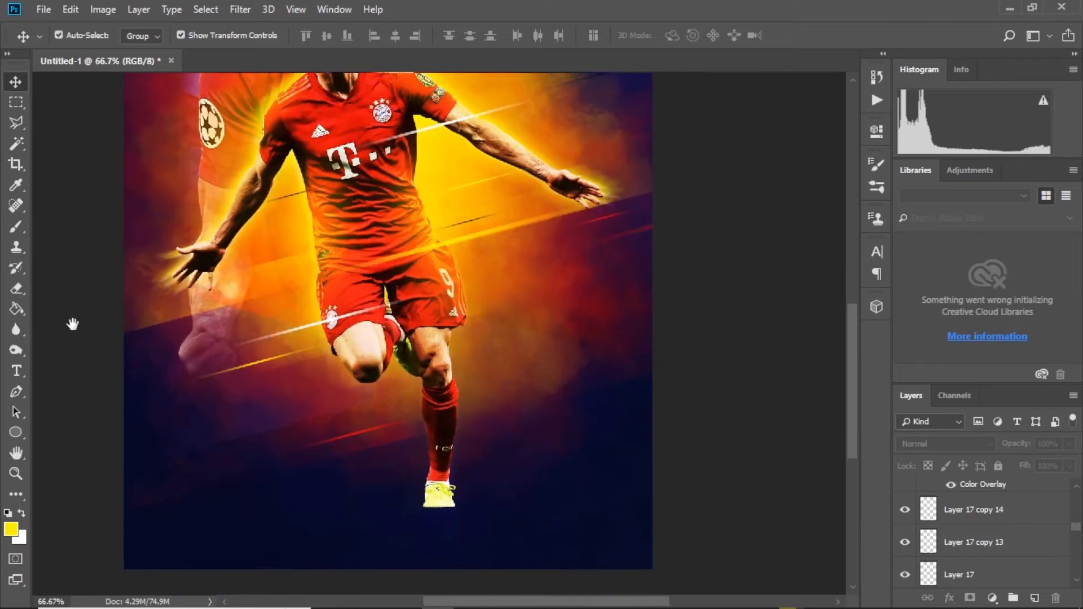
{"action": "left_click_drag", "start_coordinate": [72, 316], "coordinate": [99, 361]}
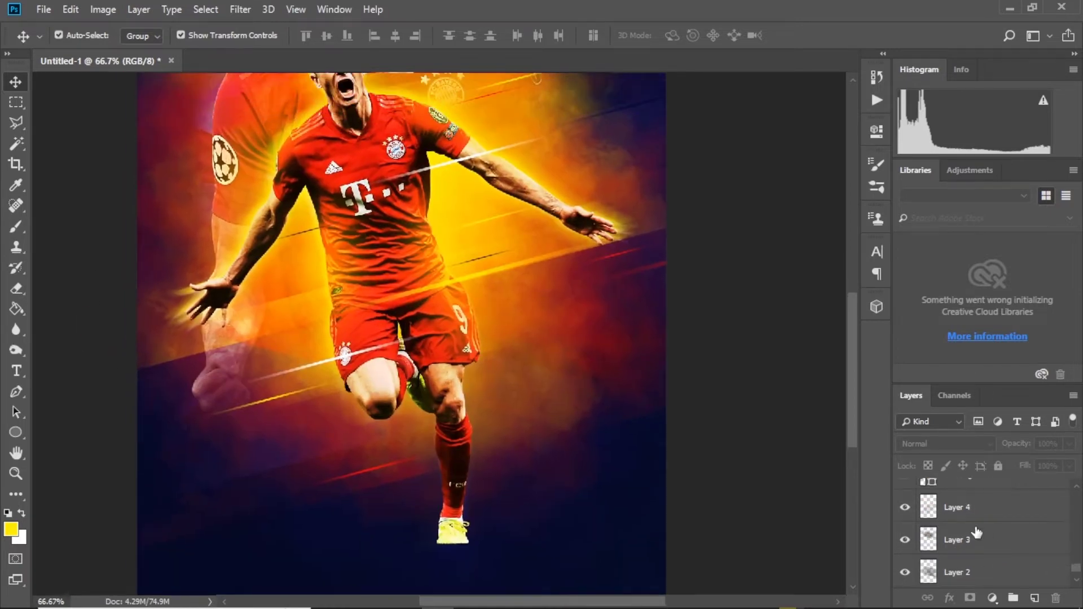
Step: Show Rectangle 1, move it to the top of the stack, fill it white, and shrink it toward the chest
{"action": "left_click", "coordinate": [911, 544]}
{"action": "key", "text": "ctrl+0"}
{"action": "key", "text": "ctrl+shift+bracketright"}
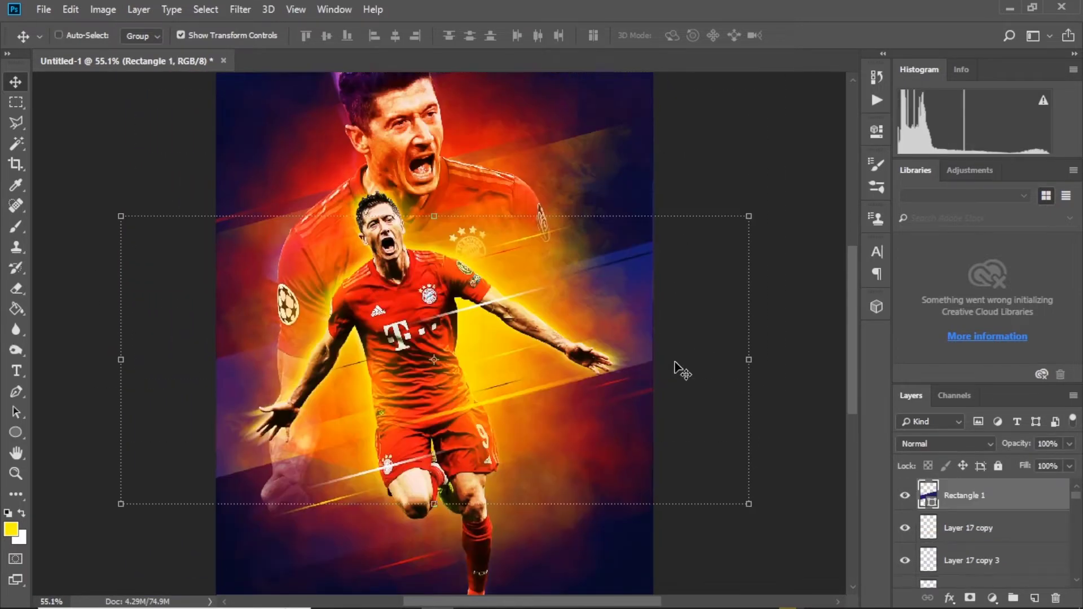
{"action": "double_click", "coordinate": [928, 494]}
{"action": "left_click", "coordinate": [412, 286]}
{"action": "key", "text": "Return"}
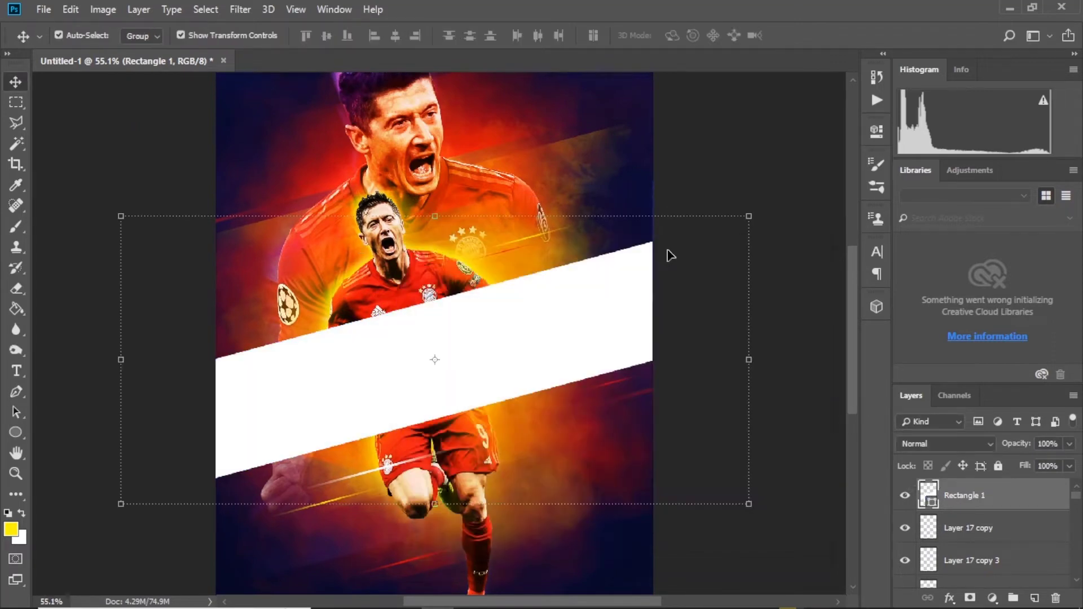
{"action": "key", "text": "ctrl+t"}
{"action": "mouse_move", "coordinate": [748, 216]}
{"action": "left_mouse_down"}
{"action": "mouse_move", "coordinate": [486, 336]}
{"action": "mouse_move", "coordinate": [495, 334]}
{"action": "left_mouse_up"}
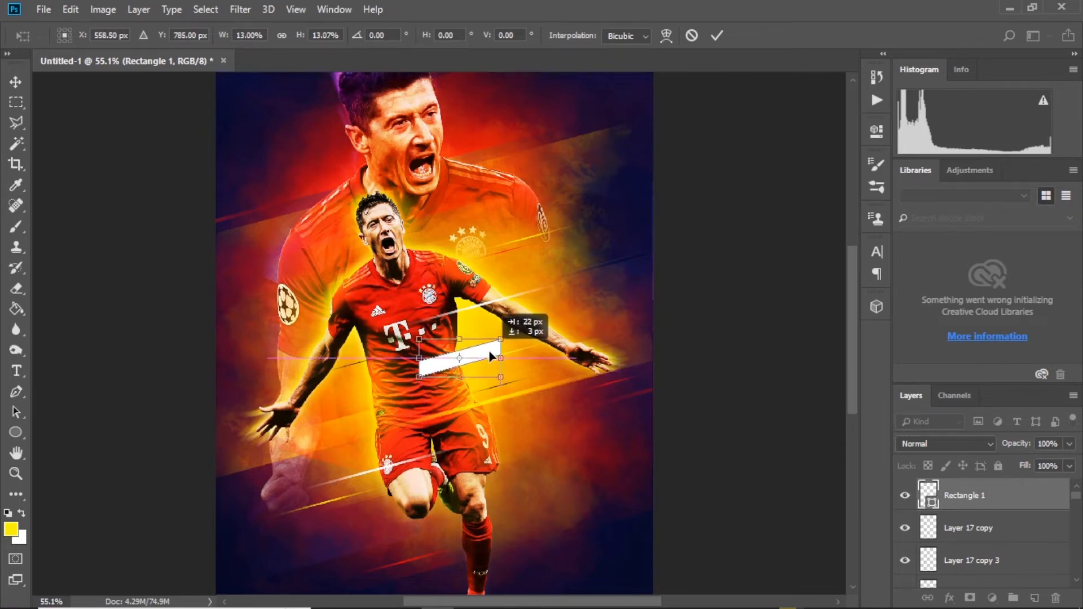
{"action": "key", "text": "Return"}
Step: Place a smaller copy of the white bar at the upper right
{"action": "left_click_drag", "start_coordinate": [490, 350], "coordinate": [584, 236]}
{"action": "key", "text": "ctrl+plus"}
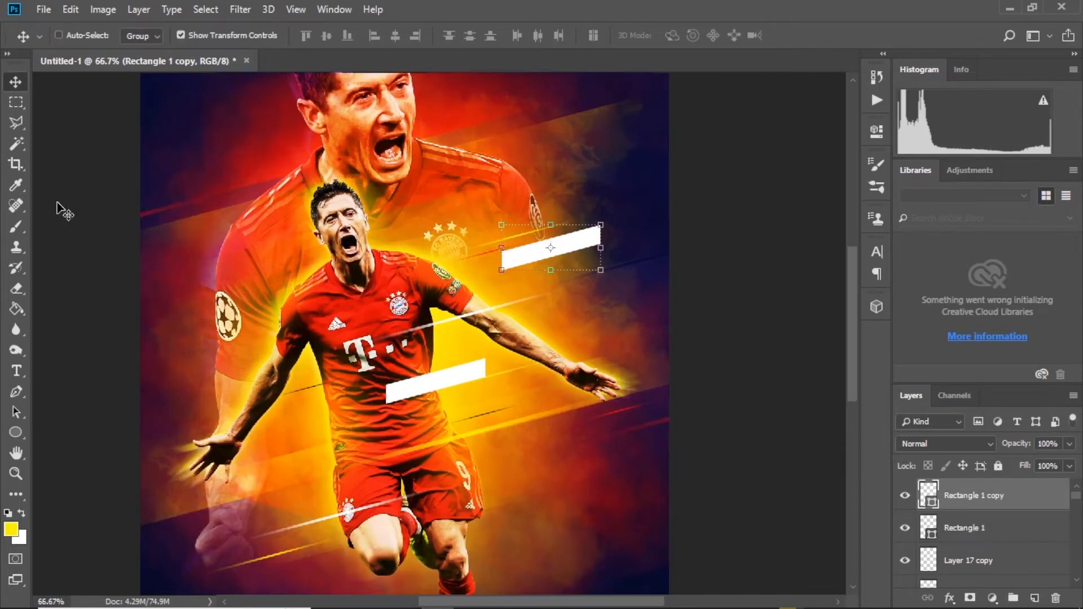
{"action": "left_click", "coordinate": [18, 390]}
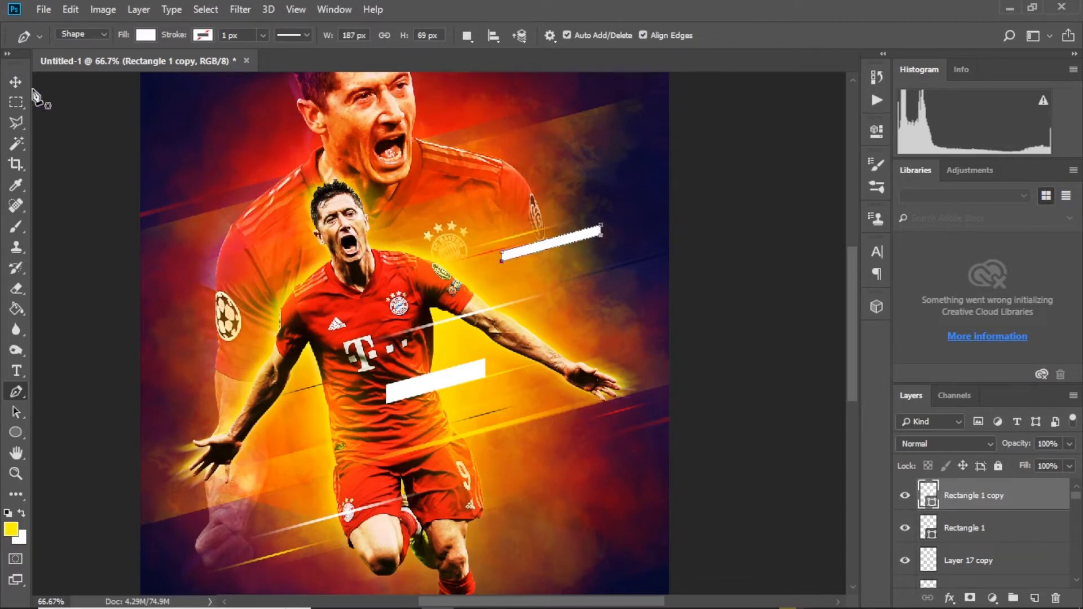
{"action": "key", "text": "v"}
{"action": "key", "text": "ctrl+t"}
{"action": "mouse_move", "coordinate": [600, 225]}
{"action": "left_mouse_down"}
{"action": "mouse_move", "coordinate": [573, 232]}
{"action": "mouse_move", "coordinate": [265, 497]}
{"action": "mouse_move", "coordinate": [270, 488]}
{"action": "left_mouse_up"}
{"action": "key", "text": "Return"}
Step: Shrink a lower-left copy to a short dash and place another copy lower right
{"action": "key", "text": "ctrl+t"}
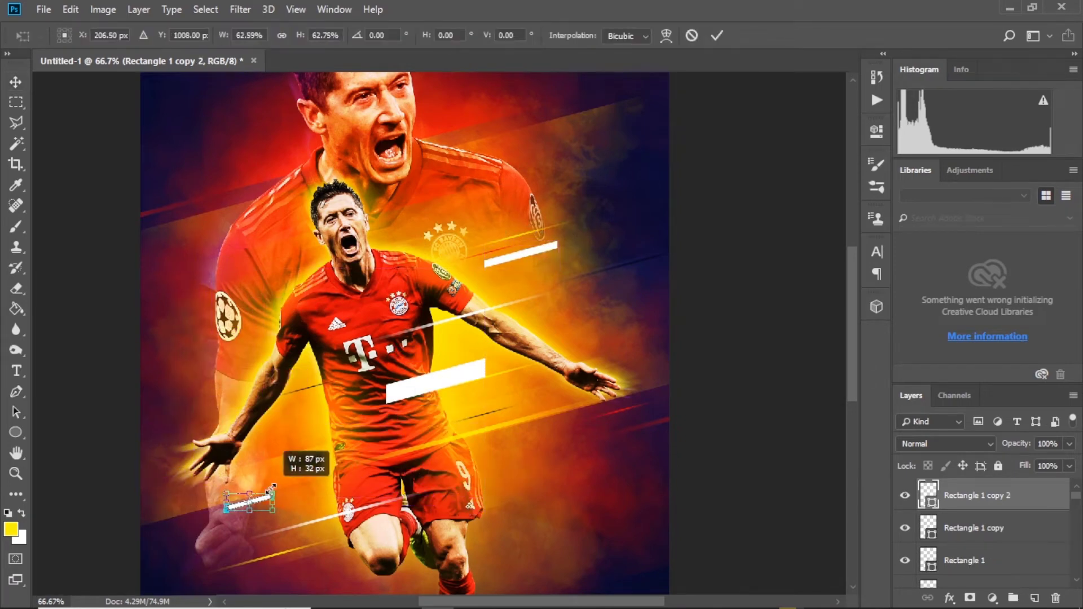
{"action": "key", "text": "Return"}
{"action": "left_click_drag", "start_coordinate": [555, 486], "coordinate": [573, 479]}
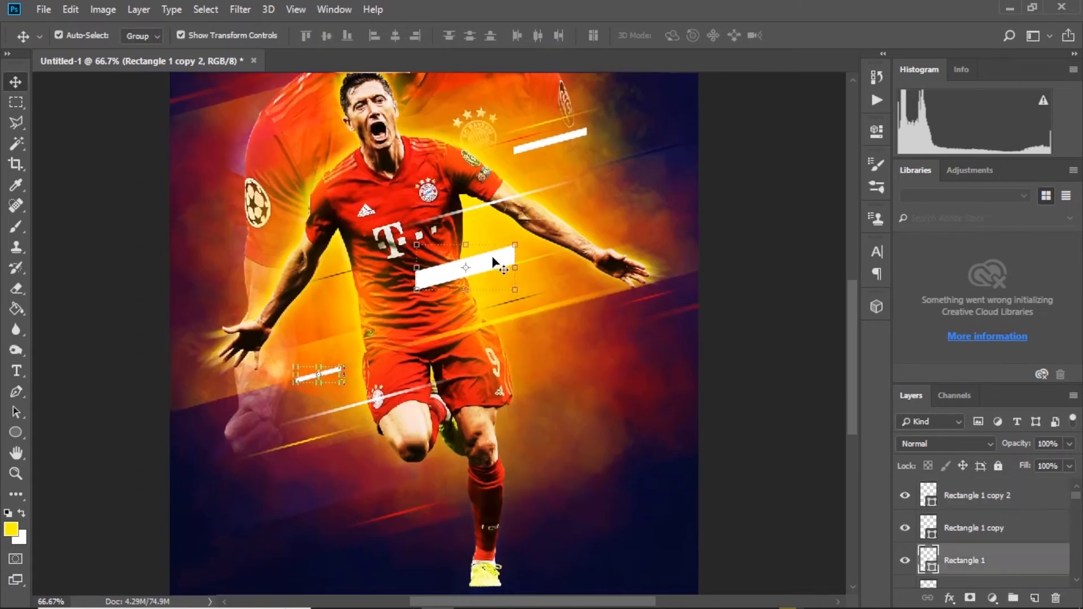
{"action": "left_click_drag", "start_coordinate": [464, 270], "coordinate": [596, 470]}
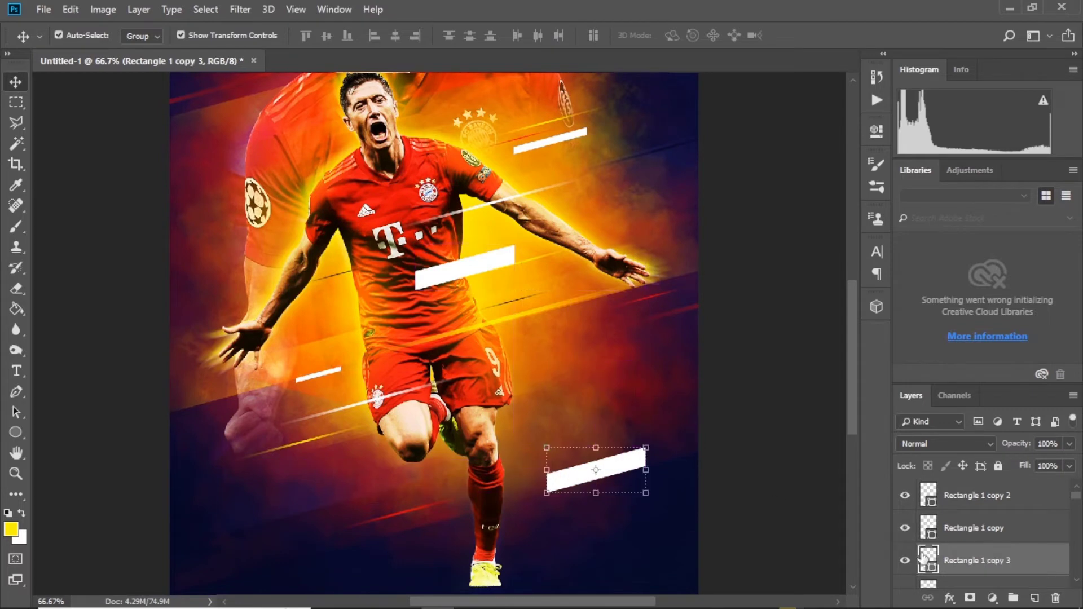
Step: Fill the new bar dark navy and tuck it partly behind the player on the left
{"action": "double_click", "coordinate": [922, 558]}
{"action": "left_click", "coordinate": [573, 455]}
{"action": "left_click", "coordinate": [768, 280]}
{"action": "left_click_drag", "start_coordinate": [742, 455], "coordinate": [661, 313]}
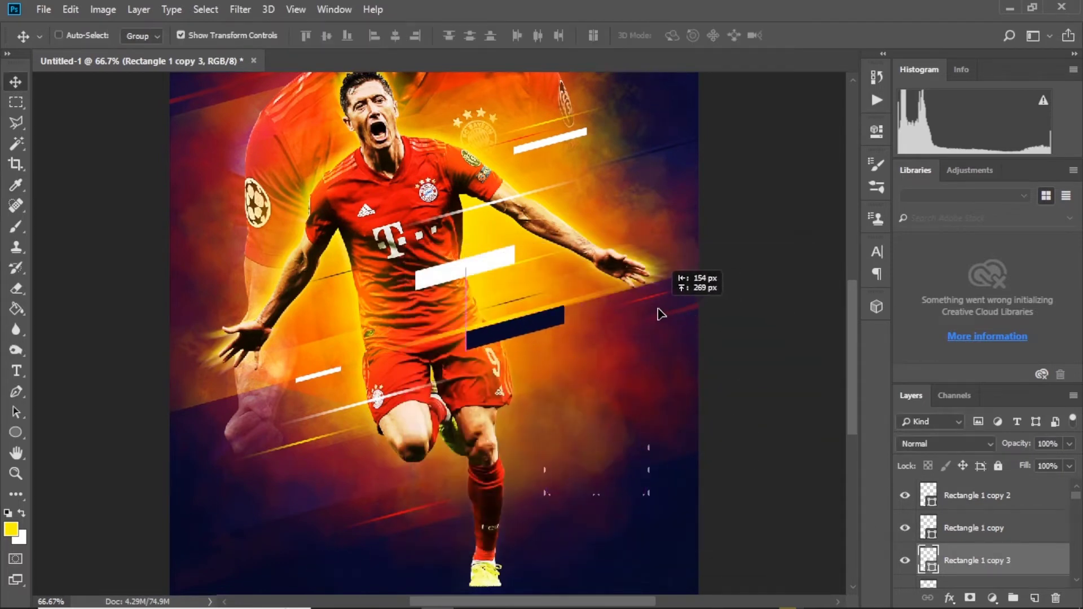
{"action": "scroll", "coordinate": [983, 496], "scroll_direction": "down", "scroll_amount": 3}
{"action": "scroll", "coordinate": [982, 496], "scroll_direction": "down", "scroll_amount": 3}
{"action": "scroll", "coordinate": [984, 508], "scroll_direction": "down", "scroll_amount": 3}
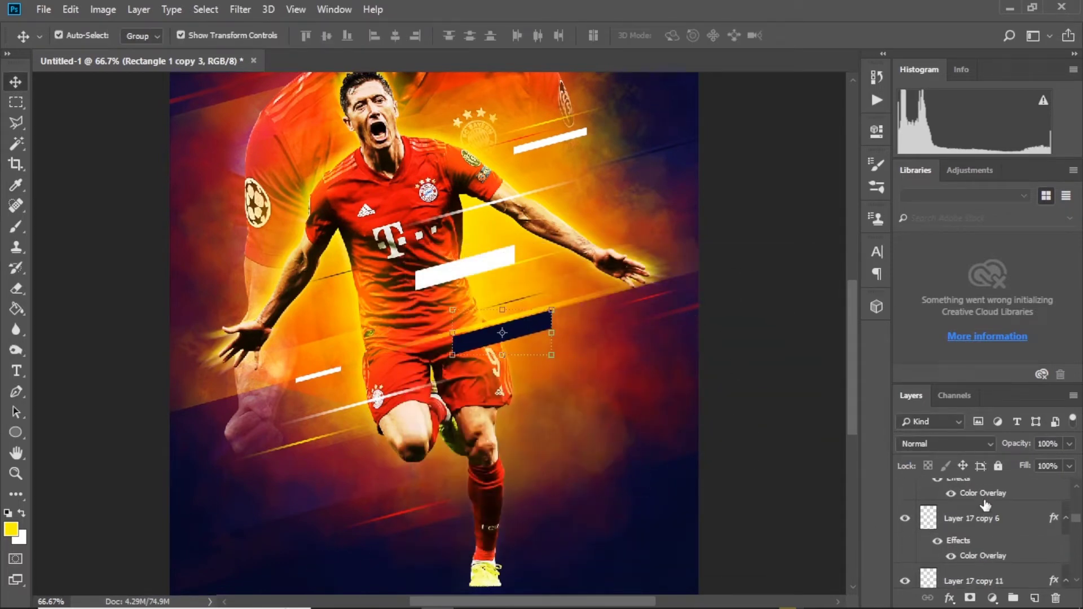
{"action": "scroll", "coordinate": [986, 516], "scroll_direction": "down", "scroll_amount": 3}
{"action": "key", "text": "ctrl+bracketleft"}
{"action": "key", "text": "ctrl+bracketleft"}
{"action": "key", "text": "ctrl+bracketleft"}
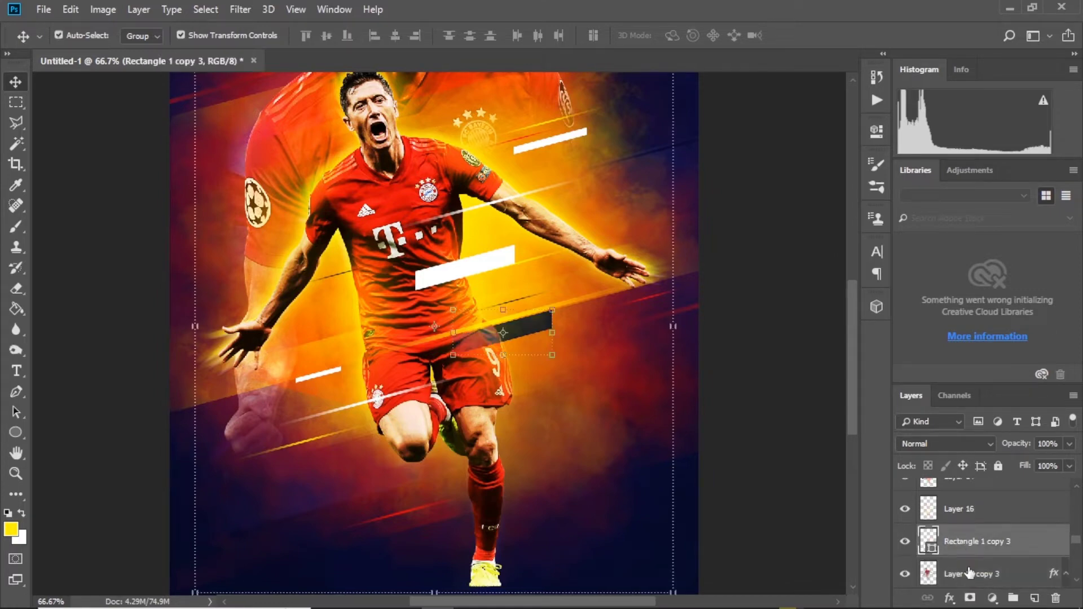
{"action": "left_click_drag", "start_coordinate": [970, 541], "coordinate": [974, 581]}
{"action": "mouse_move", "coordinate": [791, 301]}
{"action": "left_mouse_down"}
{"action": "mouse_move", "coordinate": [768, 374]}
{"action": "mouse_move", "coordinate": [778, 423]}
{"action": "mouse_move", "coordinate": [684, 411]}
{"action": "mouse_move", "coordinate": [643, 305]}
{"action": "left_mouse_up"}
{"action": "key", "text": "ctrl+bracketright"}
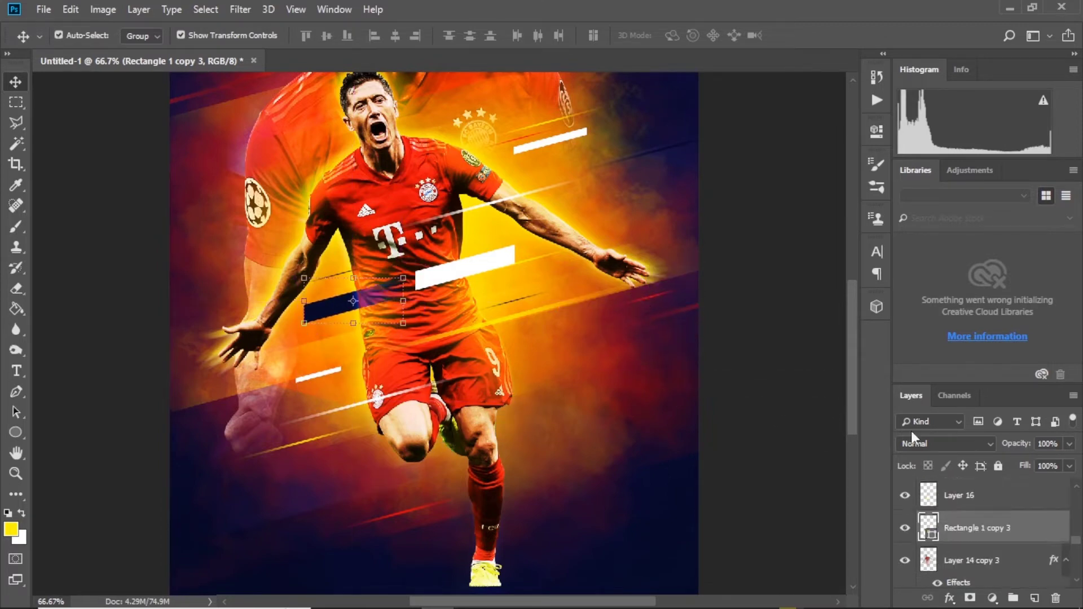
Step: Duplicate the navy bar and move its layer beneath Layer 16
{"action": "right_click", "coordinate": [947, 538]}
{"action": "key", "text": "ctrl+j"}
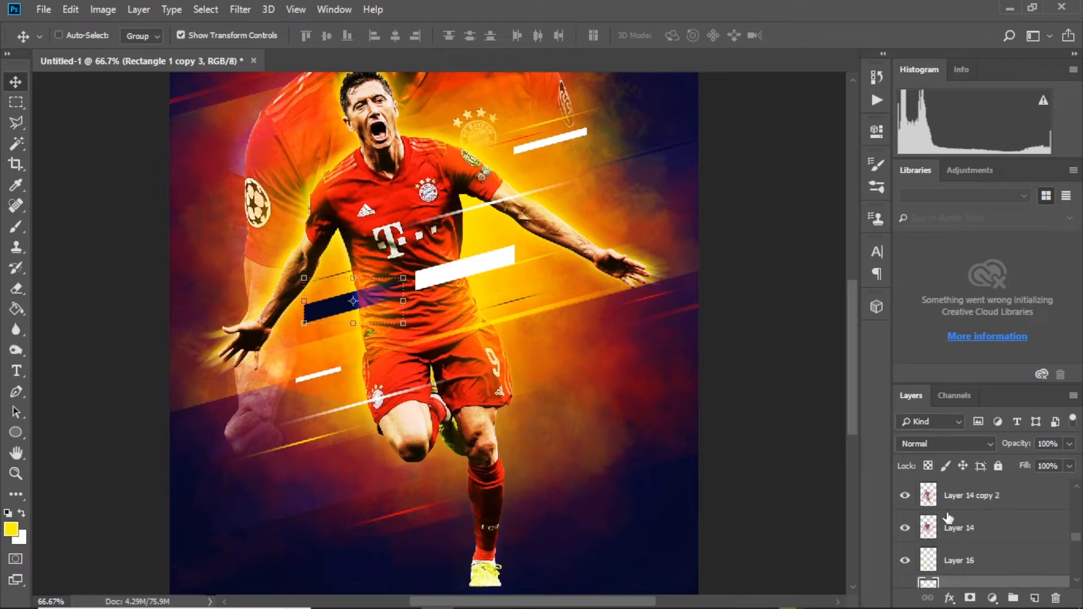
{"action": "left_click", "coordinate": [904, 572]}
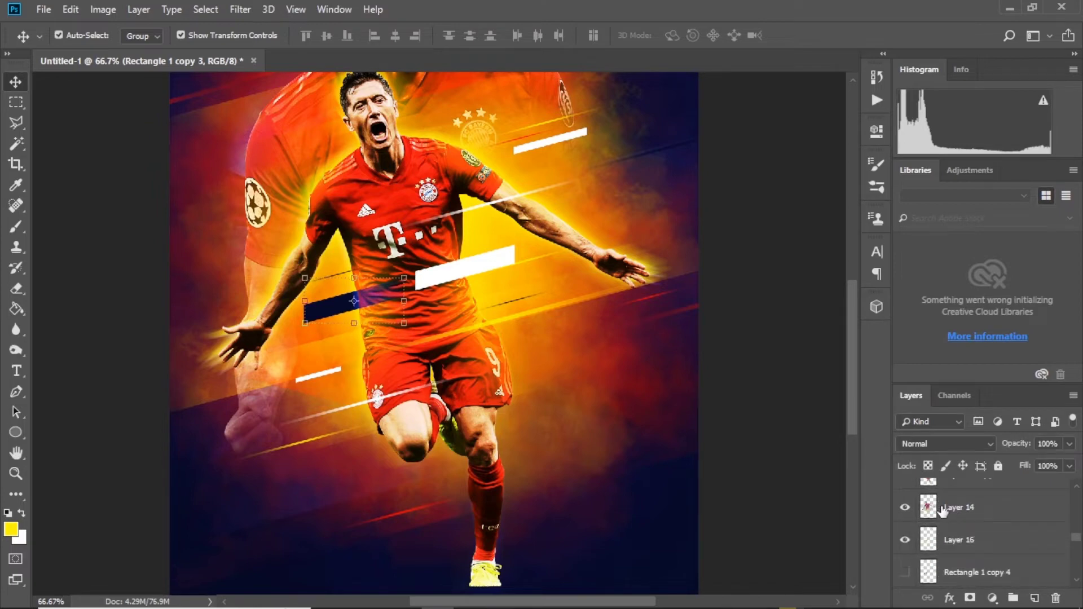
{"action": "left_click_drag", "start_coordinate": [933, 511], "coordinate": [936, 564]}
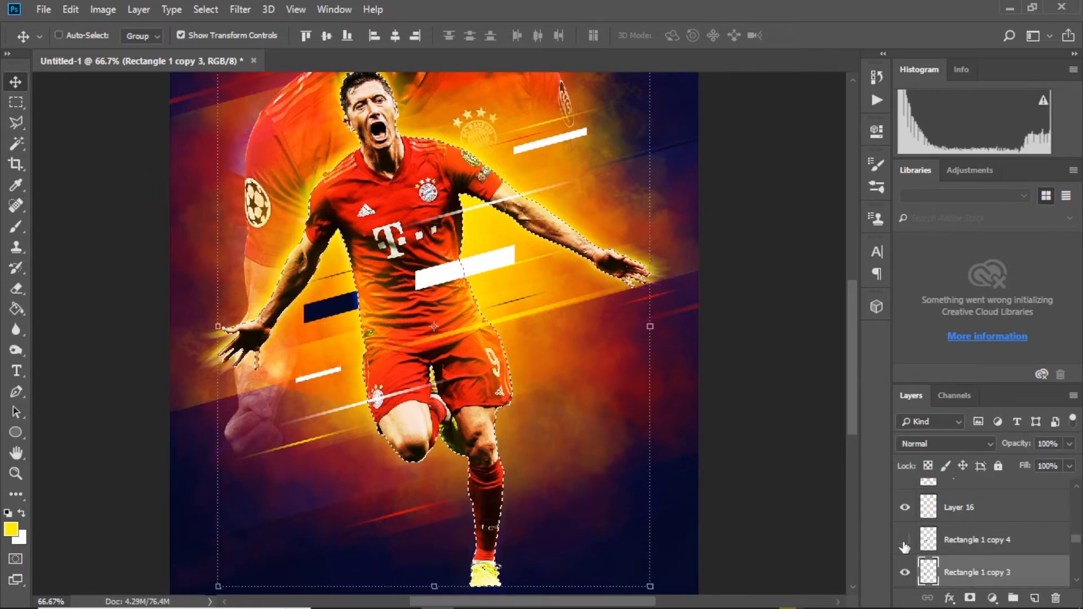
{"action": "scroll", "coordinate": [486, 307], "scroll_direction": "down", "scroll_amount": 1}
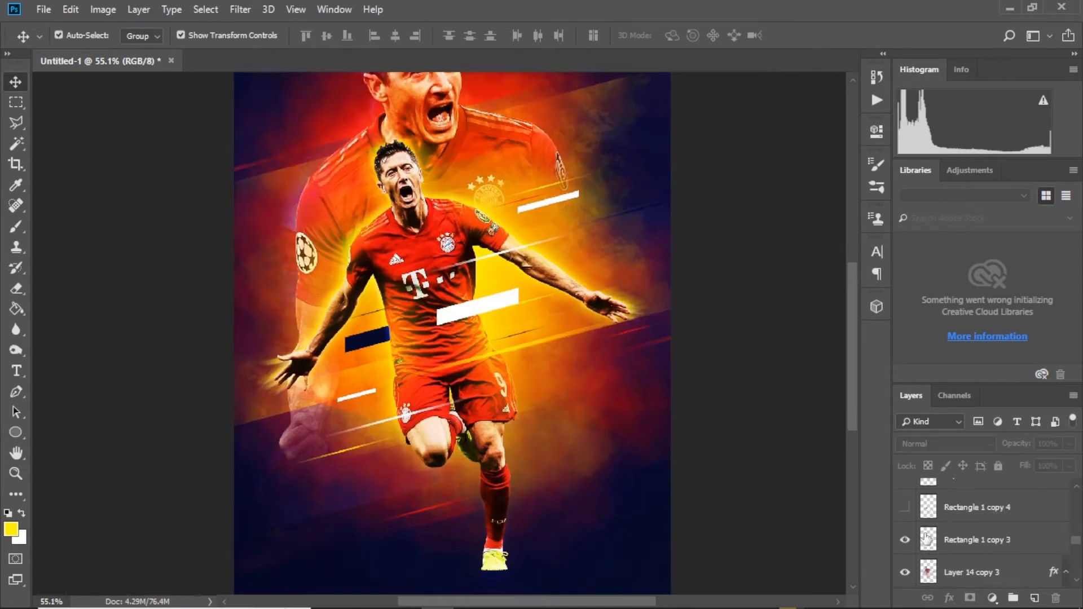
{"action": "left_click", "coordinate": [904, 507]}
{"action": "left_click", "coordinate": [975, 507]}
Step: Shrink the duplicate navy bar and place it right of the player's waist
{"action": "mouse_move", "coordinate": [431, 312]}
{"action": "left_mouse_down"}
{"action": "mouse_move", "coordinate": [394, 326]}
{"action": "mouse_move", "coordinate": [794, 282]}
{"action": "left_mouse_up"}
{"action": "key", "text": "Return"}
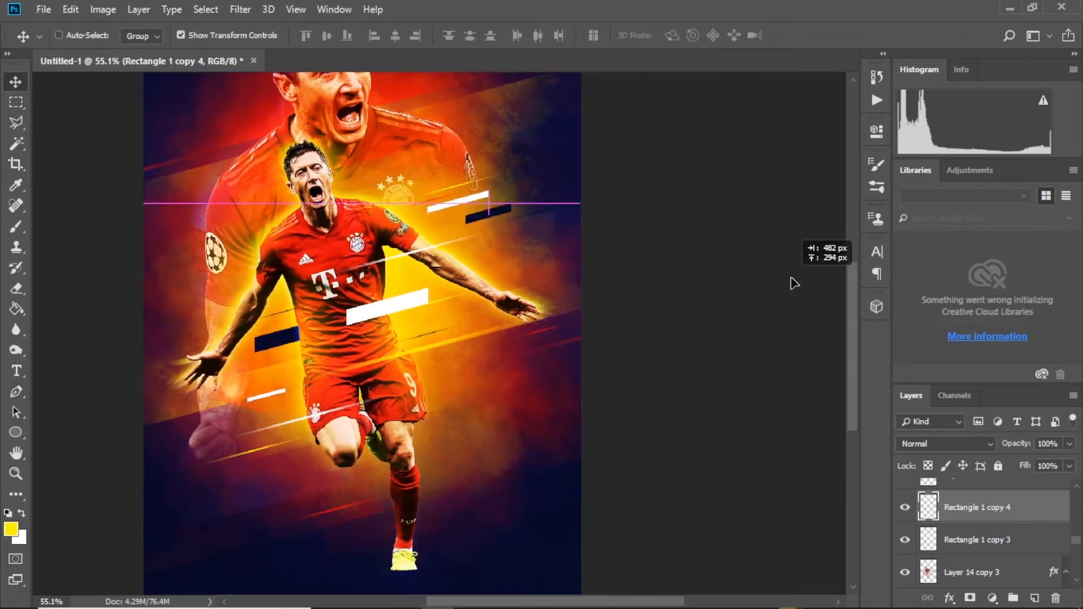
{"action": "scroll", "coordinate": [756, 384], "scroll_direction": "left", "scroll_amount": 3}
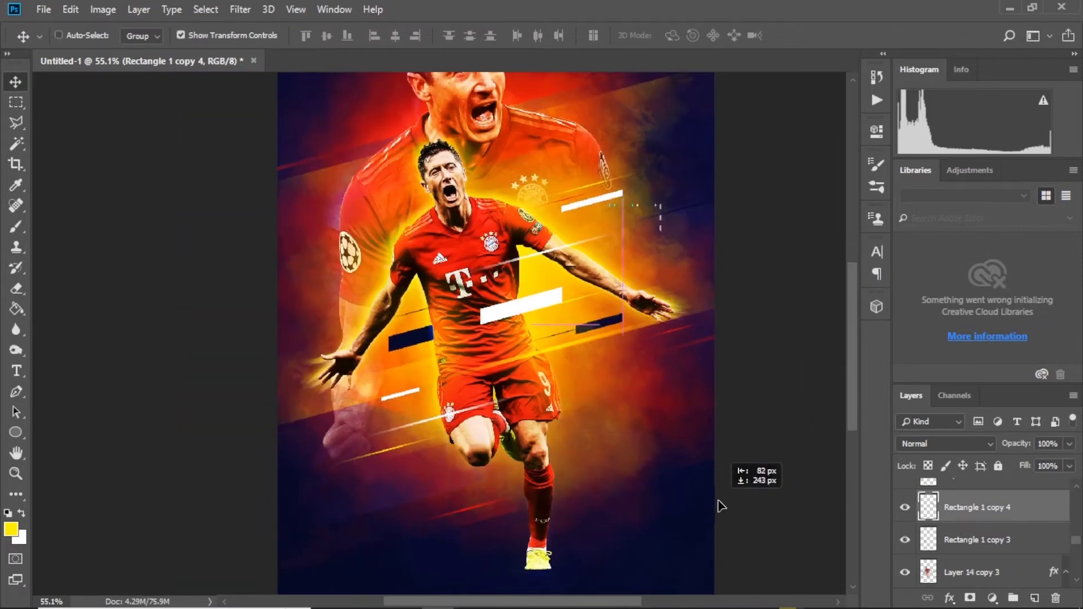
{"action": "left_click_drag", "start_coordinate": [804, 455], "coordinate": [758, 471]}
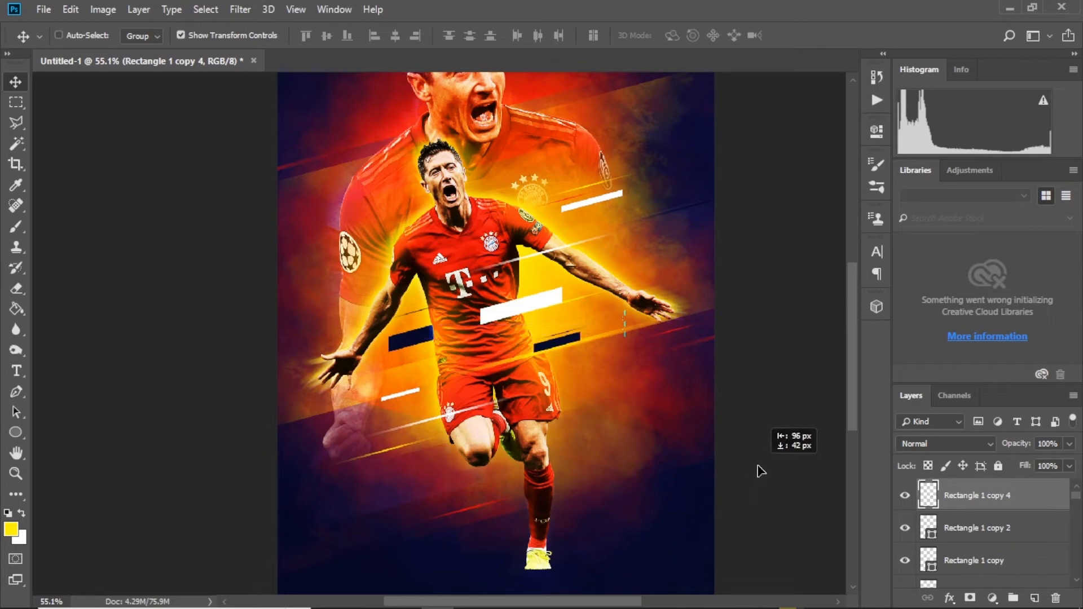
{"action": "left_click", "coordinate": [824, 431], "text": "ctrl"}
{"action": "left_click", "coordinate": [492, 248]}
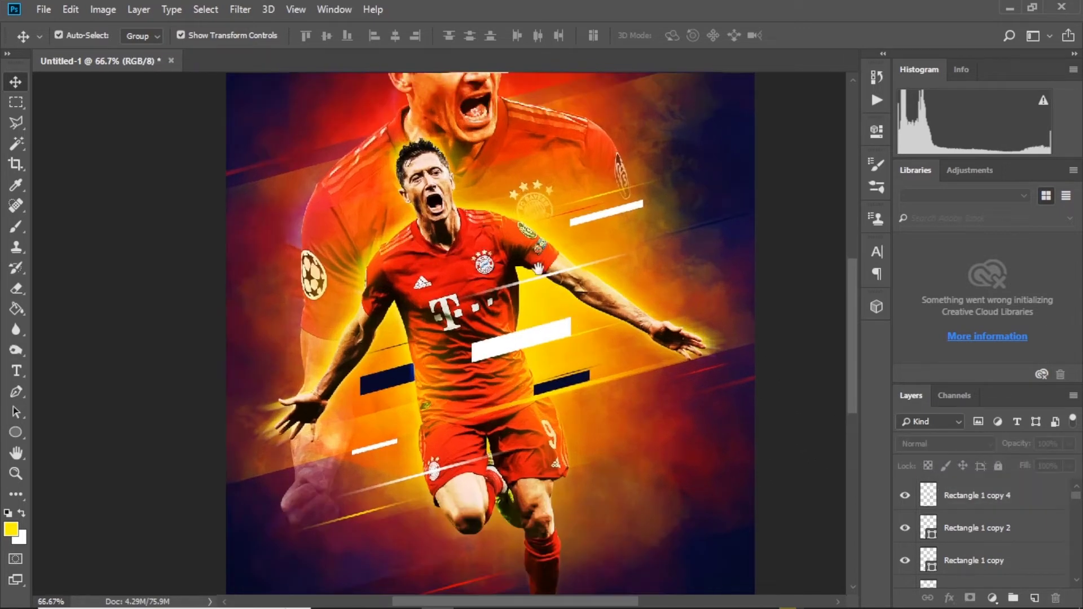
Step: Type 'BORN', 'TO' and 'PLAY' on three lines over the player
{"action": "left_click", "coordinate": [492, 249]}
{"action": "left_click", "coordinate": [19, 374]}
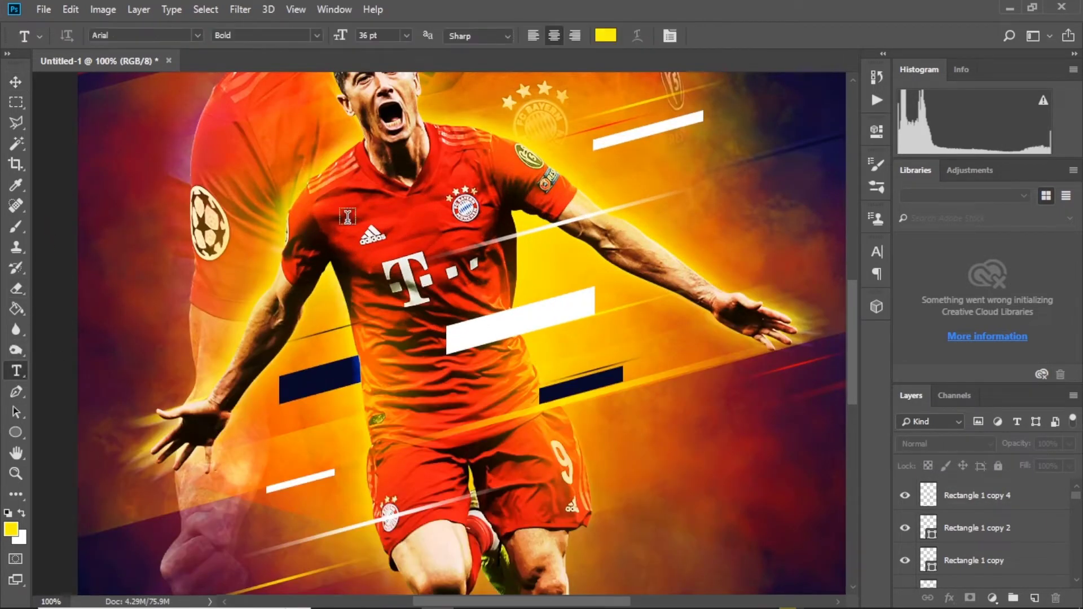
{"action": "left_click", "coordinate": [348, 218]}
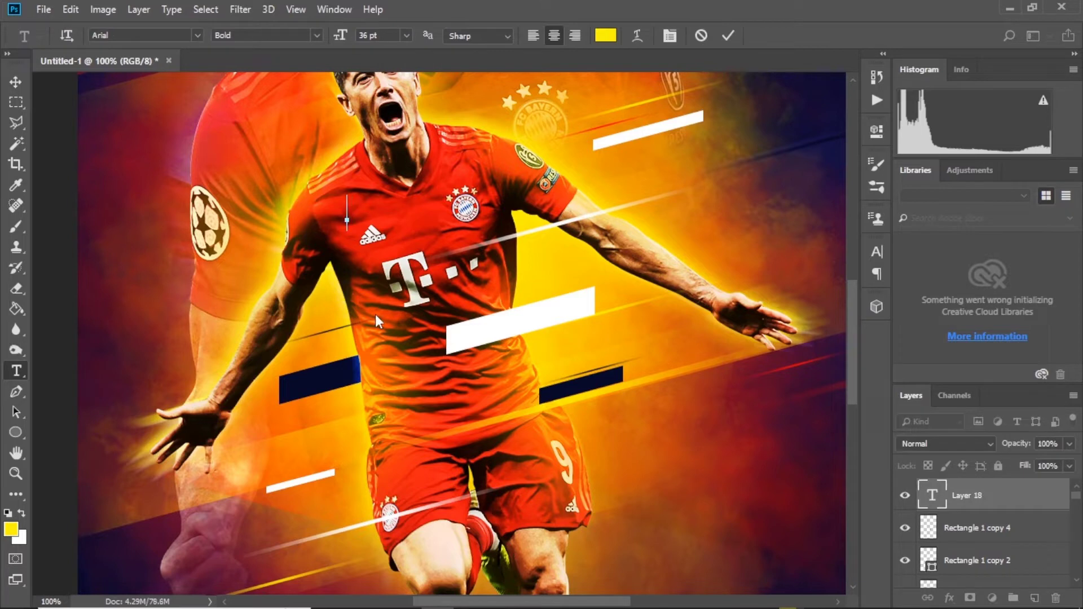
{"action": "type", "text": "BORN"}
{"action": "key", "text": "Return"}
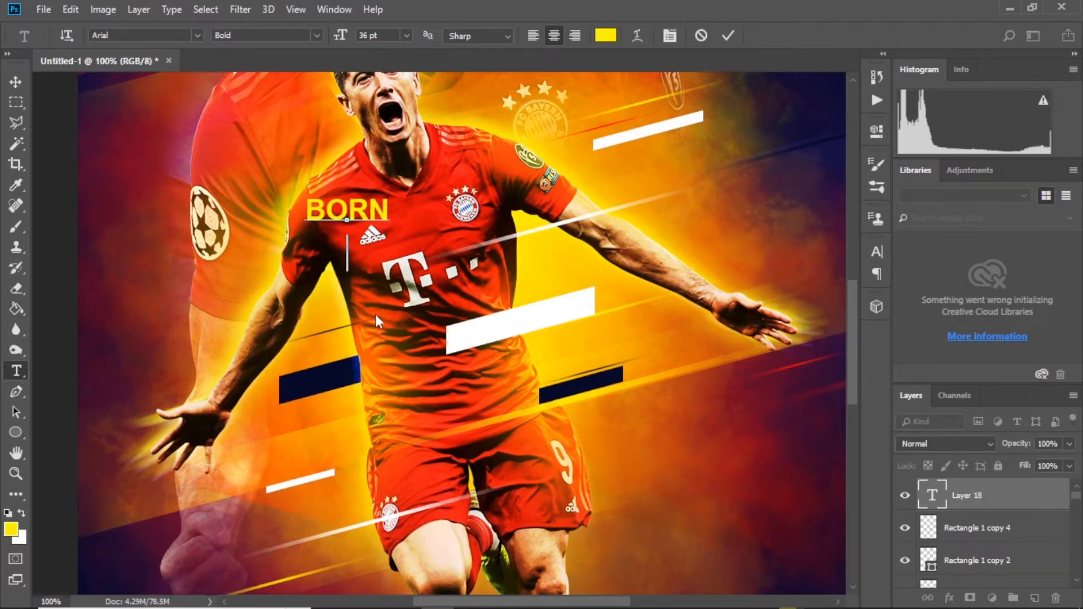
{"action": "type", "text": "TO"}
{"action": "key", "text": "Return"}
{"action": "type", "text": "PLA"}
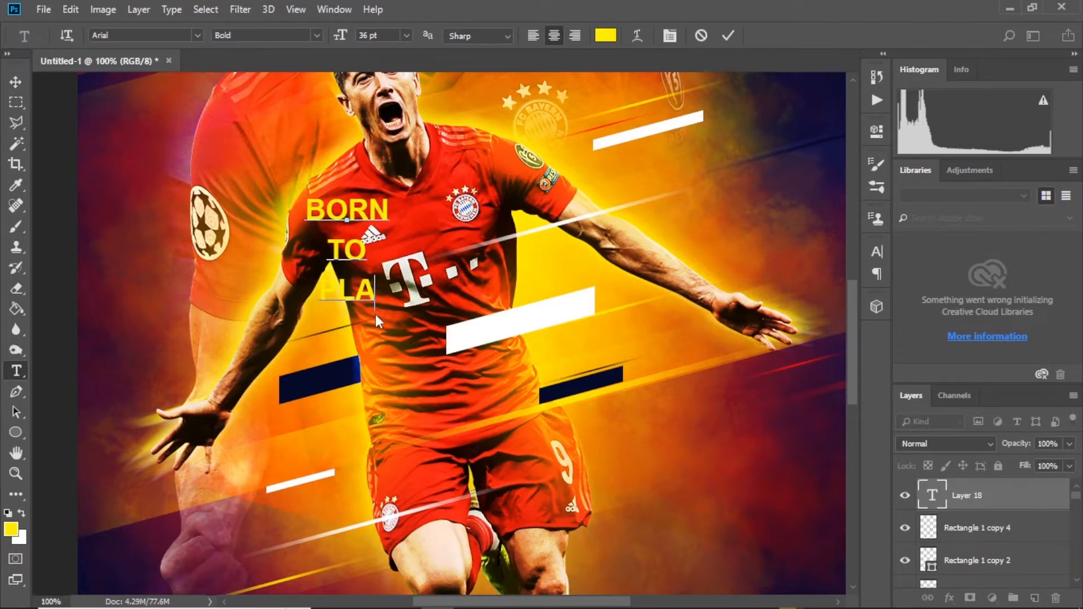
{"action": "type", "text": "Y"}
Step: Set the text to Arial Black weight and enlarge it to about 90.58 pt
{"action": "key", "text": "ctrl+a"}
{"action": "left_click", "coordinate": [317, 35]}
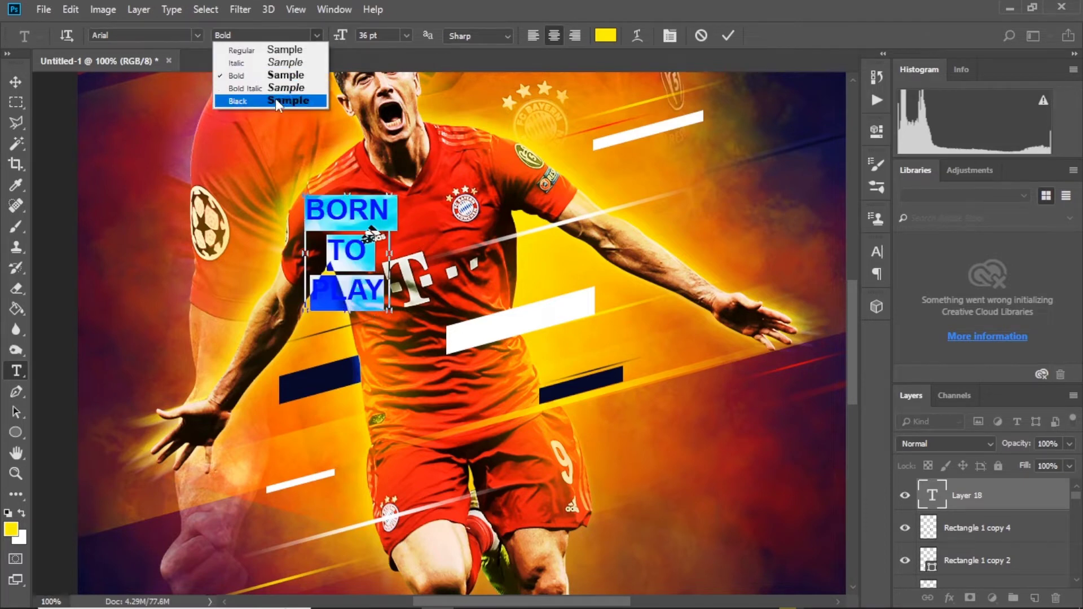
{"action": "left_click", "coordinate": [277, 101]}
{"action": "key", "text": "ctrl+Return"}
{"action": "key", "text": "ctrl+t"}
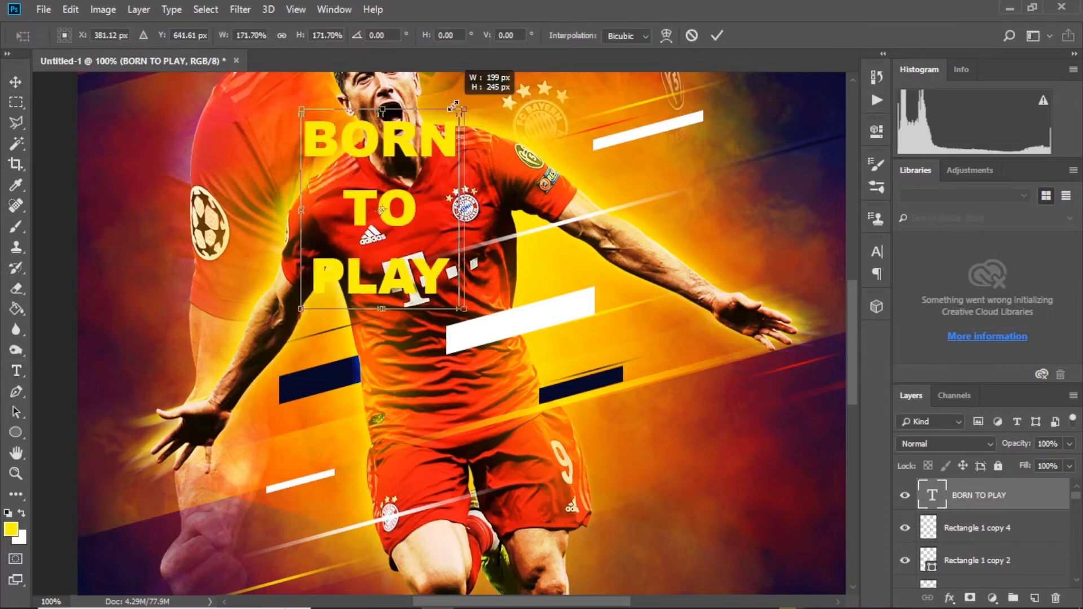
{"action": "mouse_move", "coordinate": [405, 193]}
{"action": "left_mouse_down"}
{"action": "mouse_move", "coordinate": [453, 180]}
{"action": "mouse_move", "coordinate": [502, 121]}
{"action": "left_mouse_up"}
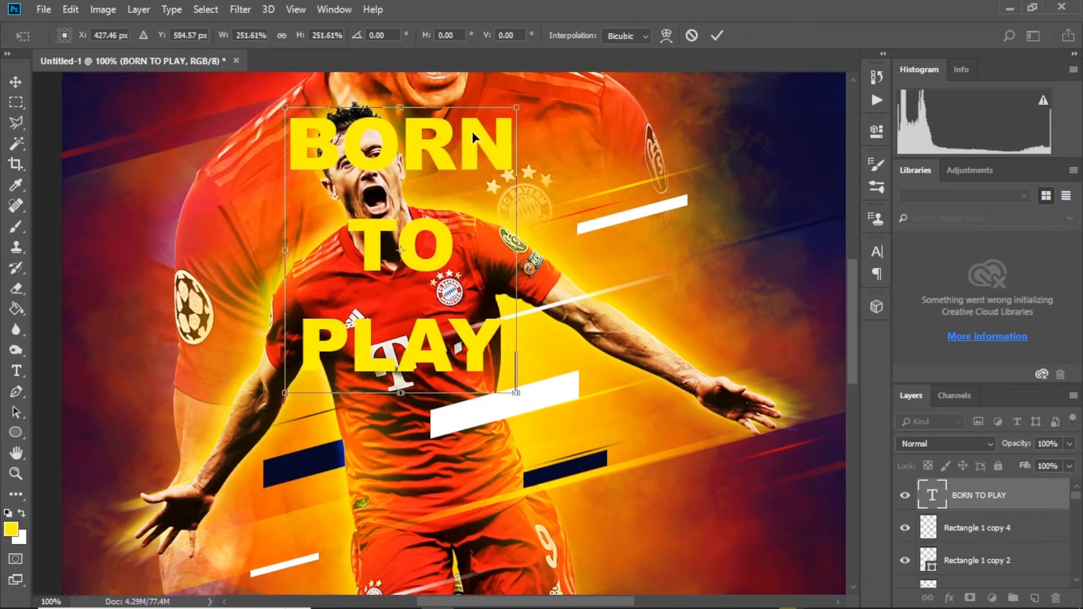
{"action": "key", "text": "Return"}
Step: Left-align the text and tighten its leading to 93 pt
{"action": "double_click", "coordinate": [931, 494]}
{"action": "left_click", "coordinate": [533, 35]}
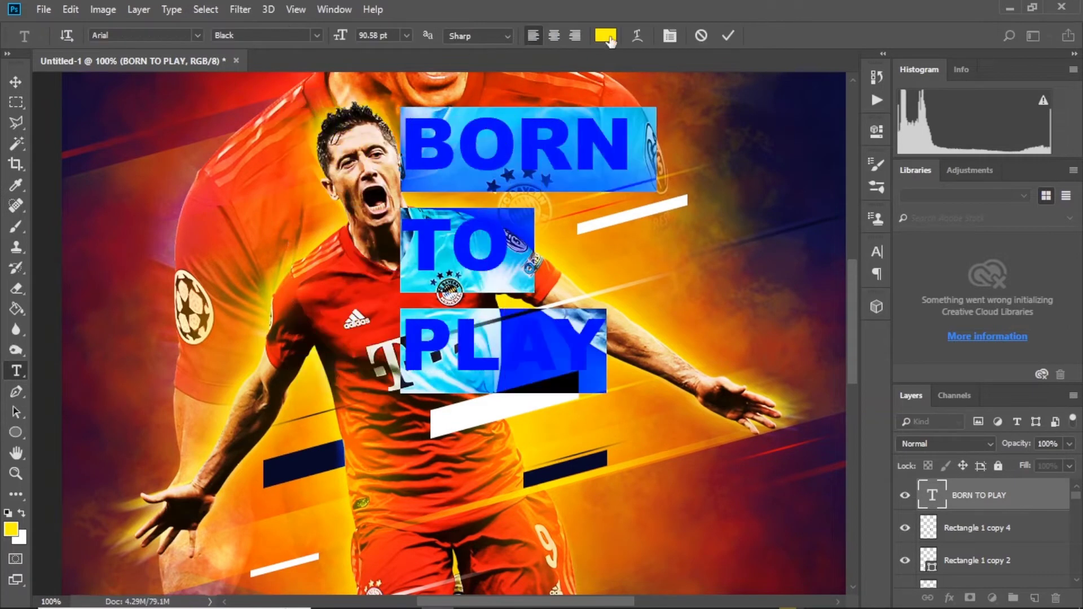
{"action": "left_click", "coordinate": [669, 35]}
{"action": "left_click", "coordinate": [812, 293]}
{"action": "scroll", "coordinate": [824, 293], "scroll_direction": "down", "scroll_amount": 15}
{"action": "scroll", "coordinate": [818, 291], "scroll_direction": "down", "scroll_amount": 12}
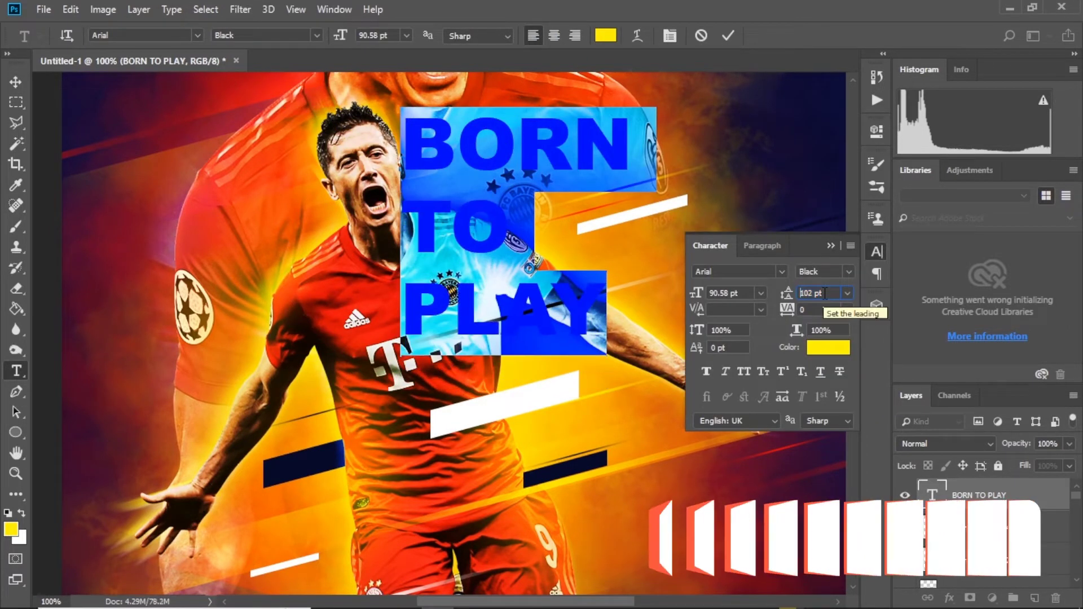
{"action": "scroll", "coordinate": [813, 293], "scroll_direction": "down", "scroll_amount": 4}
Step: Slant, resize and move the BORN TO PLAY text lower on the poster
{"action": "left_click", "coordinate": [15, 82]}
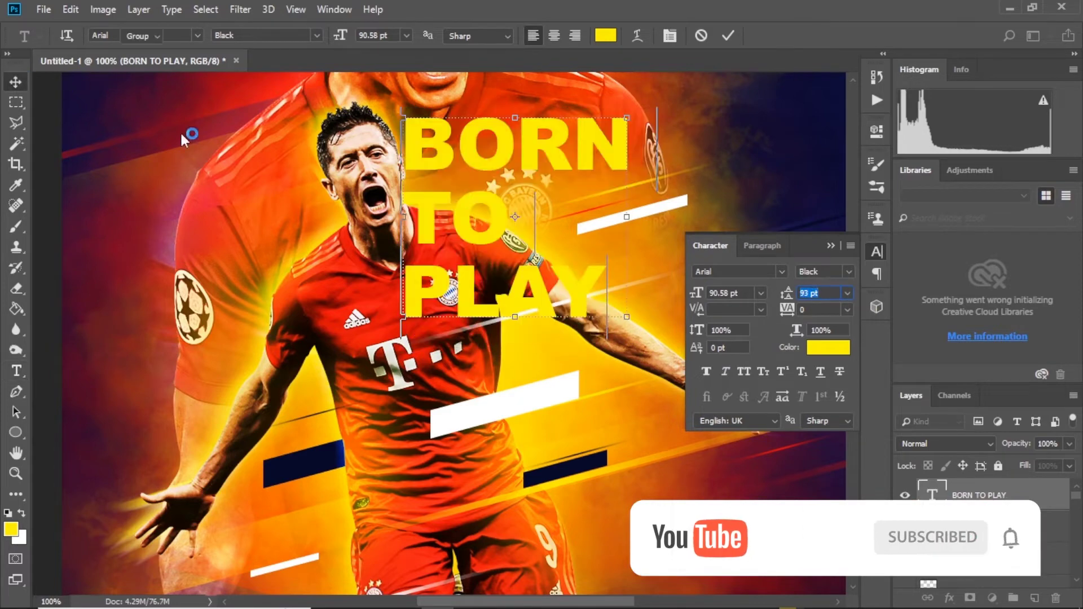
{"action": "left_click_drag", "start_coordinate": [538, 129], "coordinate": [510, 336]}
{"action": "scroll", "coordinate": [511, 278], "scroll_direction": "down", "scroll_amount": 2}
{"action": "left_click_drag", "start_coordinate": [599, 199], "coordinate": [579, 206]}
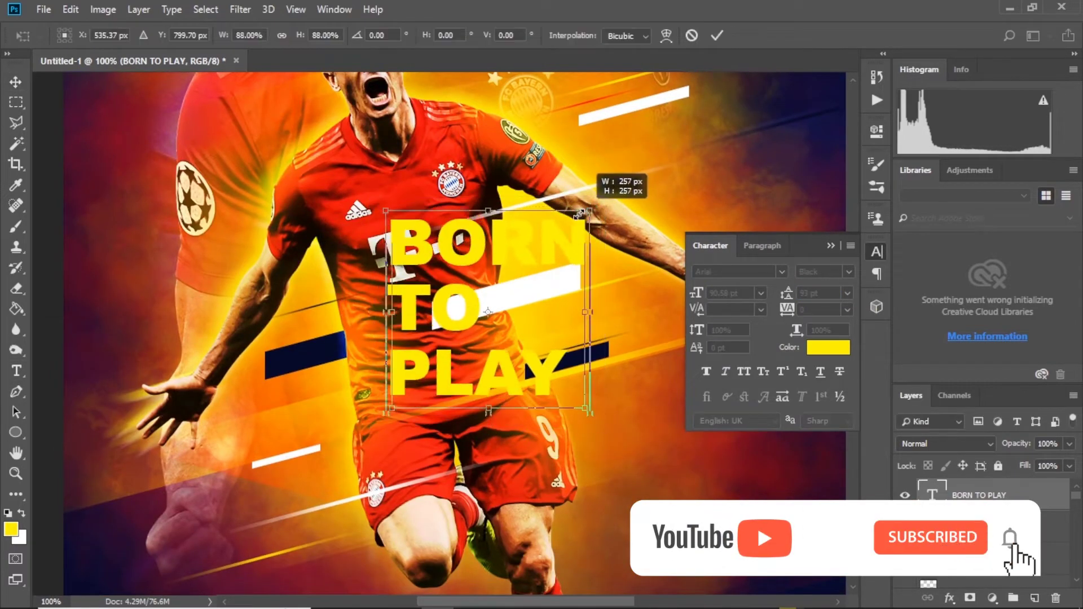
{"action": "left_click_drag", "start_coordinate": [580, 297], "coordinate": [581, 265], "text": "ctrl"}
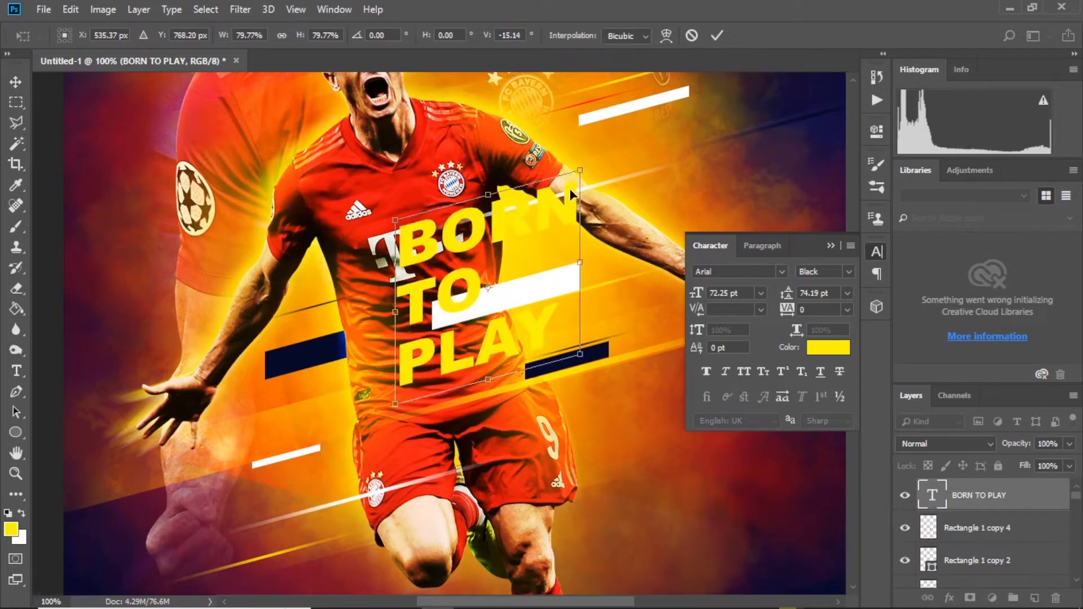
{"action": "left_click_drag", "start_coordinate": [571, 195], "coordinate": [488, 256]}
{"action": "left_click_drag", "start_coordinate": [532, 201], "coordinate": [573, 148]}
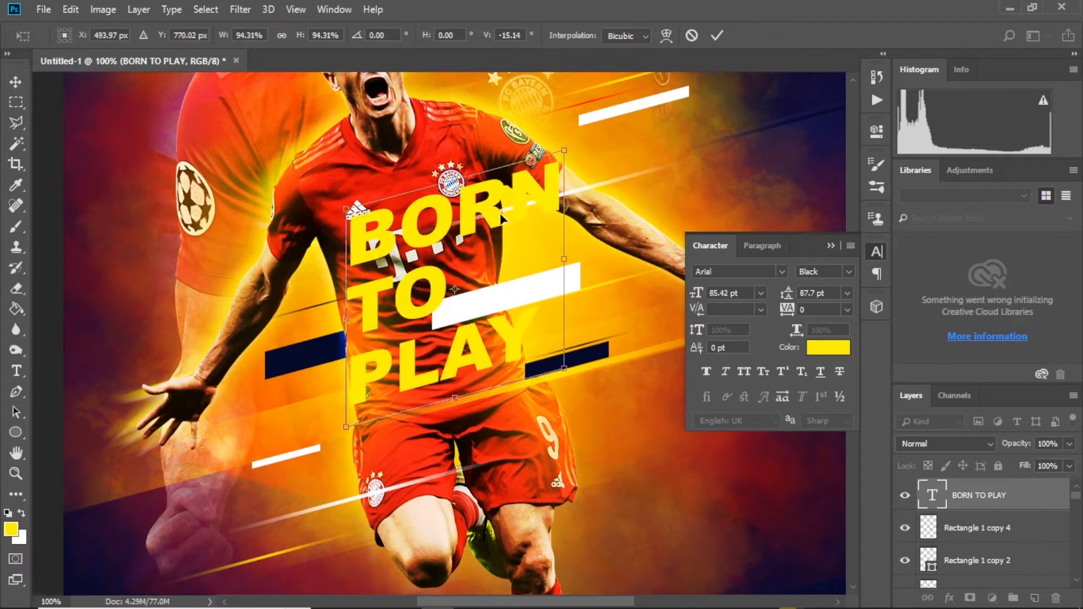
{"action": "mouse_move", "coordinate": [488, 231]}
{"action": "left_mouse_down"}
{"action": "mouse_move", "coordinate": [493, 260]}
{"action": "mouse_move", "coordinate": [475, 270]}
{"action": "left_mouse_up"}
{"action": "left_click_drag", "start_coordinate": [534, 208], "coordinate": [484, 257]}
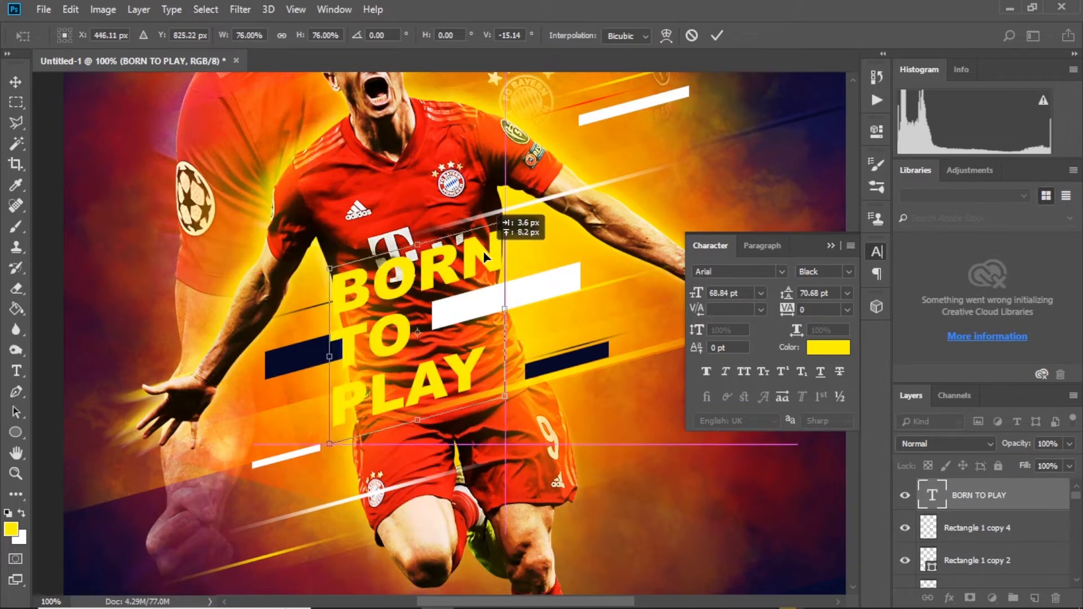
{"action": "key", "text": "ctrl+minus"}
{"action": "key", "text": "Return"}
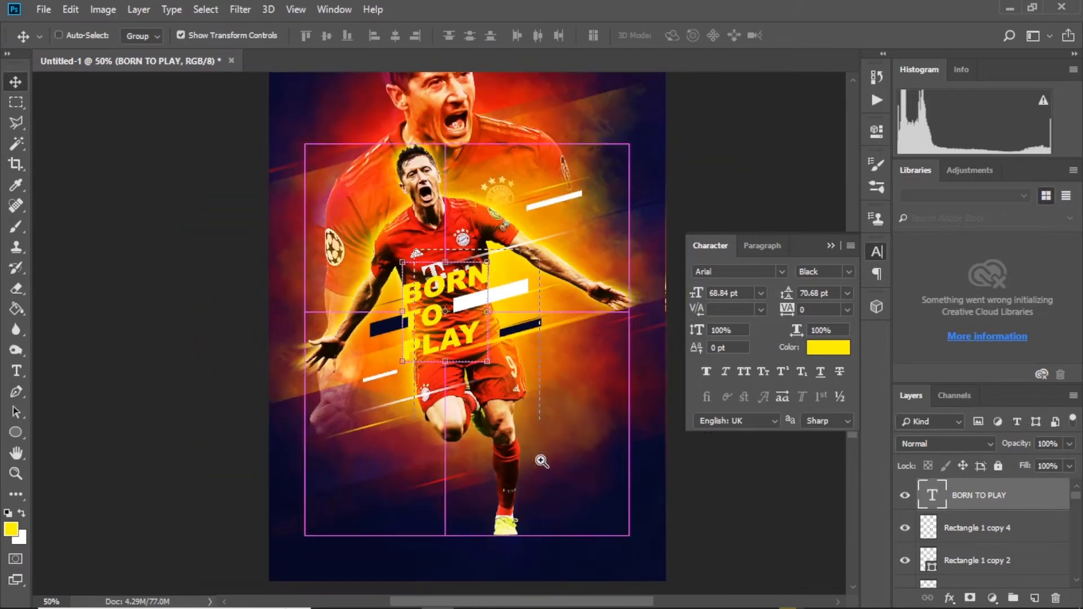
{"action": "left_click_drag", "start_coordinate": [510, 383], "coordinate": [564, 384]}
Step: Enlarge the text to about 148% and centre it over the player's chest
{"action": "key", "text": "ctrl+t"}
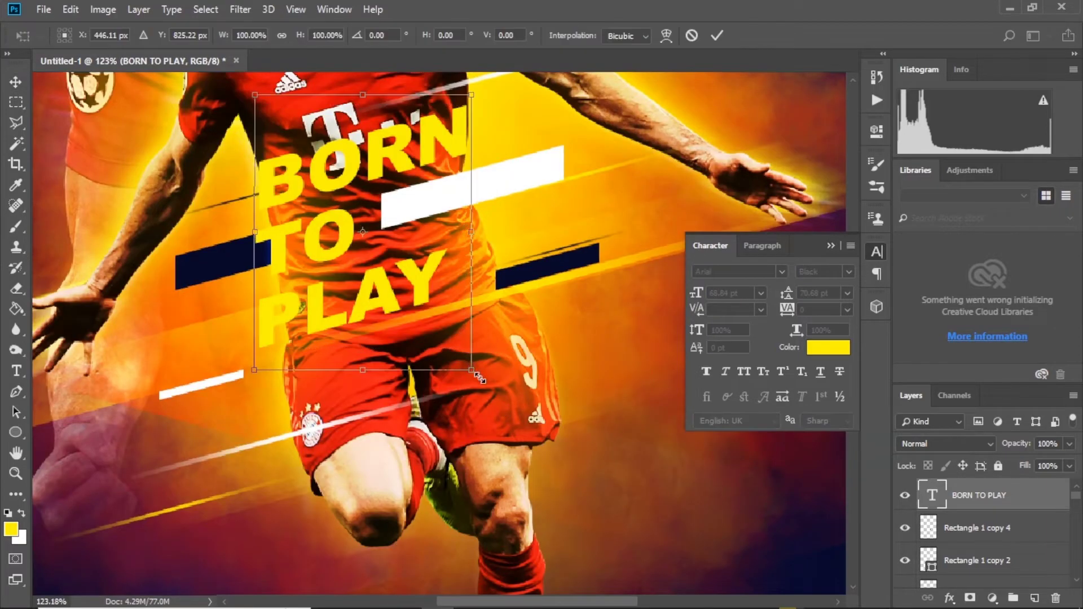
{"action": "left_click_drag", "start_coordinate": [468, 316], "coordinate": [567, 402]}
{"action": "left_click_drag", "start_coordinate": [468, 200], "coordinate": [453, 175]}
{"action": "key", "text": "ctrl+minus"}
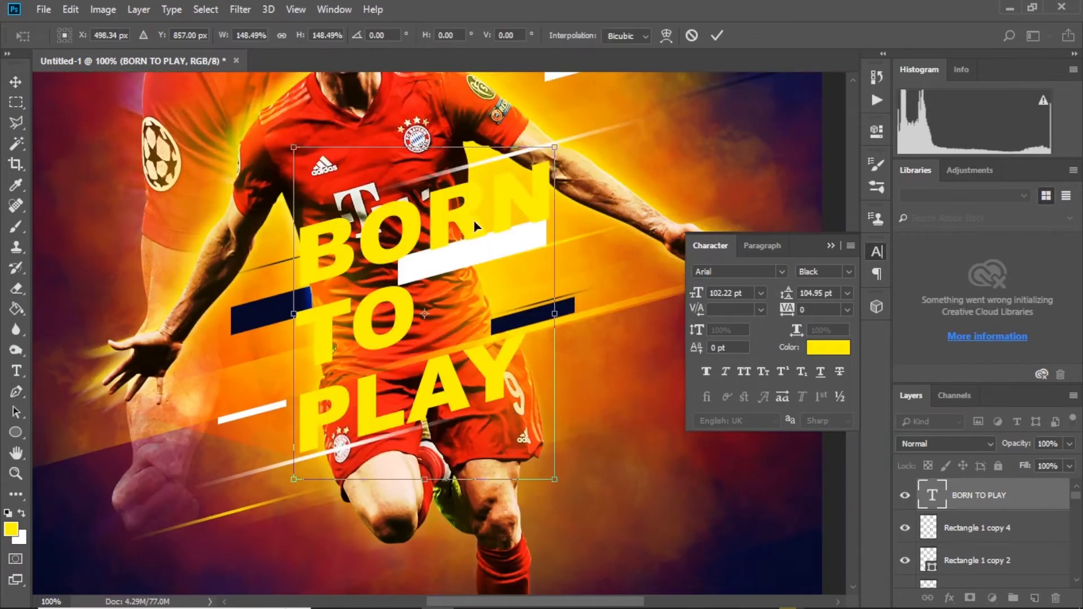
{"action": "left_click_drag", "start_coordinate": [455, 226], "coordinate": [455, 217]}
{"action": "key", "text": "Return"}
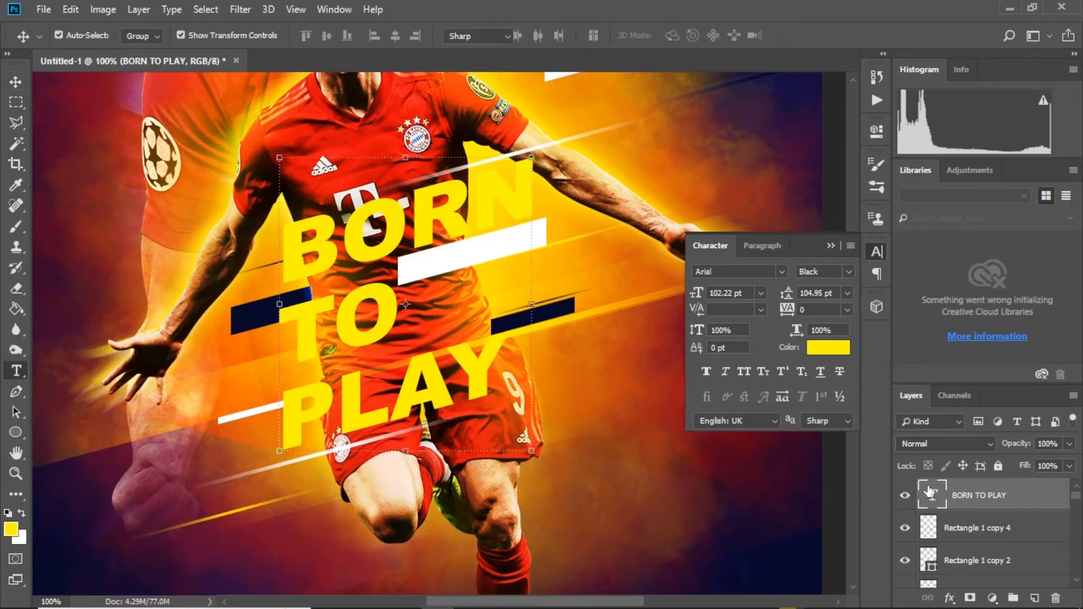
Step: Change the BORN TO PLAY text colour from yellow to white
{"action": "key", "text": "Return"}
{"action": "left_click", "coordinate": [22, 513]}
{"action": "left_click", "coordinate": [15, 82]}
{"action": "key", "text": "ctrl+0"}
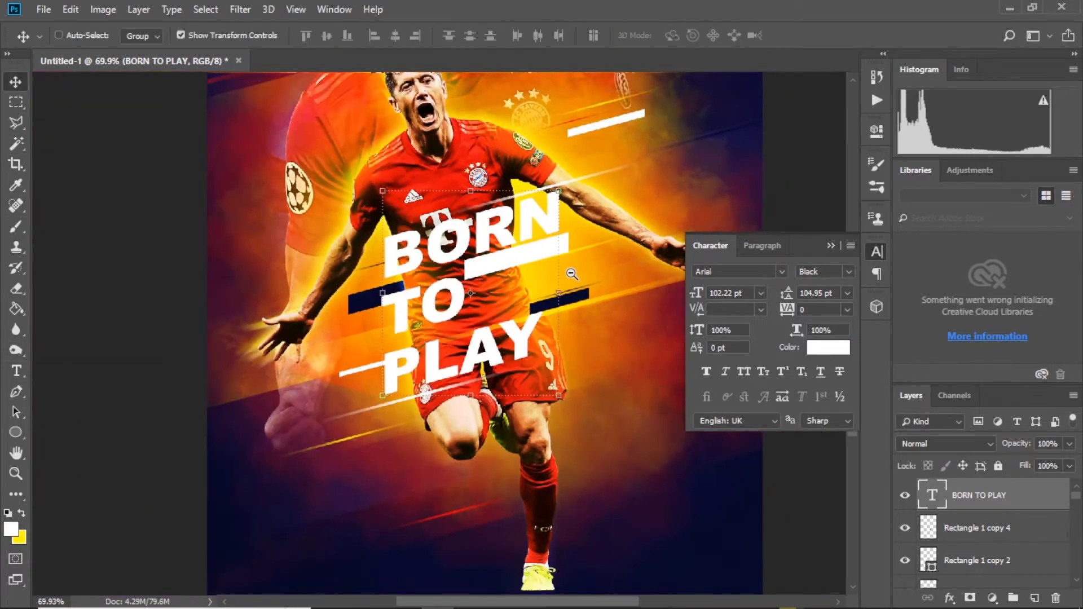
{"action": "mouse_move", "coordinate": [405, 306]}
{"action": "left_mouse_down"}
{"action": "mouse_move", "coordinate": [351, 288]}
{"action": "mouse_move", "coordinate": [503, 316]}
{"action": "left_mouse_up"}
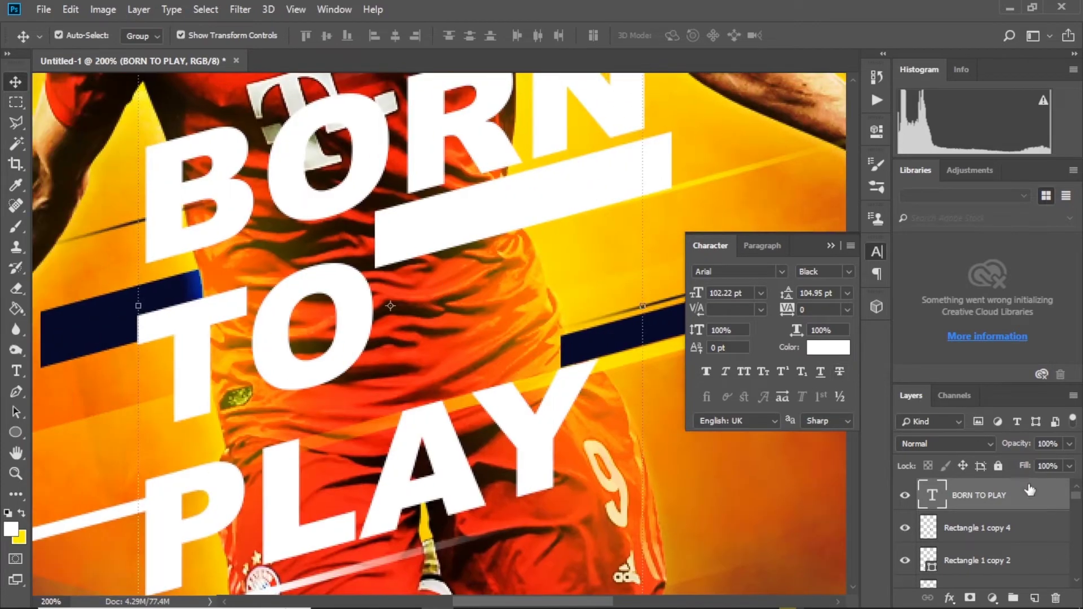
Step: Rasterise the BORN TO PLAY text layer and select the BORN letters
{"action": "right_click", "coordinate": [1029, 490]}
{"action": "left_click", "coordinate": [840, 231]}
{"action": "key", "text": "m"}
{"action": "scroll", "coordinate": [259, 216], "scroll_direction": "down", "scroll_amount": 1}
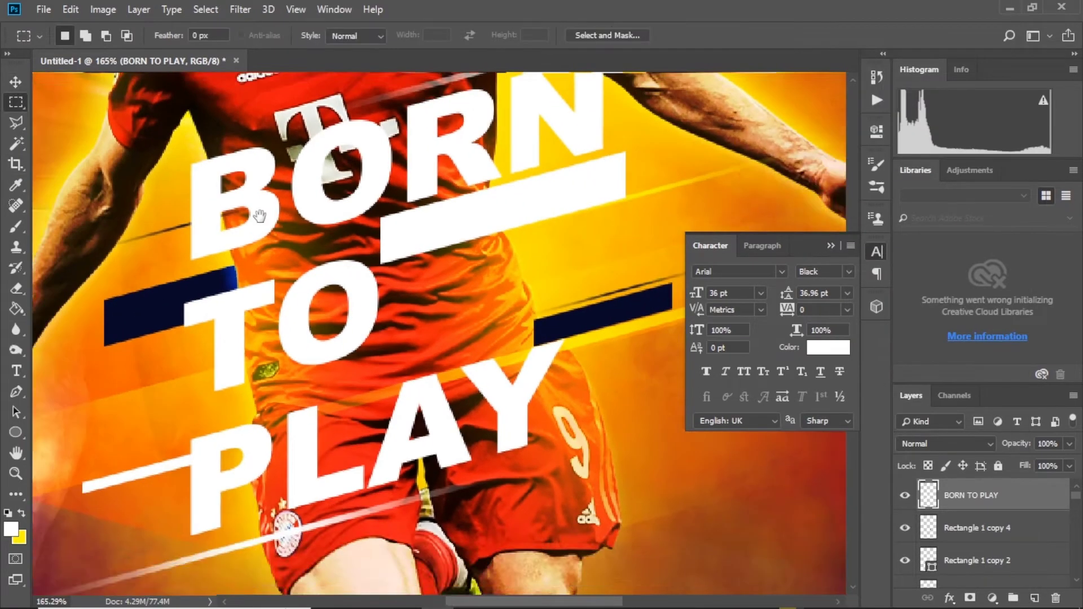
{"action": "left_click_drag", "start_coordinate": [259, 216], "coordinate": [242, 298]}
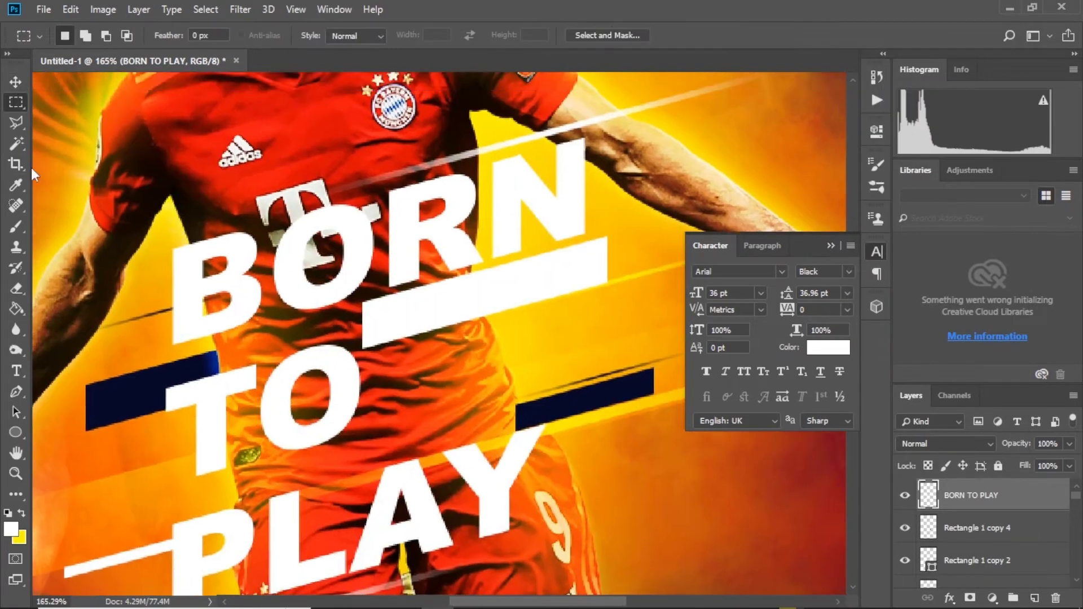
{"action": "left_click", "coordinate": [60, 188]}
{"action": "scroll", "coordinate": [394, 327], "scroll_direction": "down", "scroll_amount": 2}
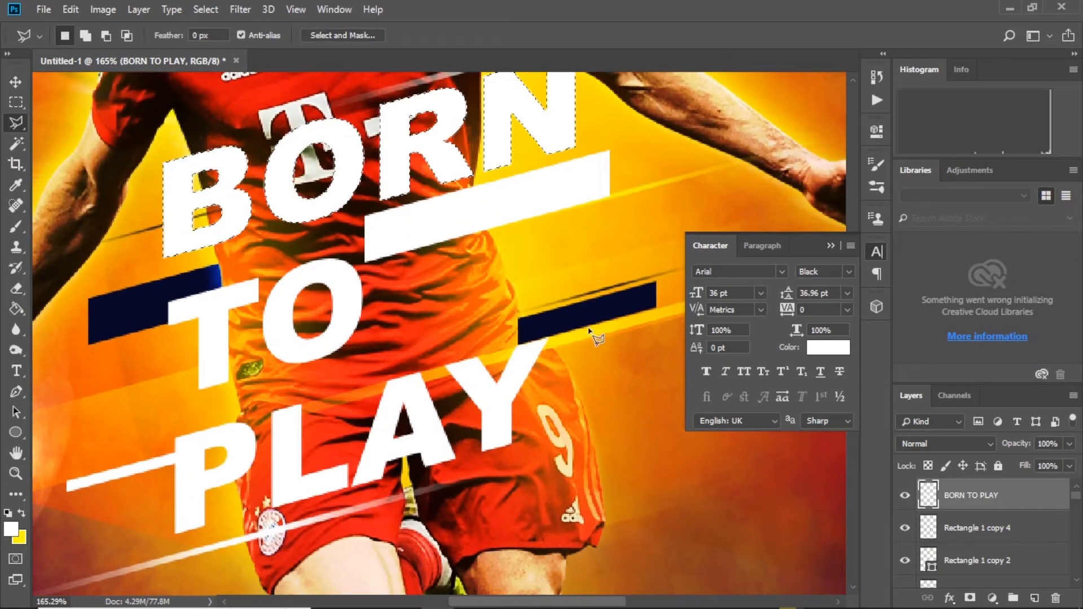
Step: Add a vertical guide at the text's left edge and align BORN and TO to it
{"action": "key", "text": "ctrl+r"}
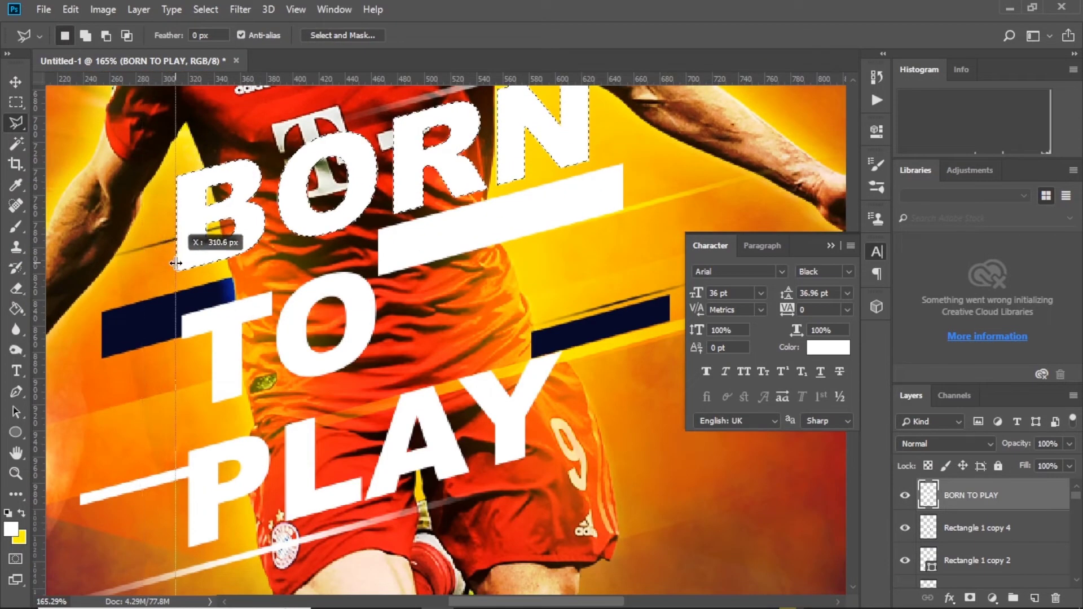
{"action": "left_click_drag", "start_coordinate": [188, 260], "coordinate": [189, 260]}
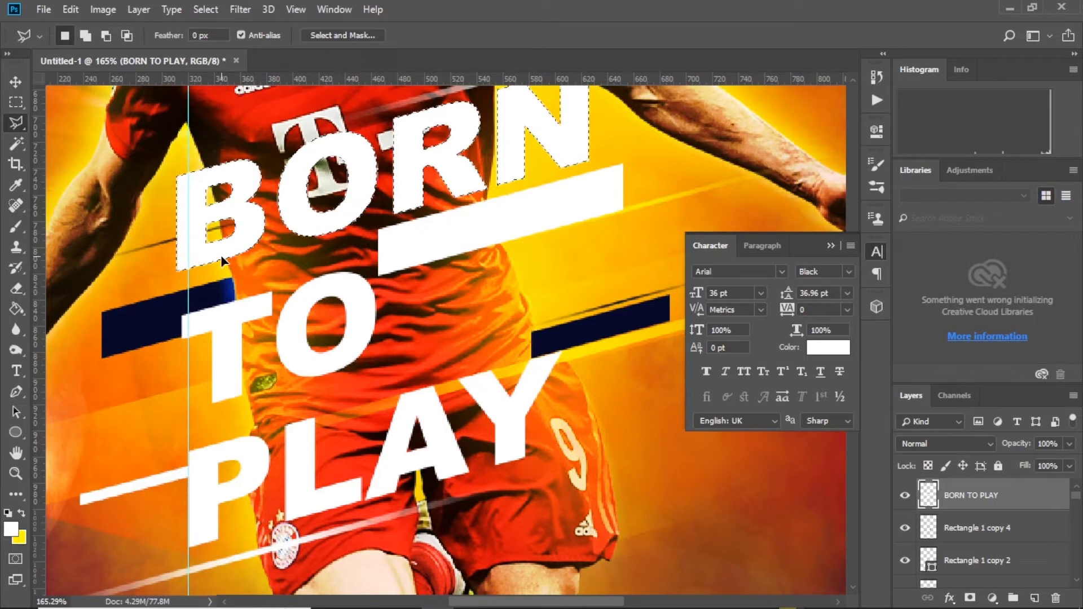
{"action": "left_click_drag", "start_coordinate": [363, 267], "coordinate": [370, 264]}
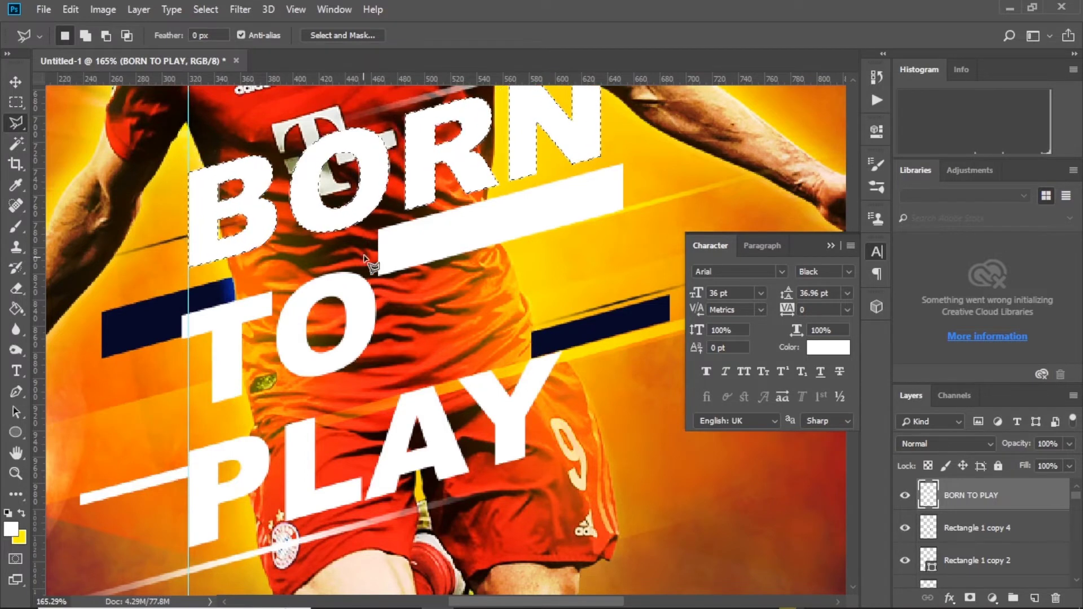
{"action": "left_click", "coordinate": [186, 289]}
{"action": "left_click_drag", "start_coordinate": [220, 303], "coordinate": [225, 307]}
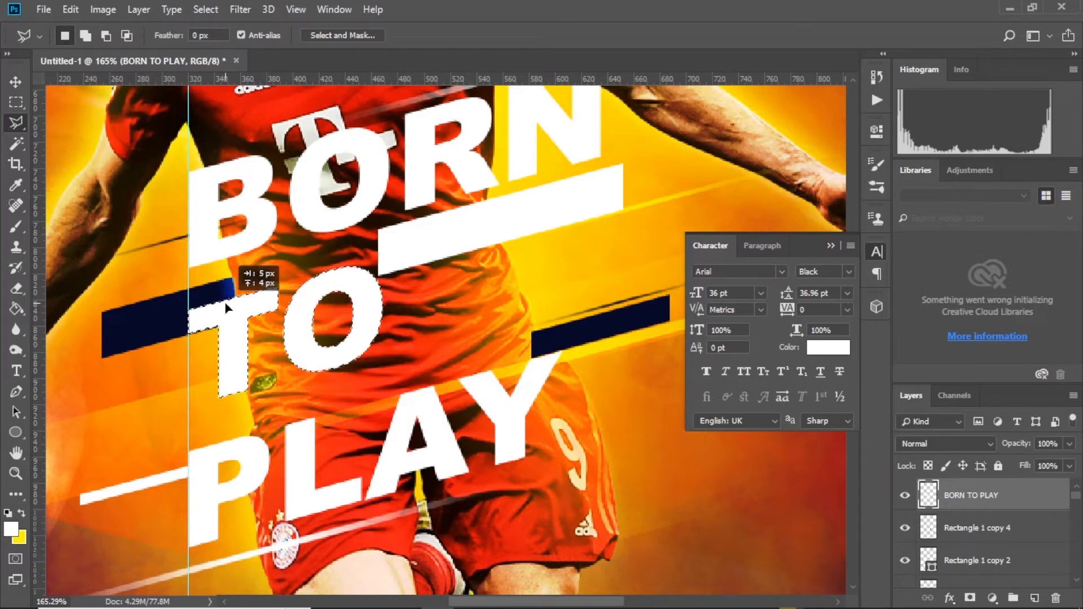
Step: Select a slanted band across the TO letters and offset it to cut them
{"action": "left_click", "coordinate": [350, 268]}
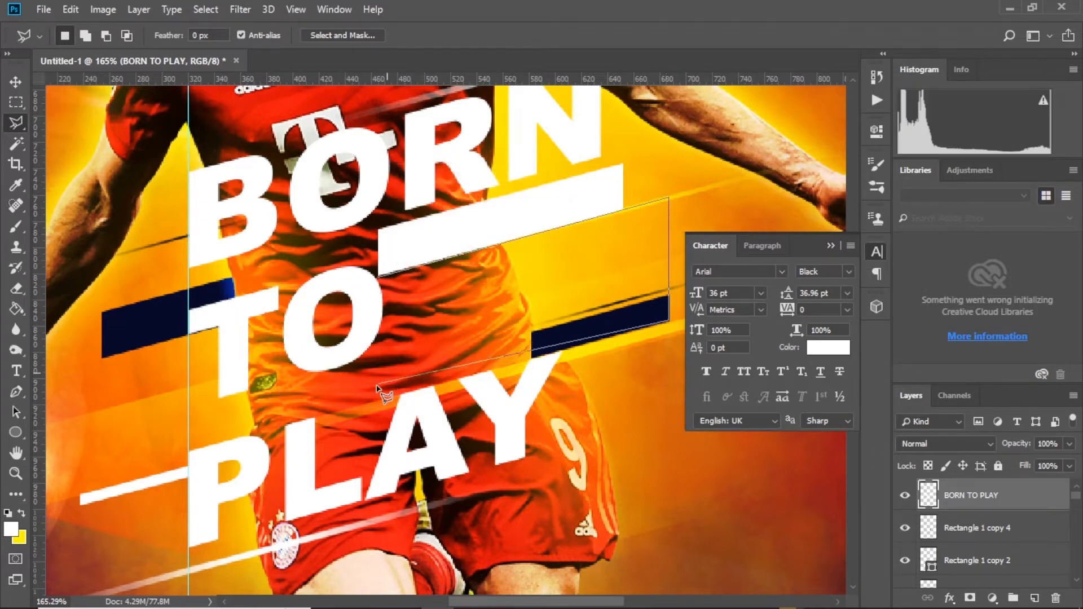
{"action": "left_click_drag", "start_coordinate": [376, 398], "coordinate": [273, 367]}
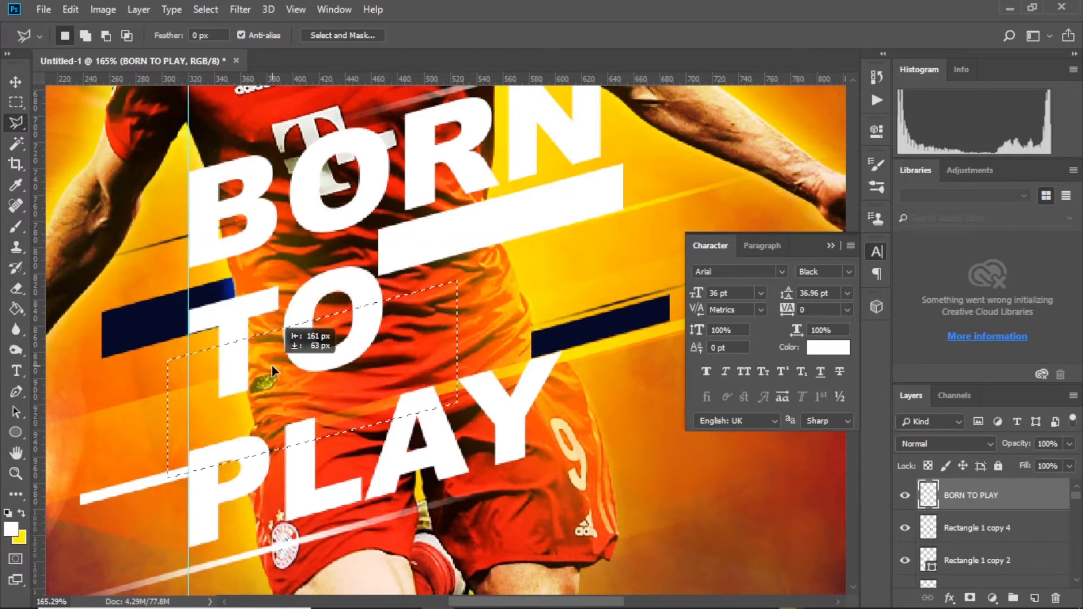
{"action": "key", "text": "alt"}
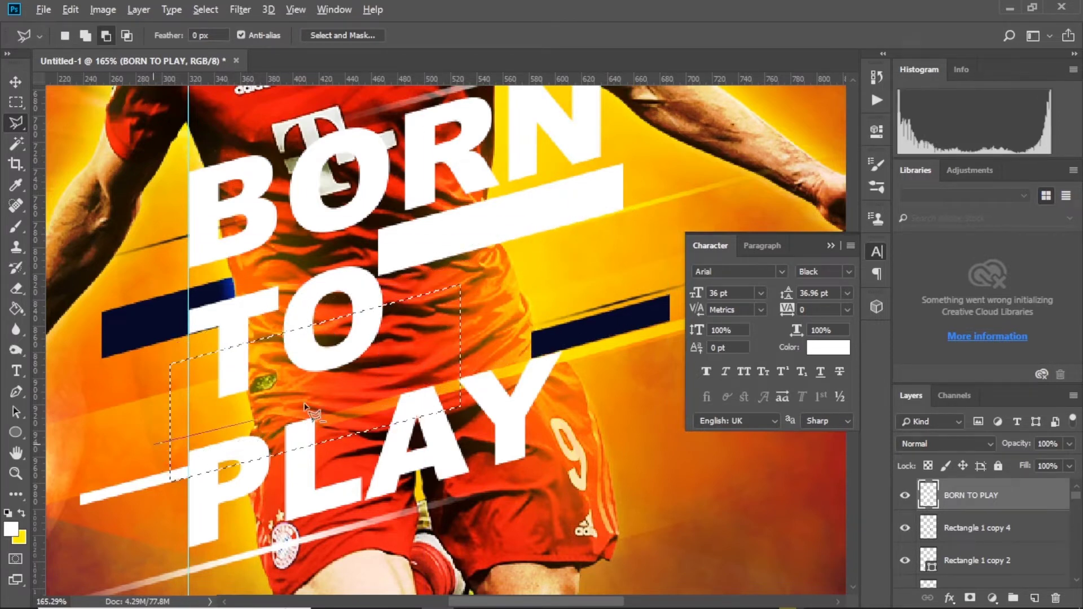
{"action": "left_click_drag", "start_coordinate": [188, 454], "coordinate": [235, 364]}
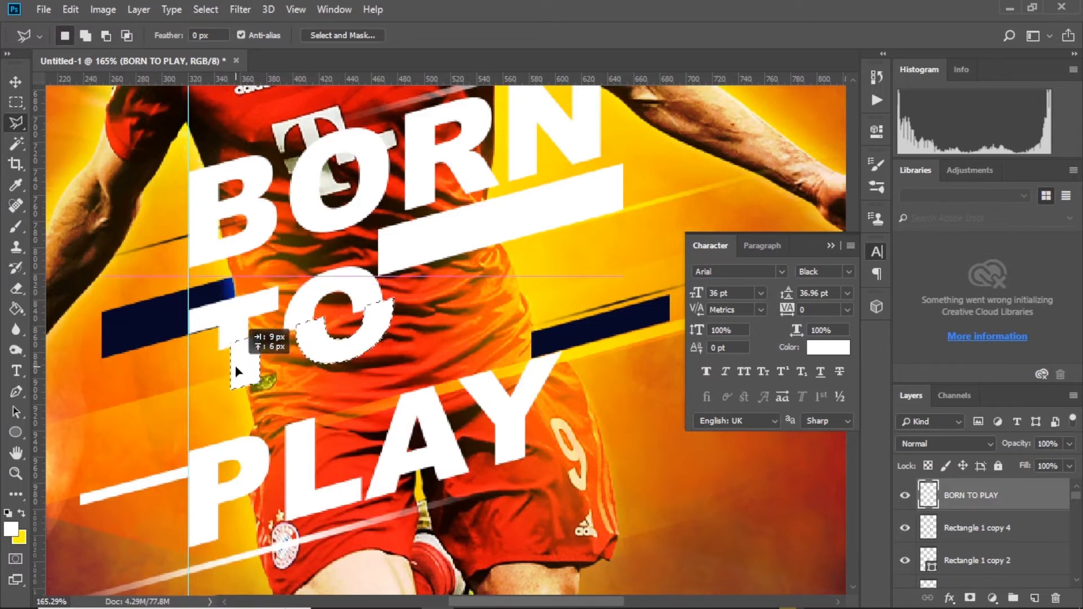
{"action": "key", "text": "ctrl+d"}
Step: Nudge the lower slice of TO slightly at 200% zoom, then return to 100%
{"action": "key", "text": "ctrl+minus"}
{"action": "key", "text": "ctrl+plus"}
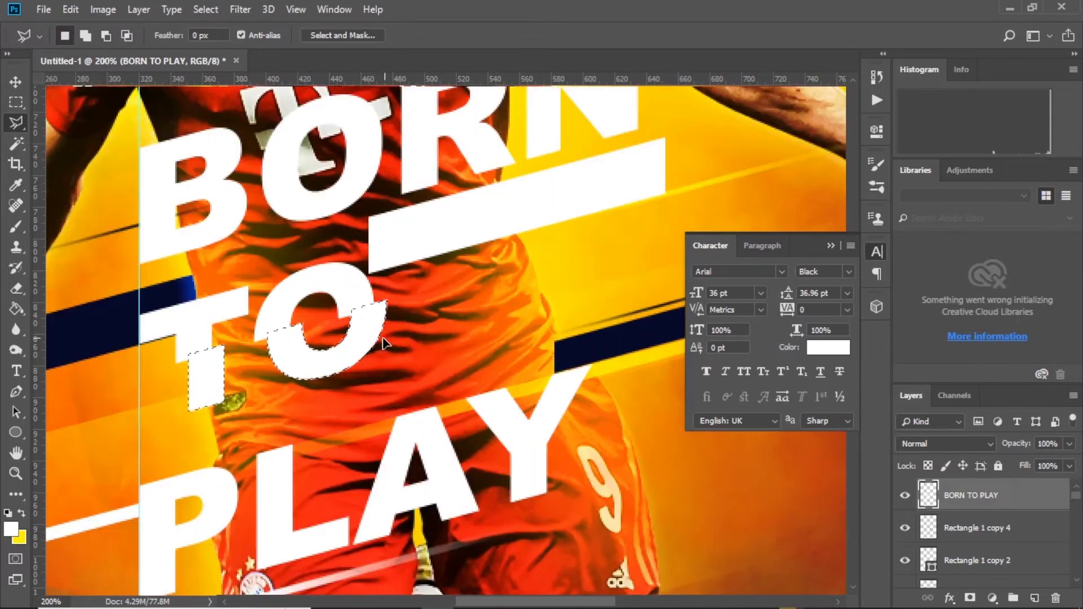
{"action": "left_click_drag", "start_coordinate": [326, 340], "coordinate": [344, 347]}
{"action": "scroll", "coordinate": [376, 379], "scroll_direction": "down", "scroll_amount": 3}
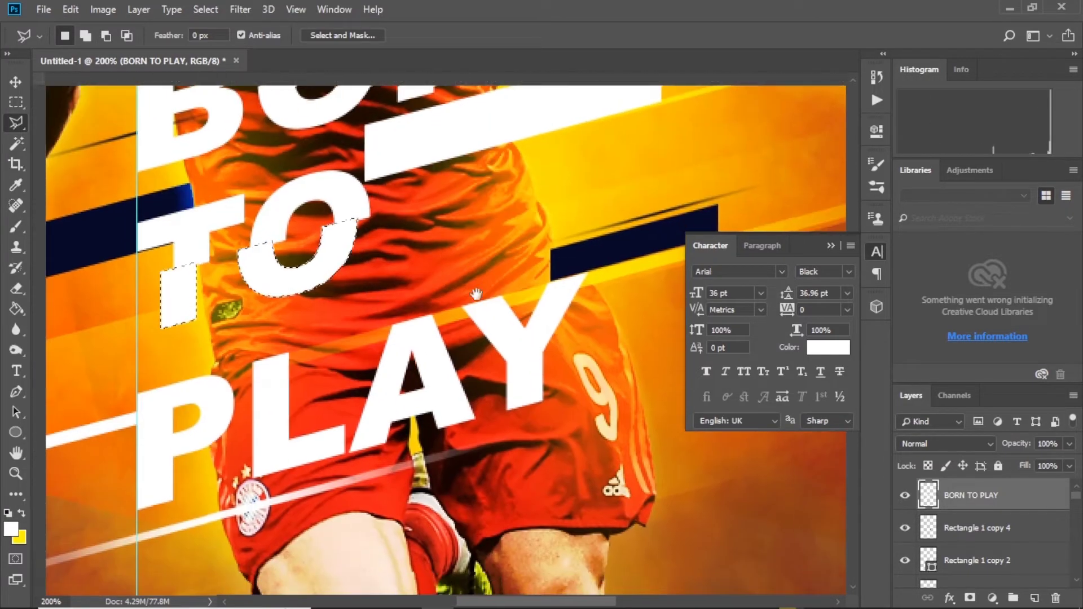
{"action": "key", "text": "ctrl+minus"}
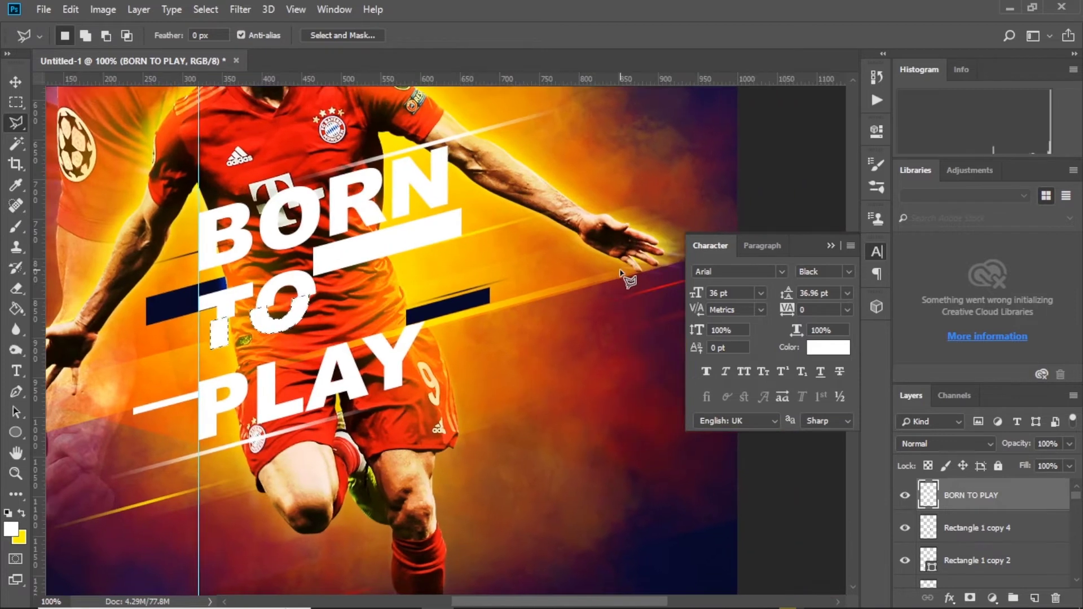
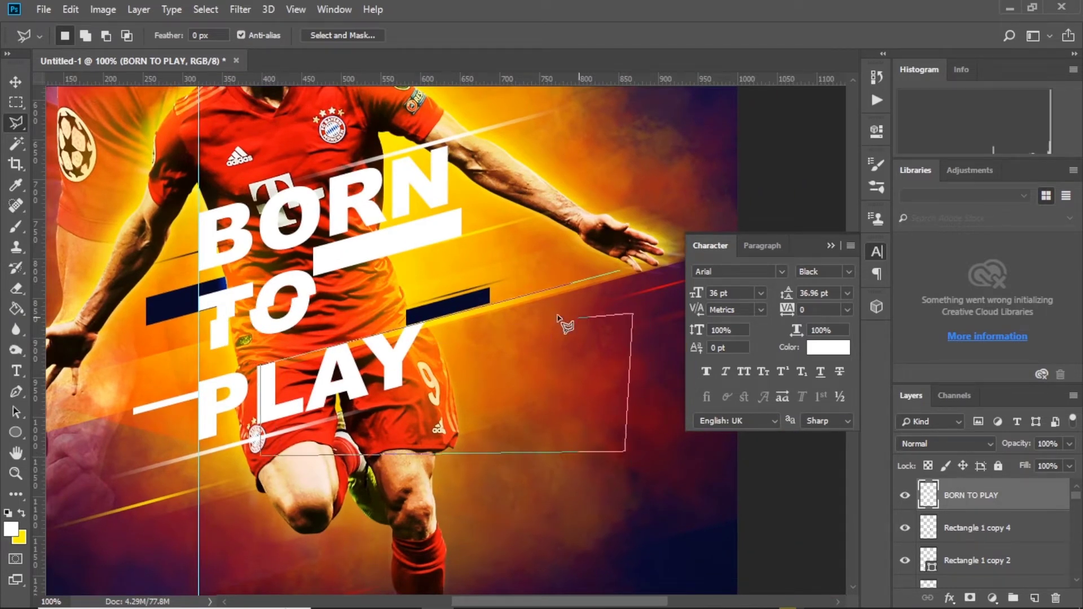
Step: Offset slanted slices of the lower lettering, including PLAY, then deselect
{"action": "left_click", "coordinate": [575, 322]}
{"action": "mouse_move", "coordinate": [356, 375]}
{"action": "left_mouse_down"}
{"action": "mouse_move", "coordinate": [370, 384]}
{"action": "mouse_move", "coordinate": [370, 367]}
{"action": "left_mouse_up"}
{"action": "key", "text": "ctrl+plus"}
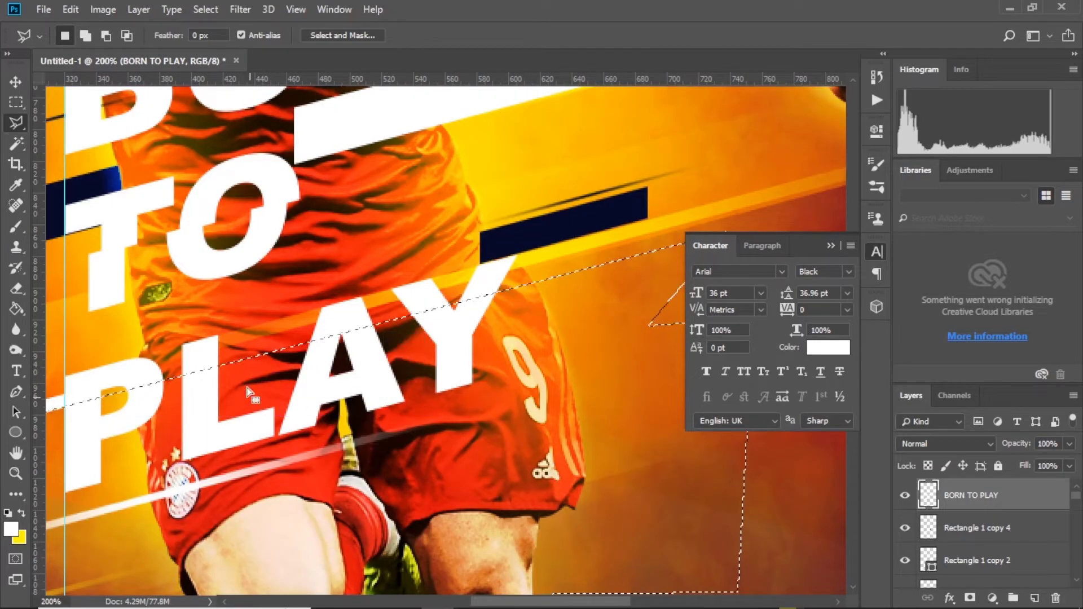
{"action": "key", "text": "ctrl+plus"}
{"action": "scroll", "coordinate": [222, 394], "scroll_direction": "left", "scroll_amount": 3}
{"action": "left_click_drag", "start_coordinate": [207, 407], "coordinate": [222, 400]}
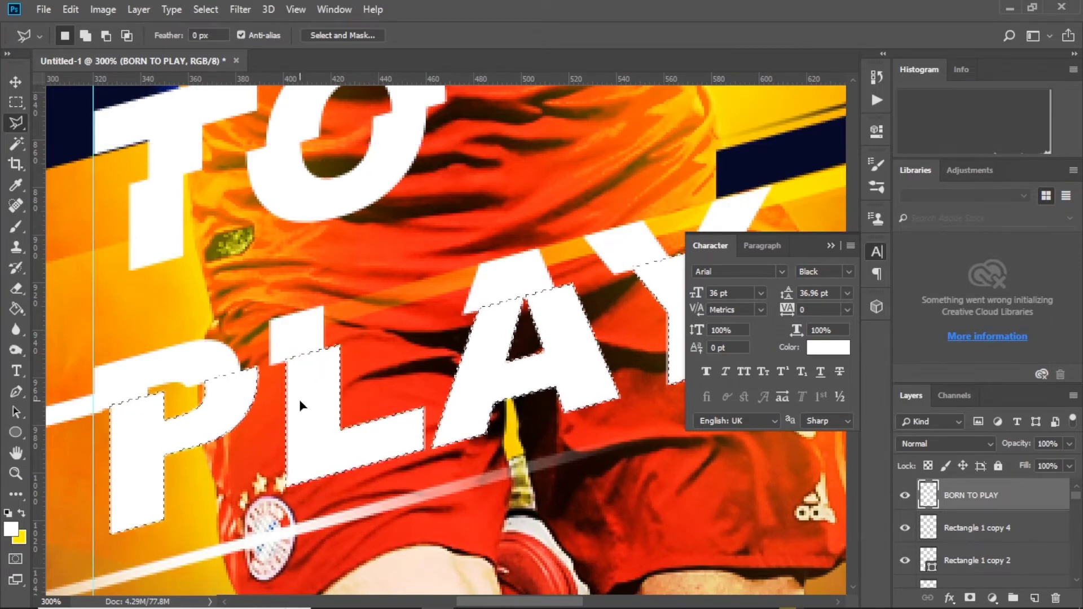
{"action": "key", "text": "ctrl+d"}
Step: Select a slanted band across BORN and offset it slightly
{"action": "key", "text": "ctrl+0"}
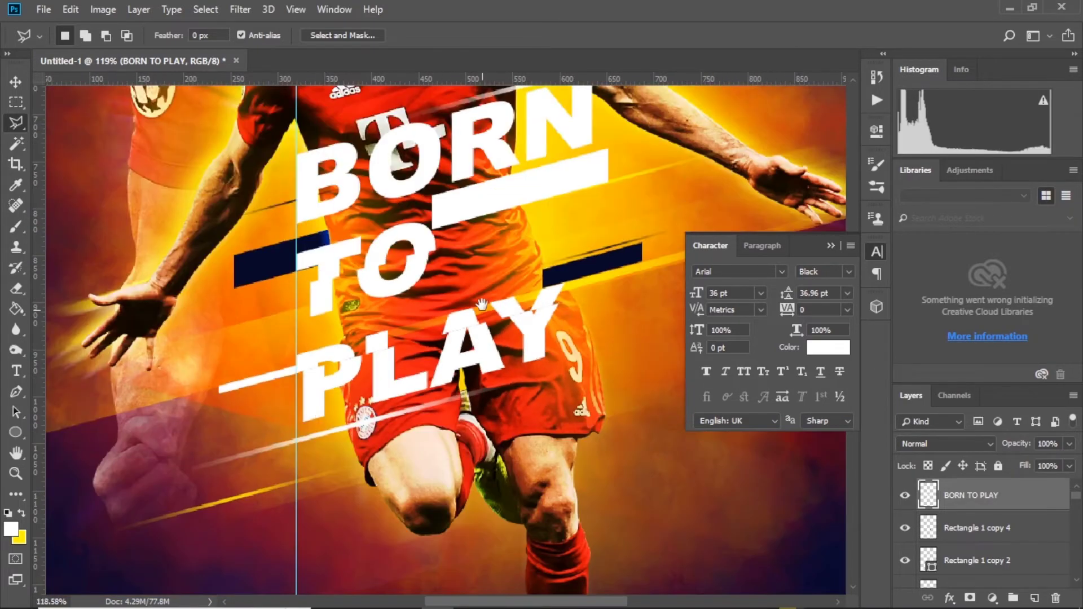
{"action": "key", "text": "ctrl+plus"}
{"action": "key", "text": "ctrl+plus"}
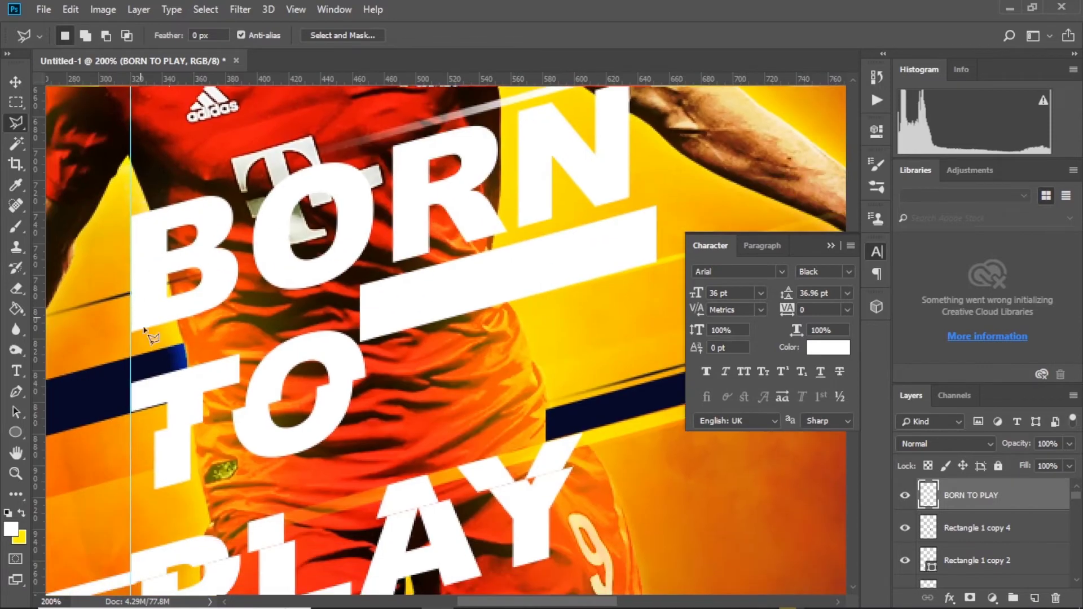
{"action": "left_click_drag", "start_coordinate": [349, 304], "coordinate": [189, 353]}
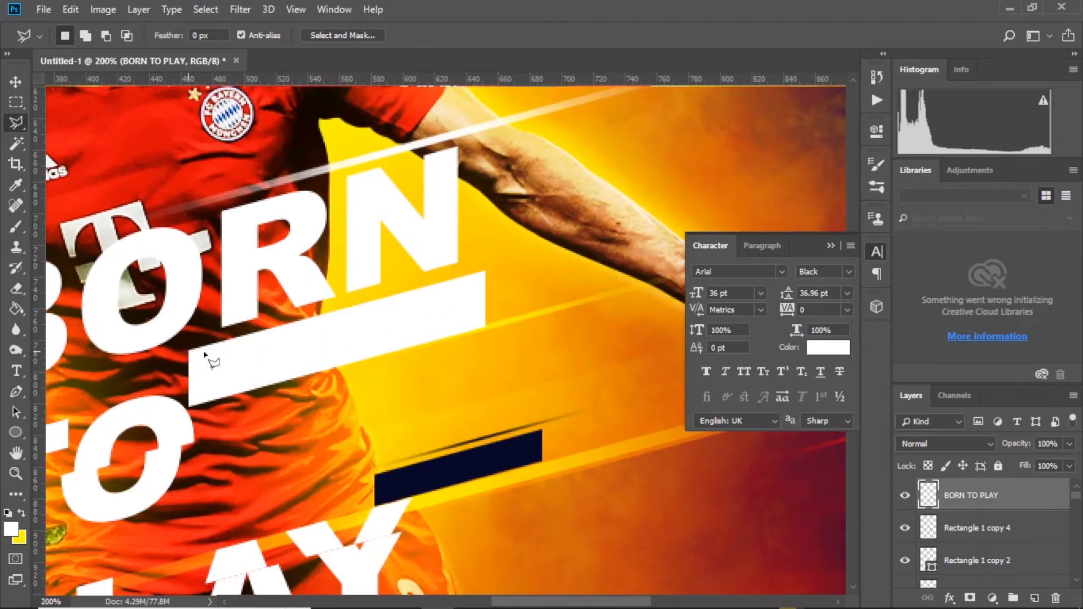
{"action": "double_click", "coordinate": [330, 508]}
{"action": "left_click_drag", "start_coordinate": [278, 367], "coordinate": [269, 314]}
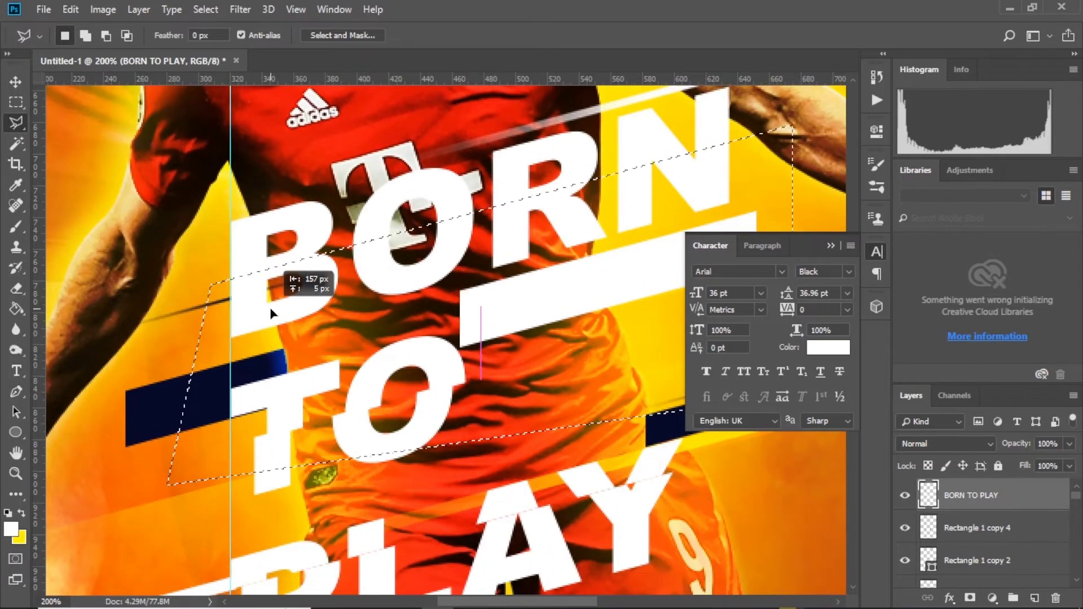
{"action": "scroll", "coordinate": [270, 313], "scroll_direction": "down", "scroll_amount": 3}
{"action": "scroll", "coordinate": [141, 364], "scroll_direction": "up", "scroll_amount": 1}
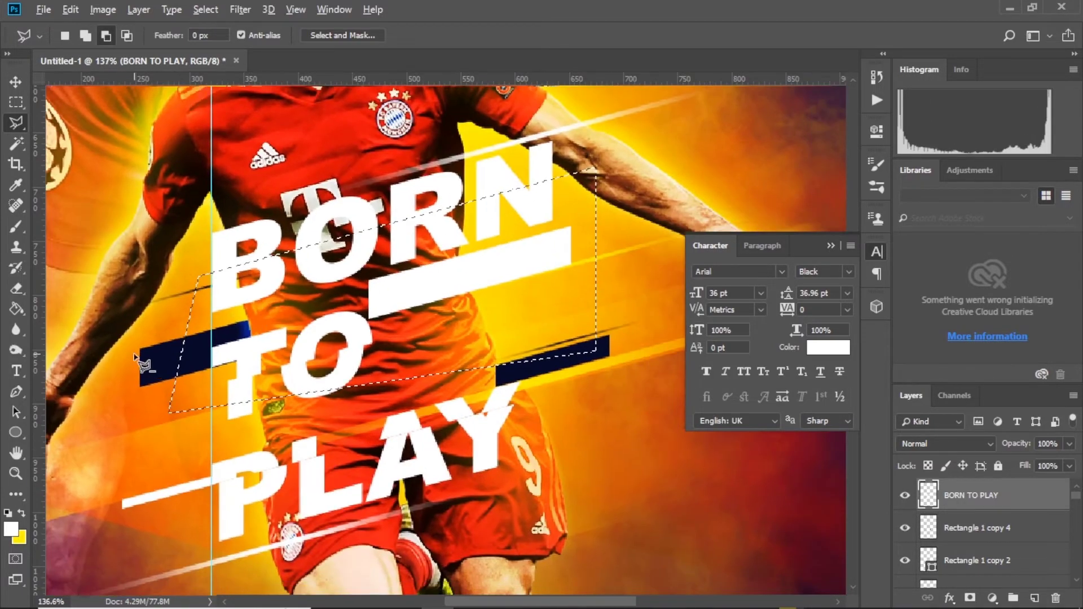
{"action": "double_click", "coordinate": [104, 308]}
{"action": "key", "text": "ctrl+plus"}
{"action": "left_click_drag", "start_coordinate": [299, 241], "coordinate": [309, 246]}
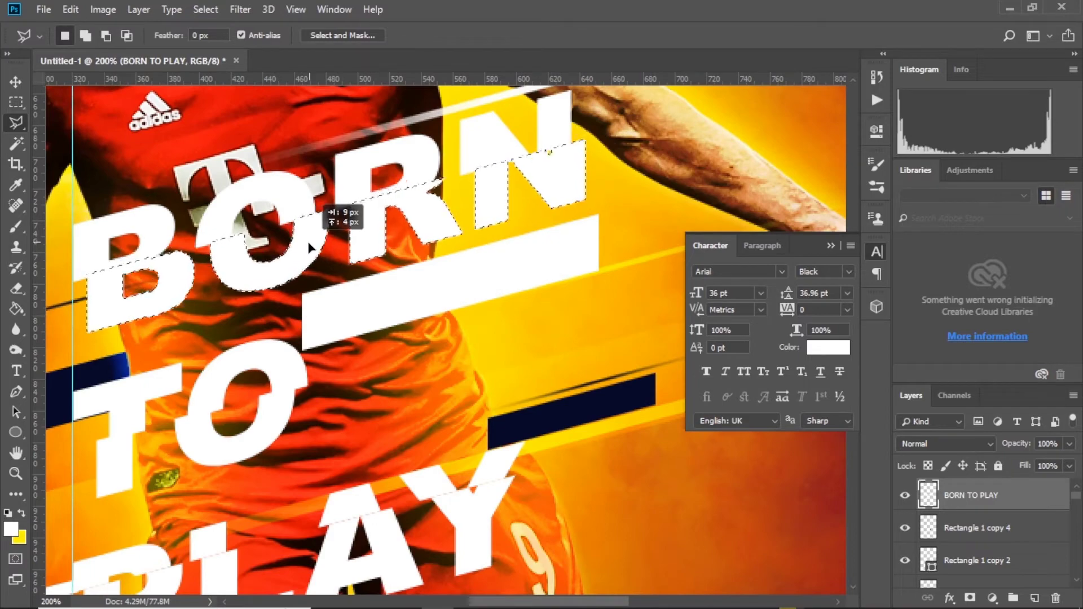
{"action": "scroll", "coordinate": [305, 270], "scroll_direction": "down", "scroll_amount": 2}
{"action": "scroll", "coordinate": [299, 310], "scroll_direction": "down", "scroll_amount": 2}
{"action": "scroll", "coordinate": [292, 343], "scroll_direction": "down", "scroll_amount": 1}
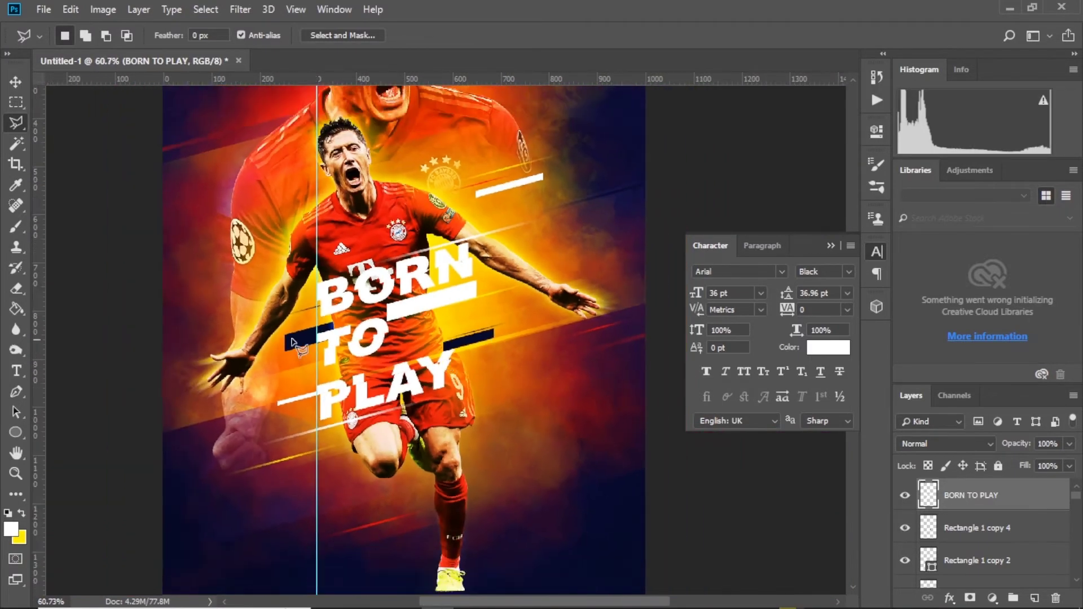
{"action": "left_click", "coordinate": [15, 85]}
Step: Copy the top white bar down across PLAY and rasterize the copy
{"action": "scroll", "coordinate": [516, 242], "scroll_direction": "up", "scroll_amount": 1}
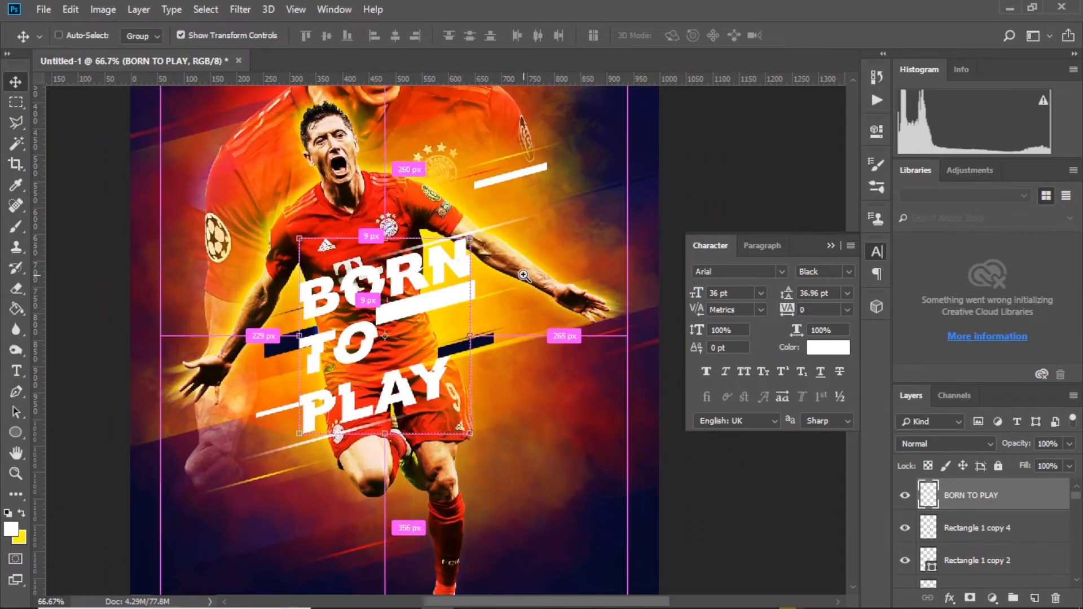
{"action": "scroll", "coordinate": [516, 243], "scroll_direction": "up", "scroll_amount": 1}
{"action": "scroll", "coordinate": [516, 243], "scroll_direction": "up", "scroll_amount": 1}
{"action": "left_click", "coordinate": [512, 153]}
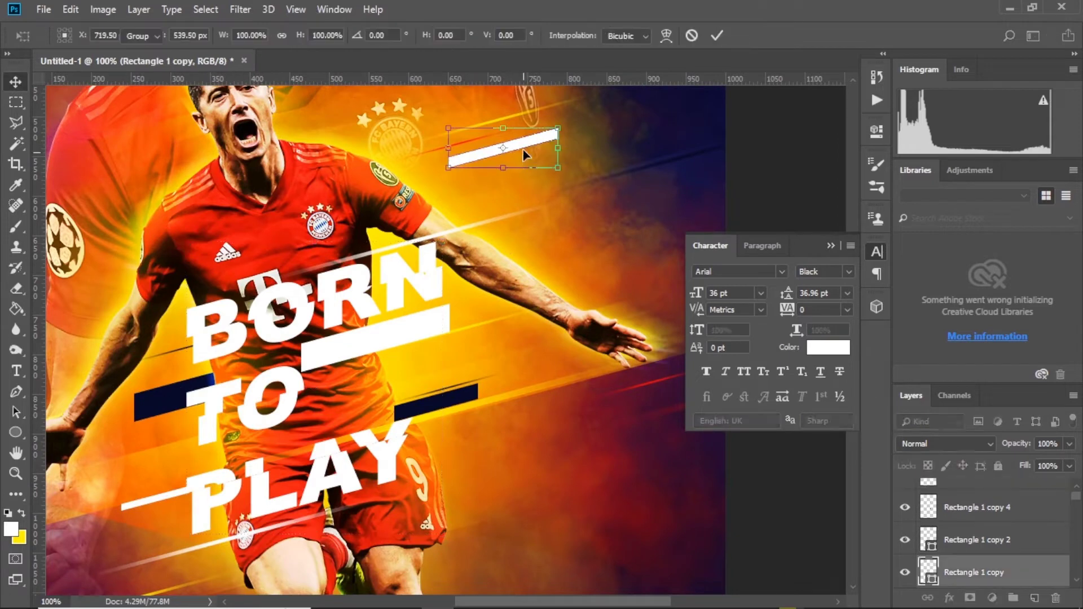
{"action": "left_click_drag", "start_coordinate": [523, 150], "coordinate": [424, 454]}
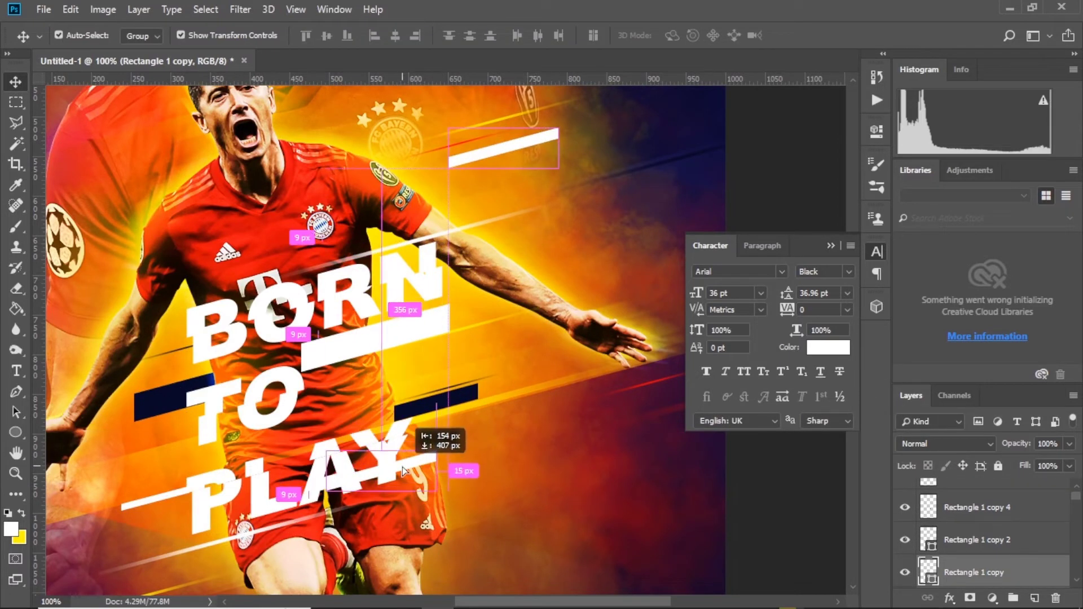
{"action": "left_click_drag", "start_coordinate": [424, 454], "coordinate": [421, 457]}
{"action": "scroll", "coordinate": [417, 468], "scroll_direction": "up", "scroll_amount": 1}
{"action": "scroll", "coordinate": [415, 478], "scroll_direction": "up", "scroll_amount": 1}
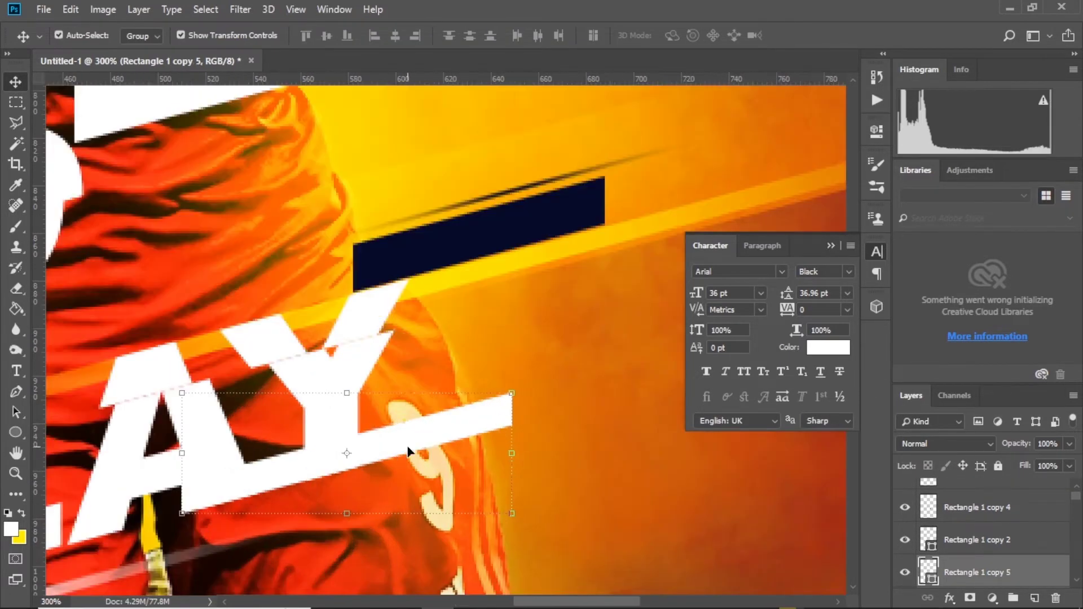
{"action": "right_click", "coordinate": [1010, 570]}
{"action": "left_click", "coordinate": [845, 219]}
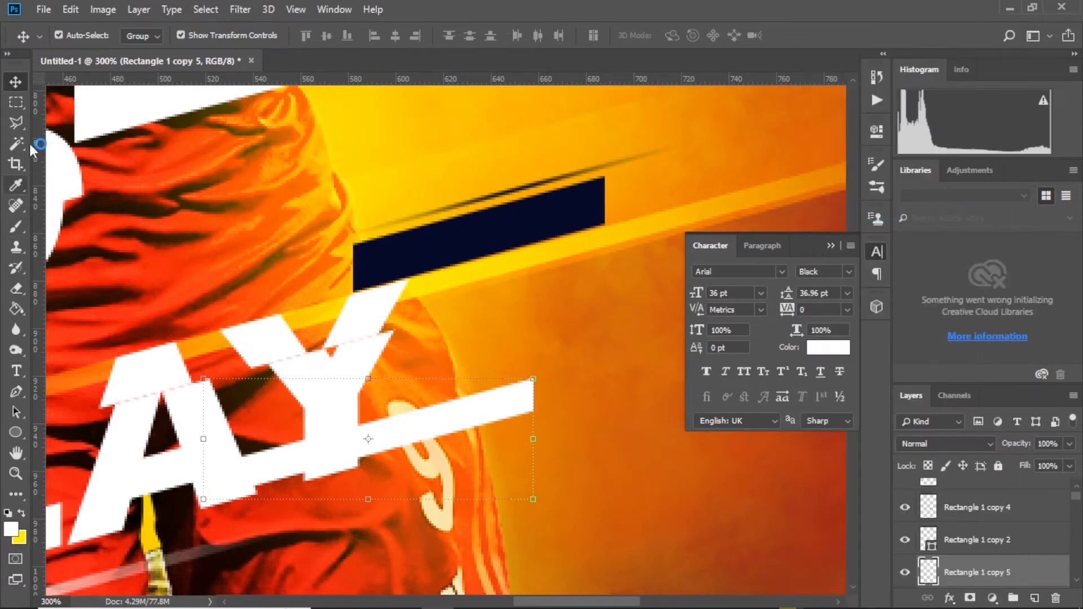
Step: Delete the bar's overlap with the letters and shrink it to sit just past the Y
{"action": "key", "text": "l"}
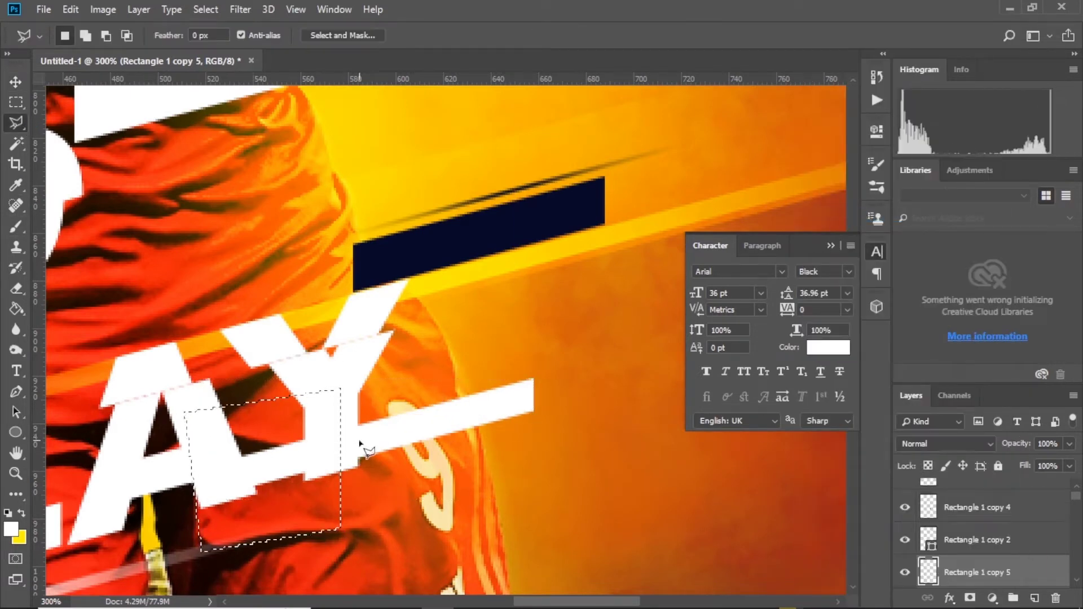
{"action": "key", "text": "Delete"}
{"action": "left_click", "coordinate": [16, 82]}
{"action": "left_click_drag", "start_coordinate": [528, 458], "coordinate": [516, 452]}
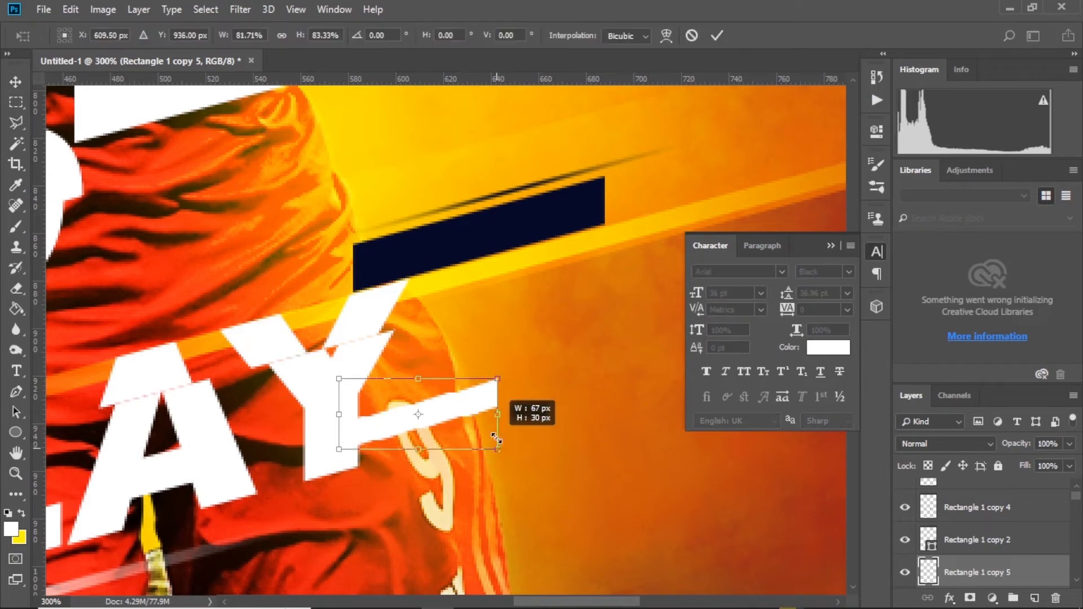
{"action": "key", "text": "Return"}
{"action": "scroll", "coordinate": [516, 340], "scroll_direction": "down", "scroll_amount": 2}
{"action": "scroll", "coordinate": [516, 340], "scroll_direction": "down", "scroll_amount": 1}
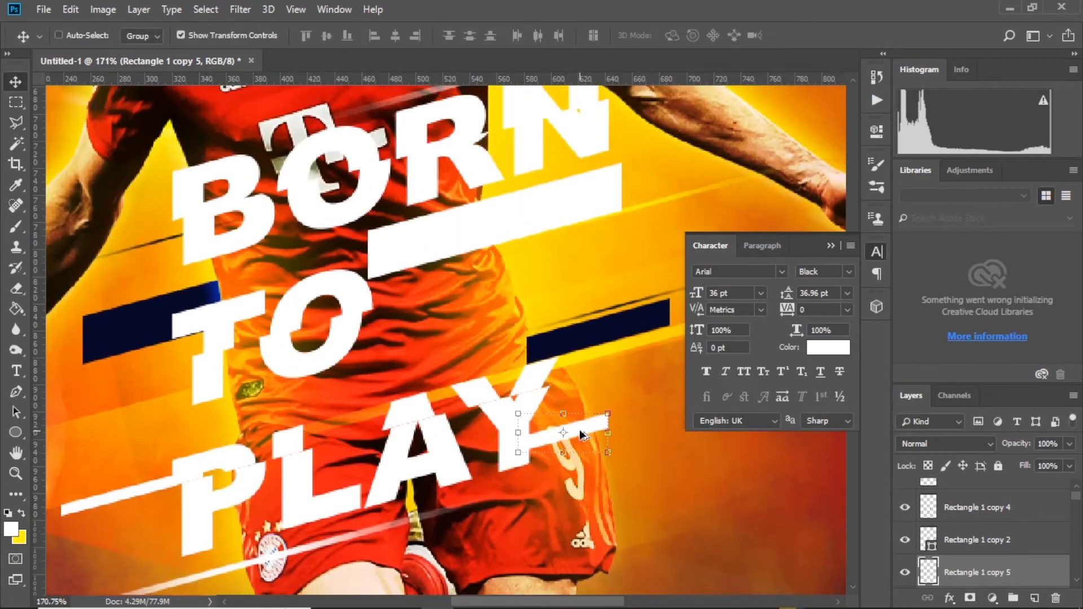
{"action": "mouse_move", "coordinate": [579, 428]}
{"action": "left_mouse_down"}
{"action": "mouse_move", "coordinate": [412, 312]}
{"action": "mouse_move", "coordinate": [394, 313]}
{"action": "mouse_move", "coordinate": [405, 299]}
{"action": "left_mouse_up"}
Step: Duplicate the short bar as a smaller copy beside TO
{"action": "key", "text": "ctrl+j"}
{"action": "key", "text": "ctrl+t"}
{"action": "key", "text": "Return"}
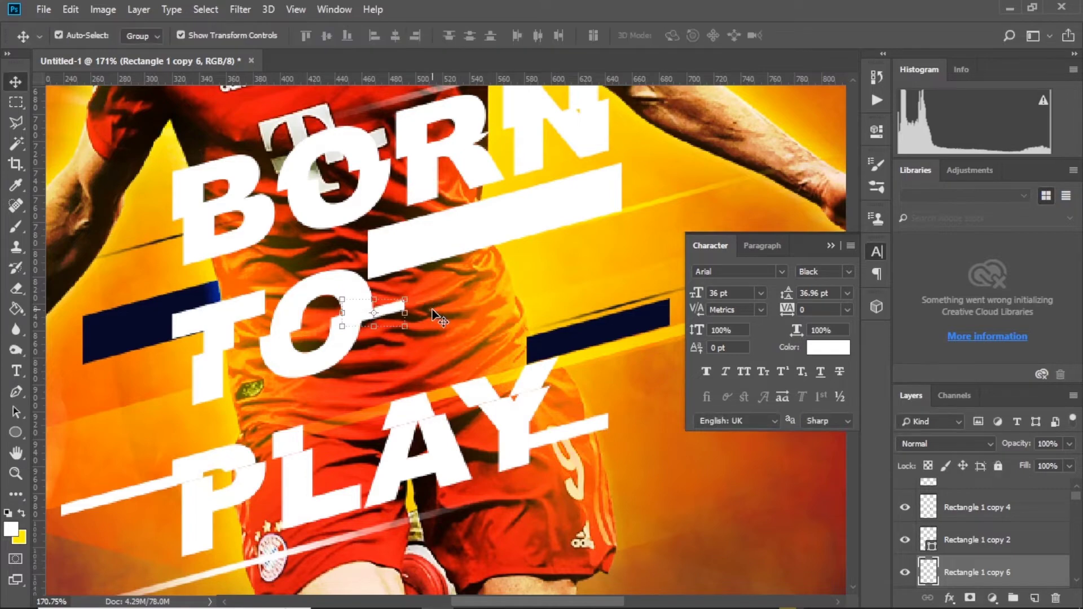
{"action": "key", "text": "ctrl+0"}
{"action": "left_click", "coordinate": [621, 411]}
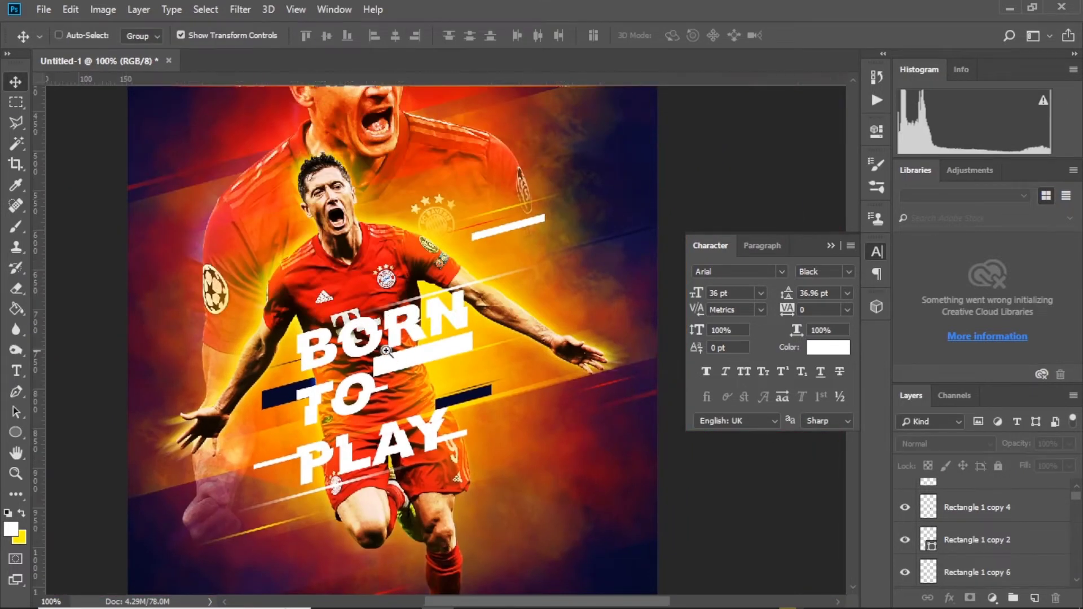
{"action": "key", "text": "ctrl+plus"}
Step: Hide the copy and give the original BORN TO PLAY layer a navy 070827 Color Overlay
{"action": "left_click", "coordinate": [992, 482]}
{"action": "left_click", "coordinate": [916, 530]}
{"action": "left_click", "coordinate": [905, 495]}
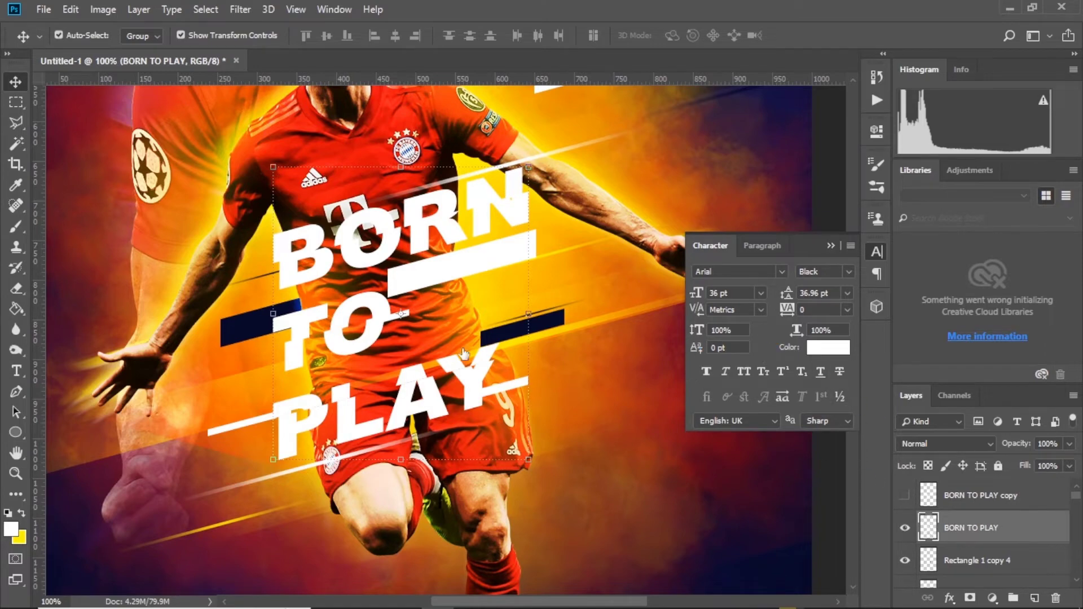
{"action": "double_click", "coordinate": [1010, 527]}
{"action": "left_click", "coordinate": [507, 380]}
{"action": "left_click", "coordinate": [839, 220]}
{"action": "type", "text": "070827"}
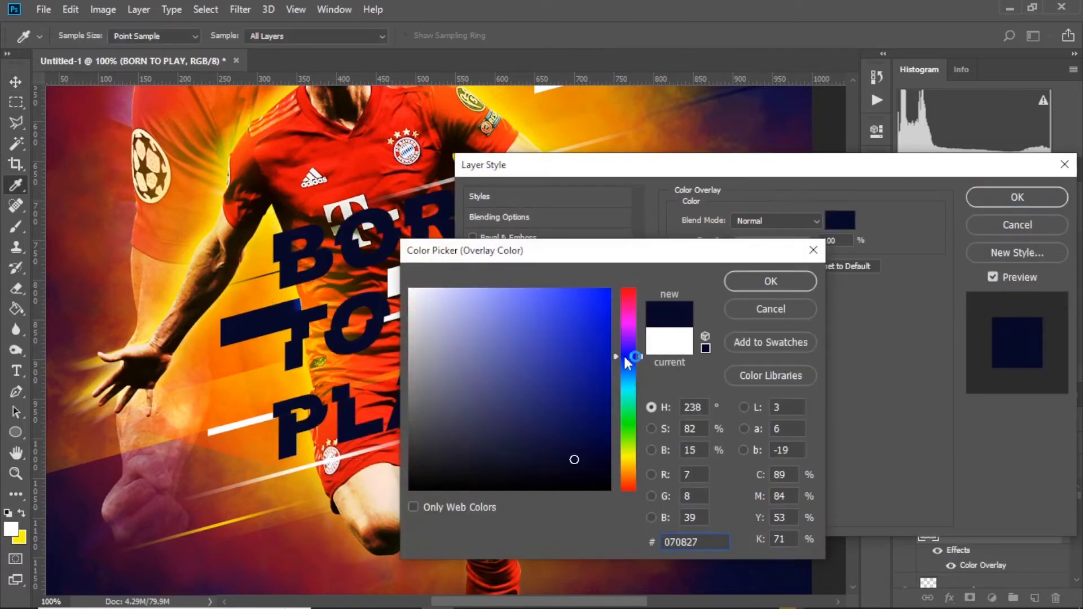
{"action": "key", "text": "Return"}
{"action": "key", "text": "Return"}
Step: Show the copy layer again and offset the white text slightly from its navy shadow
{"action": "left_click", "coordinate": [904, 495]}
{"action": "left_click", "coordinate": [981, 495]}
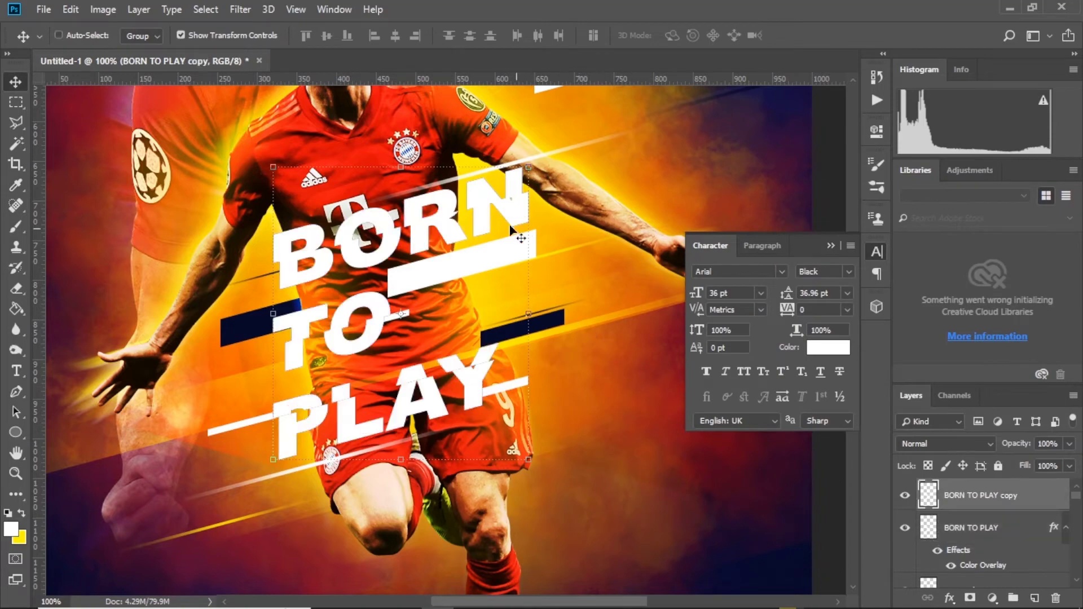
{"action": "left_click_drag", "start_coordinate": [485, 200], "coordinate": [485, 197]}
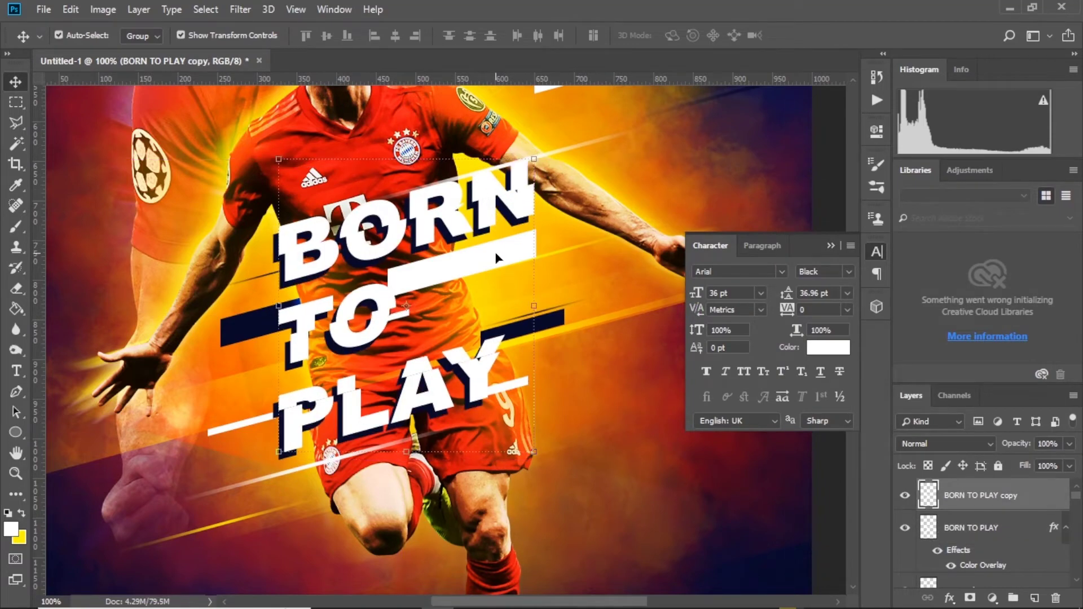
{"action": "scroll", "coordinate": [453, 265], "scroll_direction": "down", "scroll_amount": 2}
{"action": "scroll", "coordinate": [453, 265], "scroll_direction": "down", "scroll_amount": 1}
{"action": "scroll", "coordinate": [406, 389], "scroll_direction": "up", "scroll_amount": 2}
{"action": "scroll", "coordinate": [406, 389], "scroll_direction": "up", "scroll_amount": 2}
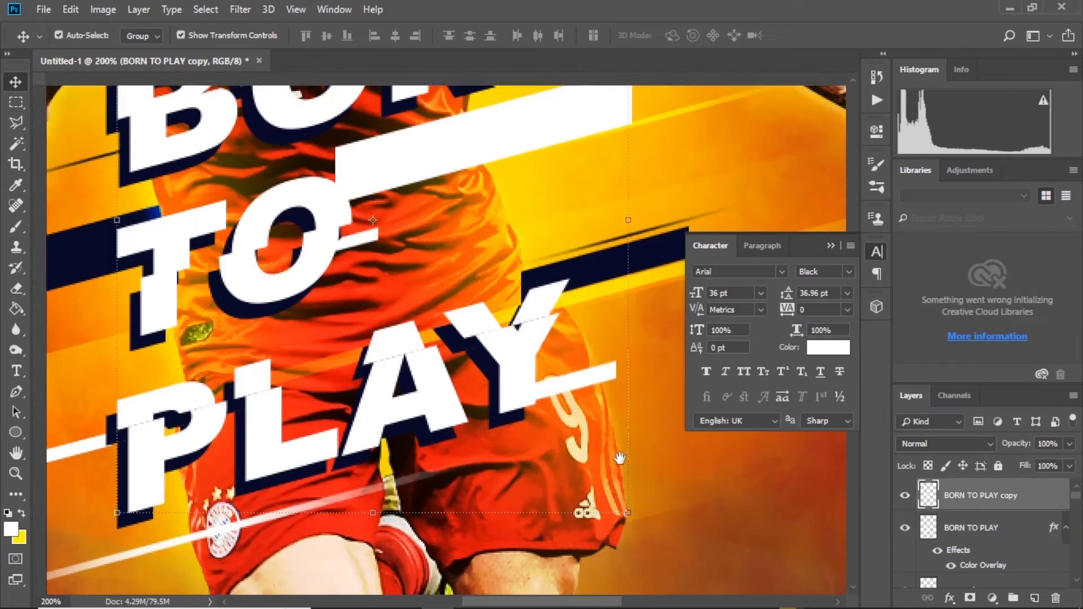
Step: Change the shadow's overlay colour to red ff0000 and nudge it slightly up and right
{"action": "double_click", "coordinate": [981, 565]}
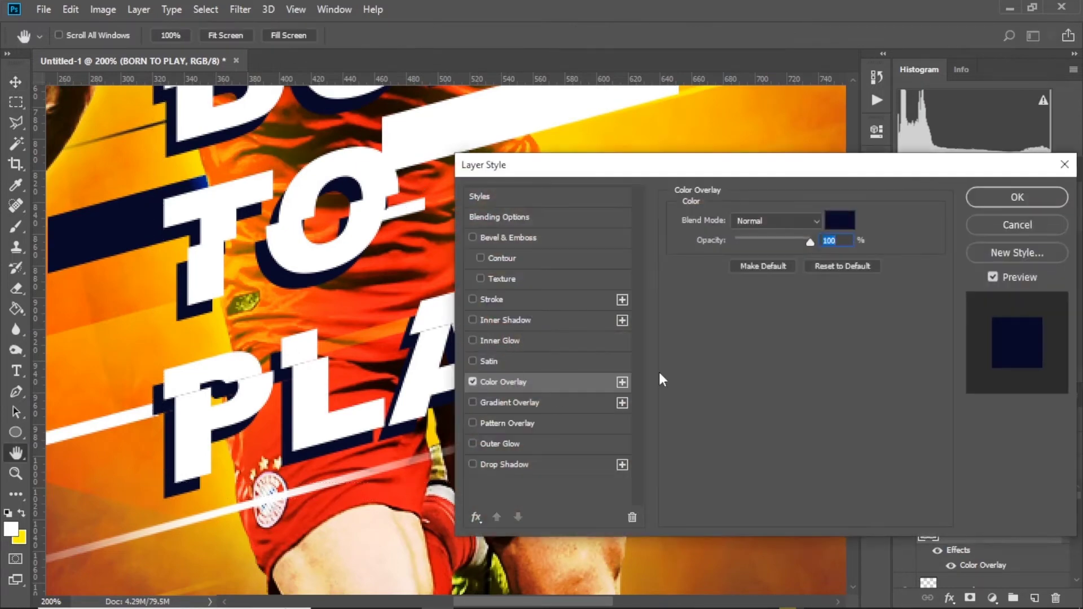
{"action": "left_click", "coordinate": [838, 220]}
{"action": "type", "text": "ff0000"}
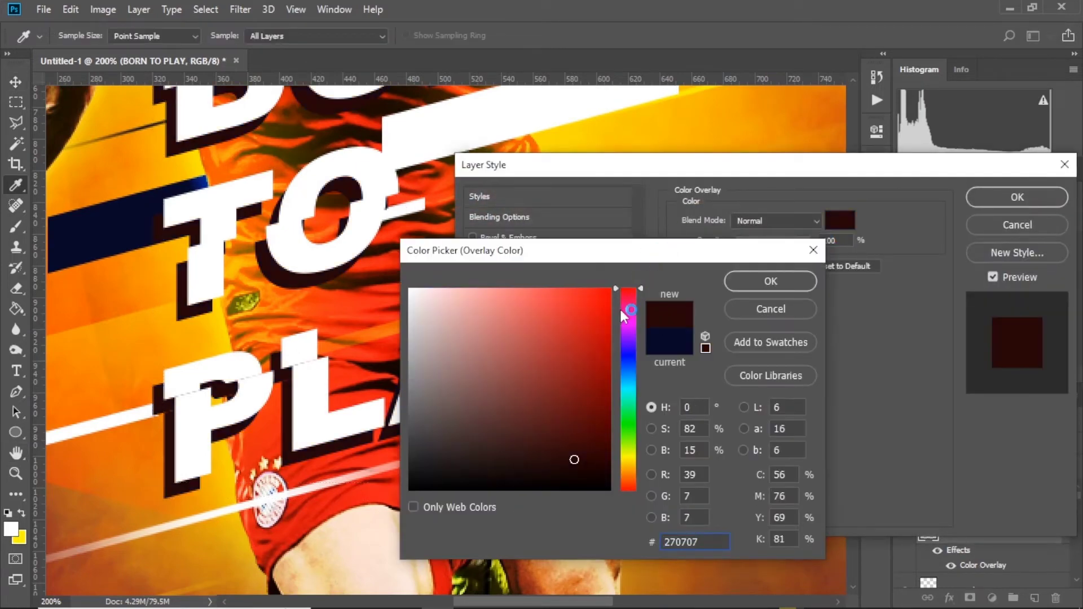
{"action": "left_click", "coordinate": [807, 282]}
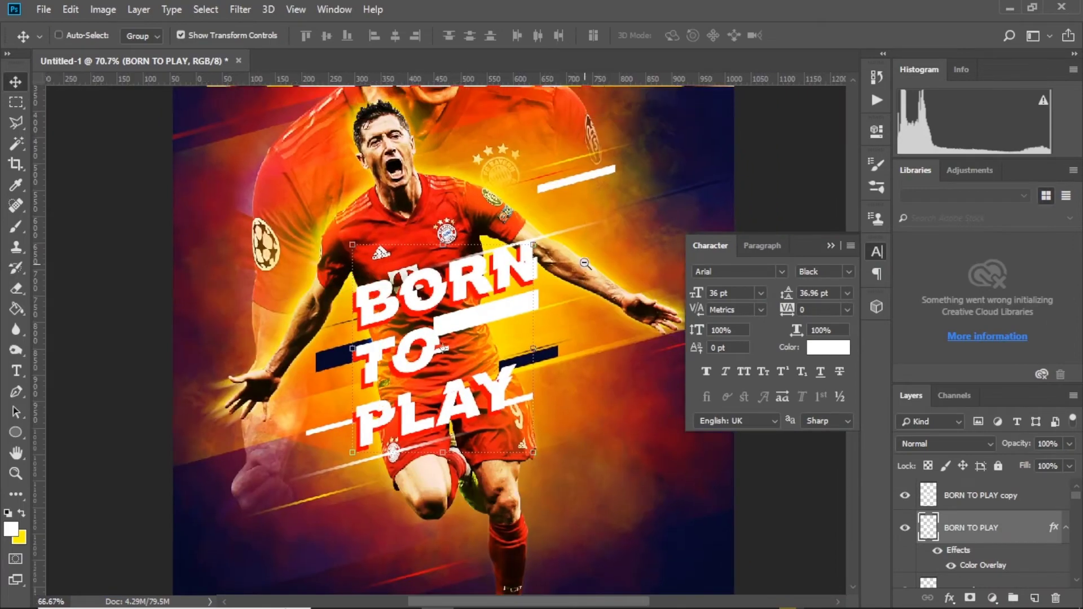
{"action": "left_click", "coordinate": [585, 263], "text": "alt"}
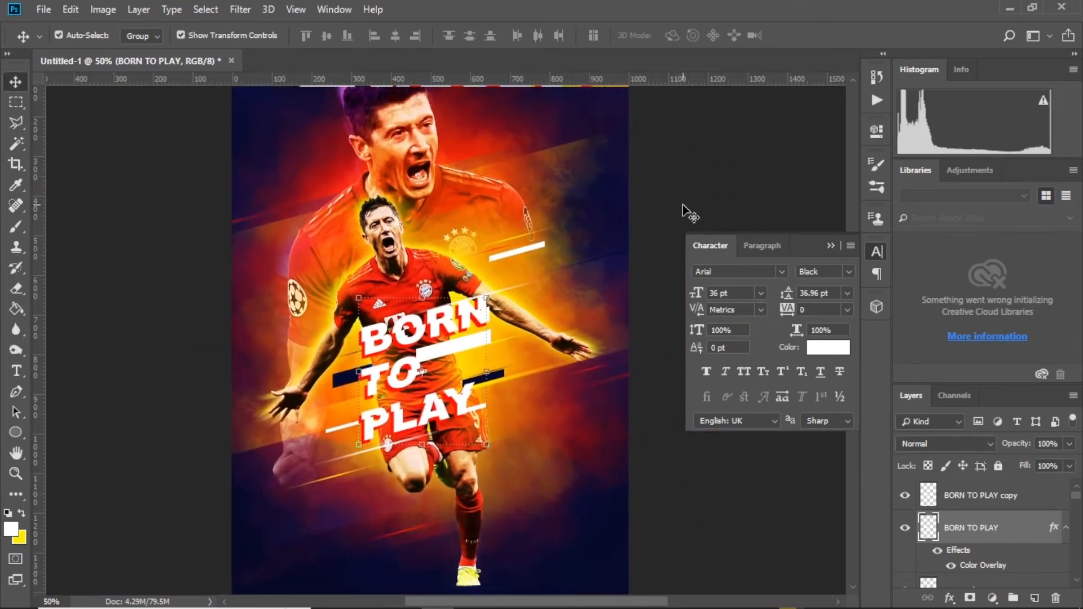
{"action": "left_click", "coordinate": [457, 357], "text": "ctrl"}
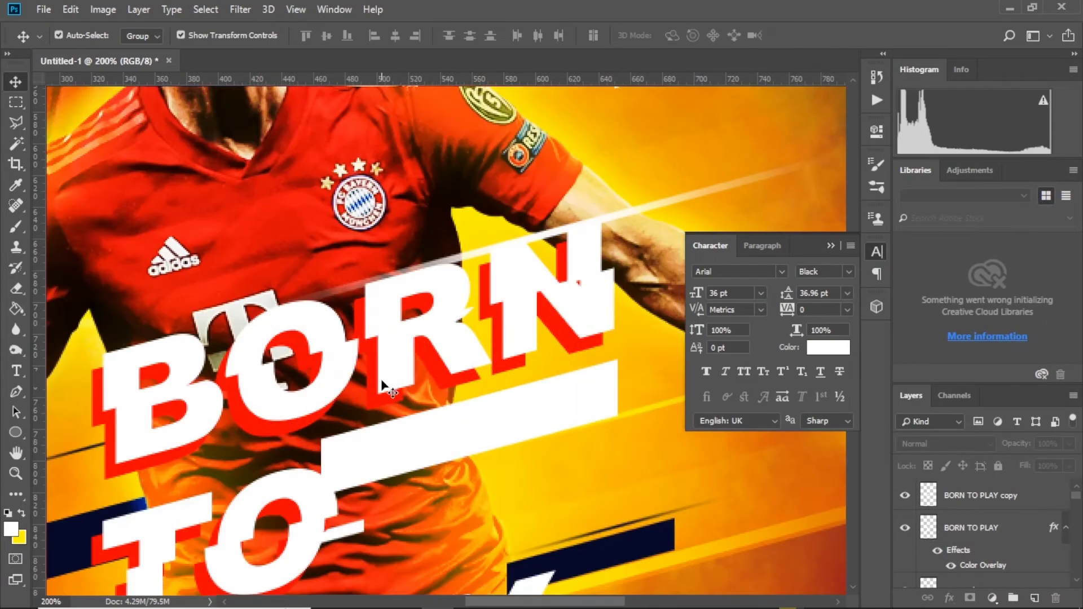
{"action": "left_click", "coordinate": [401, 401], "text": "ctrl"}
{"action": "left_click_drag", "start_coordinate": [401, 401], "coordinate": [414, 423]}
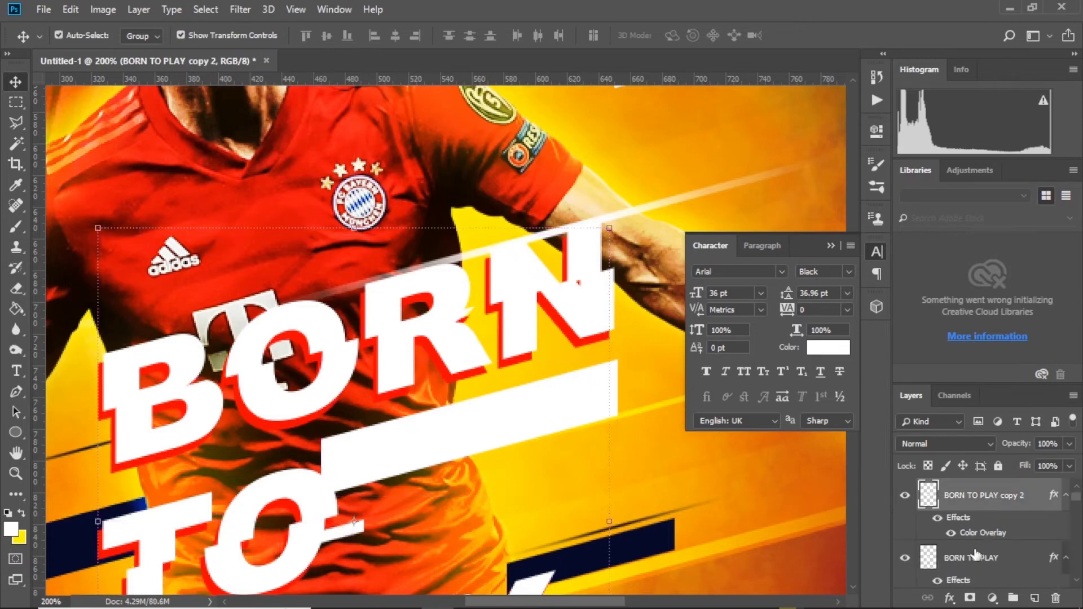
Step: Shift the original text layer's Color Overlay to a brighter yellow
{"action": "left_click", "coordinate": [959, 542]}
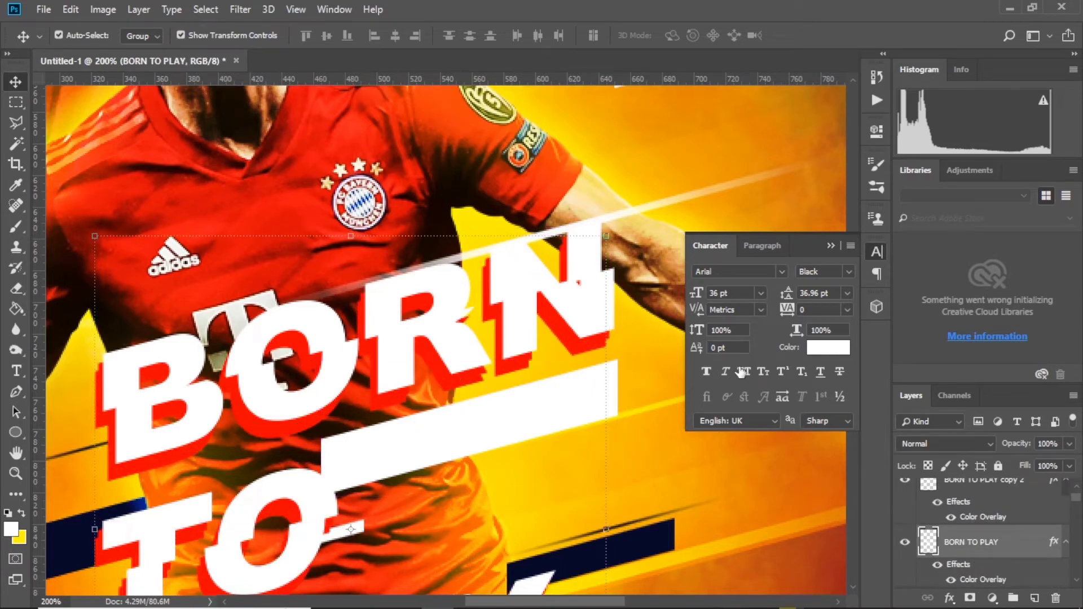
{"action": "left_click", "coordinate": [840, 219]}
{"action": "left_click", "coordinate": [630, 462]}
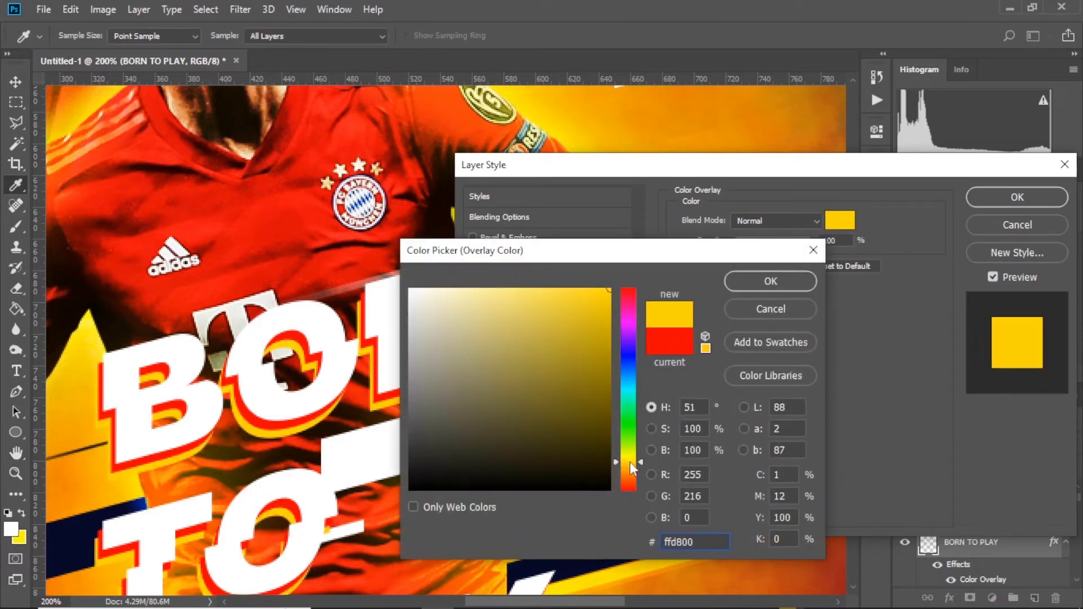
{"action": "left_click_drag", "start_coordinate": [634, 461], "coordinate": [638, 458]}
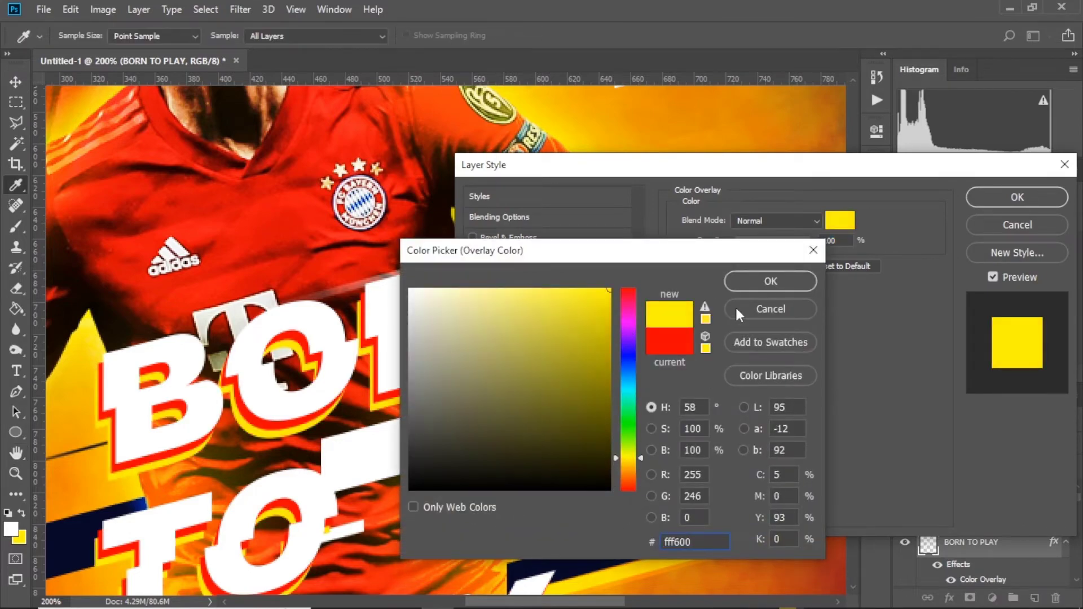
{"action": "left_click", "coordinate": [738, 281]}
{"action": "left_click", "coordinate": [986, 197]}
Step: Reposition the BORN TO PLAY text, nudge it up, and hide the rulers
{"action": "scroll", "coordinate": [588, 496], "scroll_direction": "down", "scroll_amount": 3}
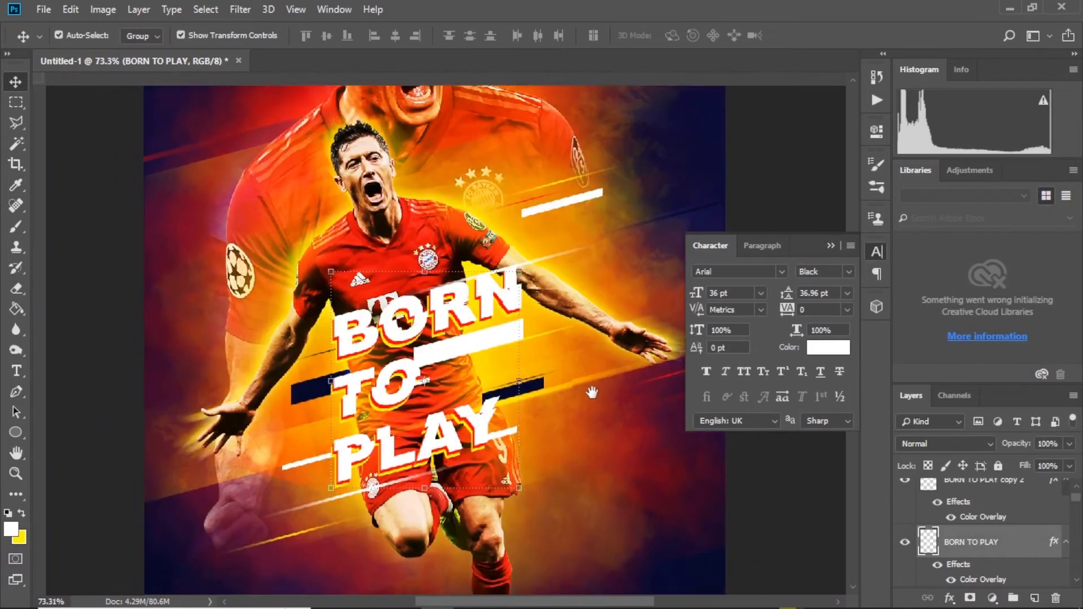
{"action": "scroll", "coordinate": [589, 497], "scroll_direction": "up", "scroll_amount": 4}
{"action": "left_click_drag", "start_coordinate": [589, 496], "coordinate": [657, 474]}
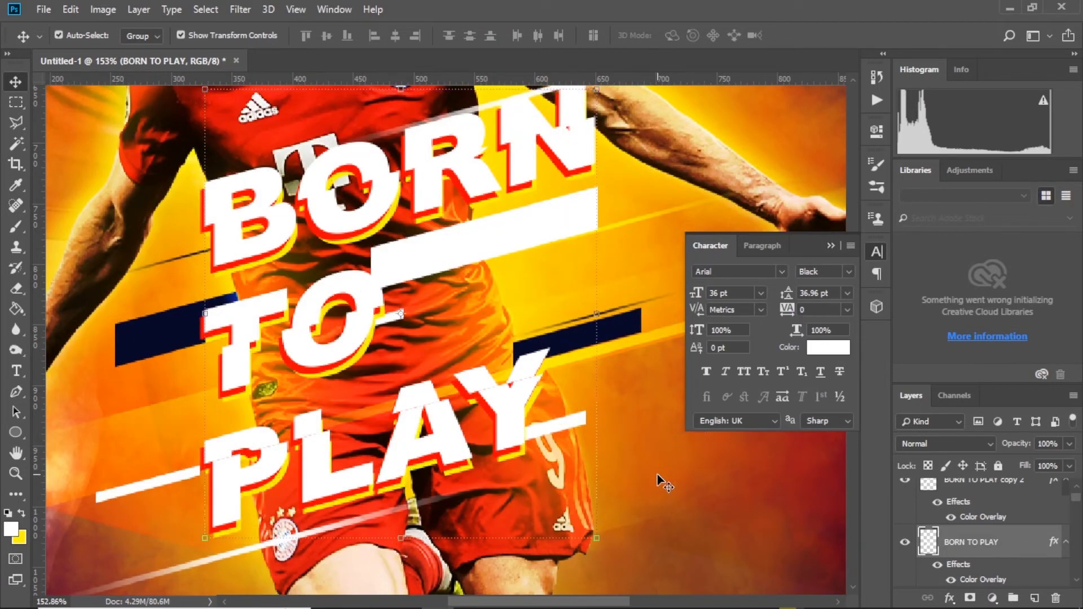
{"action": "key", "text": "Up"}
{"action": "key", "text": "Up"}
{"action": "key", "text": "Up"}
{"action": "left_click", "coordinate": [920, 512]}
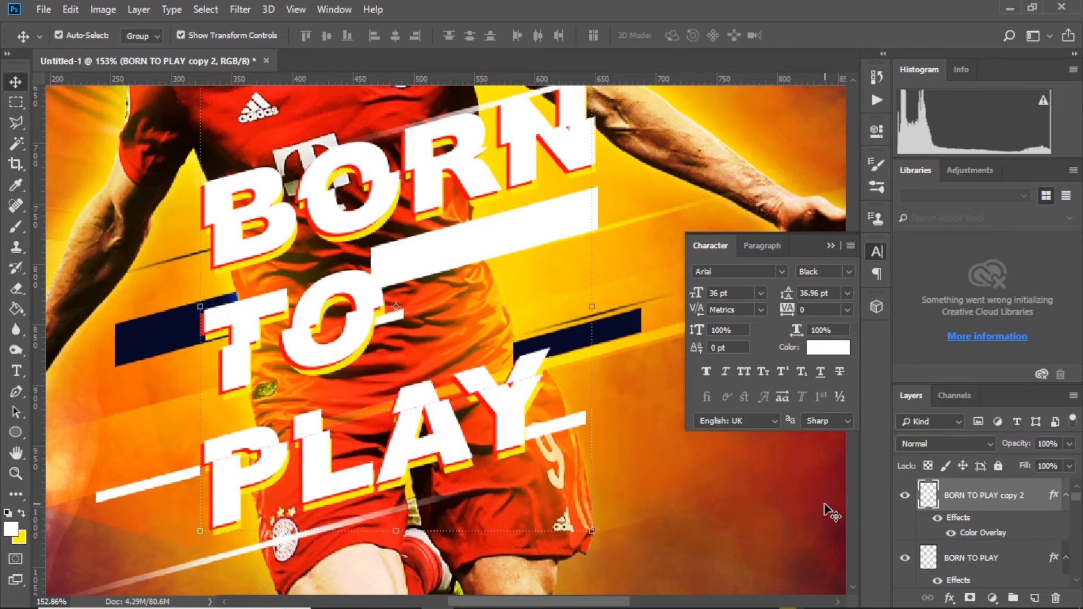
{"action": "left_click", "coordinate": [390, 340], "text": "alt"}
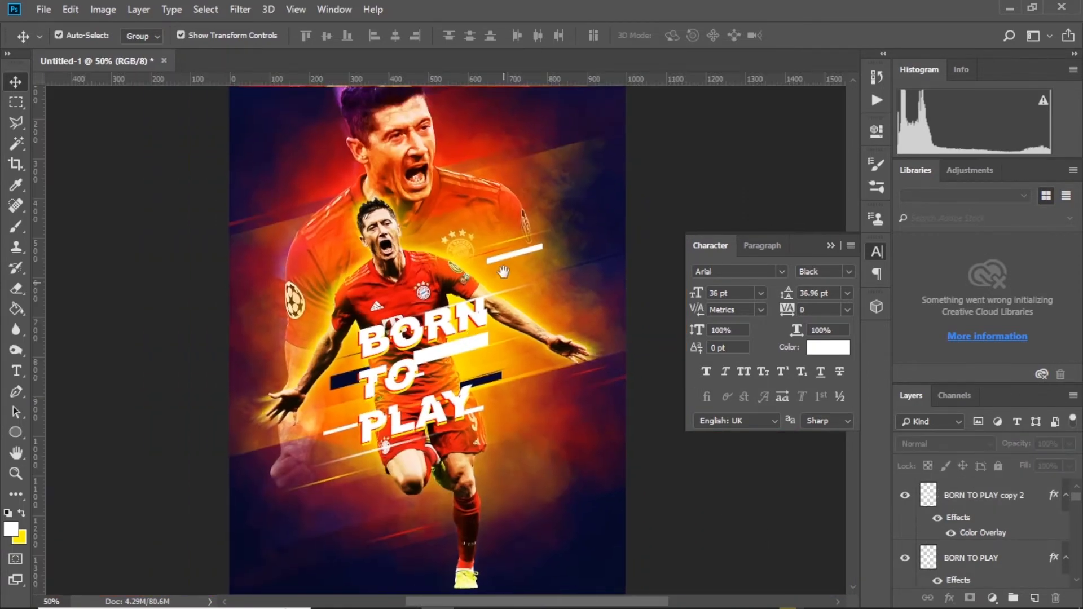
{"action": "key", "text": "ctrl+r"}
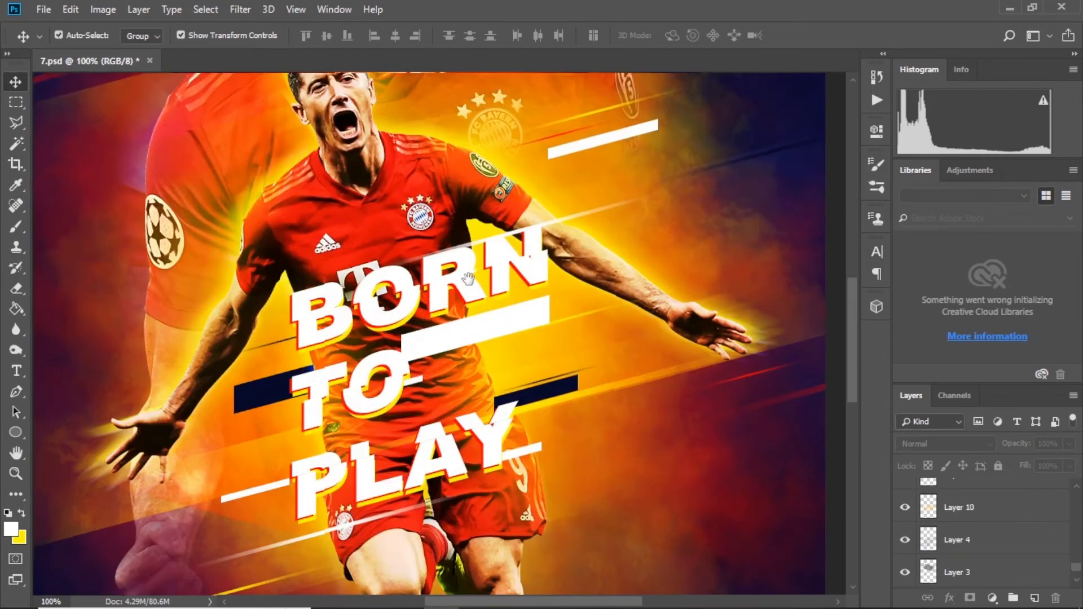
Step: On BORN TO PLAY copy, select the words TO and PLAY and shift them left
{"action": "left_click_drag", "start_coordinate": [468, 277], "coordinate": [483, 212]}
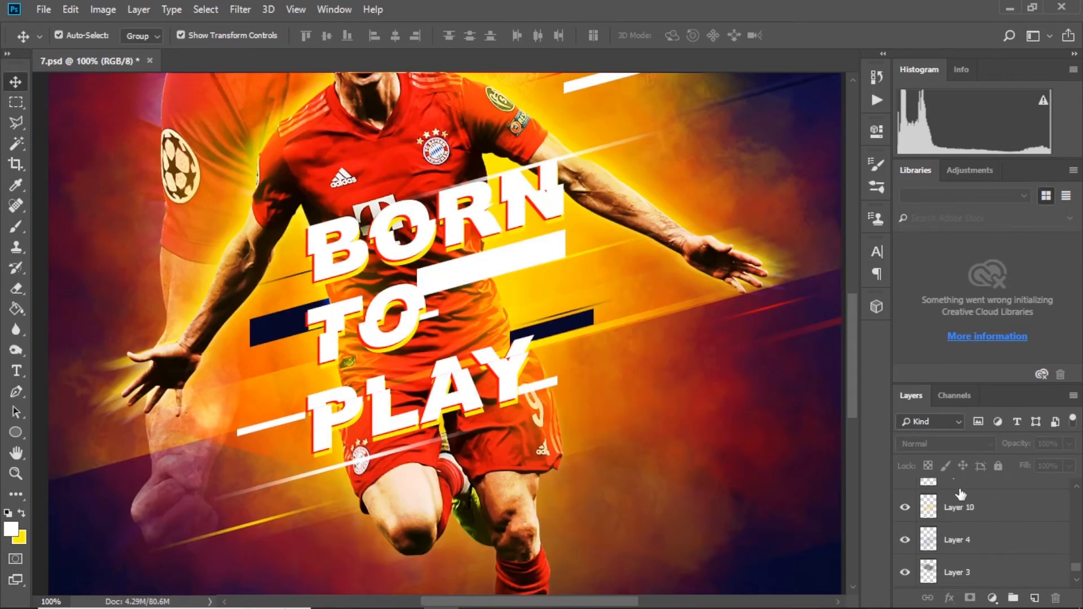
{"action": "left_click", "coordinate": [478, 401]}
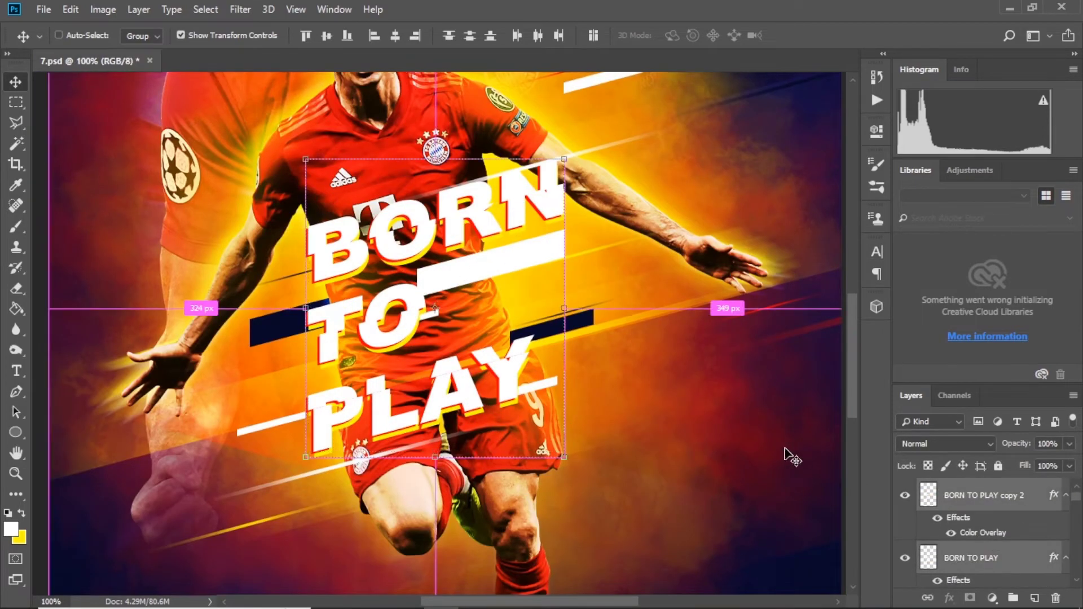
{"action": "left_click", "coordinate": [17, 128]}
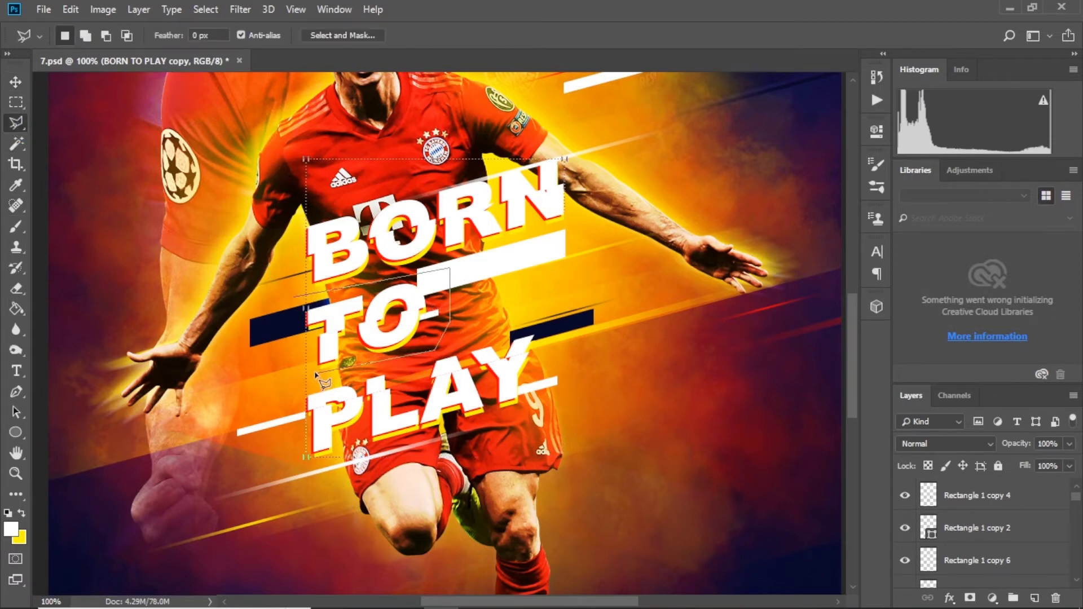
{"action": "left_click_drag", "start_coordinate": [333, 313], "coordinate": [303, 313]}
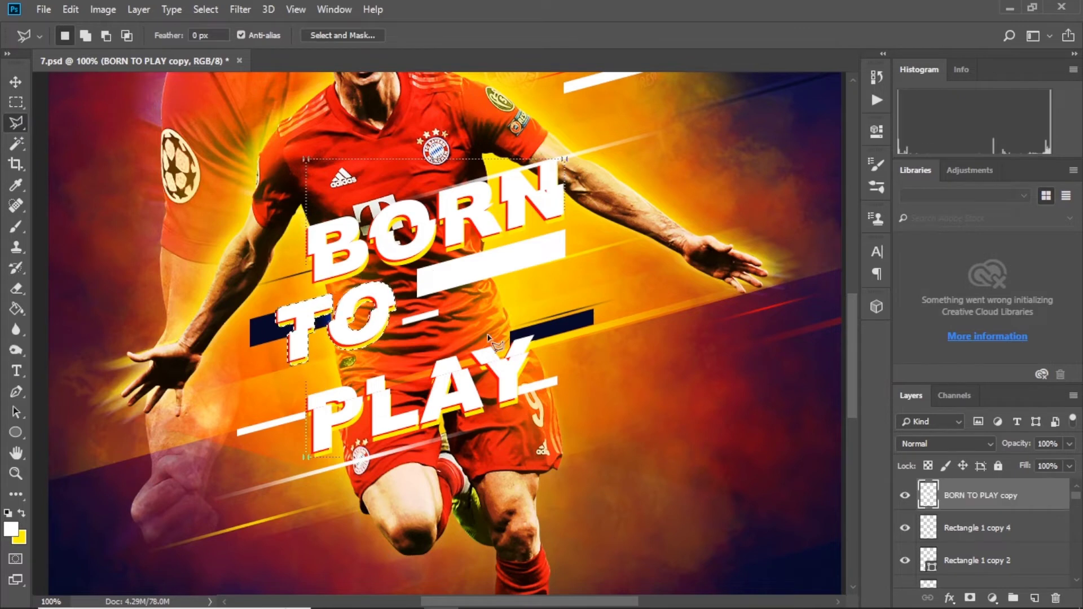
{"action": "left_click", "coordinate": [309, 374]}
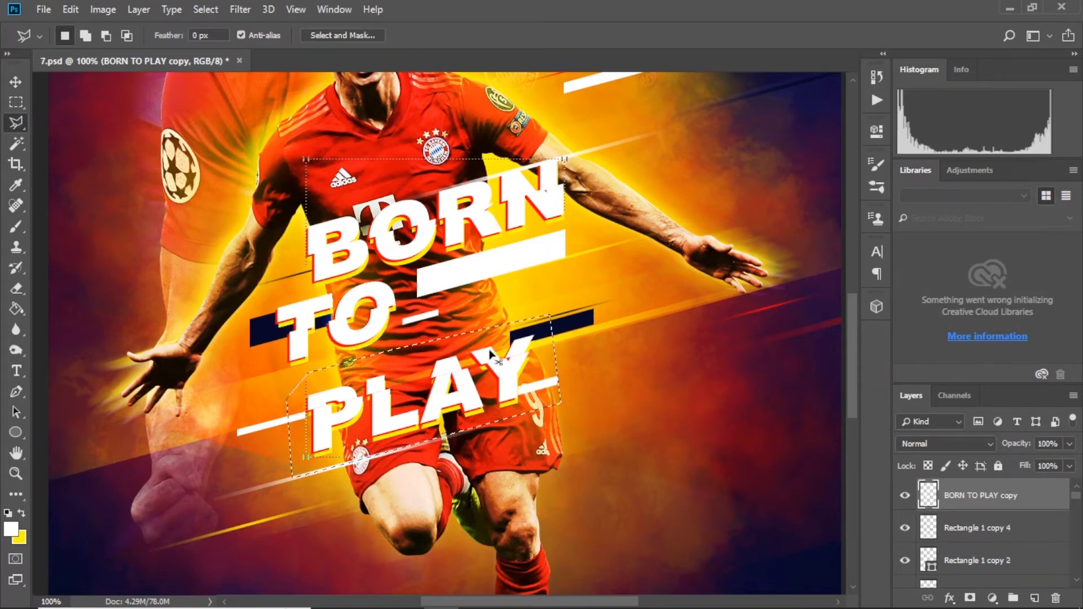
{"action": "left_click_drag", "start_coordinate": [525, 372], "coordinate": [452, 362]}
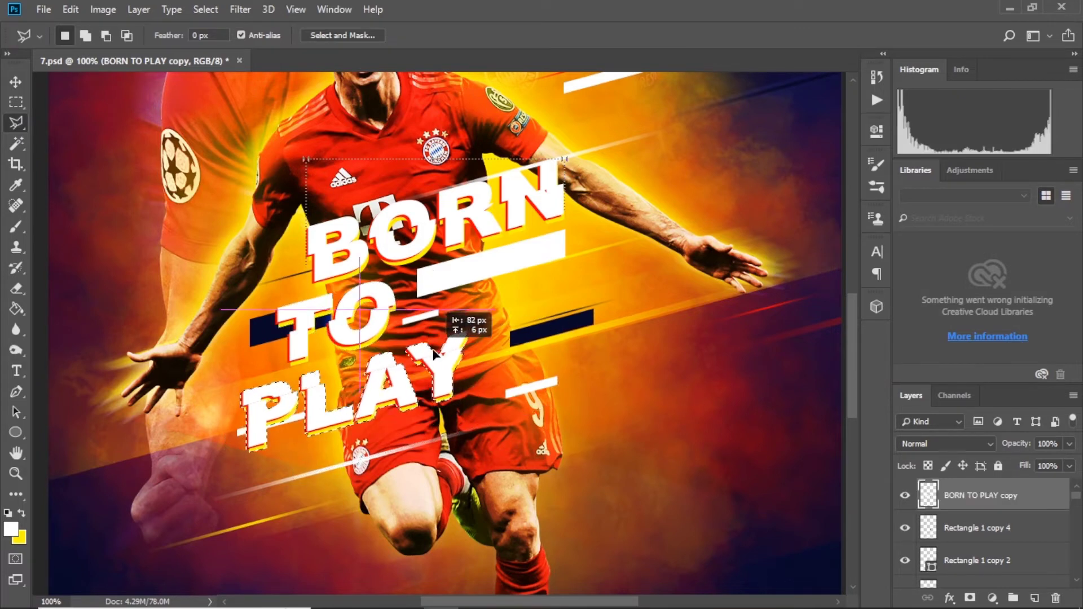
Step: Deselect, reposition the white text layer, and move a white bar slightly right and down
{"action": "left_click", "coordinate": [15, 82]}
{"action": "key", "text": "ctrl+d"}
{"action": "left_click_drag", "start_coordinate": [359, 213], "coordinate": [372, 228]}
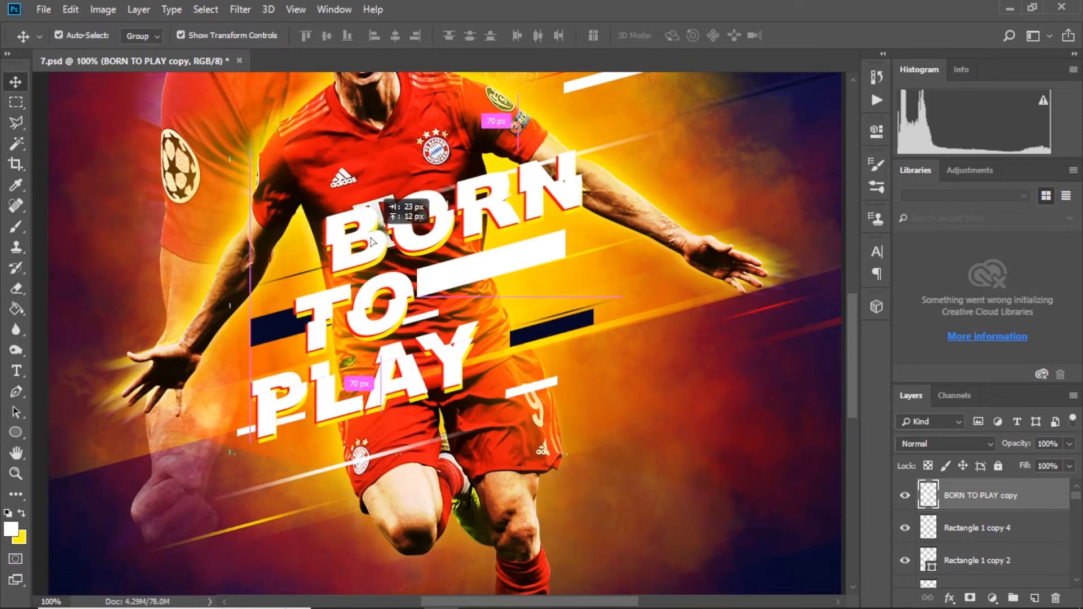
{"action": "left_click_drag", "start_coordinate": [480, 274], "coordinate": [484, 280]}
{"action": "key", "text": "ctrl+0"}
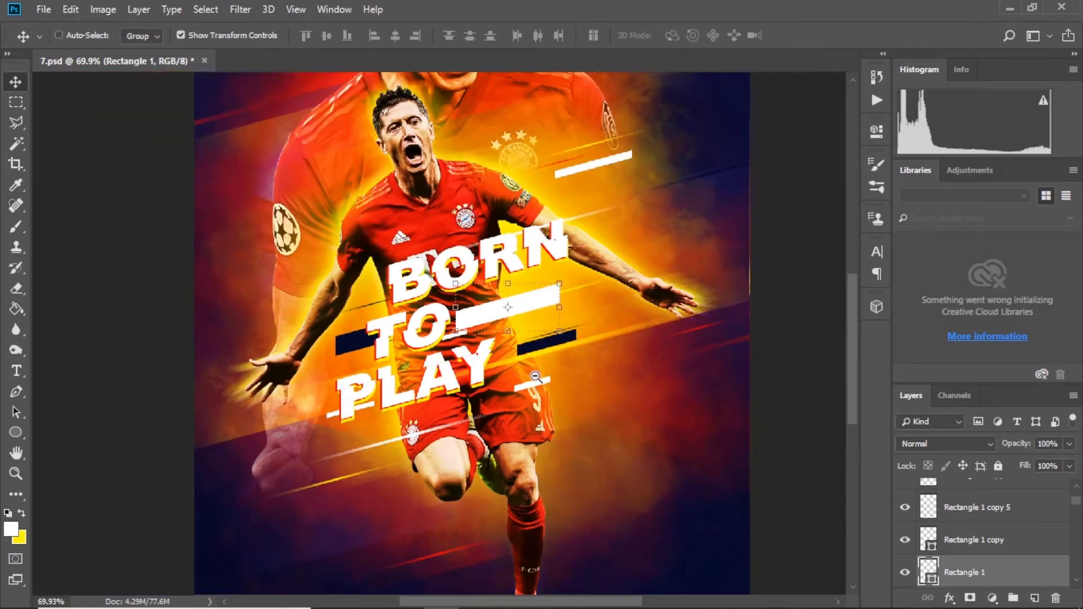
{"action": "left_click", "coordinate": [517, 382]}
{"action": "left_click", "coordinate": [790, 361]}
{"action": "scroll", "coordinate": [749, 254], "scroll_direction": "down", "scroll_amount": 2}
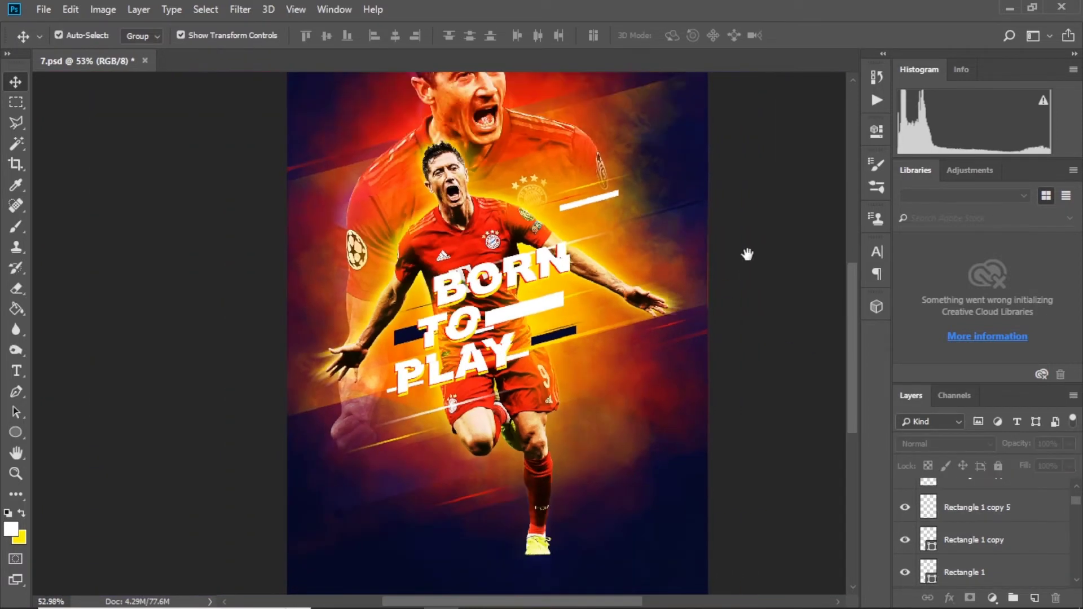
{"action": "key", "text": "ctrl+minus"}
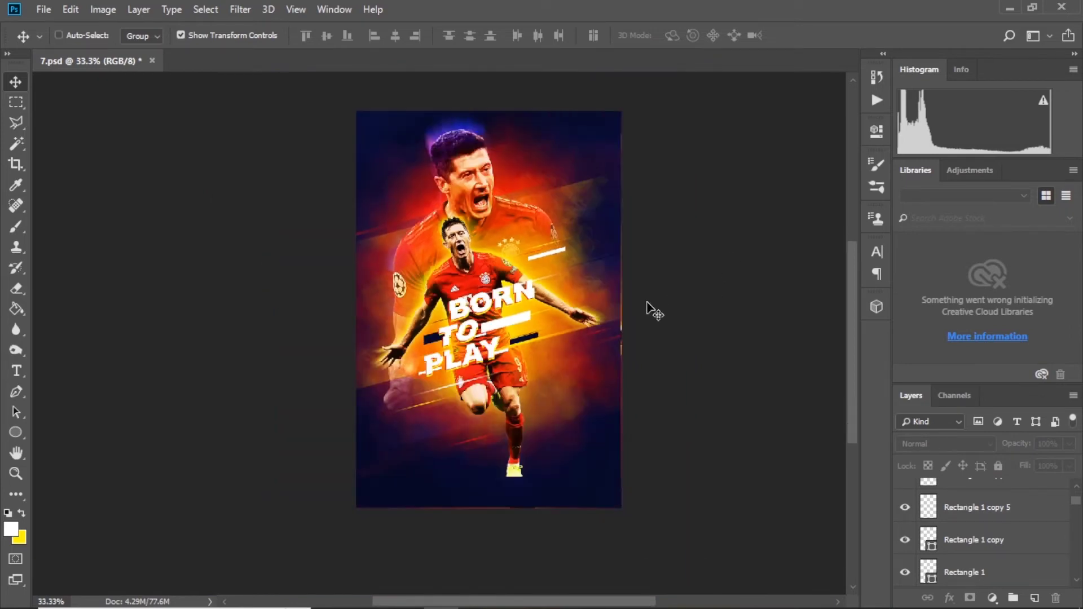
Step: Group all layers from Layer 1 up to BORN TO PLAY copy into Group 1
{"action": "key", "text": "ctrl+plus"}
{"action": "key", "text": "ctrl+plus"}
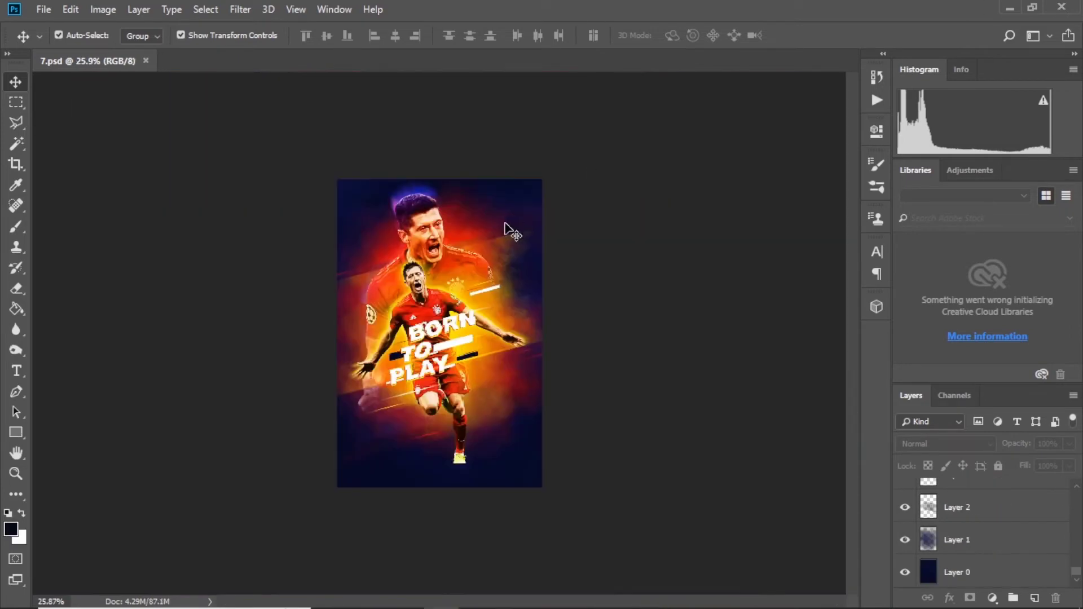
{"action": "left_click", "coordinate": [1051, 542]}
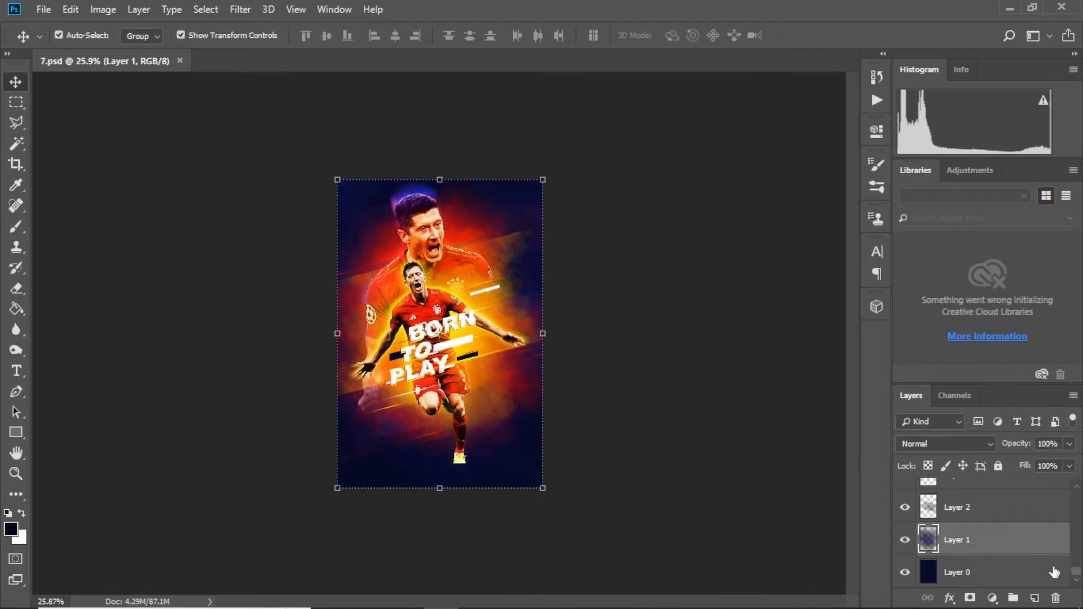
{"action": "scroll", "coordinate": [1052, 572], "scroll_direction": "up", "scroll_amount": 3}
{"action": "scroll", "coordinate": [1049, 564], "scroll_direction": "up", "scroll_amount": 3}
{"action": "scroll", "coordinate": [1030, 502], "scroll_direction": "up", "scroll_amount": 2}
{"action": "left_click", "coordinate": [1020, 504], "text": "shift"}
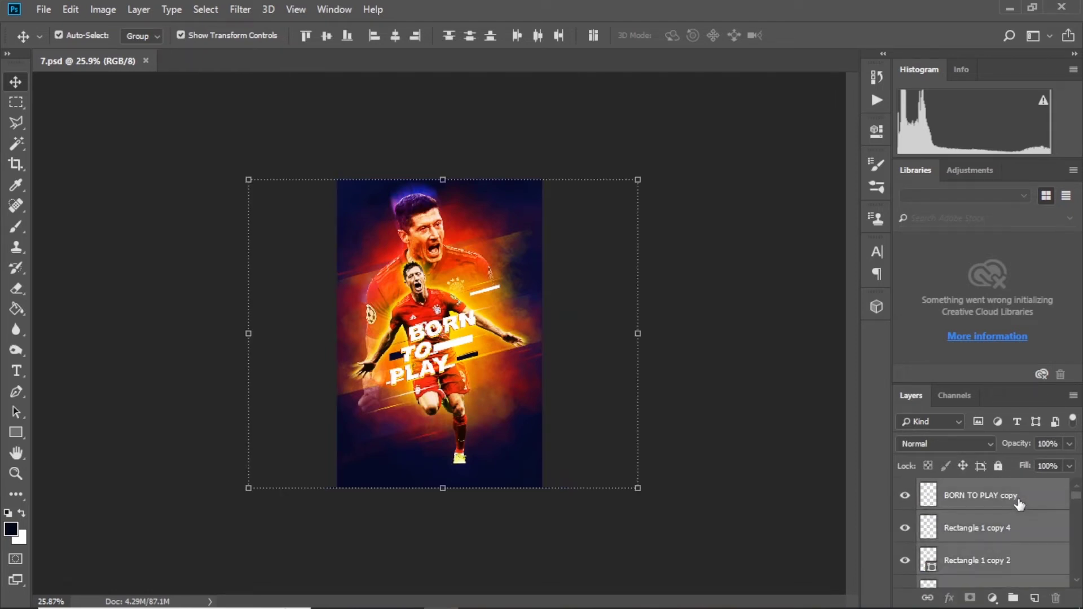
{"action": "key", "text": "ctrl+g"}
Step: Add a new empty layer beneath Group 1
{"action": "key", "text": "ctrl+plus"}
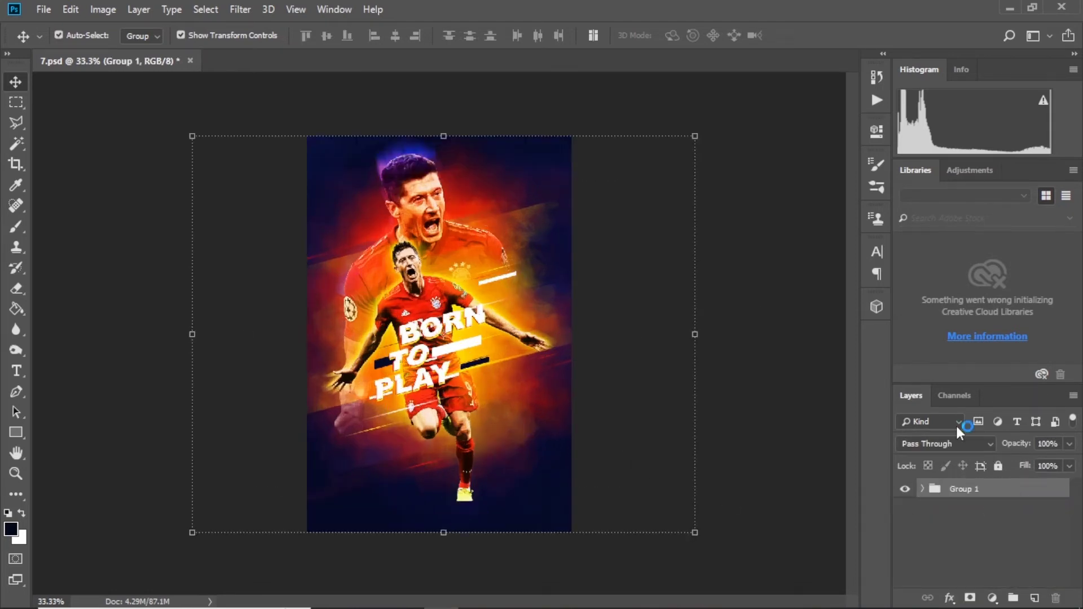
{"action": "left_click", "coordinate": [983, 499]}
{"action": "left_click", "coordinate": [1034, 597]}
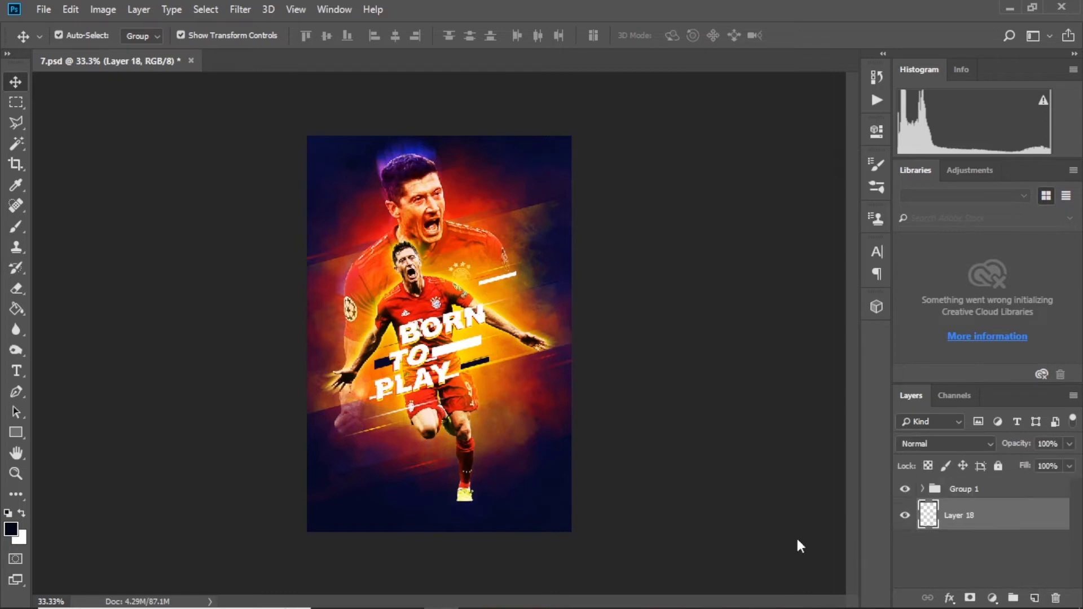
{"action": "left_click", "coordinate": [15, 308]}
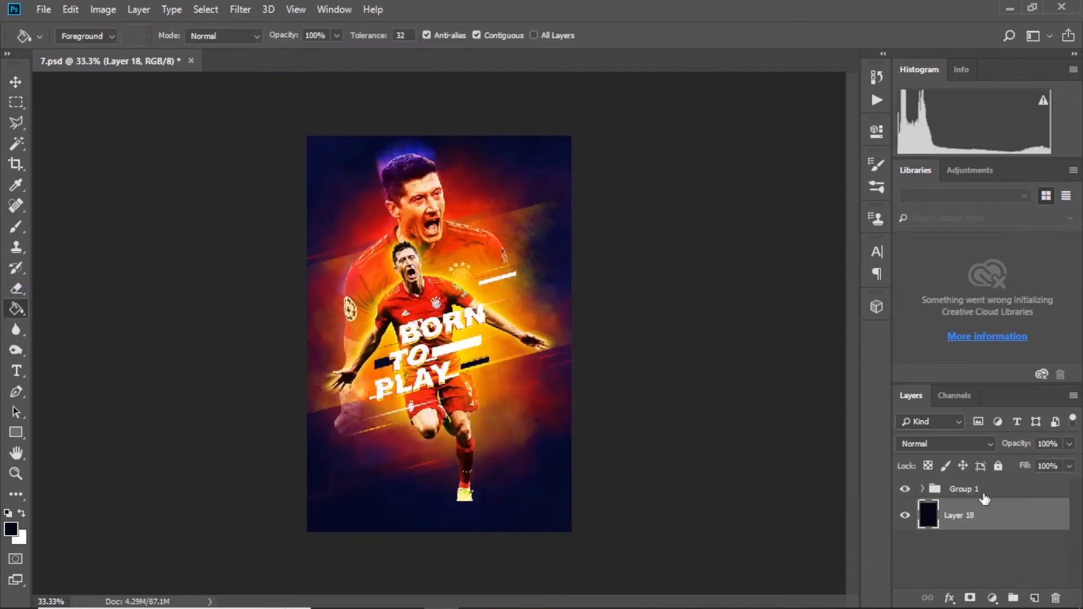
Step: Fill the new layer dark navy and set Group 1 to Luminosity blending
{"action": "left_click", "coordinate": [964, 489]}
{"action": "left_click", "coordinate": [945, 443]}
{"action": "key", "text": "v"}
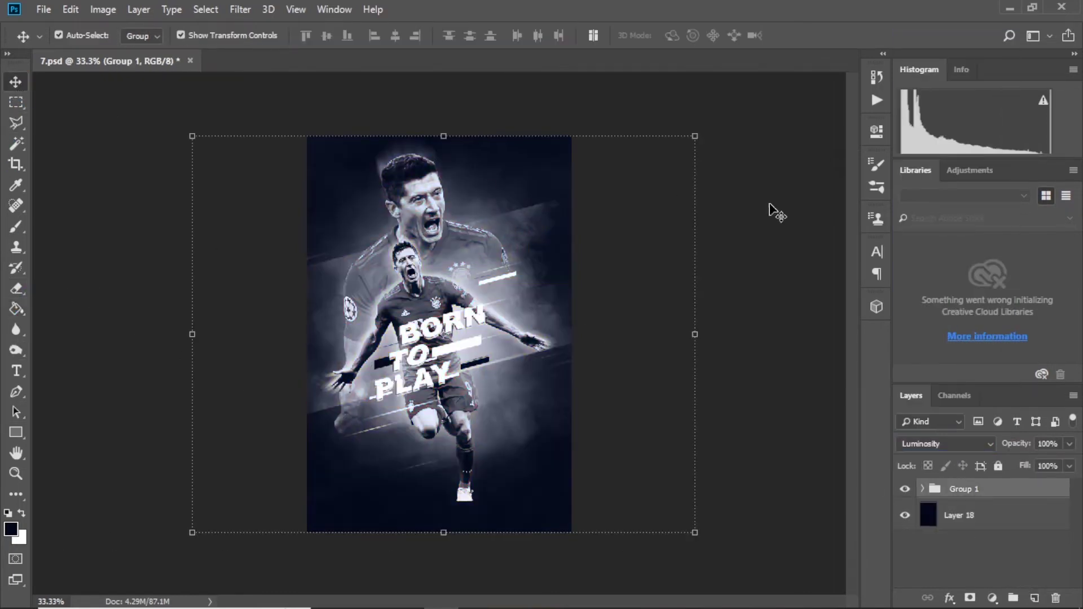
Step: Duplicate Group 1, set the copy to Normal, and add a Hide All layer mask
{"action": "key", "text": "ctrl+j"}
{"action": "left_click", "coordinate": [939, 443]}
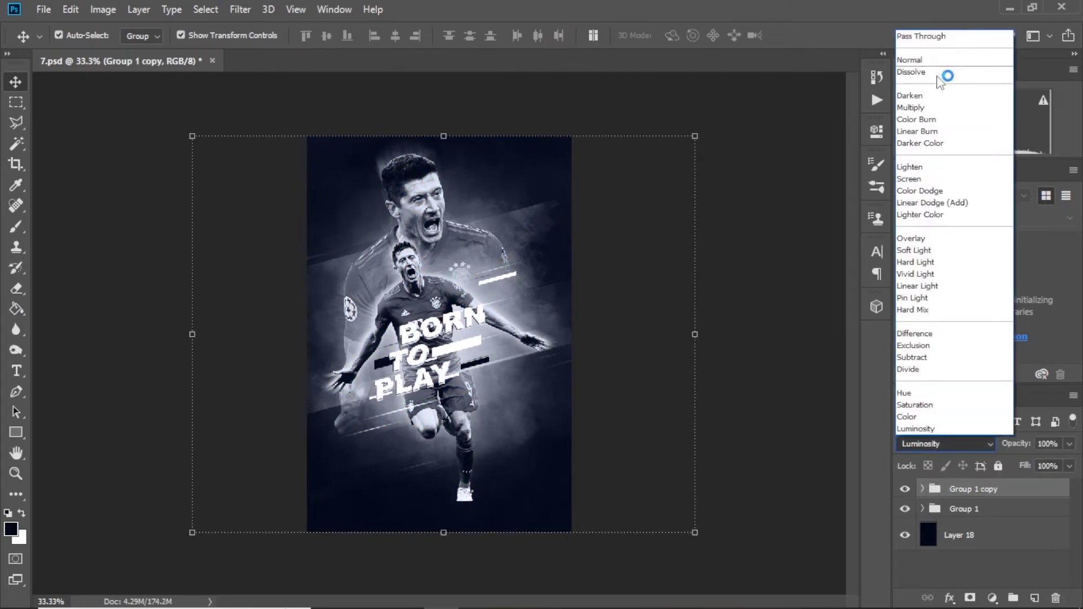
{"action": "left_click", "coordinate": [930, 60]}
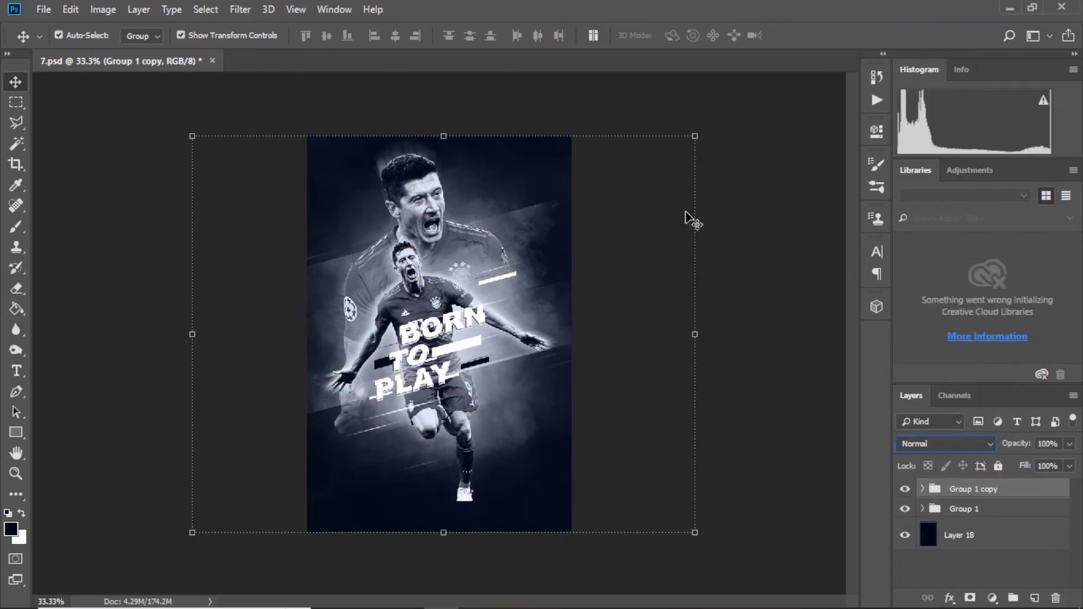
{"action": "left_click", "coordinate": [110, 14]}
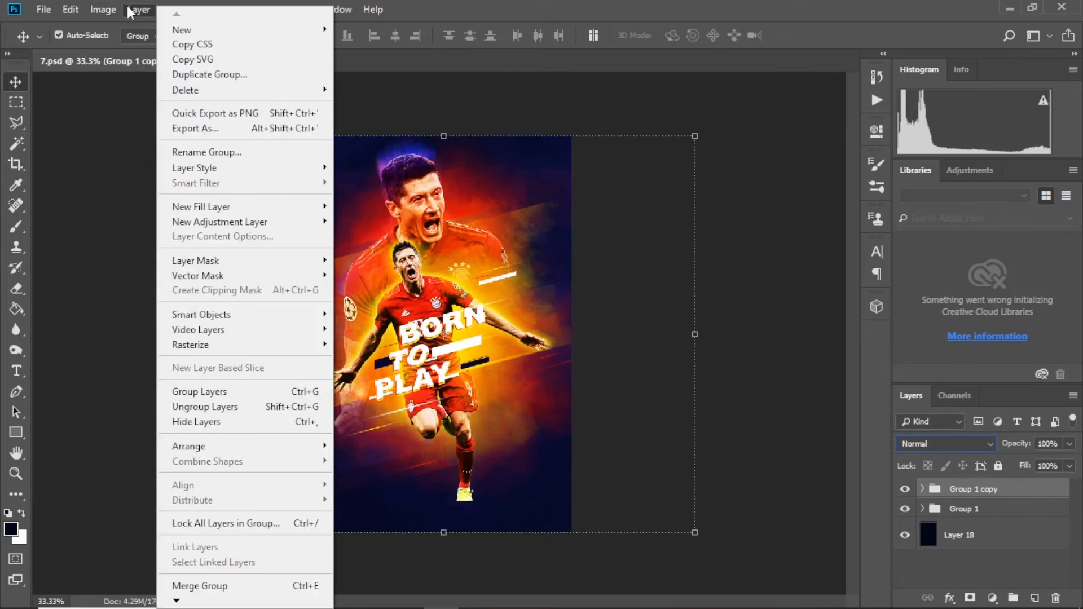
{"action": "mouse_move", "coordinate": [195, 261]}
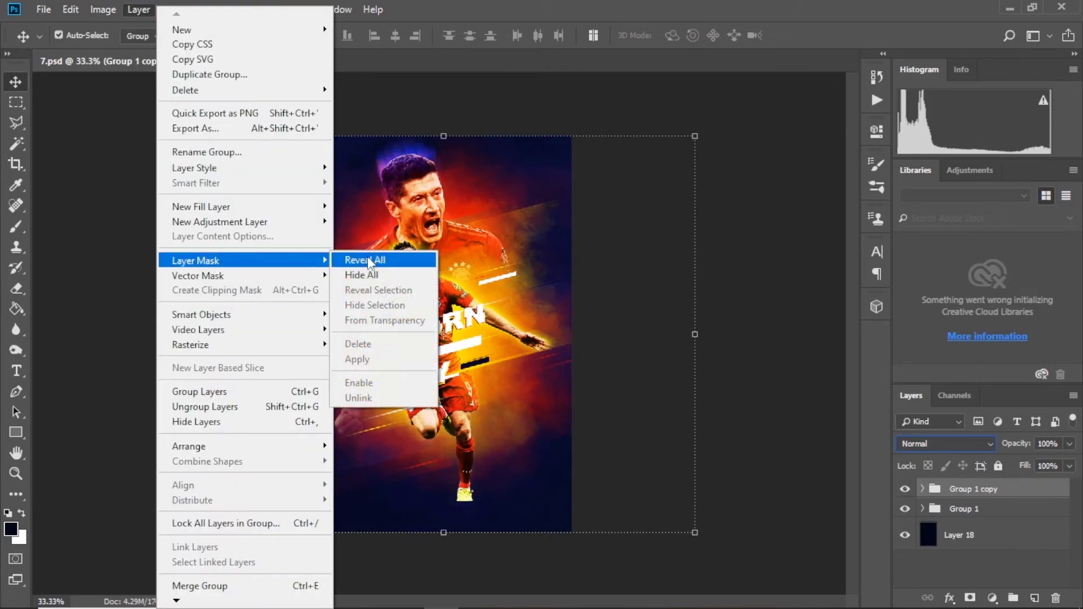
{"action": "left_click", "coordinate": [378, 275]}
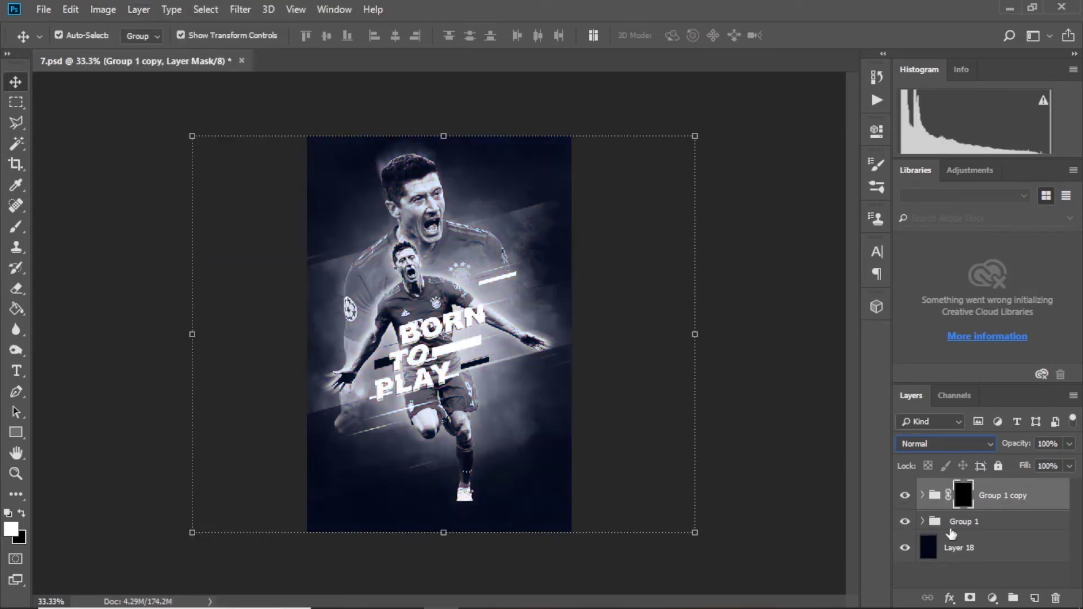
Step: Hide Group 1 and paint the copy's mask with a 1200 px brush to reveal the player
{"action": "left_click", "coordinate": [905, 521]}
{"action": "left_click", "coordinate": [7, 226]}
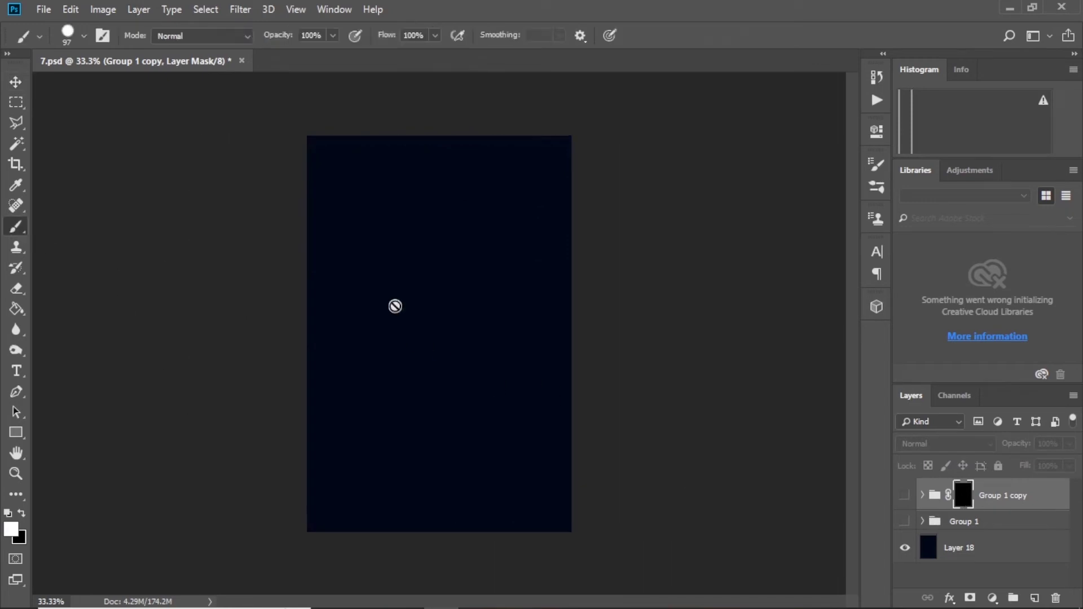
{"action": "right_click", "coordinate": [433, 368]}
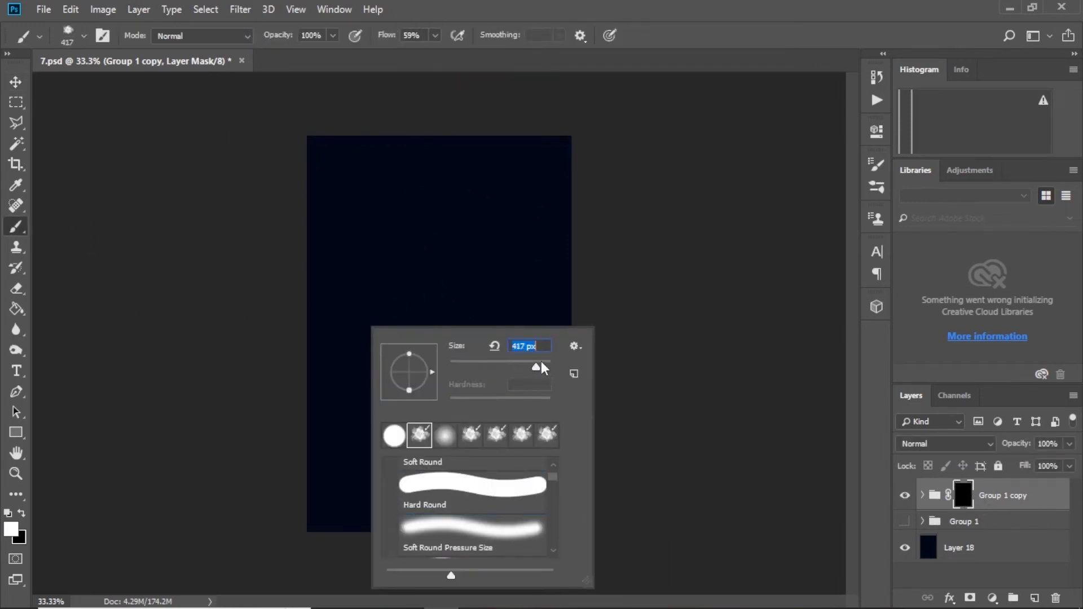
{"action": "key", "text": "Return"}
{"action": "mouse_move", "coordinate": [439, 338]}
{"action": "left_mouse_down"}
{"action": "mouse_move", "coordinate": [432, 299]}
{"action": "mouse_move", "coordinate": [546, 508]}
{"action": "left_mouse_up"}
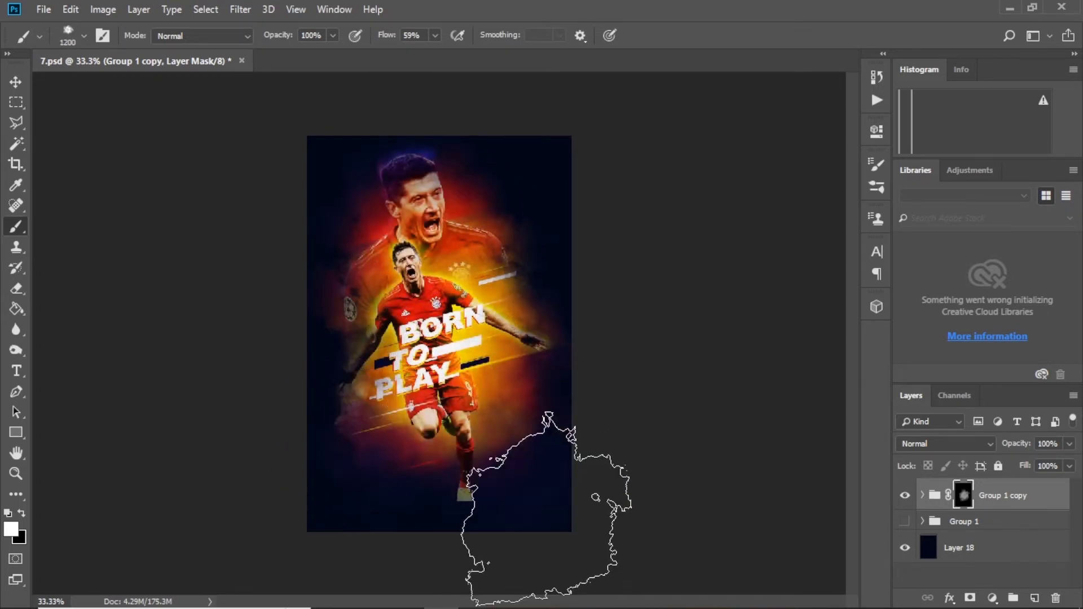
{"action": "key", "text": "bracketleft"}
{"action": "left_click_drag", "start_coordinate": [555, 301], "coordinate": [444, 285]}
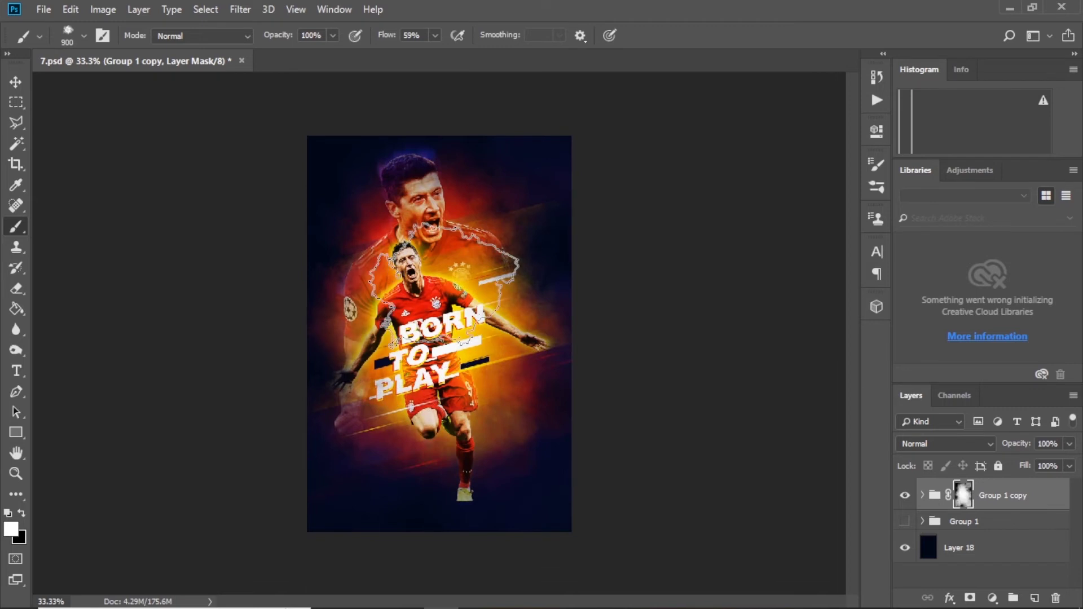
{"action": "key", "text": "bracketleft"}
{"action": "key", "text": "bracketleft"}
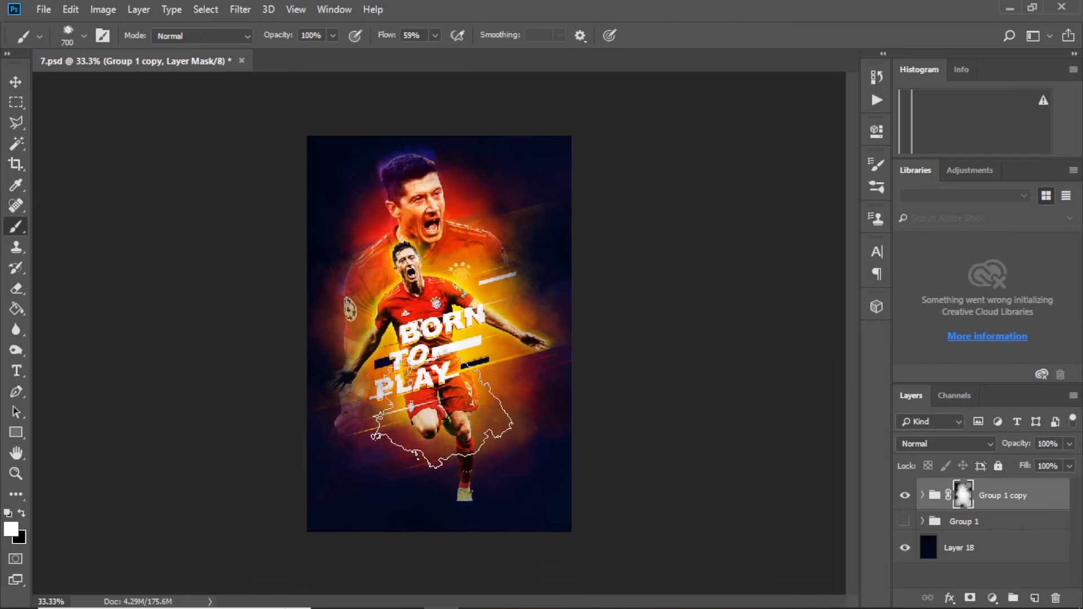
Step: Zoom in on the poster and hide Group 1 again
{"action": "left_click", "coordinate": [16, 81]}
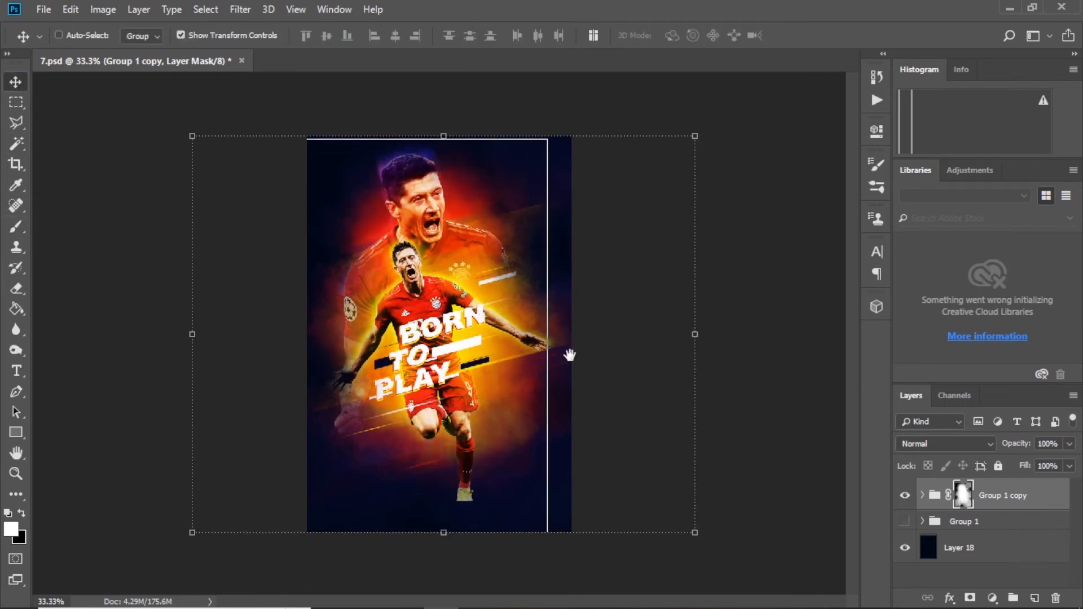
{"action": "key", "text": "ctrl+plus"}
{"action": "left_click", "coordinate": [904, 522]}
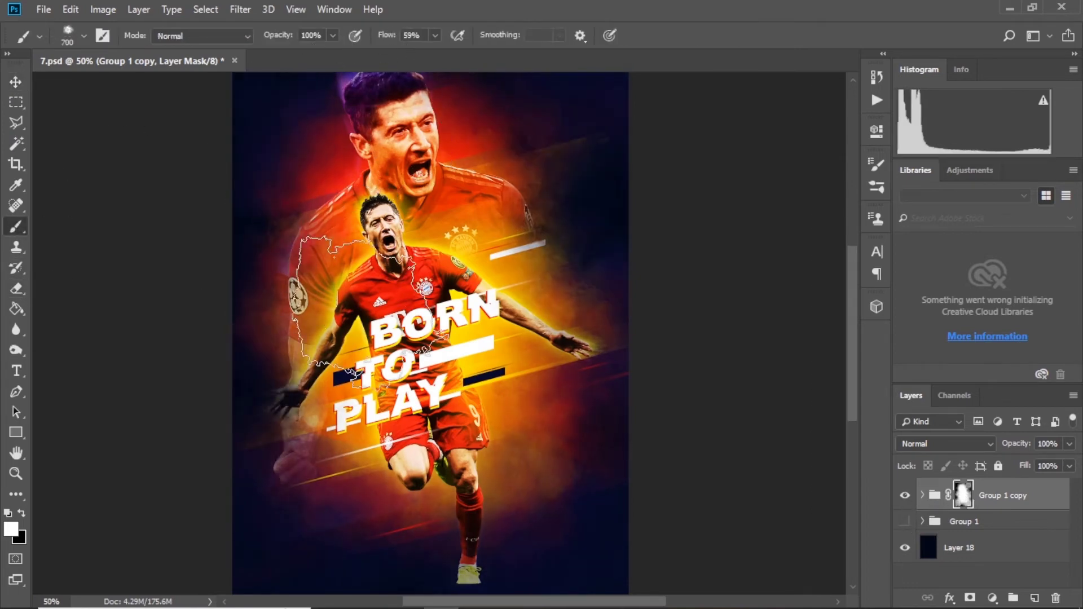
{"action": "key", "text": "m"}
{"action": "scroll", "coordinate": [500, 330], "scroll_direction": "down", "scroll_amount": 1}
{"action": "scroll", "coordinate": [499, 330], "scroll_direction": "down", "scroll_amount": 1}
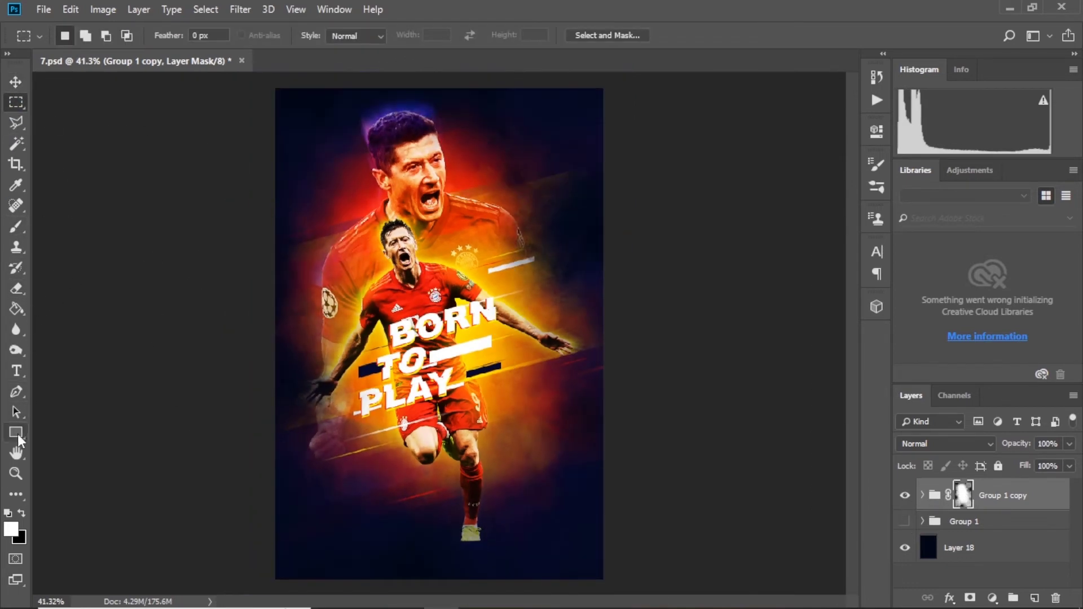
Step: Draw a white rectangle shape covering most of the poster
{"action": "left_click", "coordinate": [17, 433]}
{"action": "left_click_drag", "start_coordinate": [284, 99], "coordinate": [562, 525]}
{"action": "left_click", "coordinate": [126, 341]}
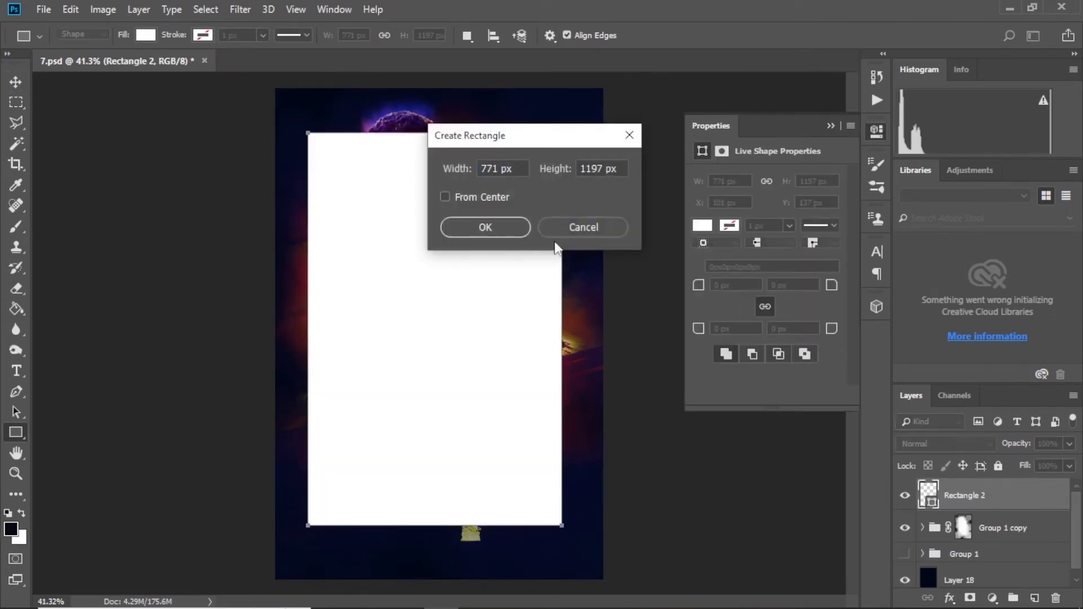
{"action": "left_click", "coordinate": [561, 228]}
{"action": "key", "text": "ctrl+minus"}
Step: Skew the rectangle into a slanted parallelogram, then shrink it slightly and move it up
{"action": "key", "text": "v"}
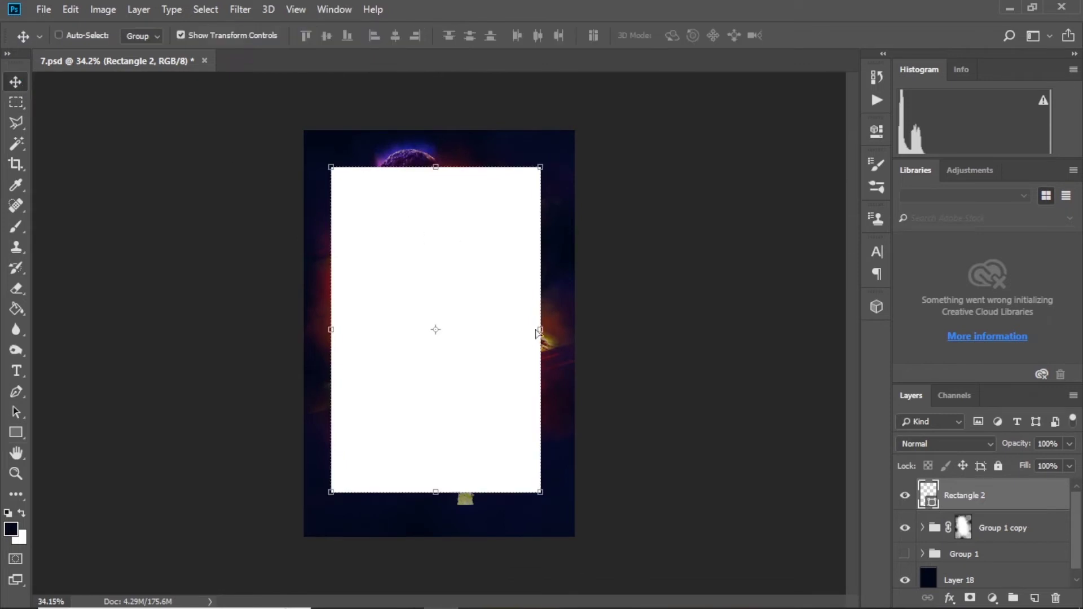
{"action": "key", "text": "ctrl+t"}
{"action": "left_click_drag", "start_coordinate": [540, 330], "coordinate": [539, 305]}
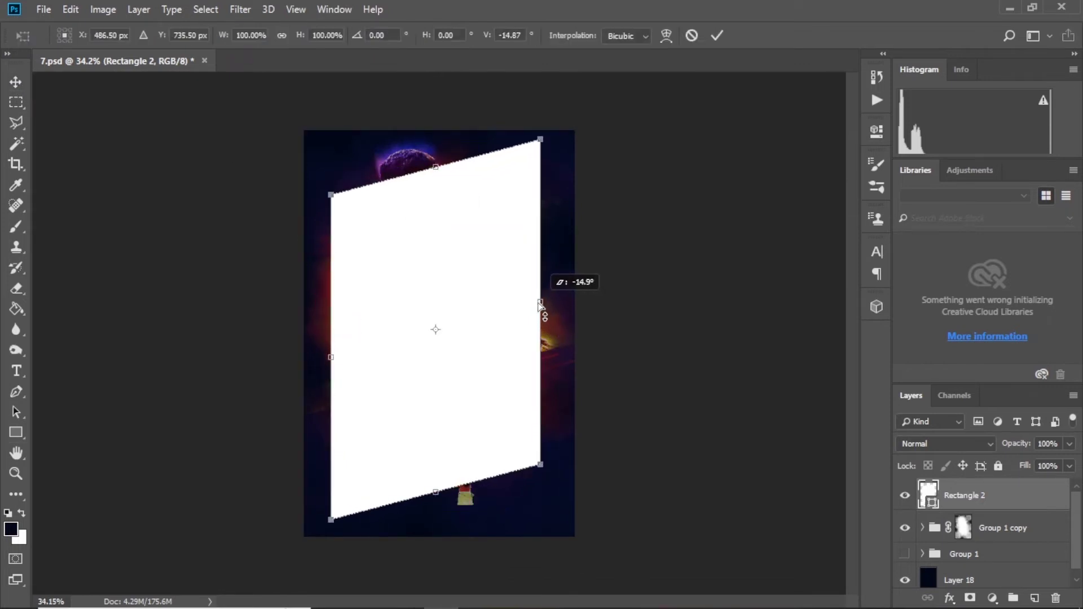
{"action": "key", "text": "Return"}
{"action": "key", "text": "ctrl+t"}
{"action": "left_click_drag", "start_coordinate": [541, 139], "coordinate": [532, 150]}
{"action": "left_click_drag", "start_coordinate": [496, 236], "coordinate": [488, 205]}
{"action": "key", "text": "Return"}
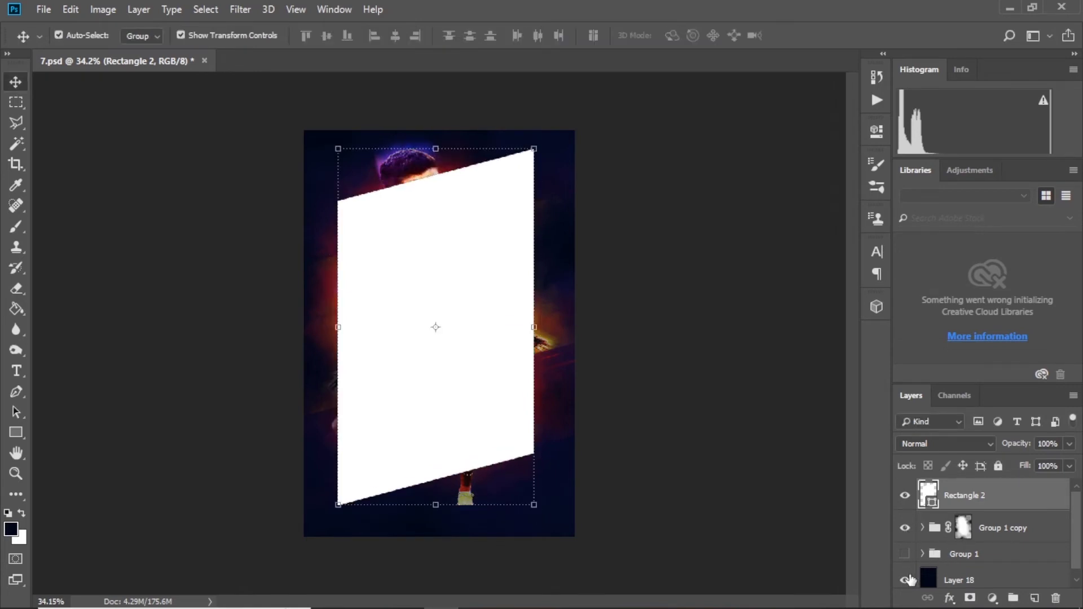
Step: Mask Group 1 copy to Rectangle 2's slanted outline, hiding the rectangle and showing Group 1
{"action": "left_click", "coordinate": [928, 495], "text": "ctrl"}
{"action": "left_click", "coordinate": [962, 527]}
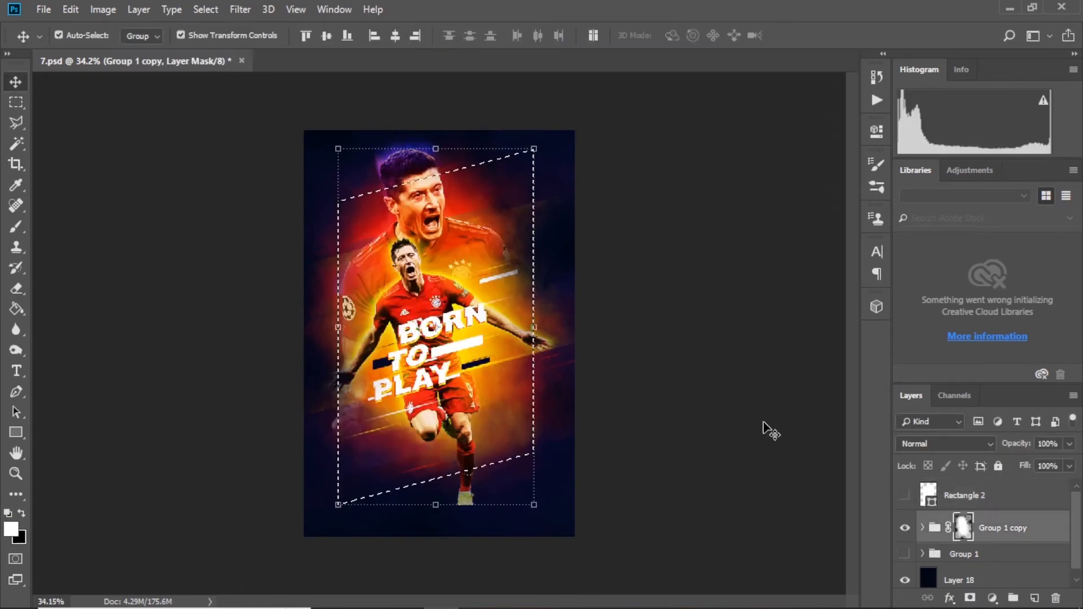
{"action": "left_click", "coordinate": [905, 554]}
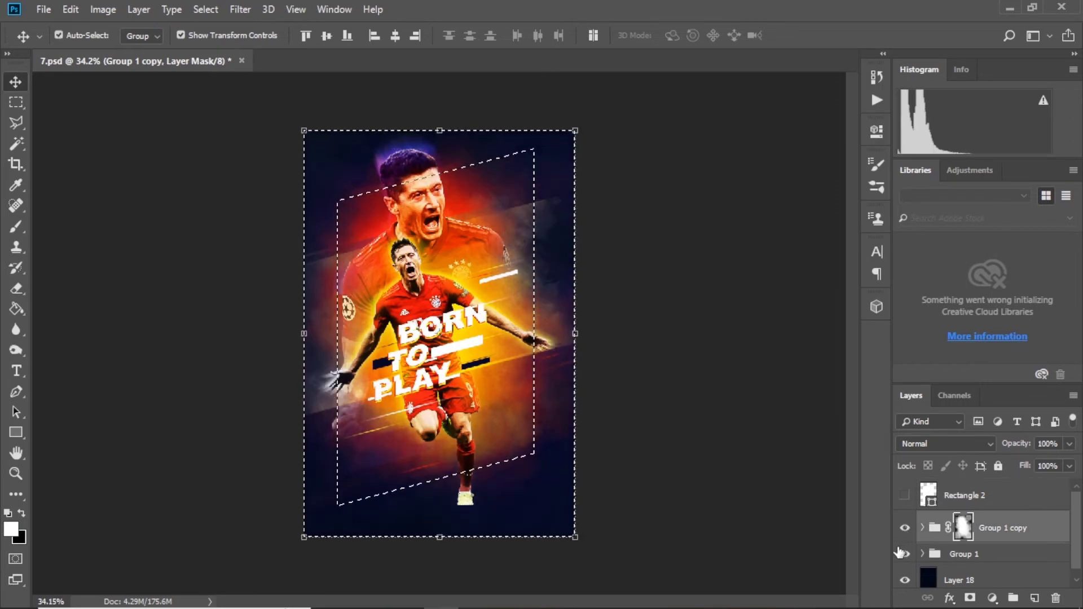
{"action": "left_click", "coordinate": [16, 226]}
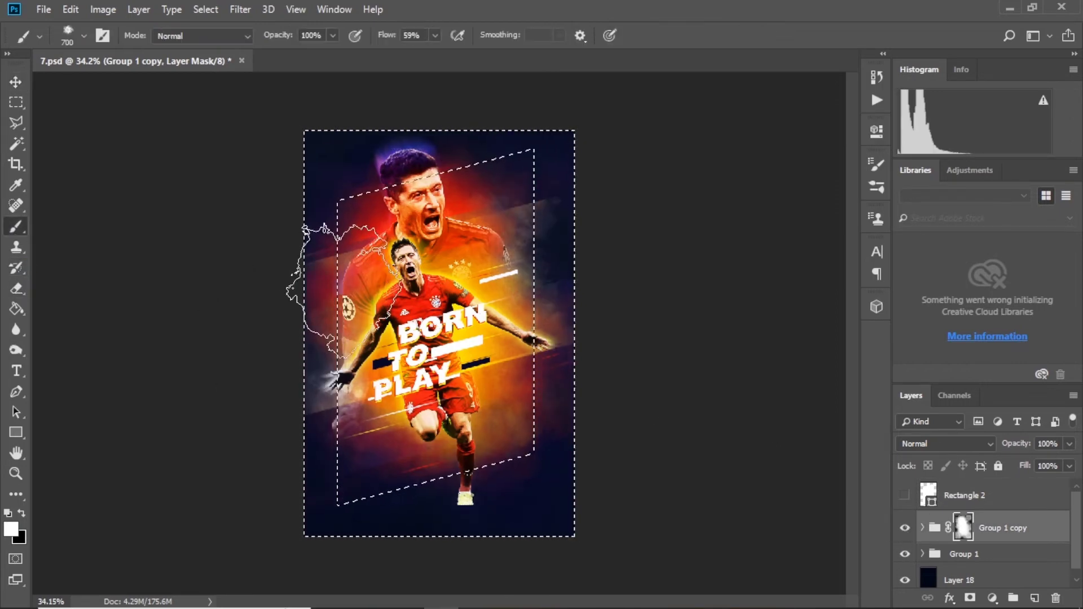
{"action": "key", "text": "ctrl+d"}
{"action": "left_click", "coordinate": [23, 513]}
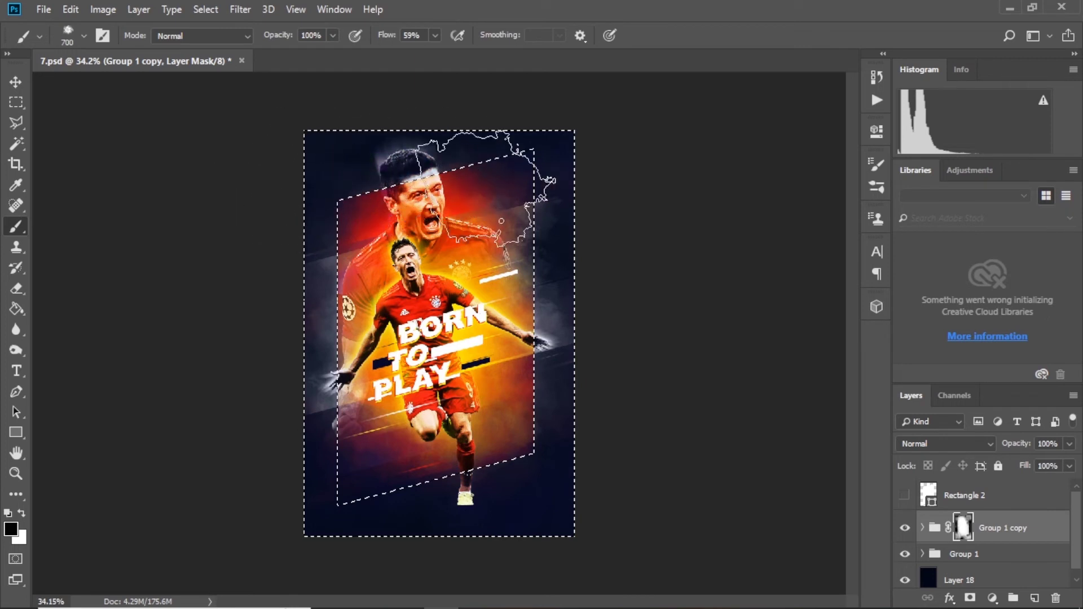
{"action": "left_click", "coordinate": [947, 525], "text": "ctrl"}
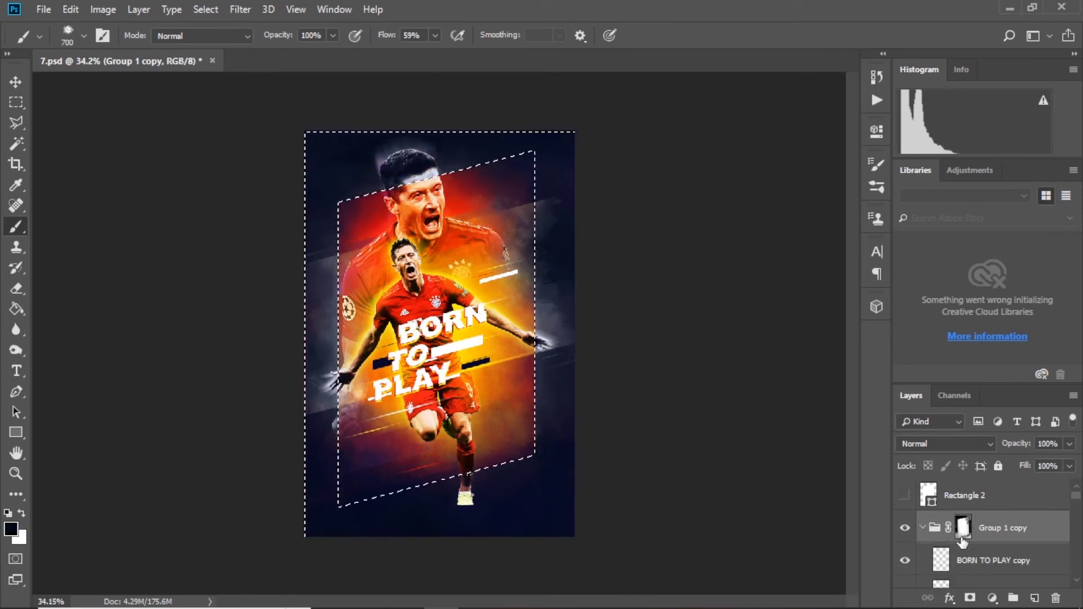
{"action": "scroll", "coordinate": [949, 544], "scroll_direction": "down", "scroll_amount": 3}
{"action": "scroll", "coordinate": [949, 545], "scroll_direction": "down", "scroll_amount": 3}
{"action": "scroll", "coordinate": [945, 545], "scroll_direction": "down", "scroll_amount": 3}
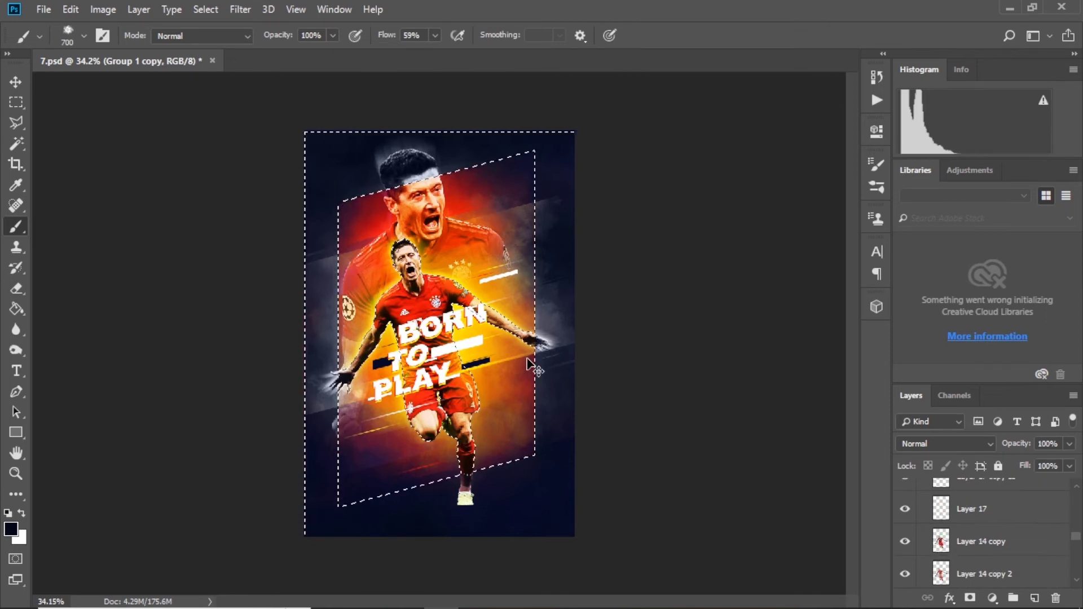
{"action": "scroll", "coordinate": [951, 562], "scroll_direction": "down", "scroll_amount": 3}
{"action": "scroll", "coordinate": [950, 561], "scroll_direction": "down", "scroll_amount": 3}
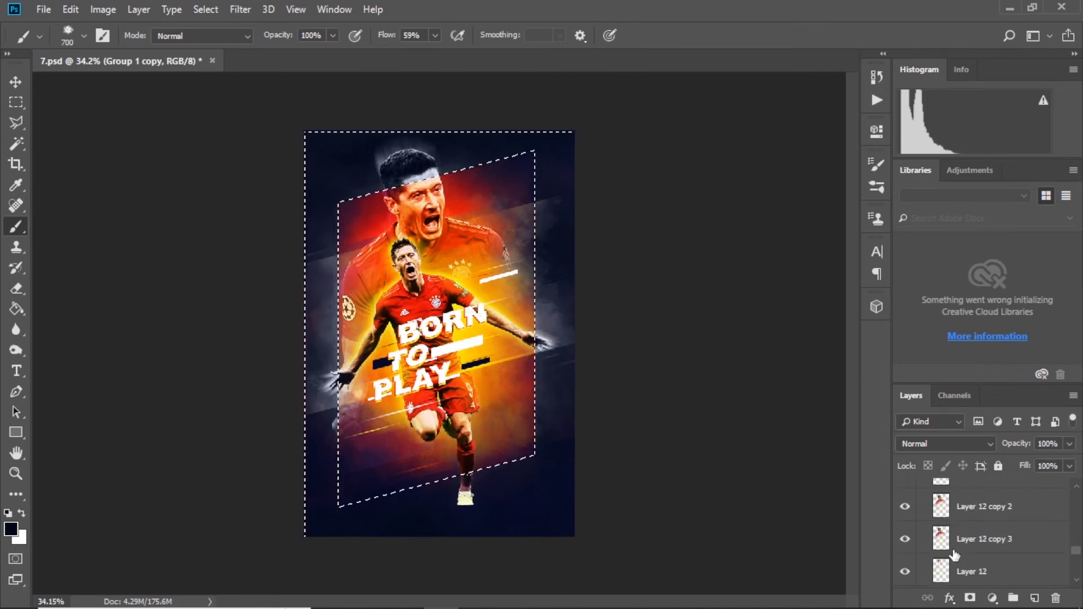
{"action": "scroll", "coordinate": [941, 544], "scroll_direction": "down", "scroll_amount": 2}
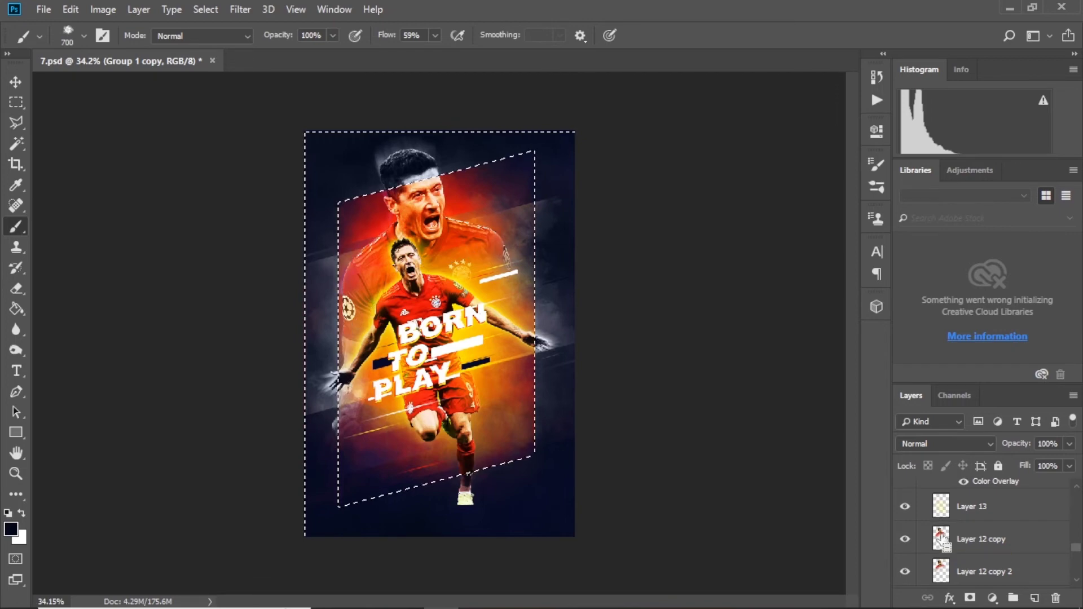
{"action": "key", "text": "ctrl+plus"}
{"action": "scroll", "coordinate": [959, 536], "scroll_direction": "up", "scroll_amount": 3}
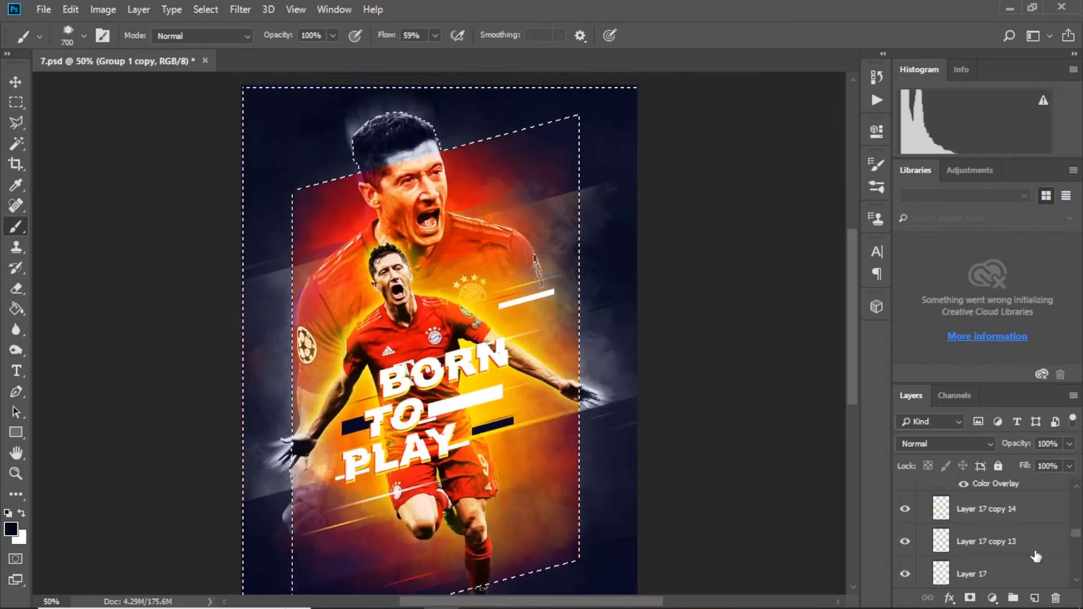
{"action": "scroll", "coordinate": [959, 536], "scroll_direction": "up", "scroll_amount": 3}
{"action": "scroll", "coordinate": [959, 536], "scroll_direction": "up", "scroll_amount": 3}
{"action": "left_click", "coordinate": [963, 527]}
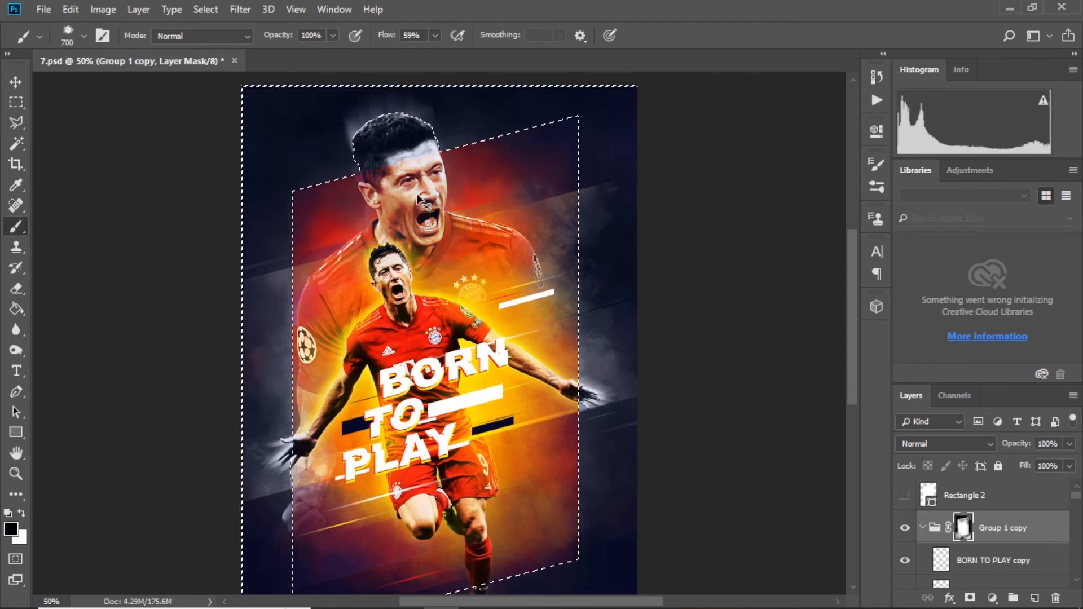
Step: Set the eraser flow to 72%, clear the panel selection and fit the poster in view
{"action": "key", "text": "e"}
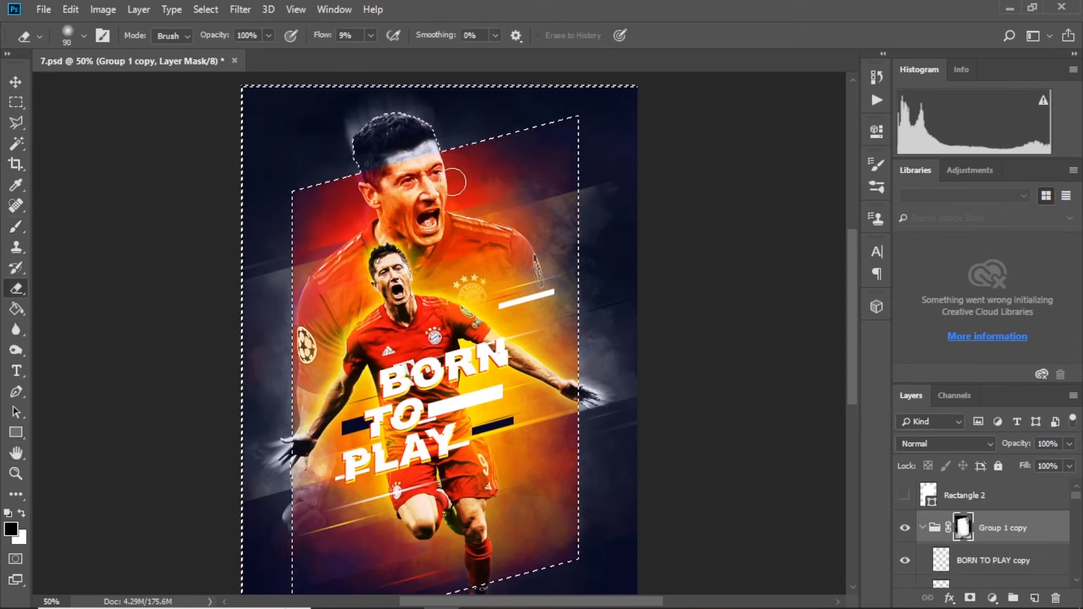
{"action": "right_click", "coordinate": [452, 182]}
{"action": "left_click", "coordinate": [370, 35]}
{"action": "left_click_drag", "start_coordinate": [387, 52], "coordinate": [416, 54]}
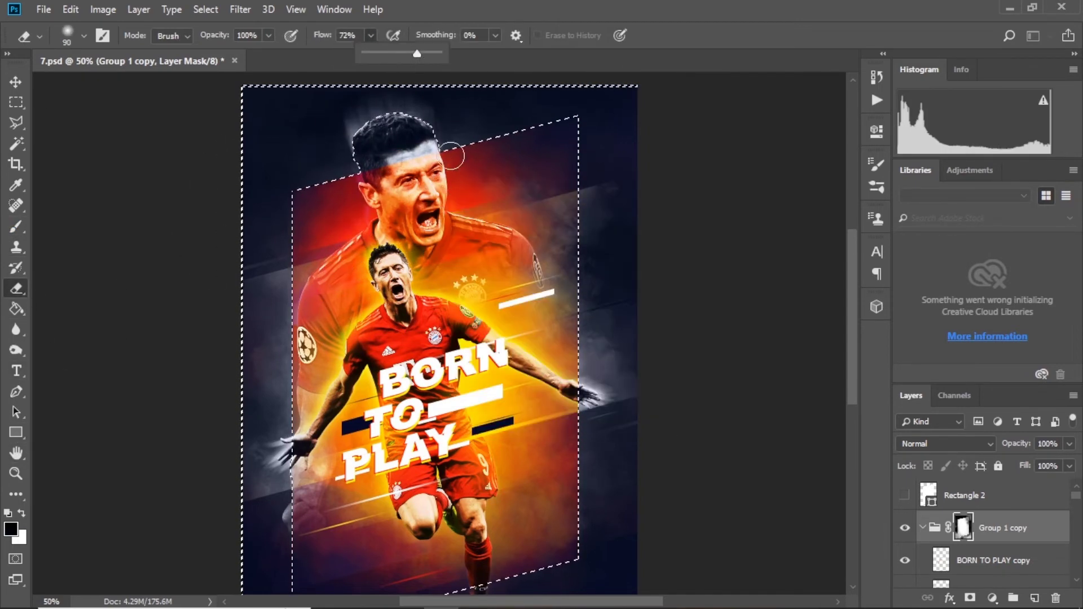
{"action": "key", "text": "ctrl+d"}
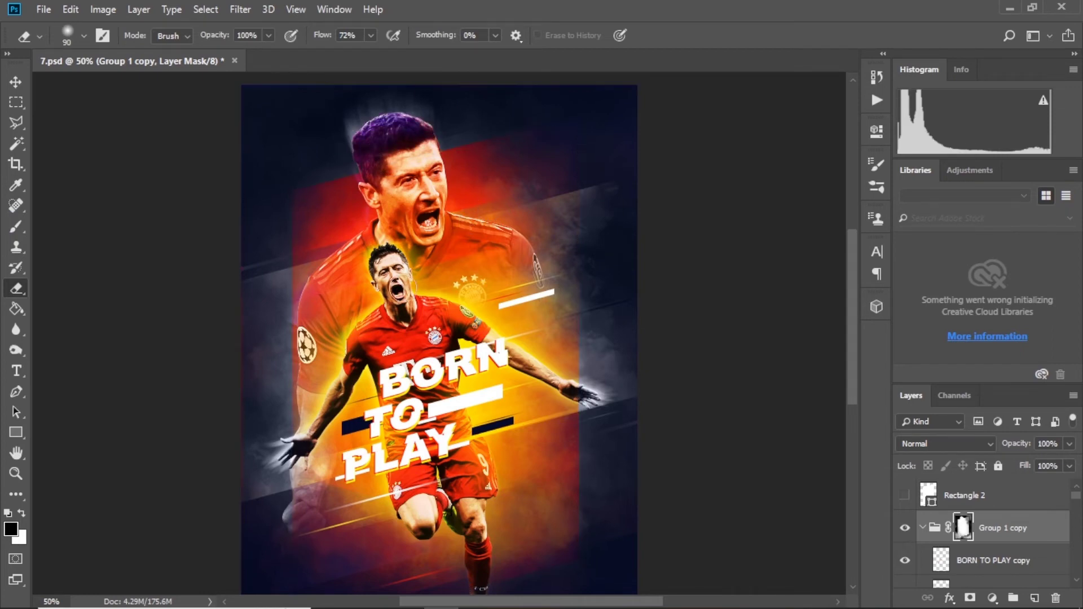
{"action": "key", "text": "ctrl+0"}
Step: Paint the head back with a smaller brush and begin scaling the artwork to about 92%
{"action": "key", "text": "b"}
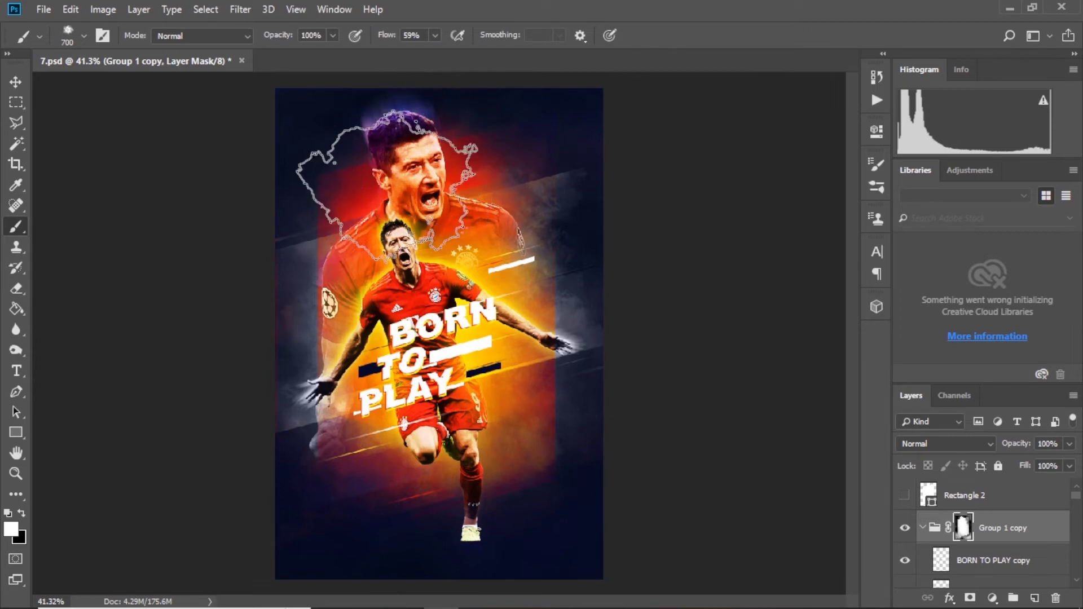
{"action": "key", "text": "bracketleft"}
{"action": "key", "text": "bracketleft"}
{"action": "key", "text": "bracketleft"}
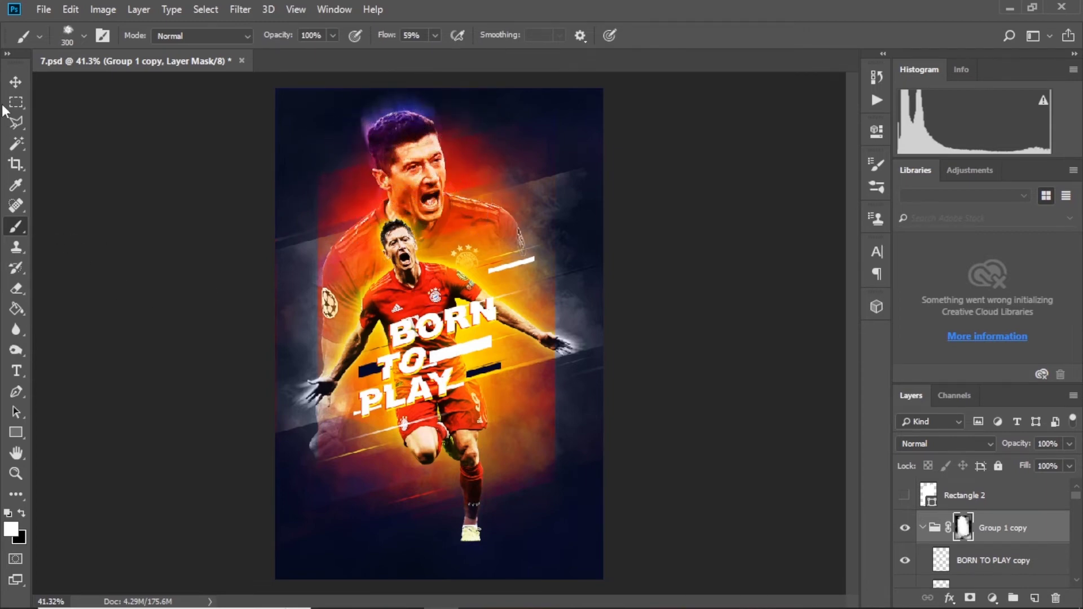
{"action": "key", "text": "v"}
{"action": "left_click_drag", "start_coordinate": [756, 88], "coordinate": [735, 103]}
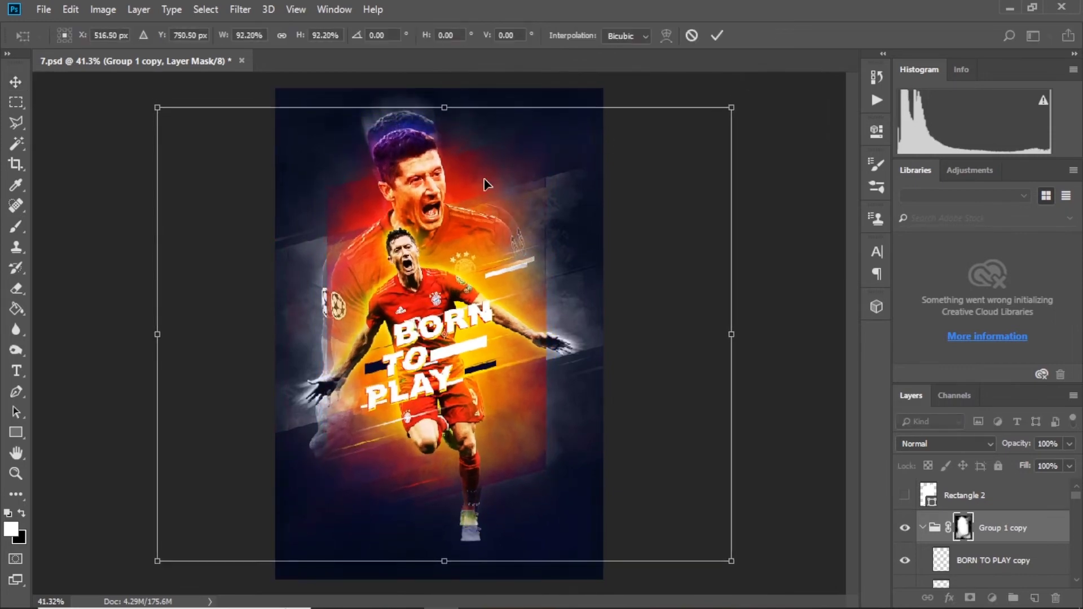
Step: Commit the 92% resize, reposition the artwork and load the player's outline as a selection
{"action": "key", "text": "Return"}
{"action": "key", "text": "Return"}
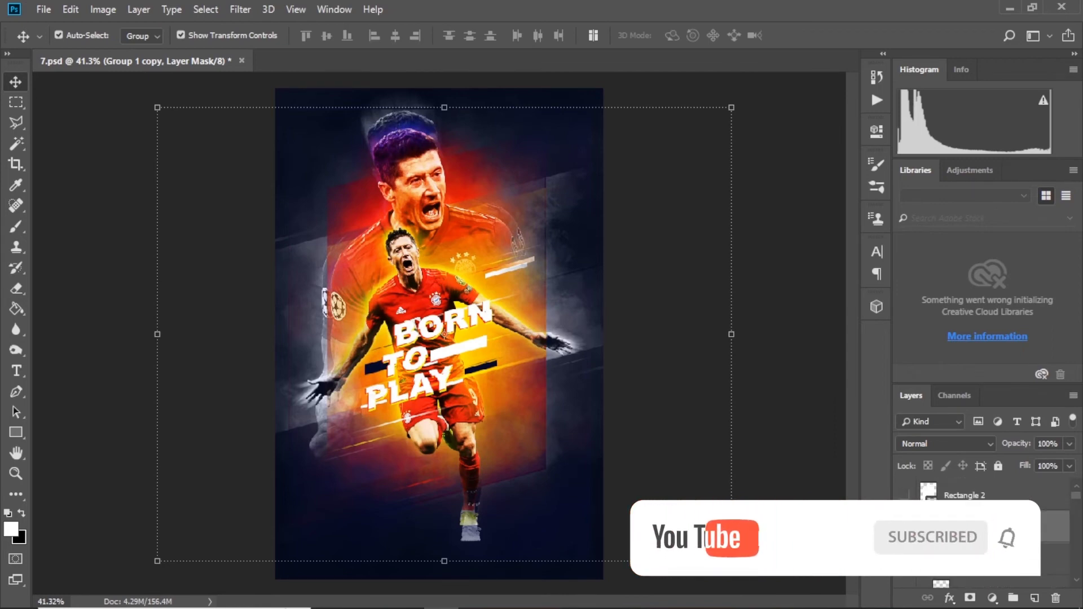
{"action": "left_click_drag", "start_coordinate": [626, 195], "coordinate": [625, 206]}
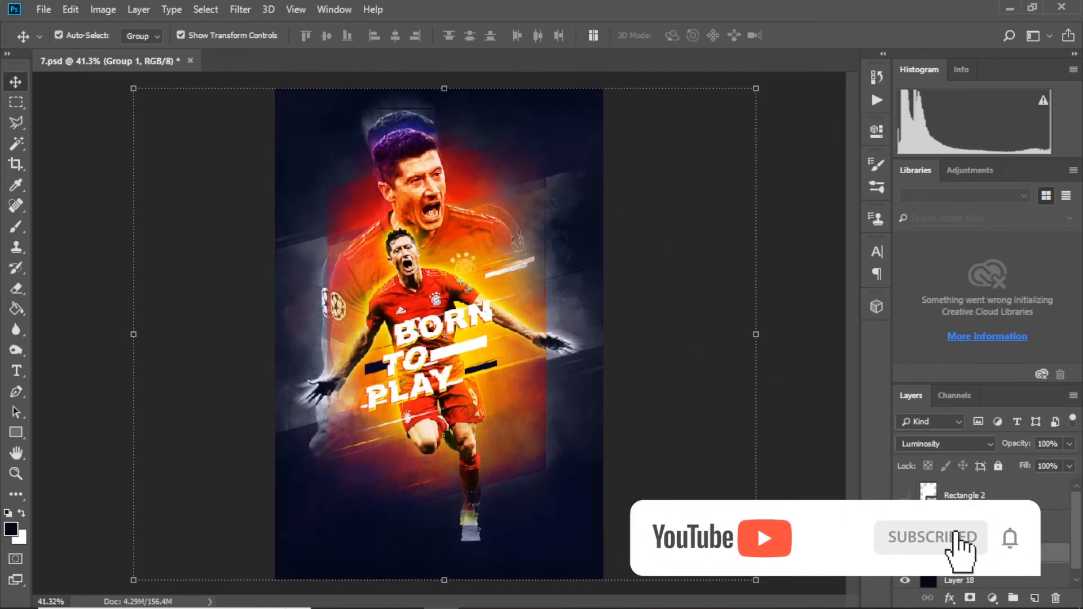
{"action": "left_click_drag", "start_coordinate": [539, 397], "coordinate": [538, 388]}
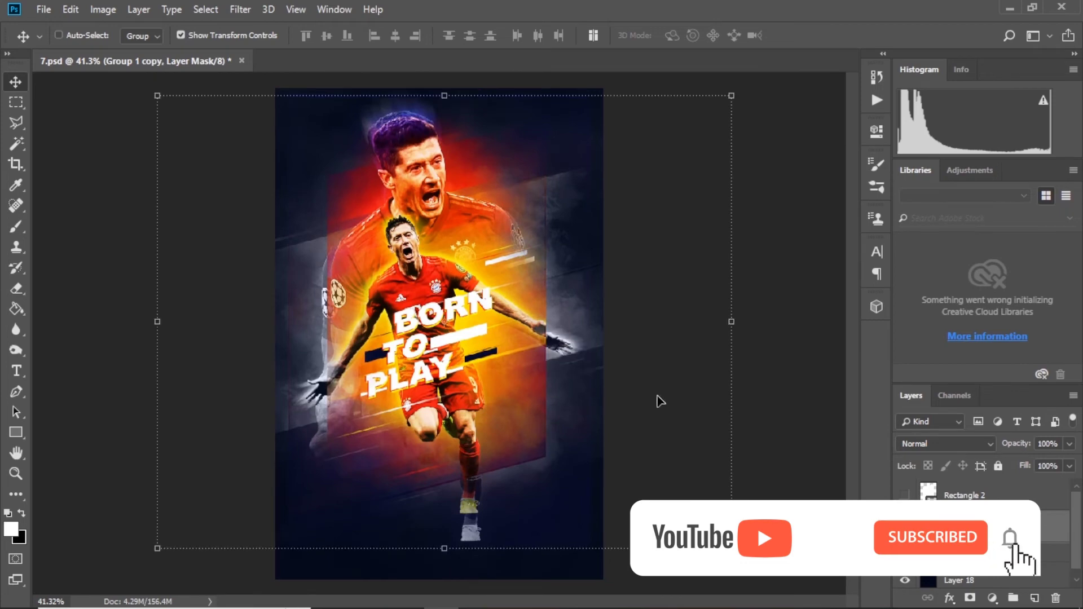
{"action": "scroll", "coordinate": [975, 553], "scroll_direction": "down", "scroll_amount": 3}
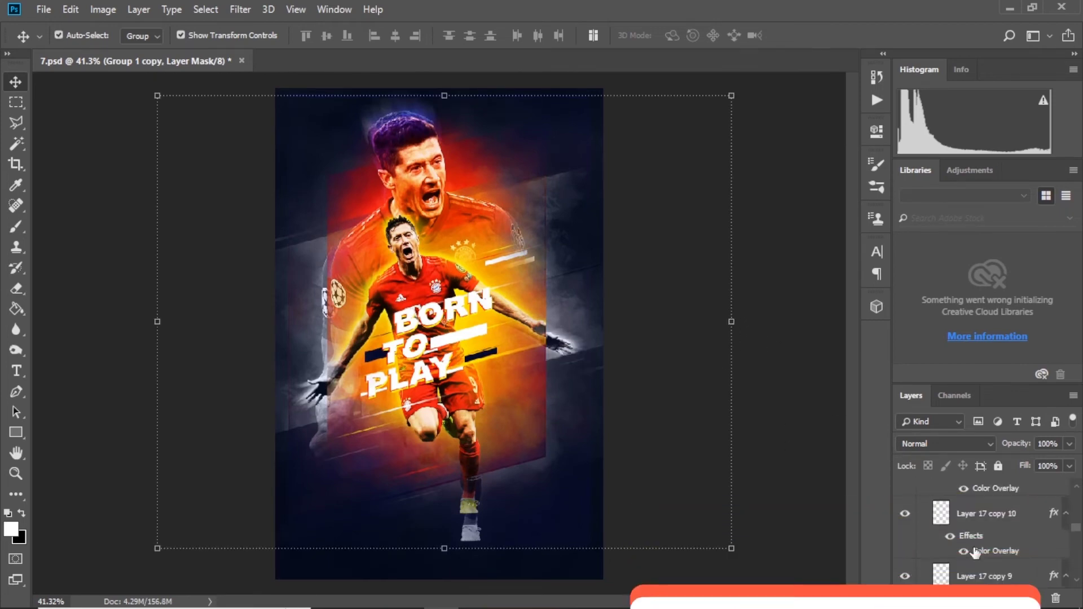
{"action": "scroll", "coordinate": [974, 552], "scroll_direction": "down", "scroll_amount": 2}
{"action": "left_click", "coordinate": [941, 540], "text": "ctrl"}
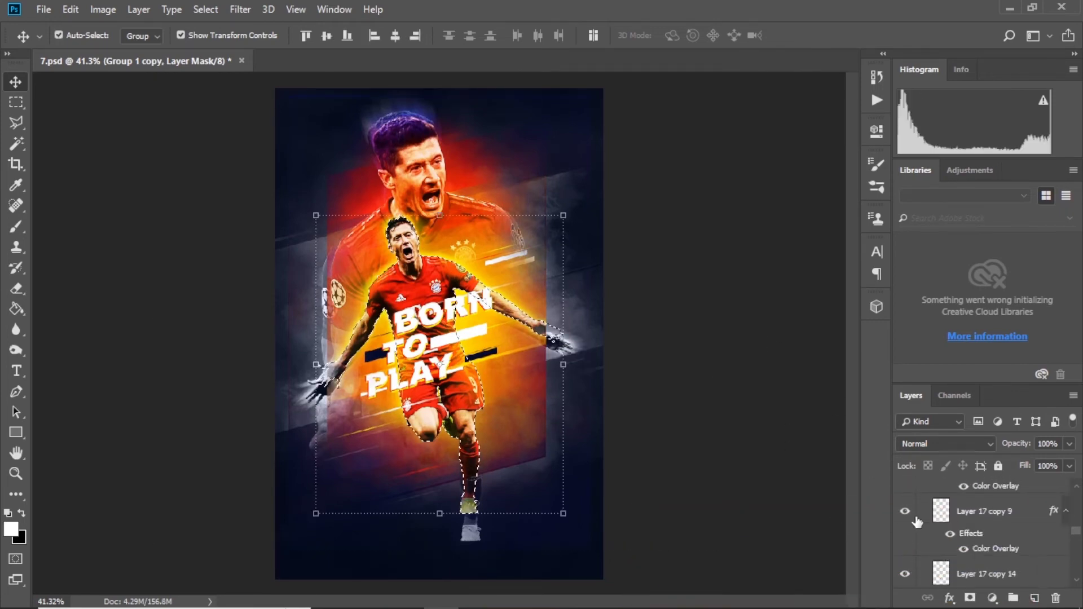
{"action": "scroll", "coordinate": [970, 524], "scroll_direction": "up", "scroll_amount": 5}
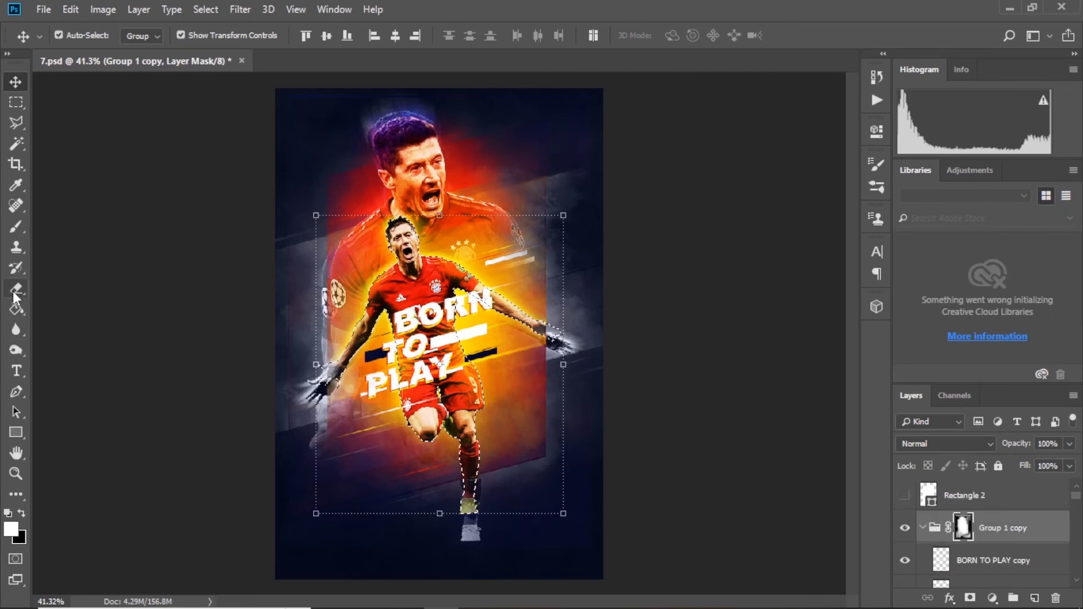
Step: Retouch Group 1 copy's mask within the player selection, then deselect
{"action": "left_click", "coordinate": [15, 226]}
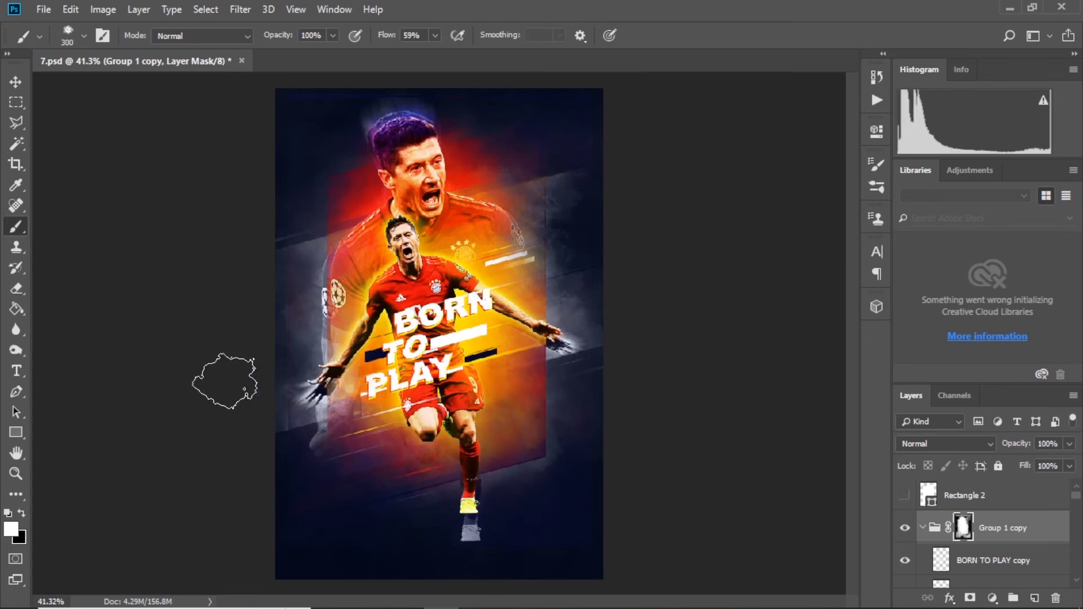
{"action": "left_click", "coordinate": [16, 81]}
{"action": "key", "text": "ctrl+d"}
{"action": "scroll", "coordinate": [442, 359], "scroll_direction": "up", "scroll_amount": 2}
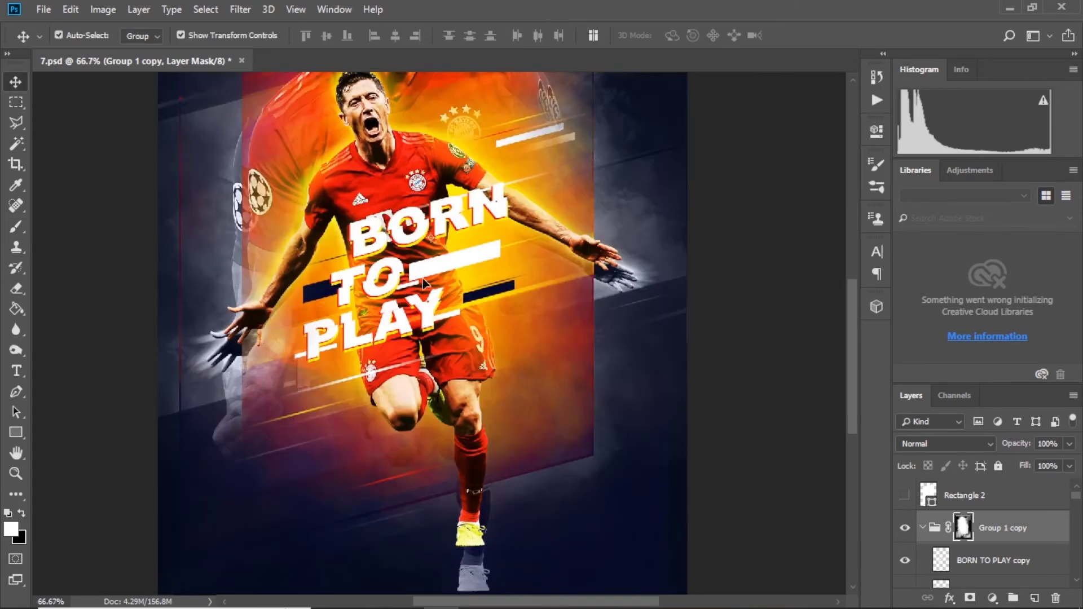
{"action": "scroll", "coordinate": [412, 239], "scroll_direction": "up", "scroll_amount": 1}
Step: Move the BORN TO PLAY copy text layer slightly lower
{"action": "right_click", "coordinate": [412, 239]}
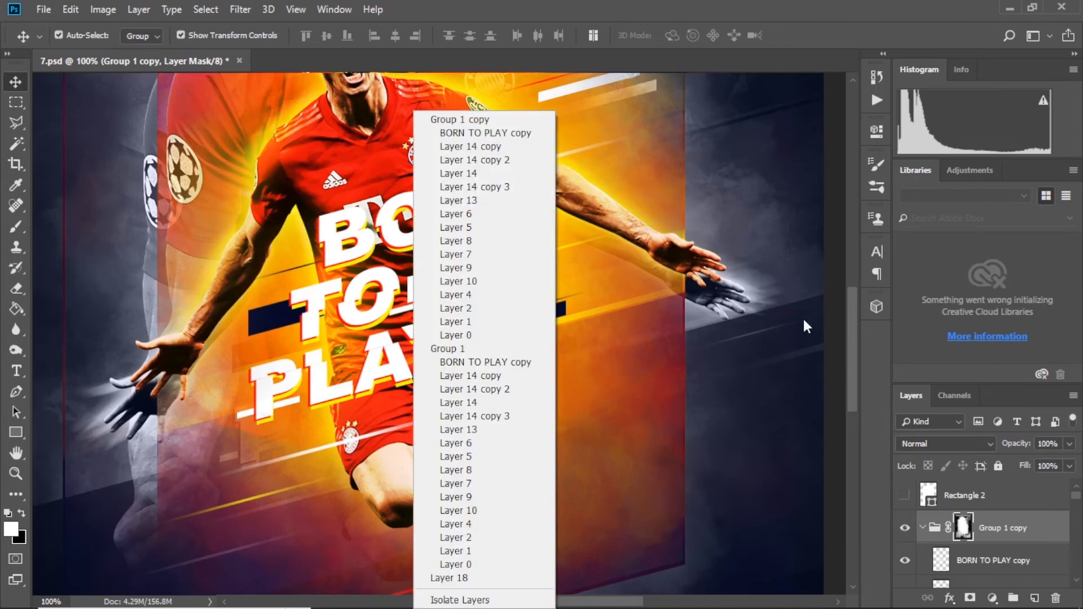
{"action": "left_click", "coordinate": [941, 534]}
{"action": "left_click_drag", "start_coordinate": [409, 249], "coordinate": [409, 254]}
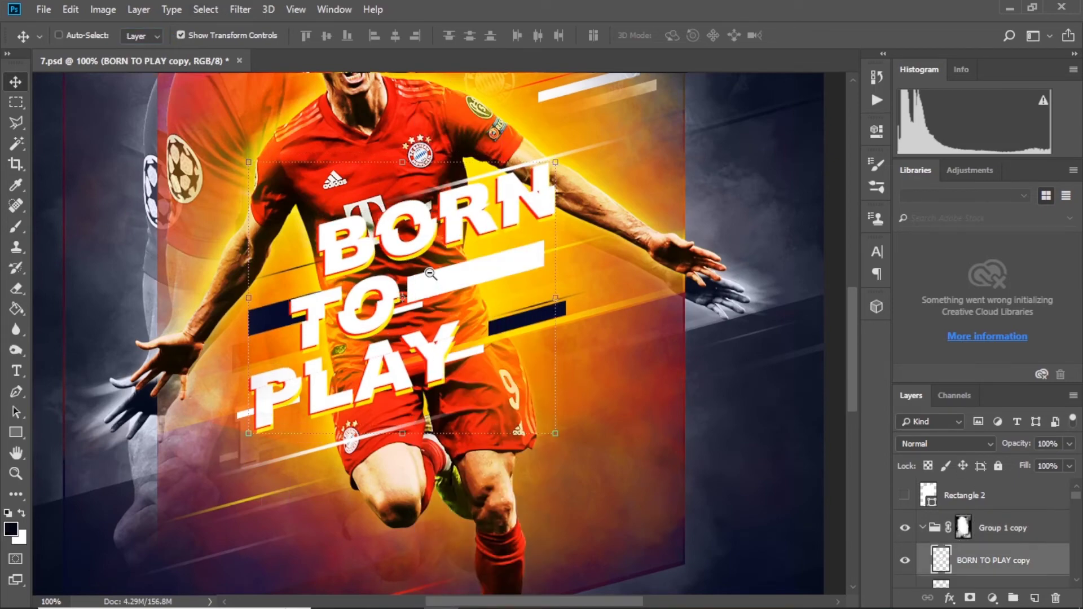
{"action": "scroll", "coordinate": [430, 273], "scroll_direction": "down", "scroll_amount": 2}
{"action": "scroll", "coordinate": [739, 261], "scroll_direction": "down", "scroll_amount": 1}
{"action": "left_click", "coordinate": [609, 251]}
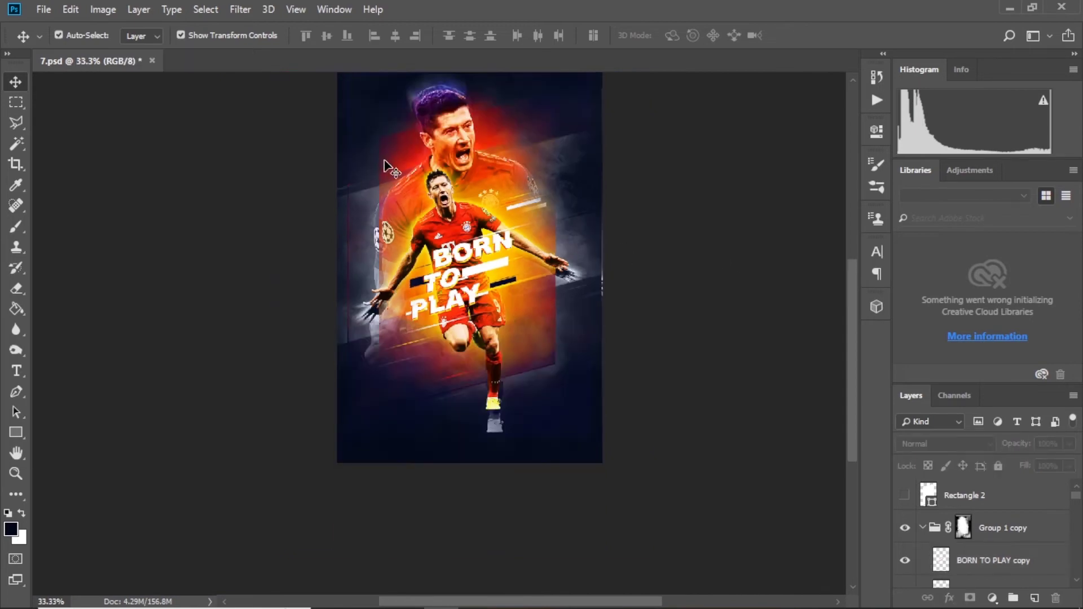
Step: Retouch Group 1 copy's mask along a narrow strip at the poster's left edge
{"action": "left_click", "coordinate": [963, 527]}
{"action": "left_click", "coordinate": [15, 102]}
{"action": "scroll", "coordinate": [277, 110], "scroll_direction": "up", "scroll_amount": 2}
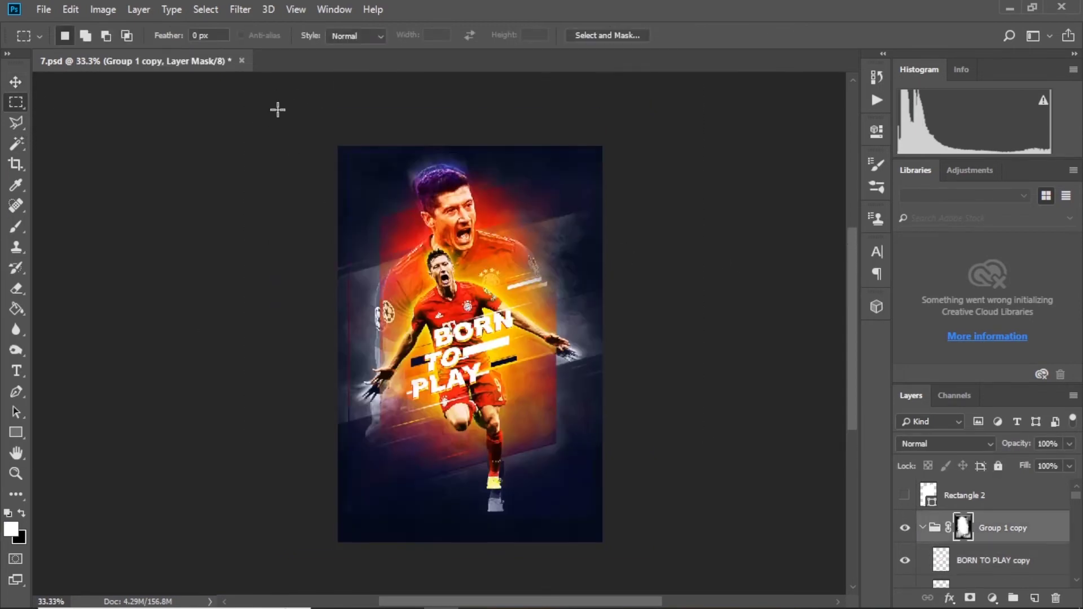
{"action": "left_click_drag", "start_coordinate": [360, 555], "coordinate": [360, 556]}
{"action": "left_click", "coordinate": [16, 226]}
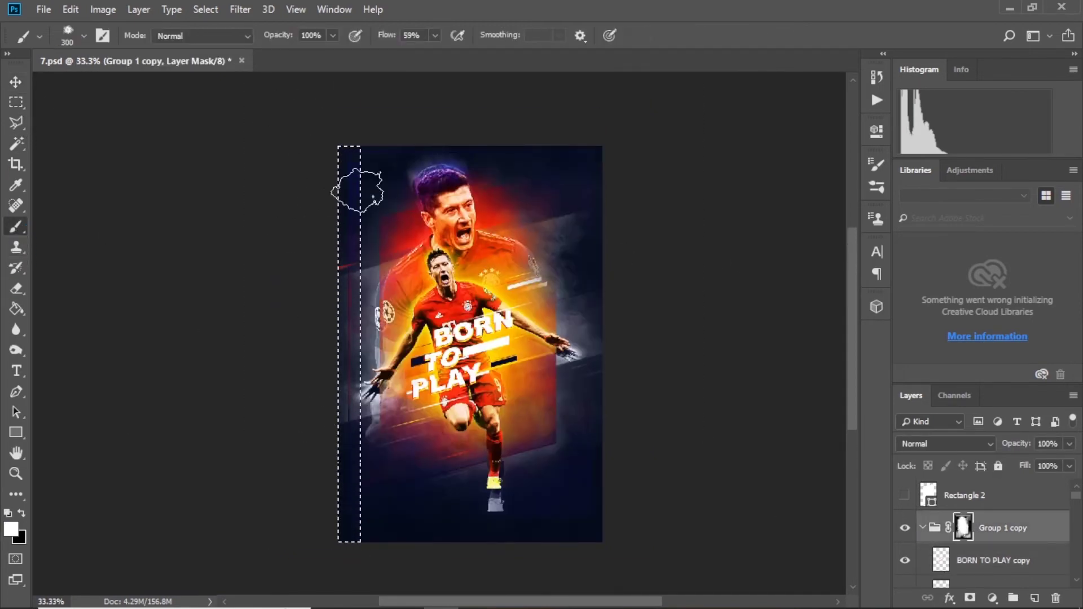
{"action": "left_click", "coordinate": [16, 288]}
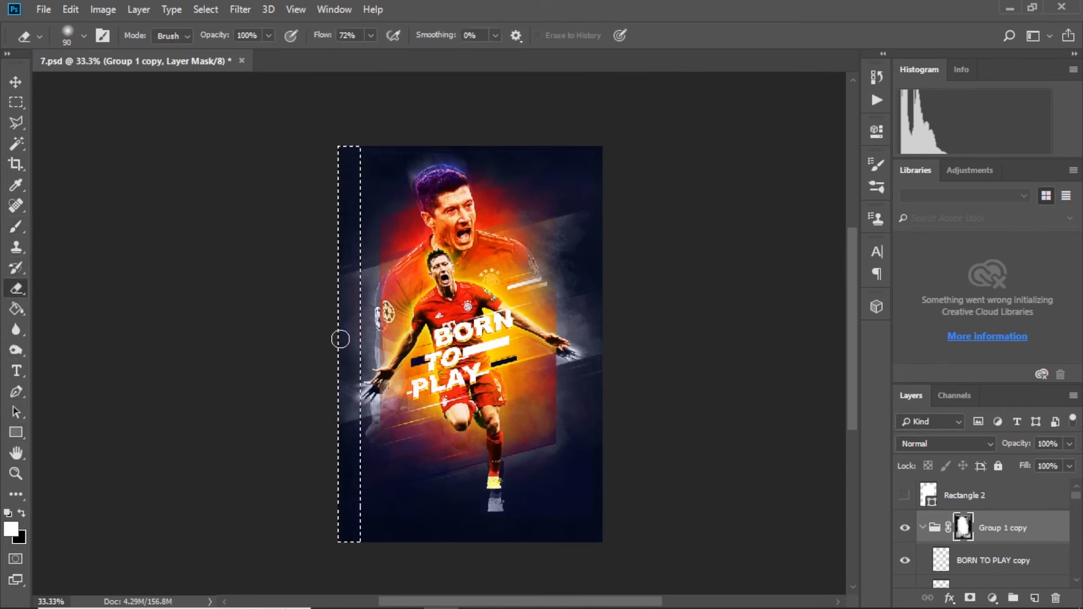
{"action": "left_click", "coordinate": [16, 102]}
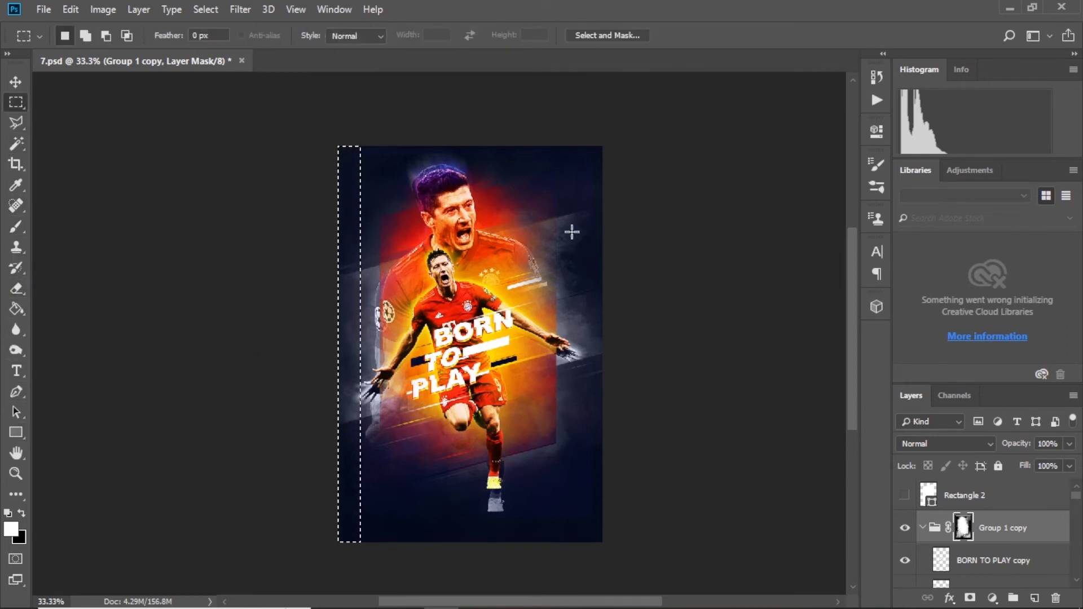
{"action": "scroll", "coordinate": [698, 331], "scroll_direction": "up", "scroll_amount": 2}
Step: Duplicate the Group 1 copy group with Ctrl+J
{"action": "key", "text": "b"}
{"action": "left_click", "coordinate": [922, 528]}
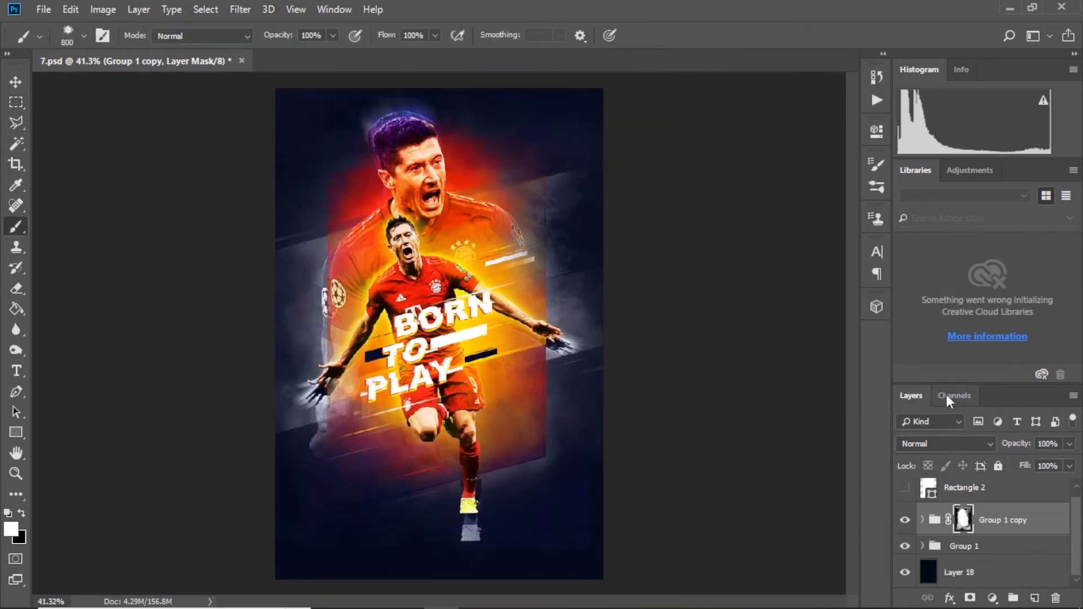
{"action": "key", "text": "ctrl+j"}
{"action": "key", "text": "x"}
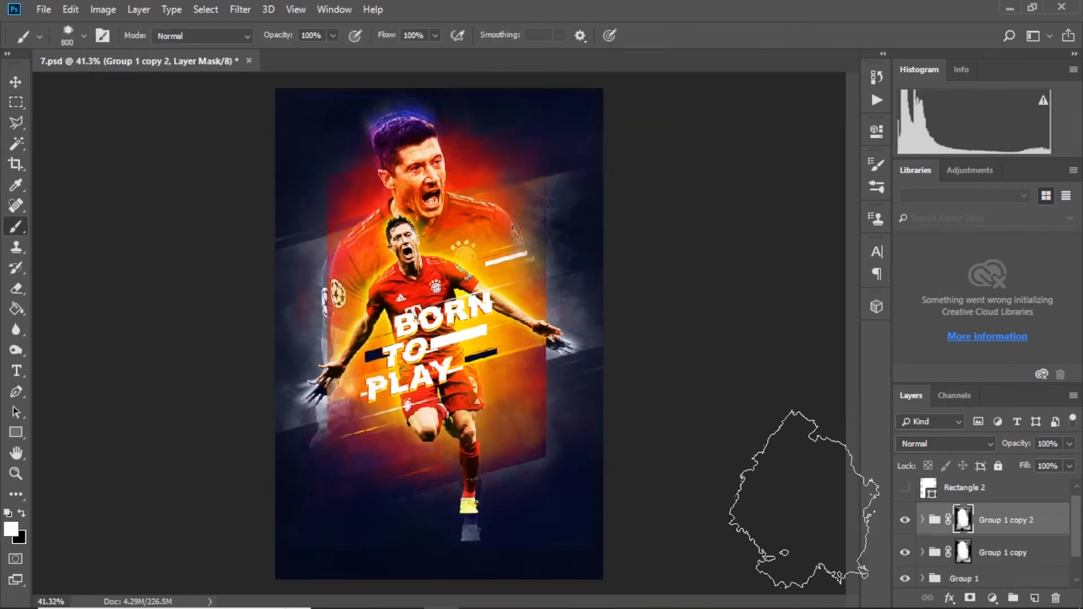
{"action": "key", "text": "ctrl+z"}
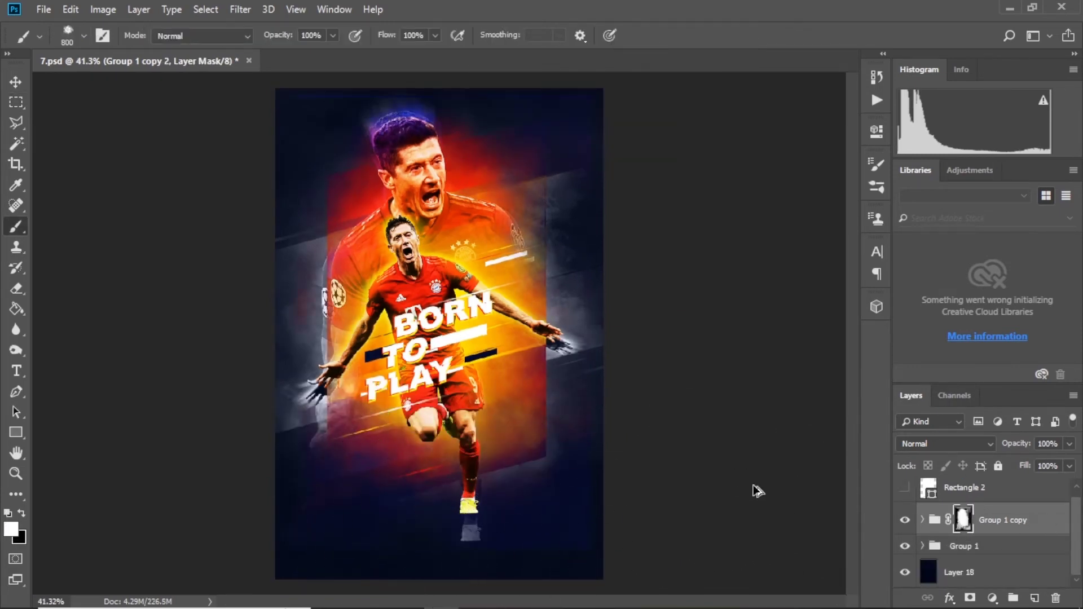
{"action": "key", "text": "ctrl+shift+z"}
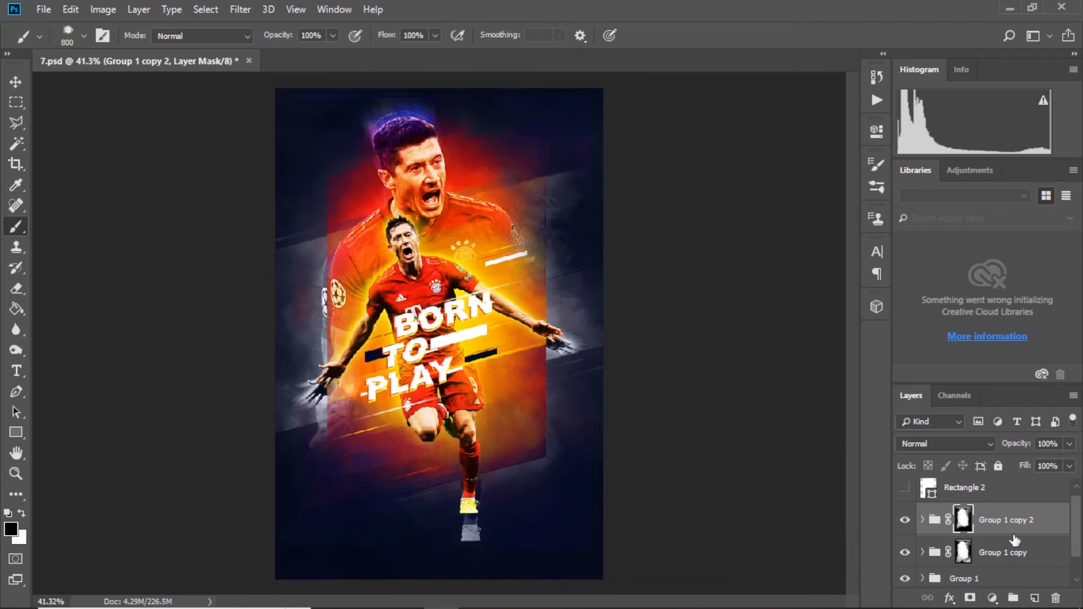
Step: Add a new layer above Group 1 and paint dark navy over the grey patches
{"action": "scroll", "coordinate": [1015, 541], "scroll_direction": "down", "scroll_amount": 1}
{"action": "left_click", "coordinate": [970, 546]}
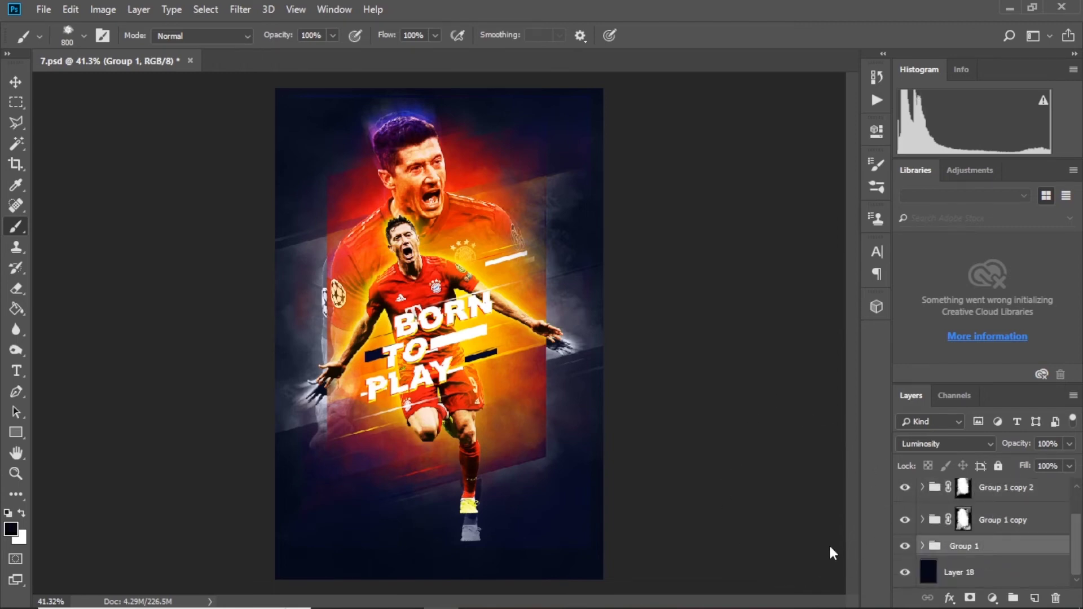
{"action": "left_click", "coordinate": [1034, 595]}
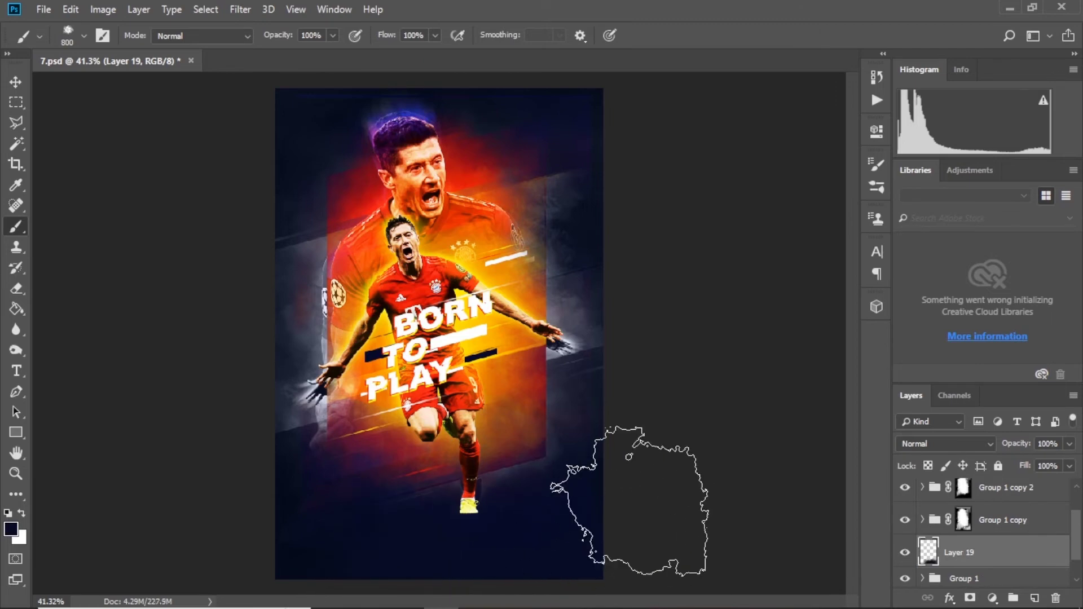
{"action": "left_click_drag", "start_coordinate": [502, 527], "coordinate": [460, 550]}
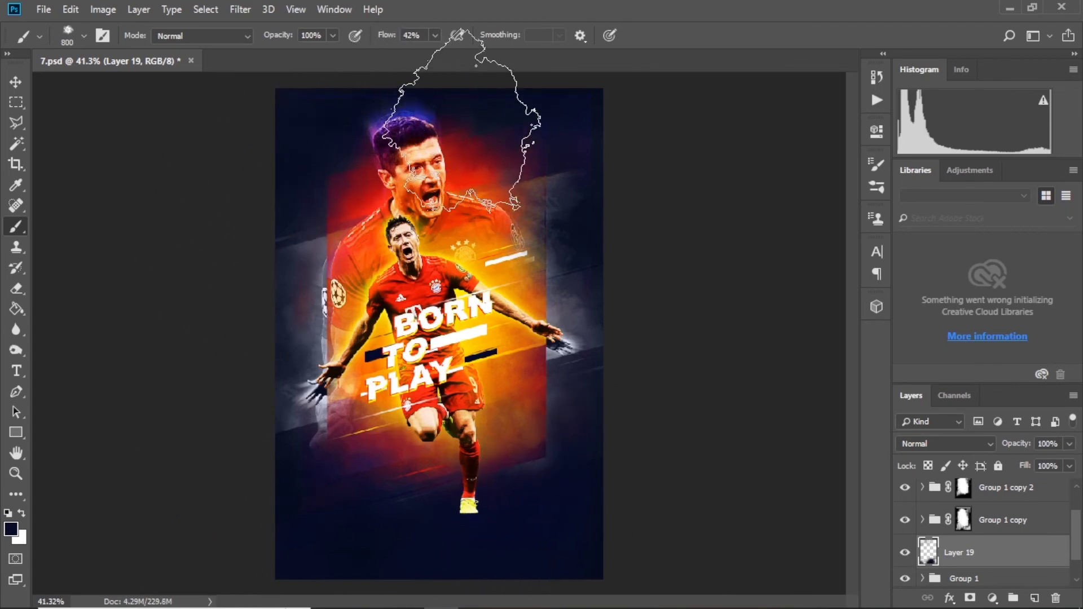
{"action": "scroll", "coordinate": [564, 113], "scroll_direction": "up", "scroll_amount": 3}
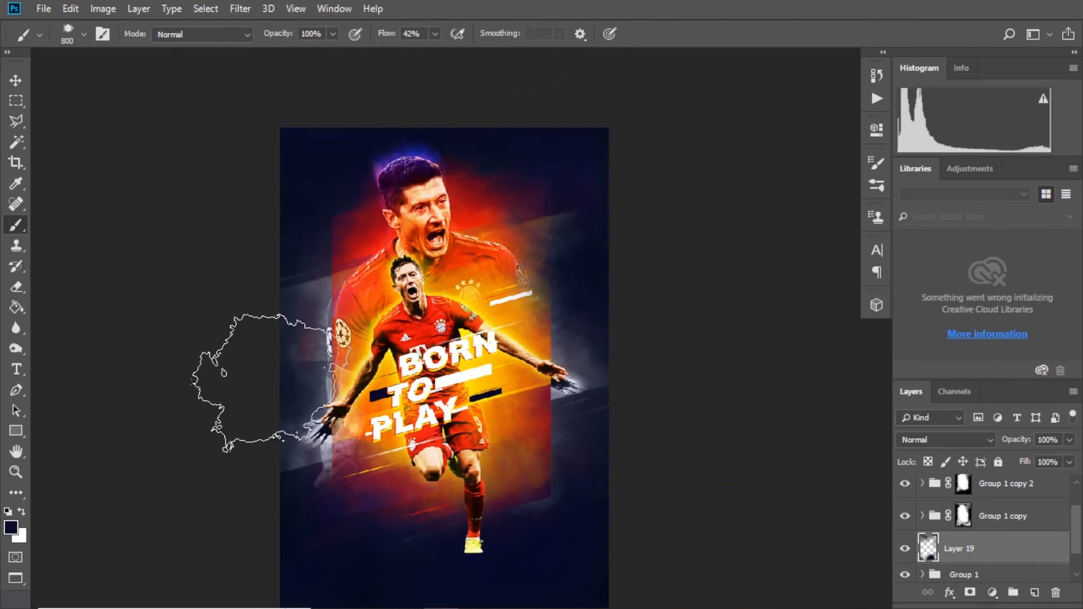
{"action": "left_click_drag", "start_coordinate": [669, 350], "coordinate": [699, 307]}
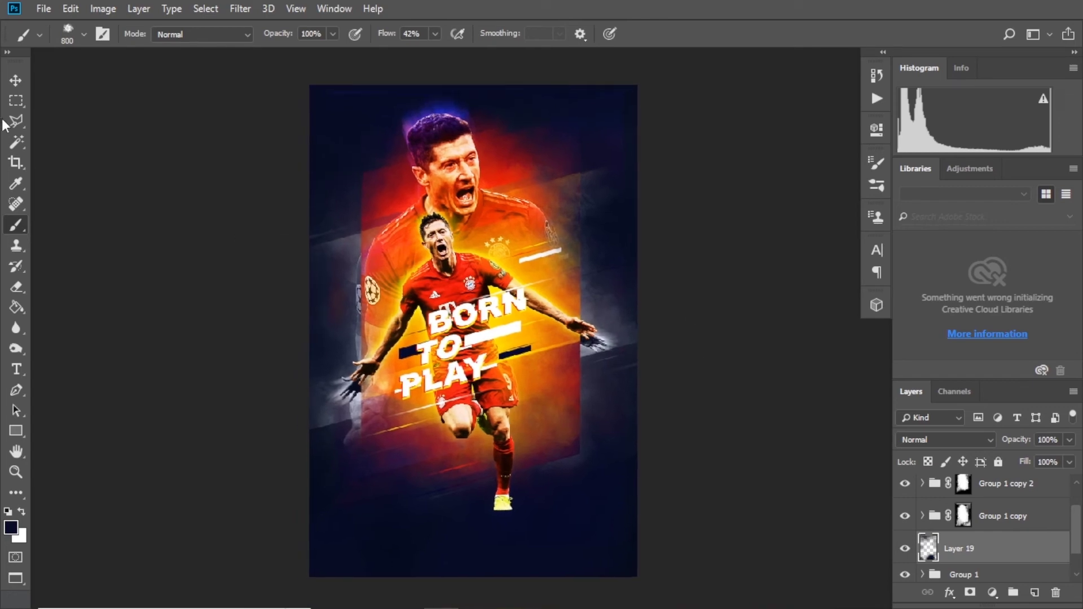
{"action": "key", "text": "v"}
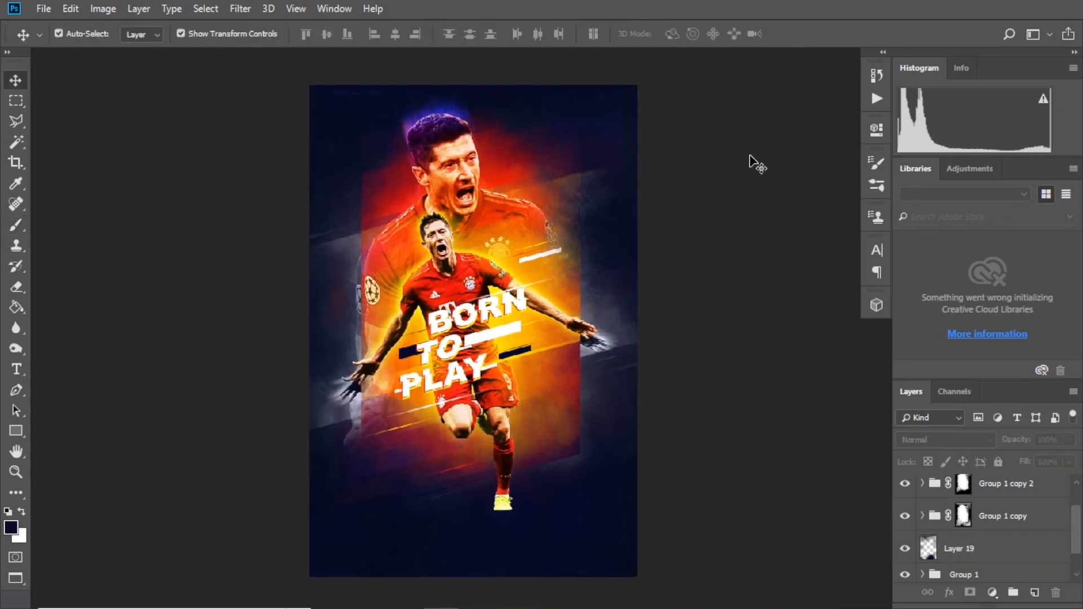
Step: Pick the 800 px brush preset and lower Layer 19's opacity to 62%
{"action": "left_click", "coordinate": [959, 548]}
{"action": "key", "text": "e"}
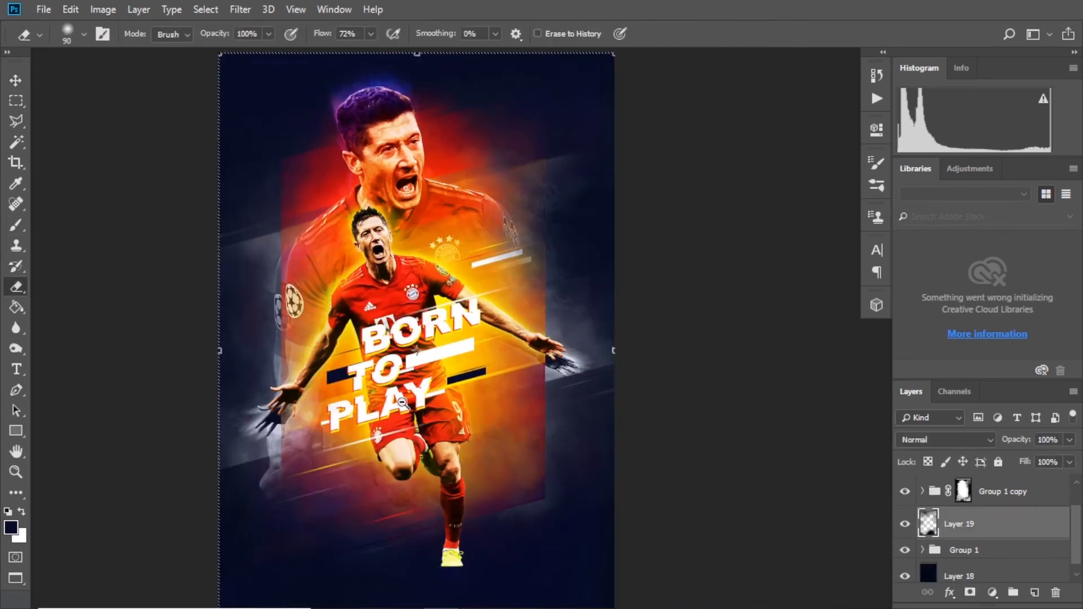
{"action": "right_click", "coordinate": [488, 329]}
{"action": "key", "text": "b"}
{"action": "double_click", "coordinate": [454, 422]}
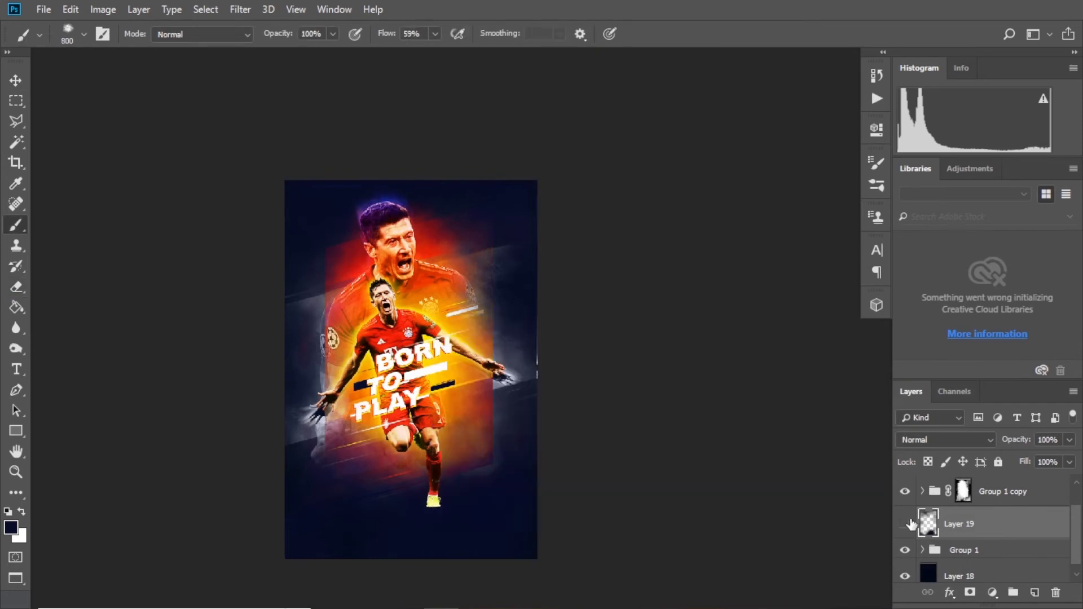
{"action": "left_click", "coordinate": [1068, 439]}
{"action": "left_click", "coordinate": [1033, 458]}
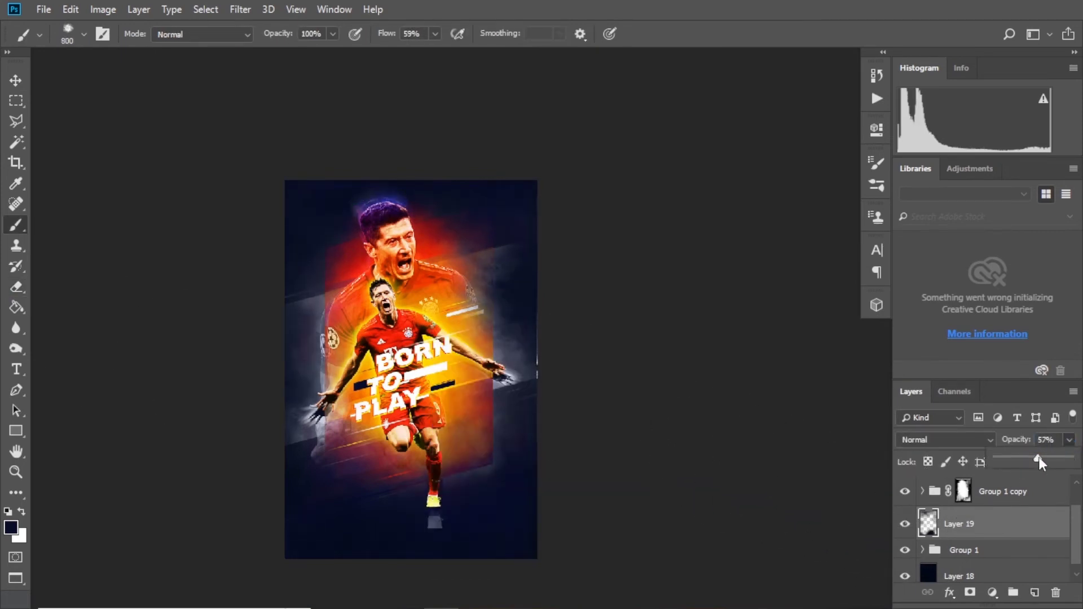
Step: Add an empty Layer 20 and crop the canvas to the final poster frame
{"action": "left_click", "coordinate": [1032, 592]}
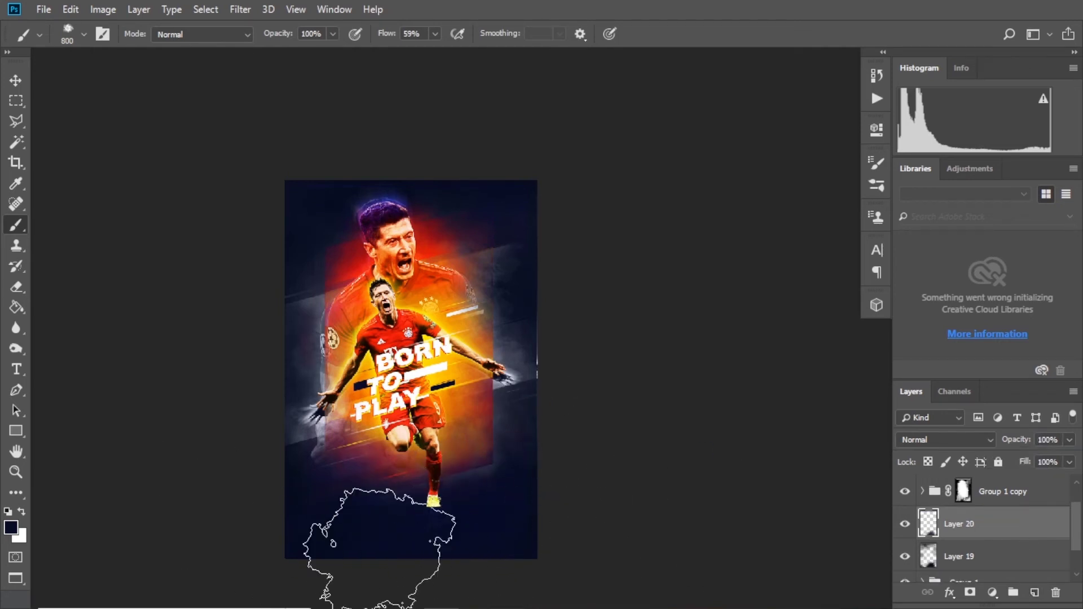
{"action": "key", "text": "c"}
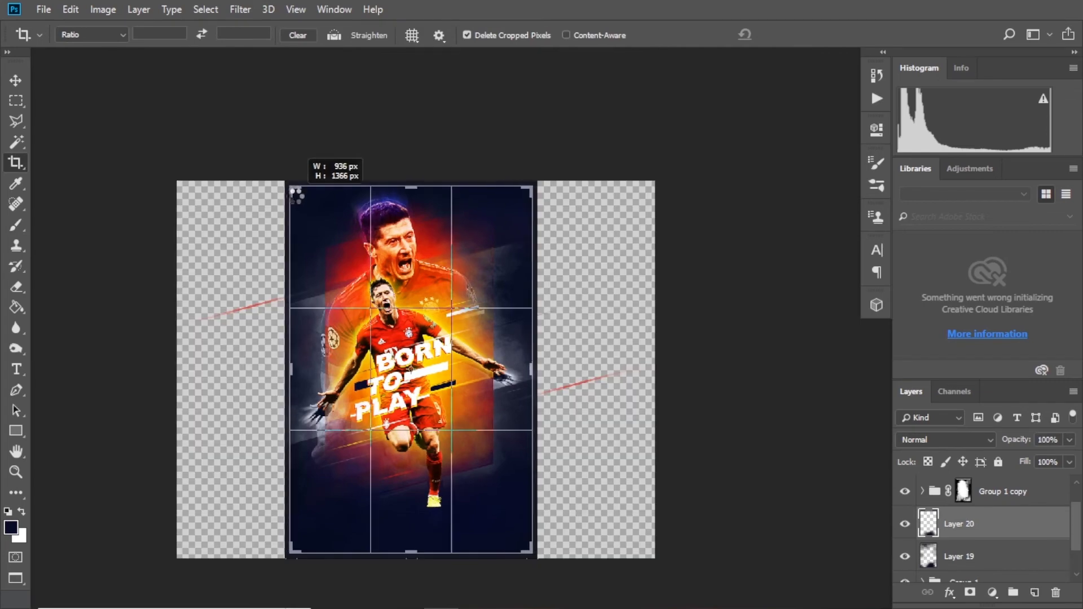
{"action": "left_click_drag", "start_coordinate": [290, 186], "coordinate": [437, 280]}
{"action": "key", "text": "Return"}
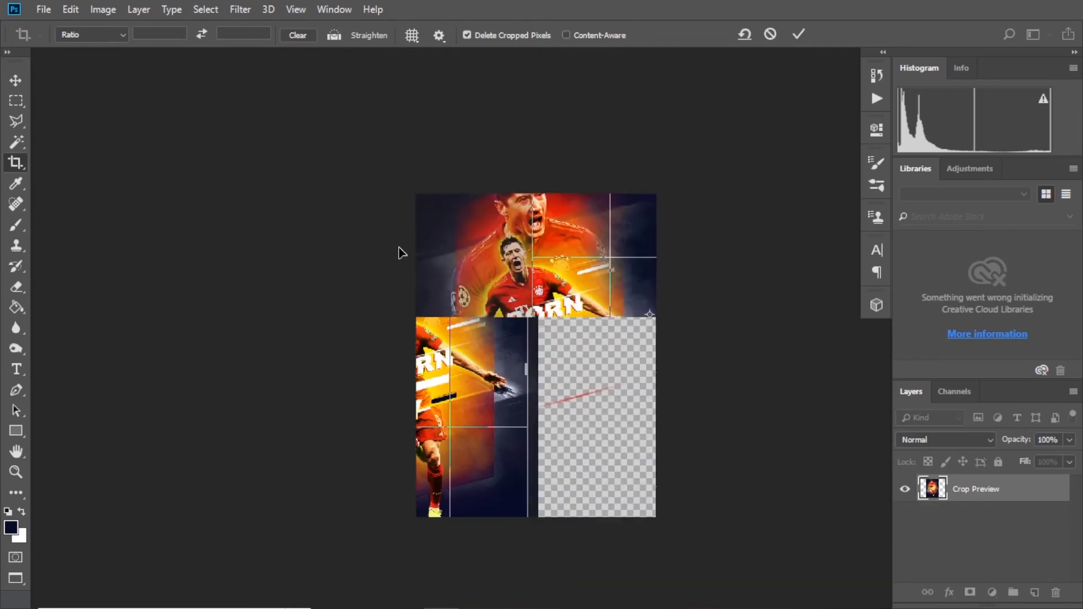
{"action": "key", "text": "v"}
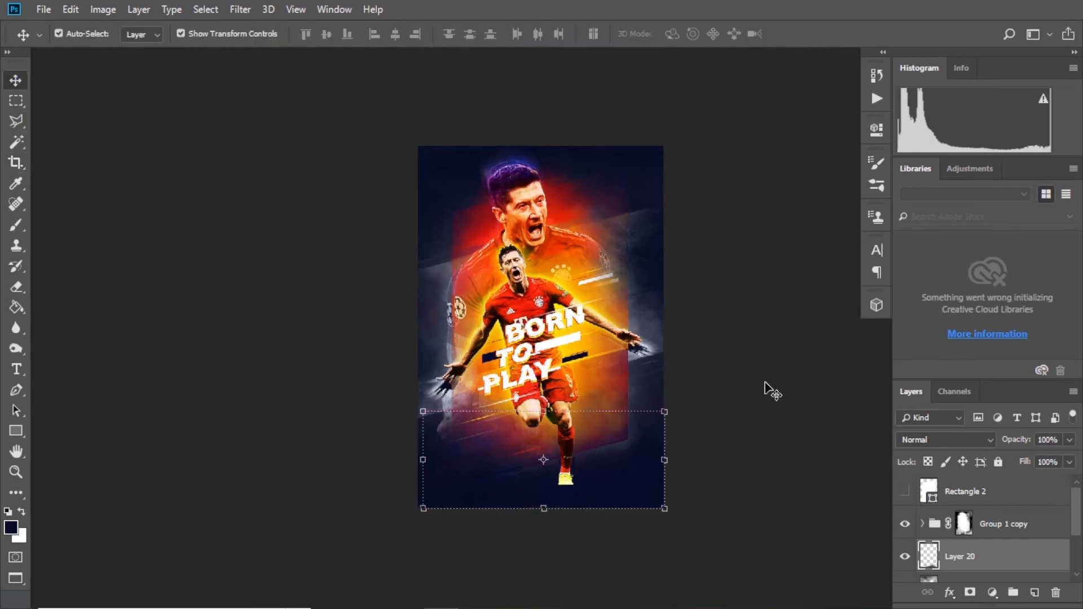
{"action": "left_click_drag", "start_coordinate": [769, 389], "coordinate": [658, 274]}
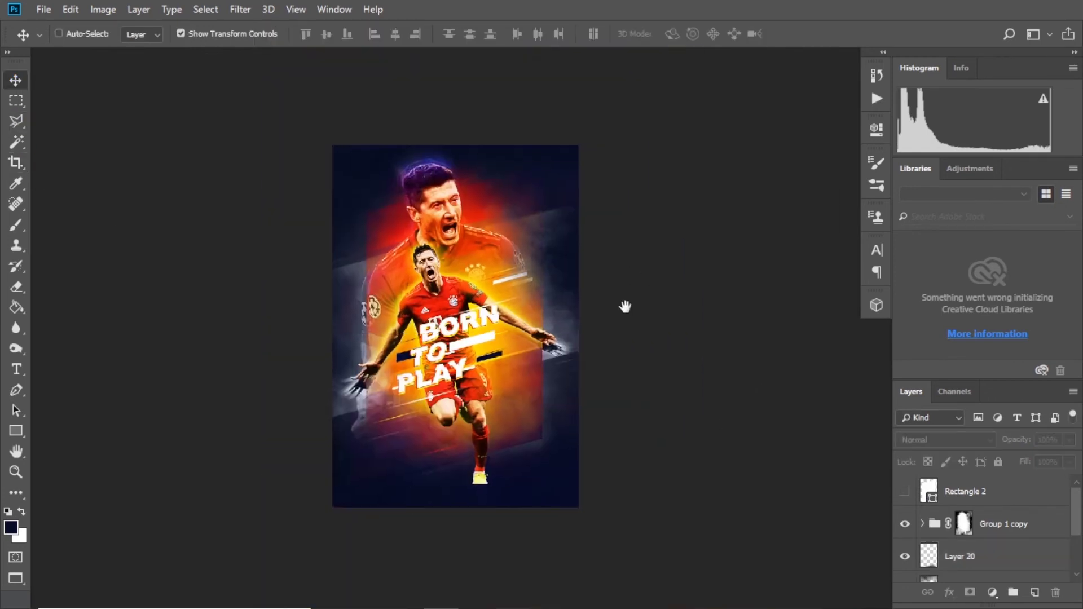
{"action": "key", "text": "ctrl+plus"}
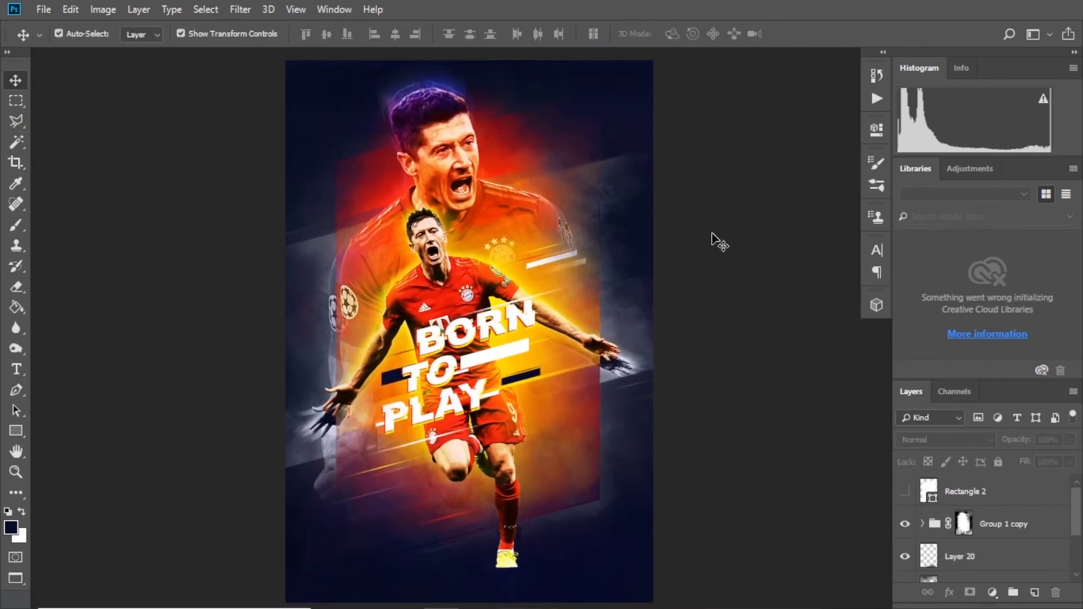
Step: Delete the Rectangle 2 layer
{"action": "key", "text": "f"}
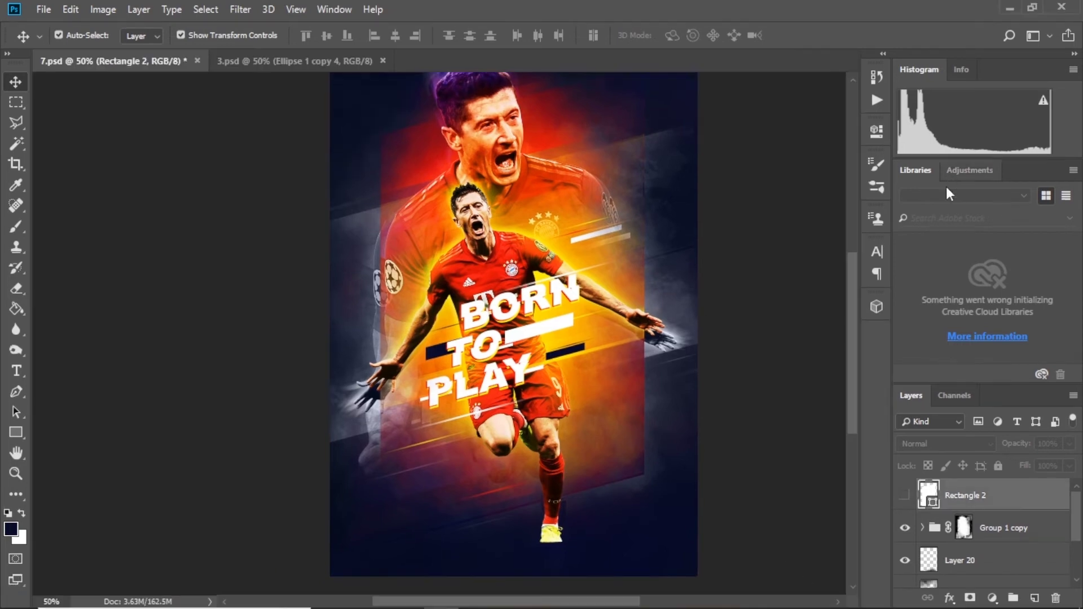
{"action": "left_click_drag", "start_coordinate": [669, 179], "coordinate": [671, 196]}
{"action": "left_click", "coordinate": [945, 482], "text": "ctrl"}
{"action": "left_click", "coordinate": [996, 496]}
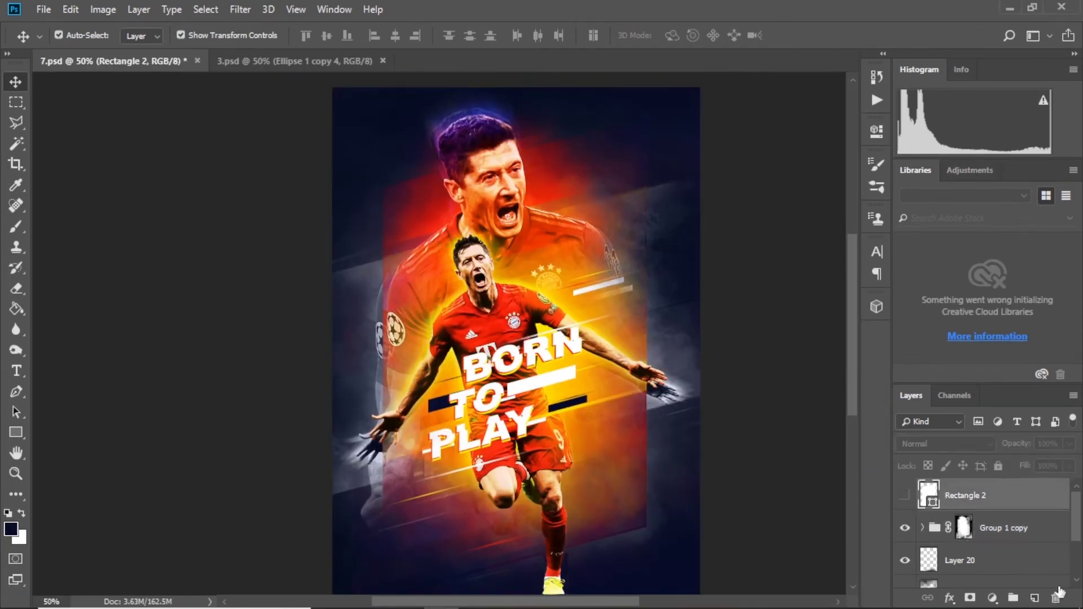
{"action": "left_click", "coordinate": [1055, 598]}
{"action": "left_click", "coordinate": [474, 240]}
Step: Add Vibrance and Levels adjustment layers, then shift Group 1 copy slightly upward
{"action": "left_click", "coordinate": [138, 9]}
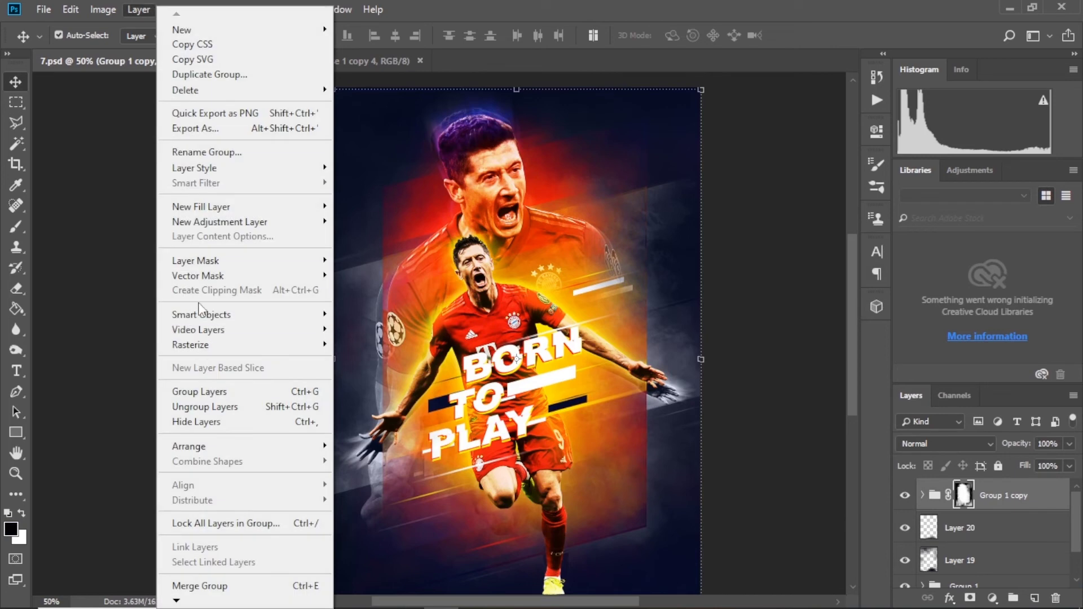
{"action": "mouse_move", "coordinate": [220, 222]}
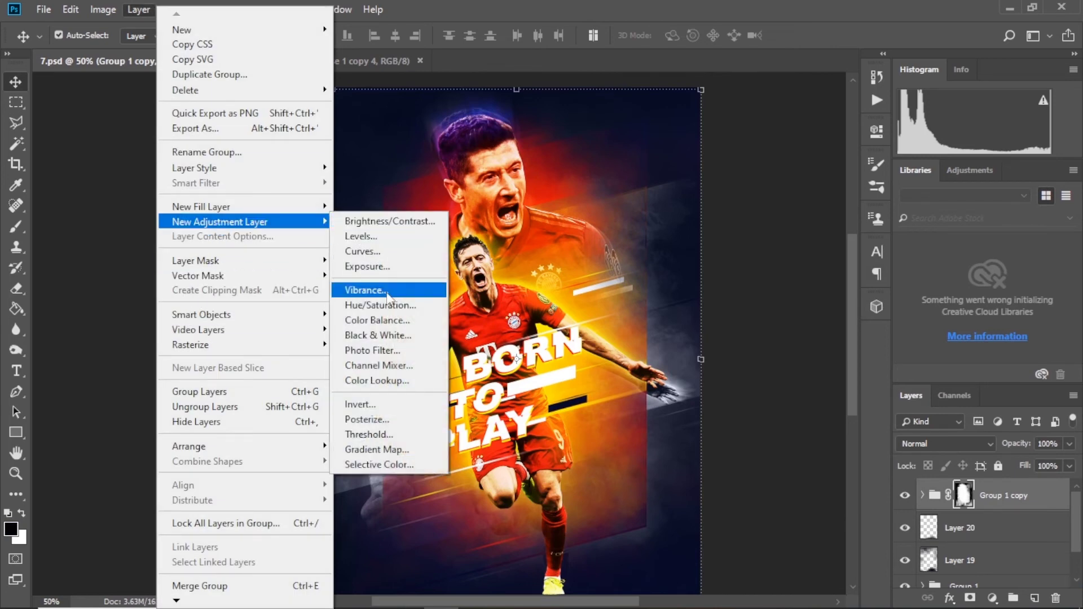
{"action": "left_click", "coordinate": [366, 290]}
{"action": "key", "text": "Return"}
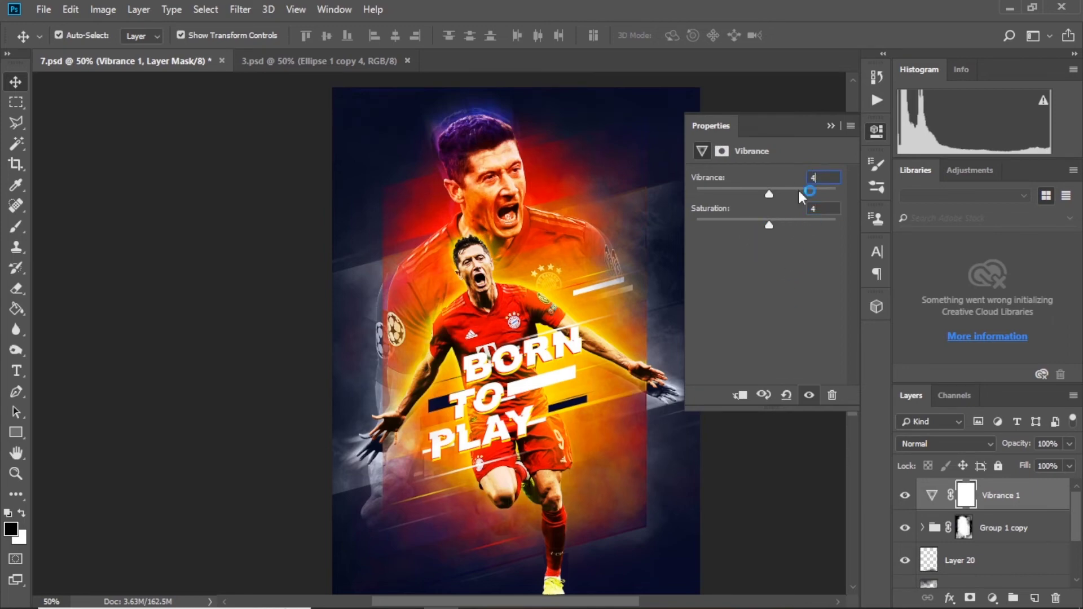
{"action": "left_click", "coordinate": [698, 233]}
{"action": "left_click", "coordinate": [139, 10]}
{"action": "mouse_move", "coordinate": [219, 222]}
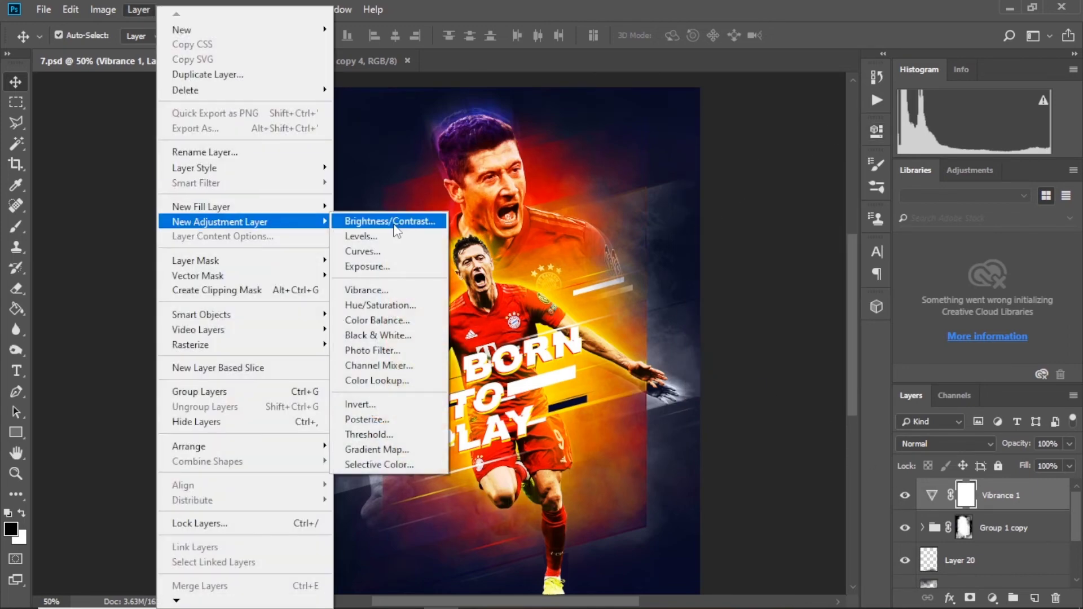
{"action": "left_click", "coordinate": [383, 246]}
{"action": "key", "text": "Return"}
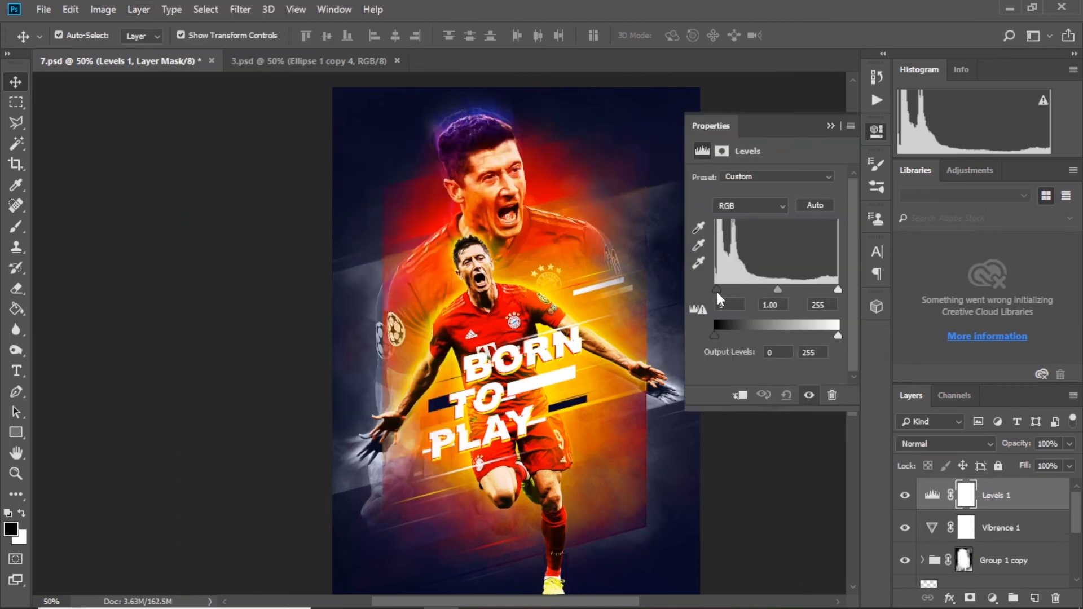
{"action": "left_click", "coordinate": [965, 560]}
{"action": "mouse_move", "coordinate": [543, 325]}
{"action": "left_mouse_down"}
{"action": "mouse_move", "coordinate": [543, 314]}
{"action": "mouse_move", "coordinate": [558, 316]}
{"action": "left_mouse_up"}
{"action": "key", "text": "ctrl+0"}
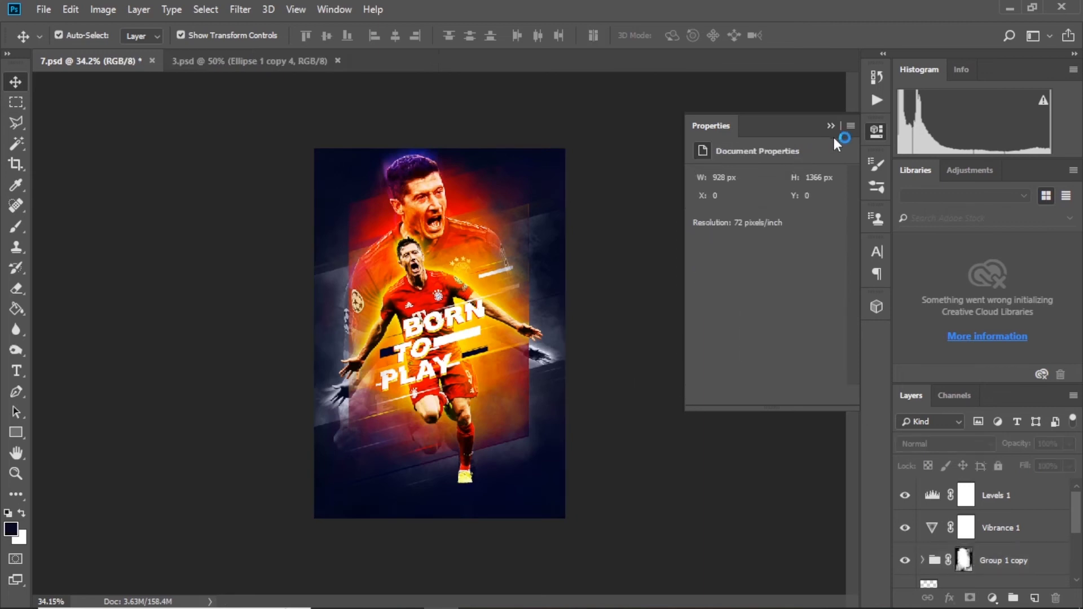
Step: Reposition the Group 1 copy group on the poster using group auto-select
{"action": "left_click", "coordinate": [830, 125]}
{"action": "left_click", "coordinate": [494, 170]}
{"action": "left_click", "coordinate": [333, 140]}
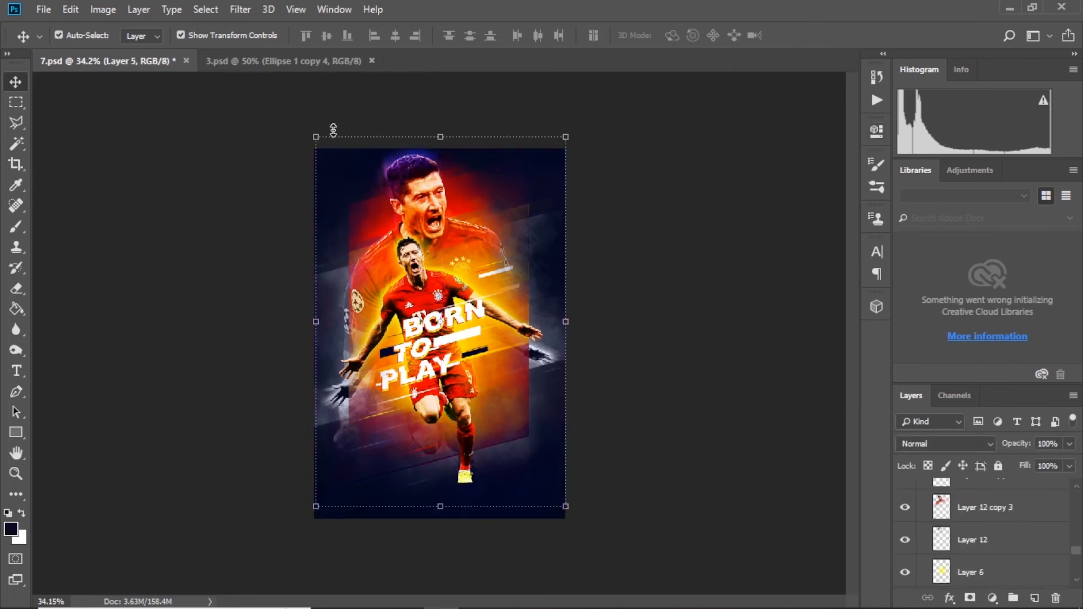
{"action": "left_click", "coordinate": [138, 44]}
{"action": "left_click_drag", "start_coordinate": [478, 230], "coordinate": [478, 273]}
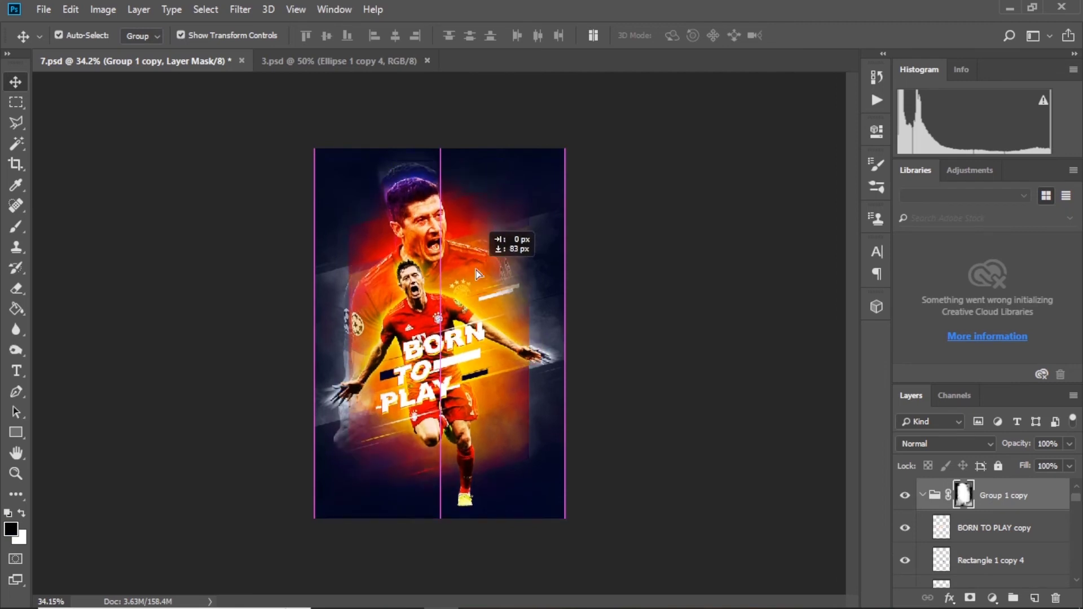
{"action": "mouse_move", "coordinate": [478, 273]}
{"action": "left_mouse_down"}
{"action": "mouse_move", "coordinate": [474, 282]}
{"action": "mouse_move", "coordinate": [469, 246]}
{"action": "left_mouse_up"}
{"action": "left_click", "coordinate": [710, 290]}
{"action": "left_click", "coordinate": [684, 343]}
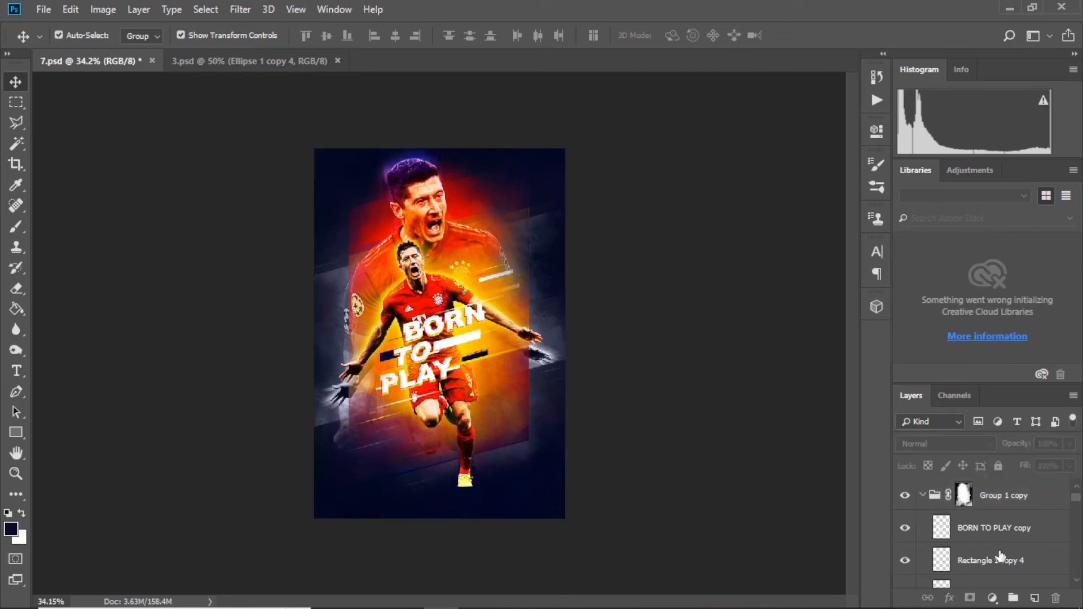
{"action": "scroll", "coordinate": [937, 523], "scroll_direction": "up", "scroll_amount": 2}
{"action": "scroll", "coordinate": [997, 570], "scroll_direction": "down", "scroll_amount": 3}
Step: Hide Layer 19, then enlarge Layer 20 to about 140% over the bottom of the poster
{"action": "left_click", "coordinate": [936, 530]}
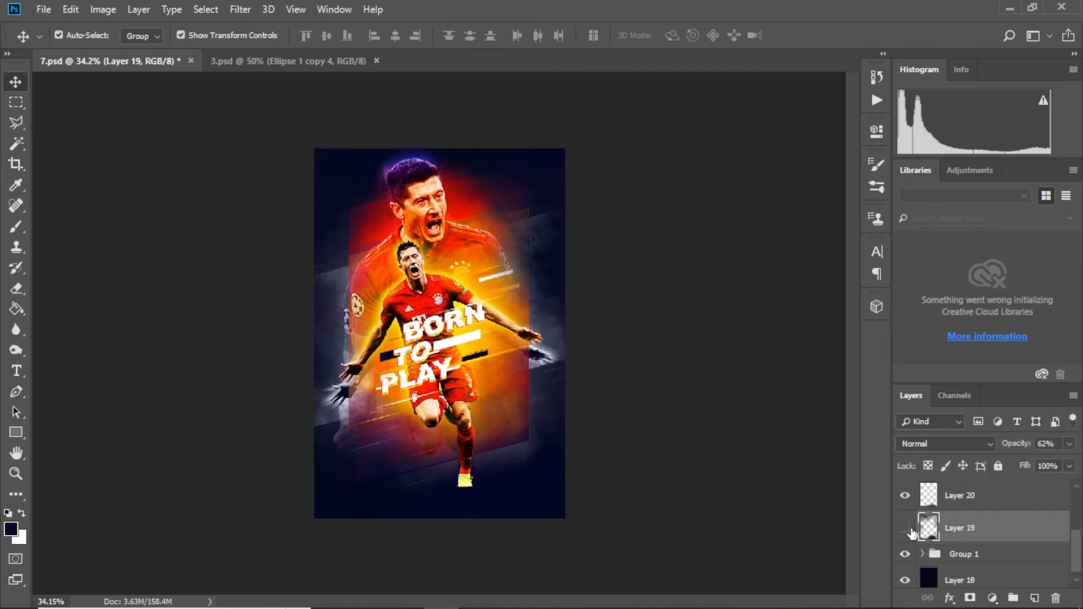
{"action": "left_click_drag", "start_coordinate": [757, 508], "coordinate": [544, 508]}
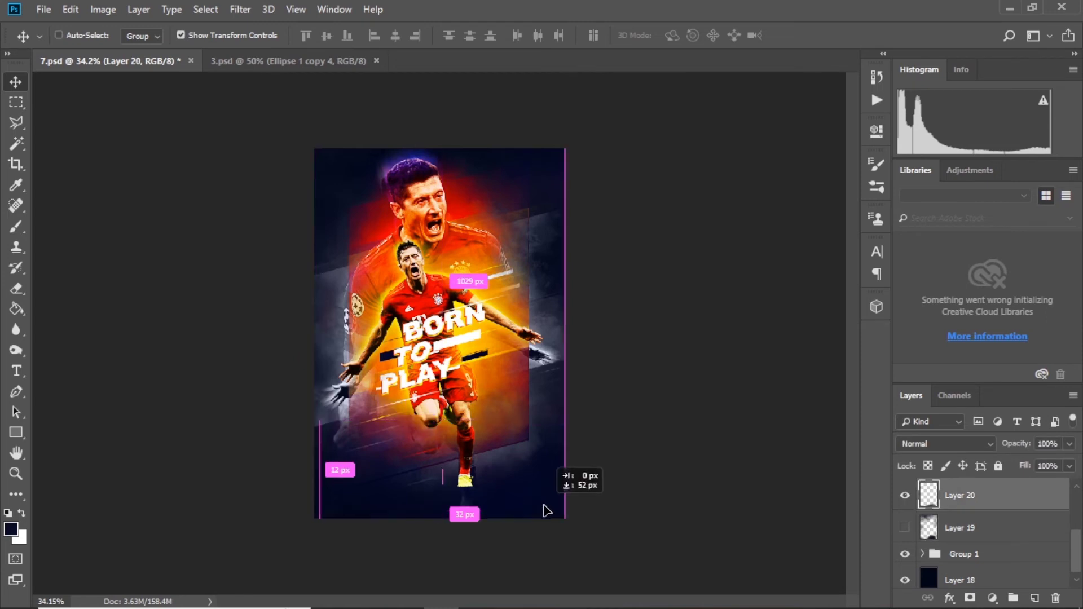
{"action": "key", "text": "ctrl+t"}
{"action": "left_click_drag", "start_coordinate": [592, 423], "coordinate": [557, 468]}
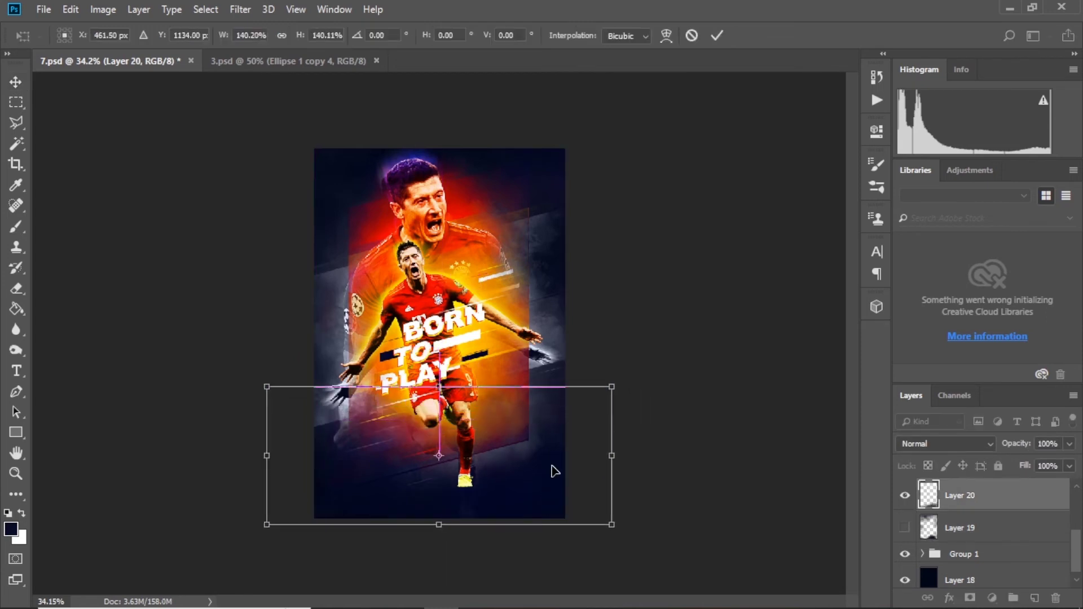
{"action": "key", "text": "Return"}
{"action": "key", "text": "b"}
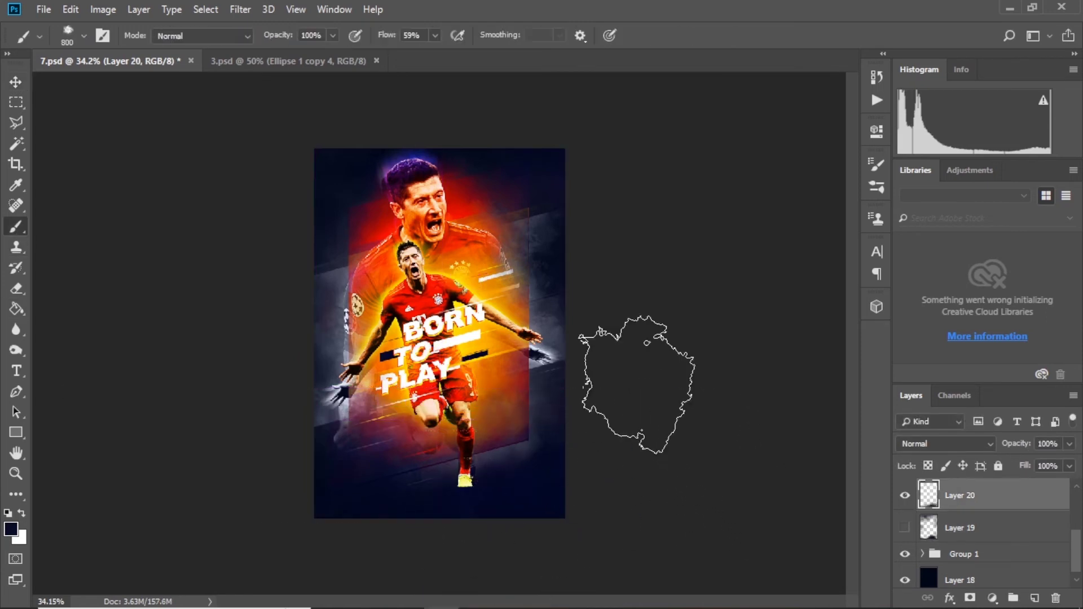
{"action": "key", "text": "v"}
{"action": "left_click", "coordinate": [634, 417]}
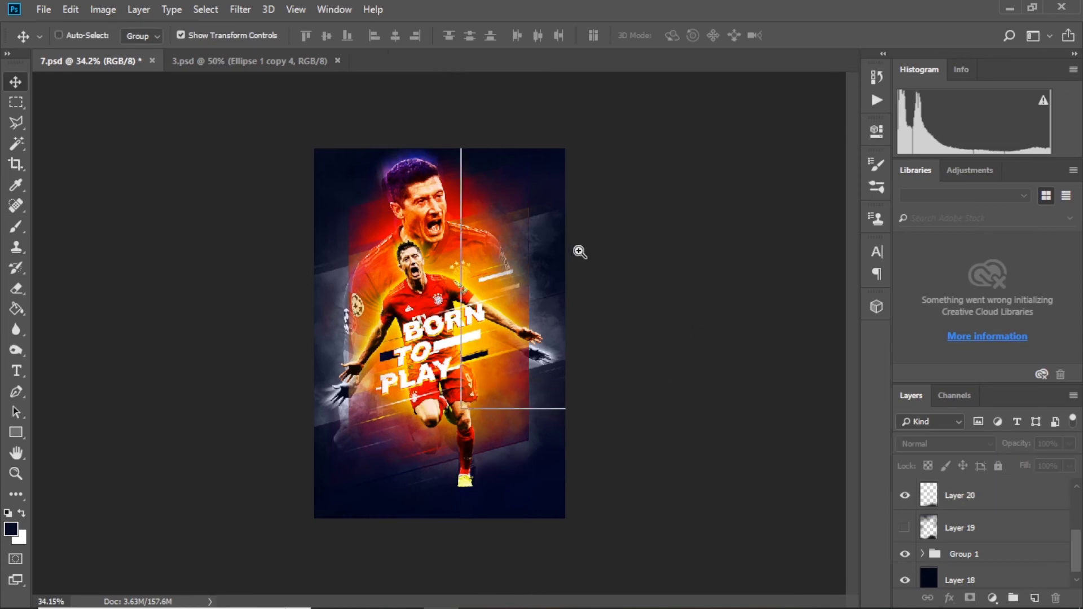
{"action": "mouse_move", "coordinate": [580, 252]}
{"action": "left_mouse_down"}
{"action": "mouse_move", "coordinate": [620, 244]}
{"action": "mouse_move", "coordinate": [674, 268]}
{"action": "mouse_move", "coordinate": [648, 302]}
{"action": "left_mouse_up"}
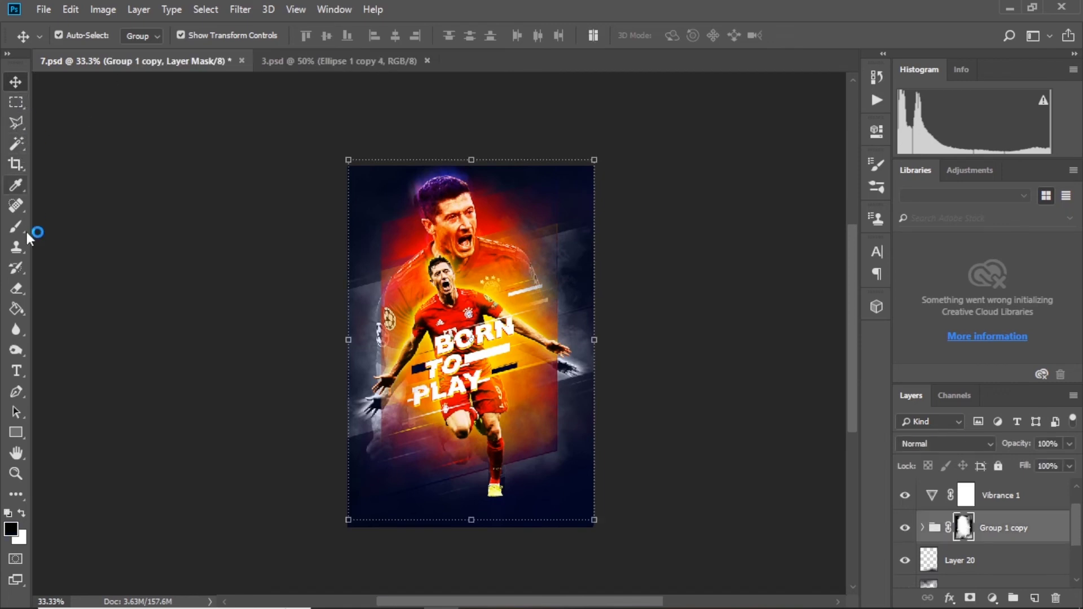
Step: Draw a dark rectangle band across the upper player, slant it about 15° and enlarge it
{"action": "left_click", "coordinate": [11, 431]}
{"action": "left_click_drag", "start_coordinate": [301, 265], "coordinate": [543, 323]}
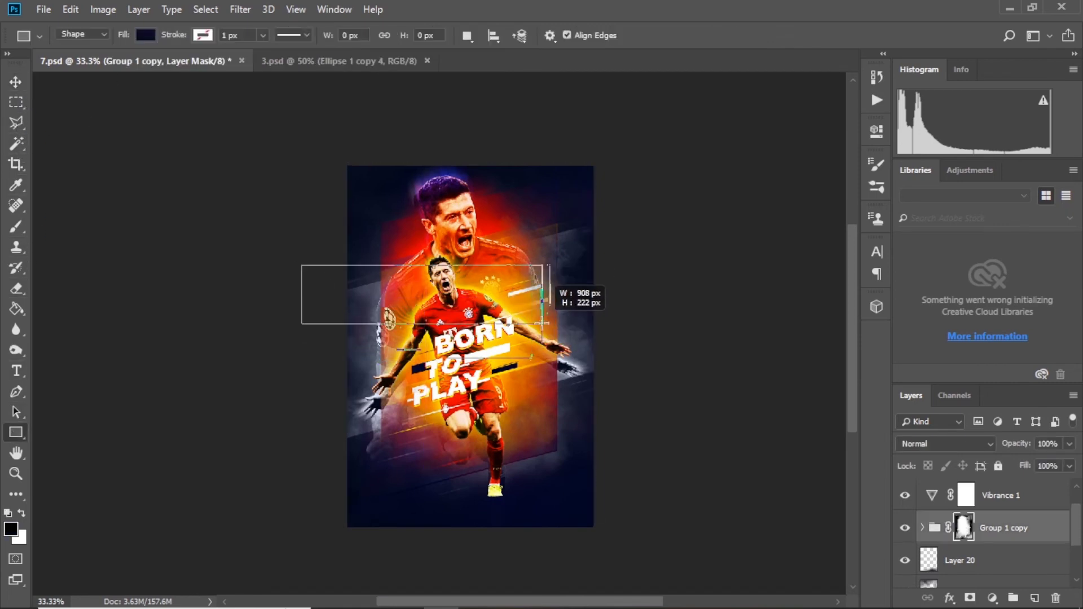
{"action": "left_click", "coordinate": [530, 294], "text": "ctrl"}
{"action": "key", "text": "v"}
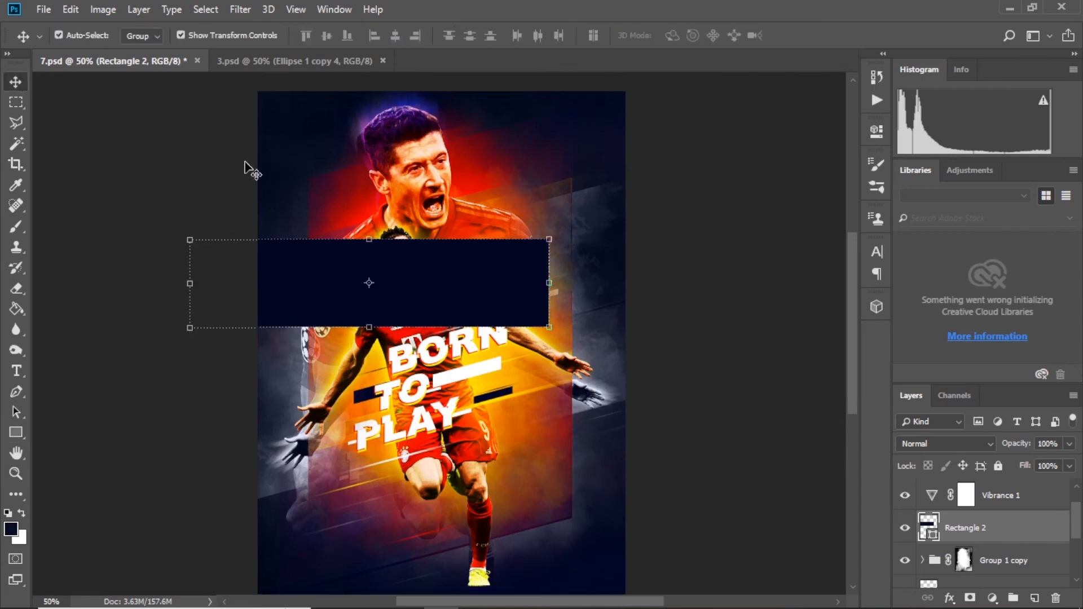
{"action": "left_click_drag", "start_coordinate": [546, 277], "coordinate": [549, 190]}
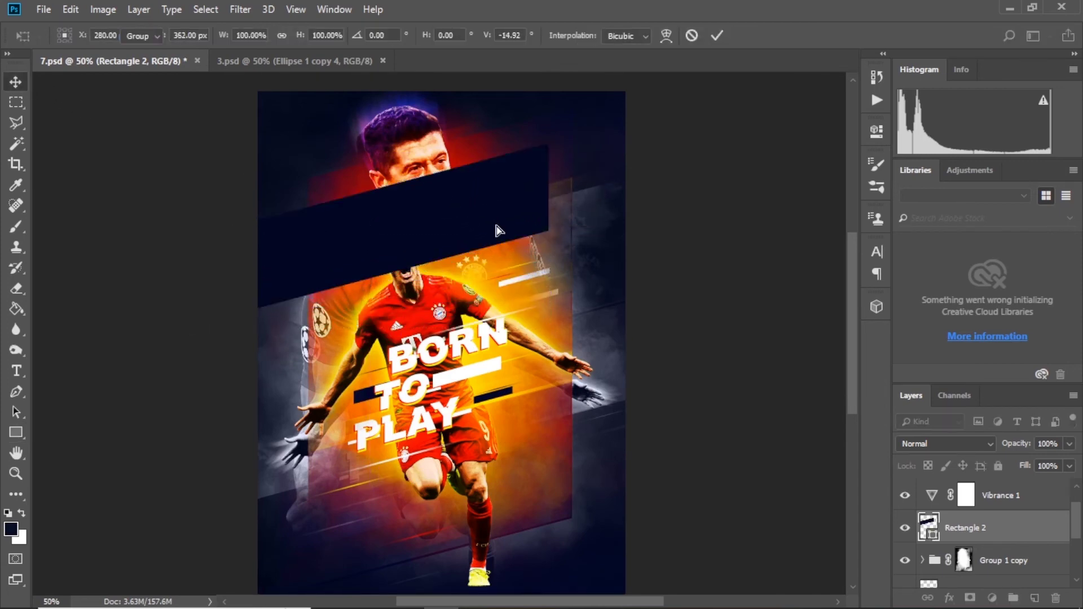
{"action": "key", "text": "Return"}
{"action": "left_click_drag", "start_coordinate": [498, 231], "coordinate": [530, 233]}
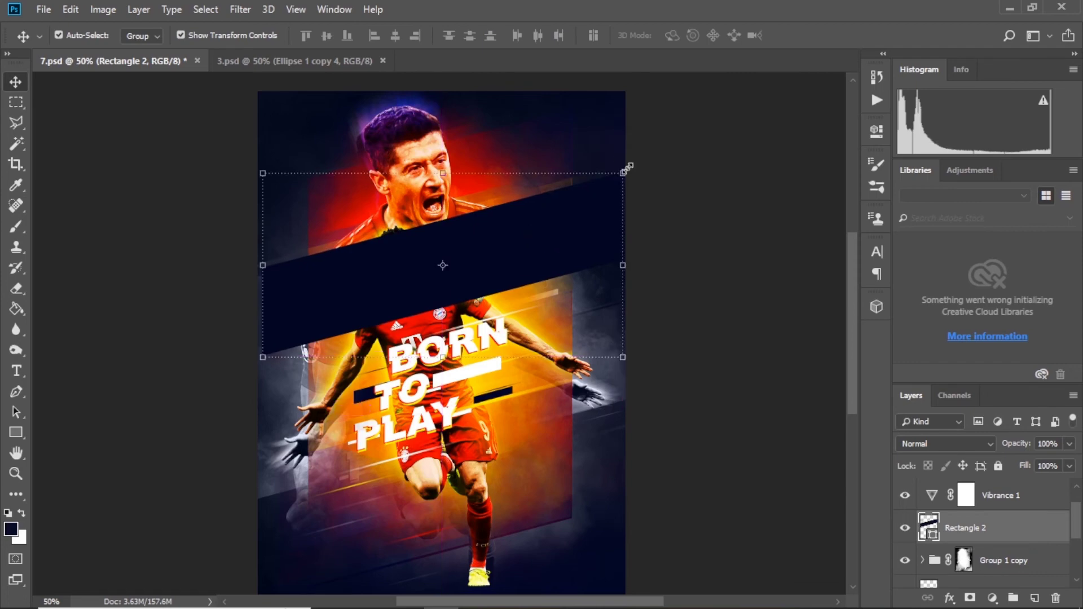
{"action": "mouse_move", "coordinate": [626, 168]}
{"action": "left_mouse_down"}
{"action": "mouse_move", "coordinate": [636, 167]}
{"action": "mouse_move", "coordinate": [553, 230]}
{"action": "mouse_move", "coordinate": [634, 169]}
{"action": "left_mouse_up"}
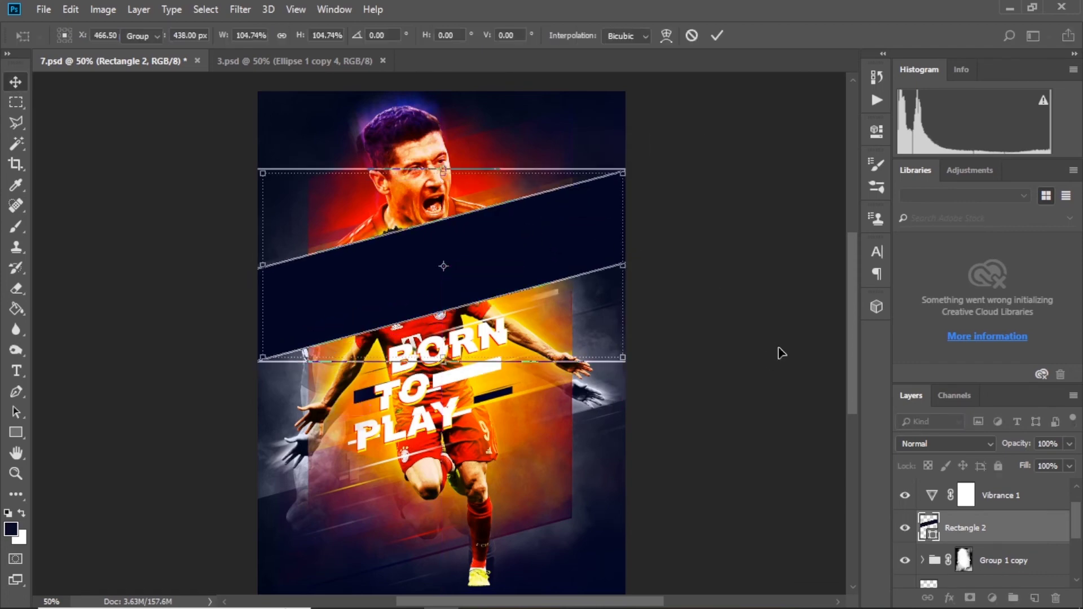
{"action": "key", "text": "Return"}
Step: Load the band as a selection, hide it, and ready white paint on Group 1 copy's mask
{"action": "left_click", "coordinate": [927, 527], "text": "ctrl"}
{"action": "left_click", "coordinate": [904, 527]}
{"action": "left_click", "coordinate": [964, 560]}
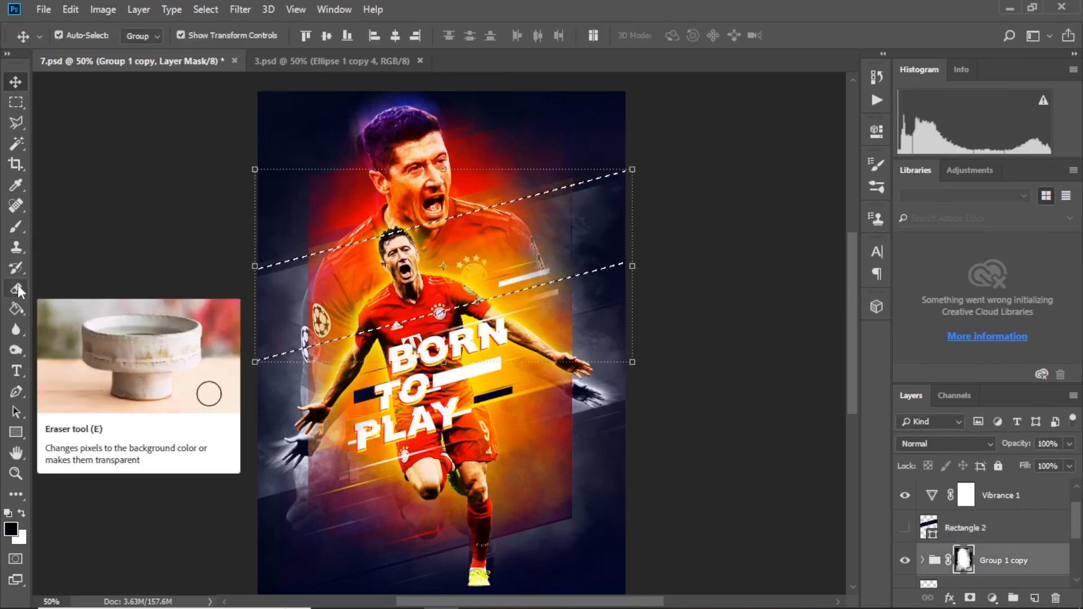
{"action": "key", "text": "b"}
{"action": "key", "text": "x"}
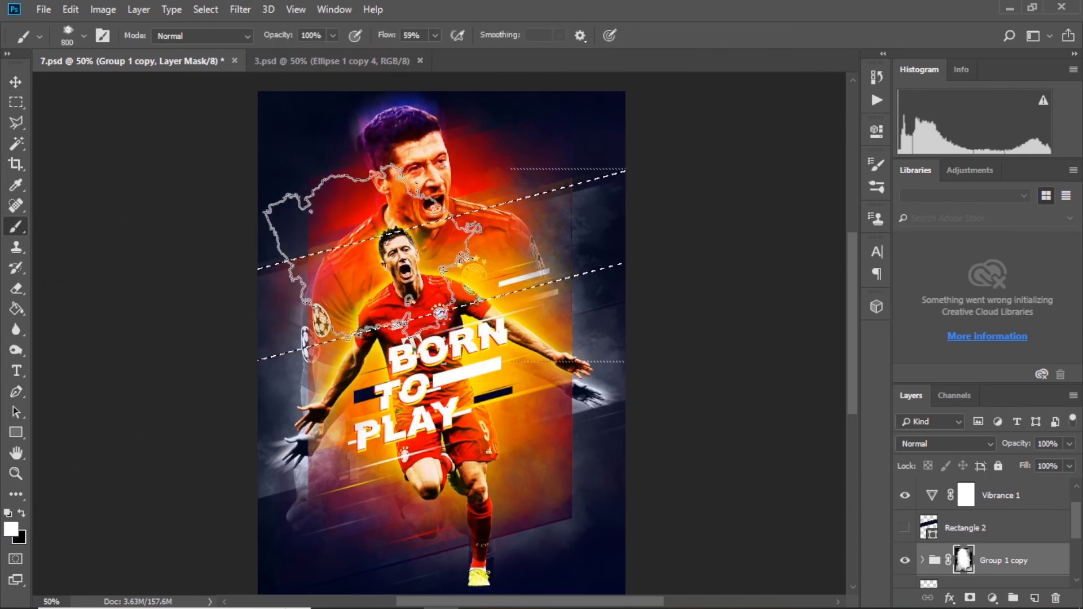
Step: Shrink the brush to 400 and shift the slanted selection lower to paint another white mask strip
{"action": "key", "text": "bracketleft"}
{"action": "key", "text": "bracketleft"}
{"action": "key", "text": "bracketleft"}
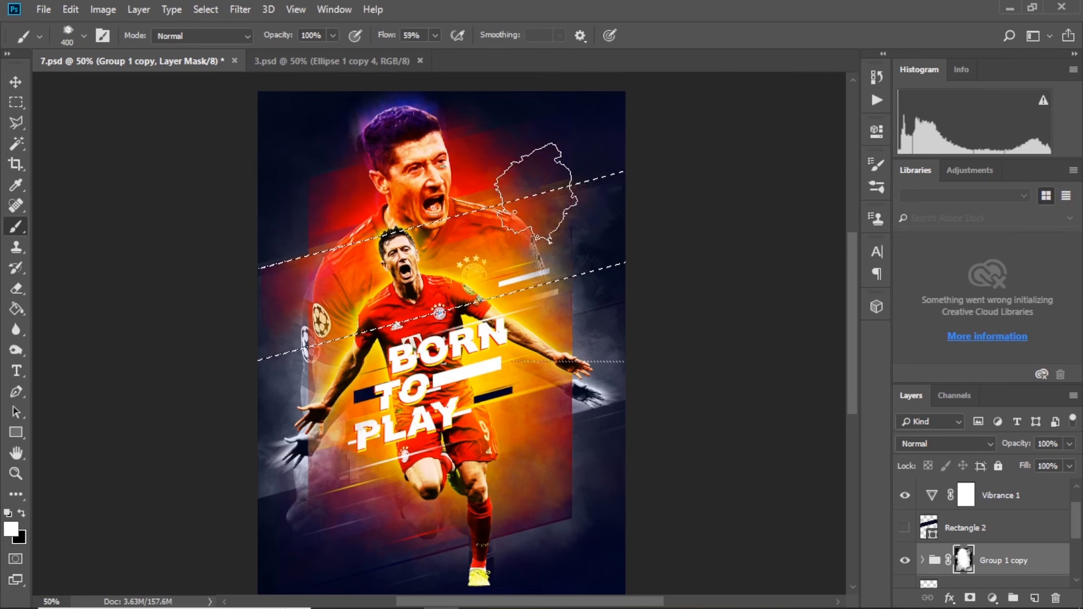
{"action": "scroll", "coordinate": [510, 282], "scroll_direction": "down", "scroll_amount": 1}
{"action": "key", "text": "ctrl+shift+d"}
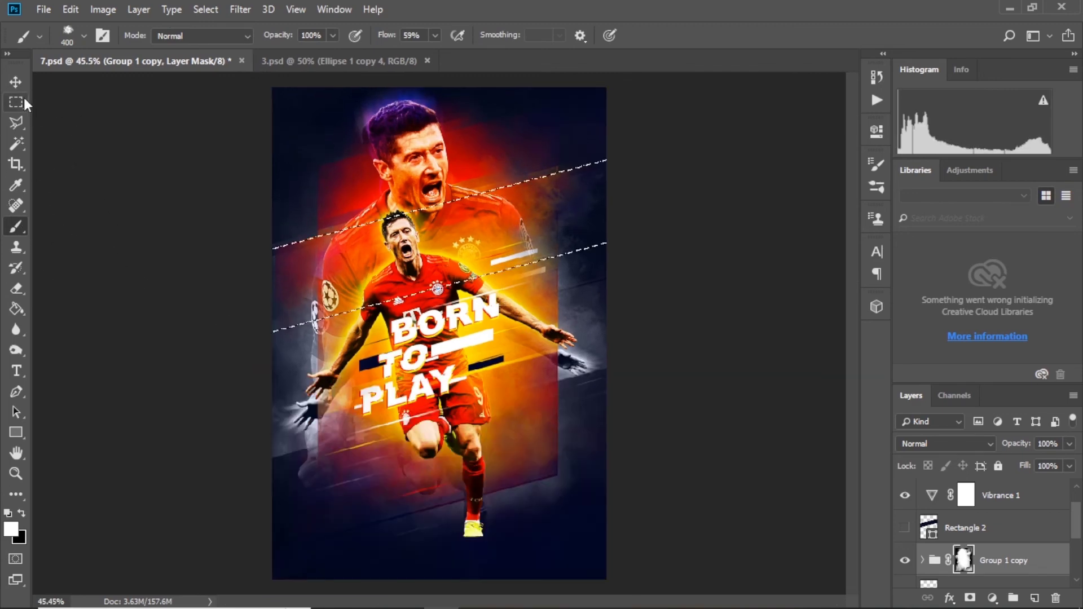
{"action": "left_click", "coordinate": [16, 102]}
{"action": "left_click_drag", "start_coordinate": [591, 237], "coordinate": [591, 320]}
{"action": "key", "text": "b"}
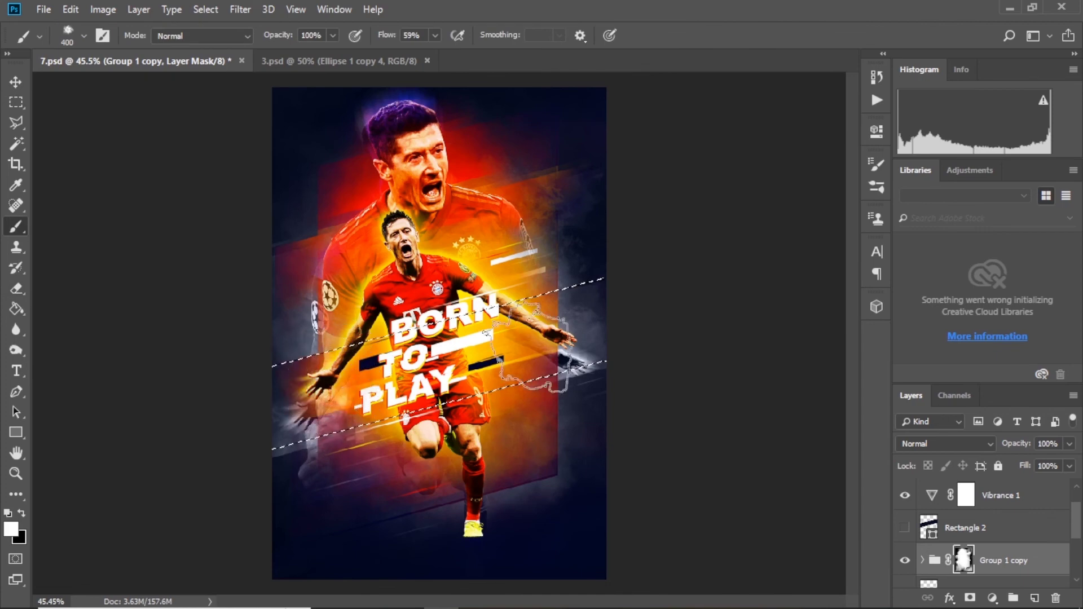
{"action": "key", "text": "ctrl+d"}
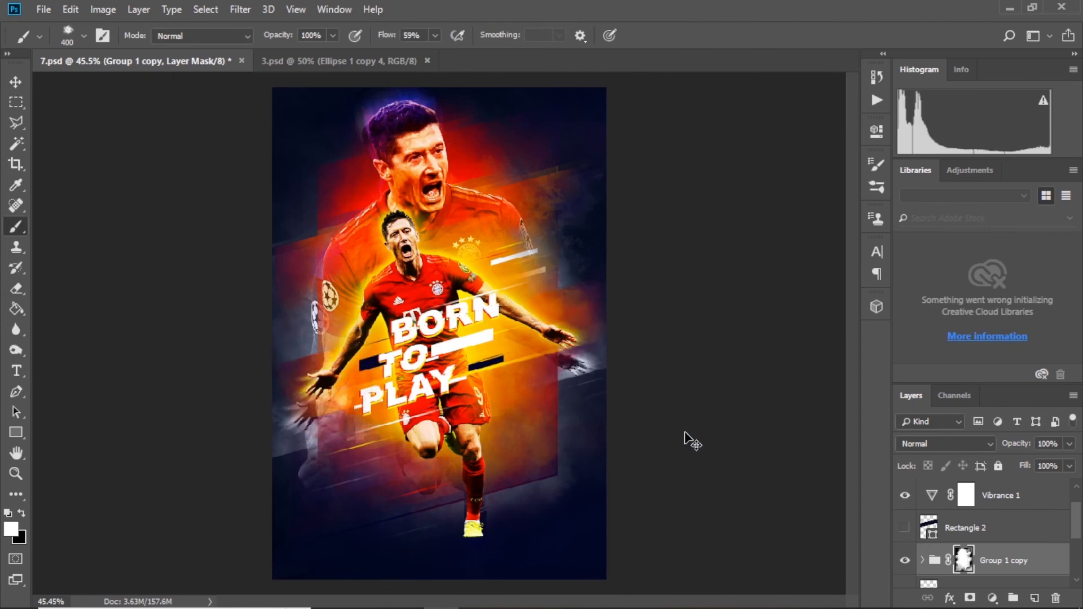
Step: Restore the slanted selection, move it further down, and paint white across the player's legs
{"action": "scroll", "coordinate": [652, 430], "scroll_direction": "down", "scroll_amount": 2}
{"action": "scroll", "coordinate": [526, 417], "scroll_direction": "up", "scroll_amount": 1}
{"action": "key", "text": "v"}
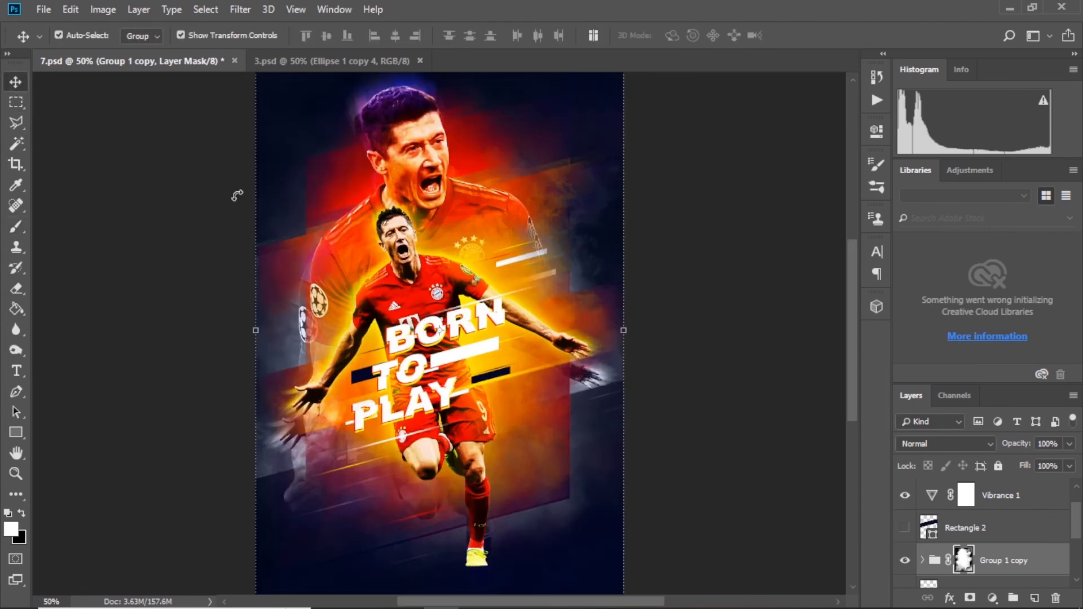
{"action": "key", "text": "ctrl+shift+d"}
{"action": "key", "text": "m"}
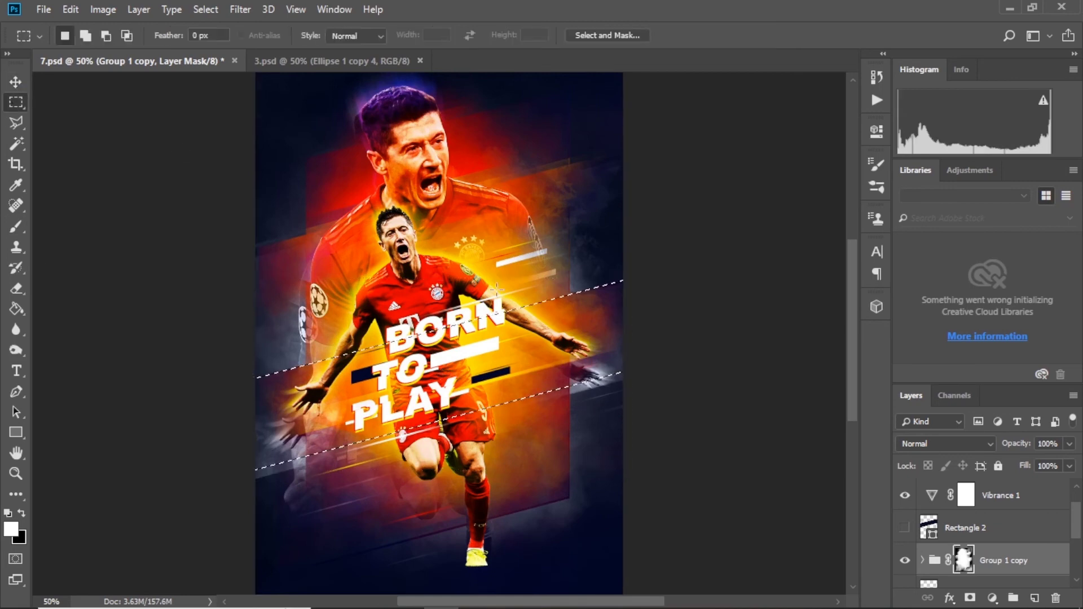
{"action": "left_click_drag", "start_coordinate": [613, 423], "coordinate": [619, 318]}
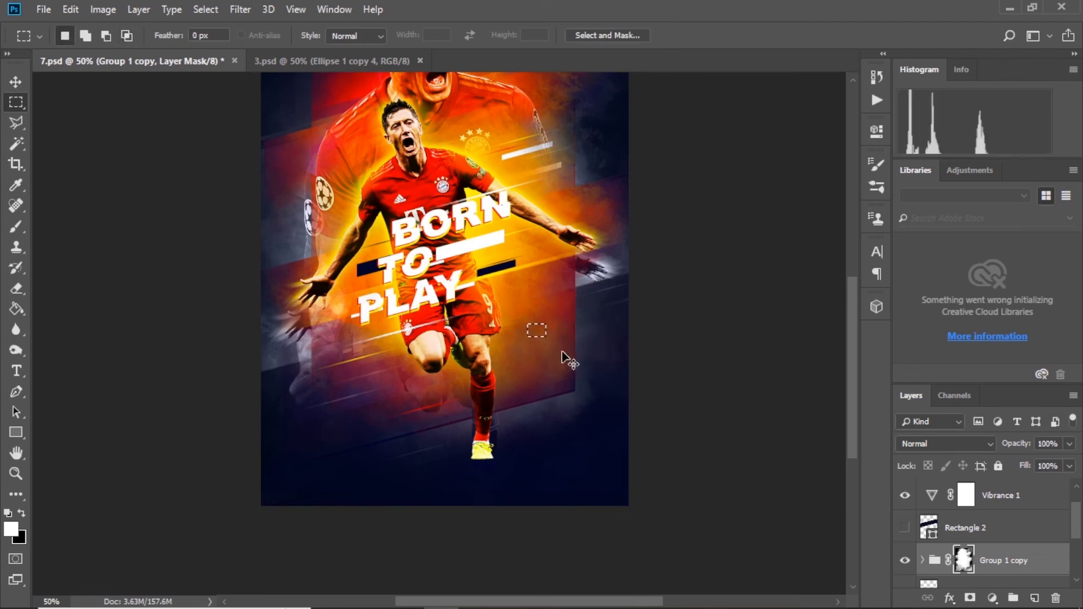
{"action": "left_click_drag", "start_coordinate": [528, 354], "coordinate": [545, 326]}
{"action": "scroll", "coordinate": [544, 325], "scroll_direction": "up", "scroll_amount": 1}
{"action": "key", "text": "b"}
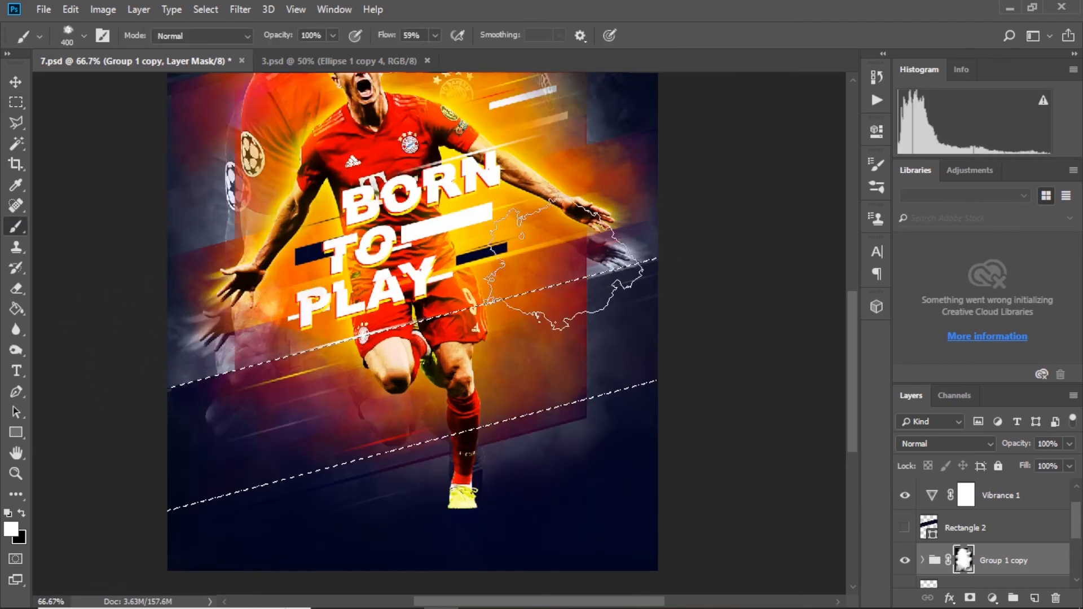
{"action": "left_click_drag", "start_coordinate": [448, 276], "coordinate": [363, 350]}
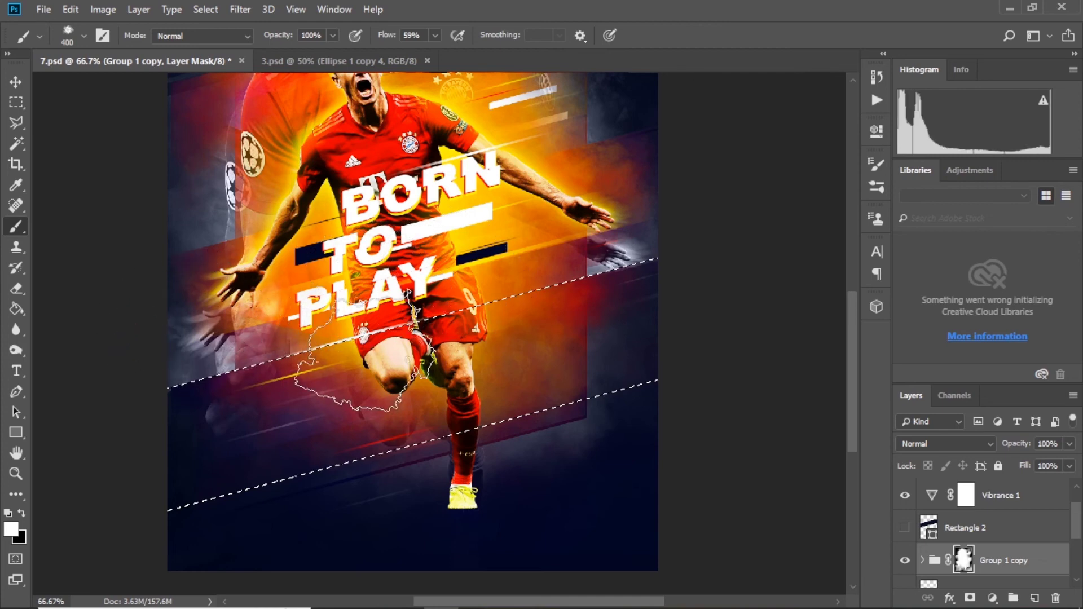
{"action": "left_click", "coordinate": [474, 278], "text": "alt"}
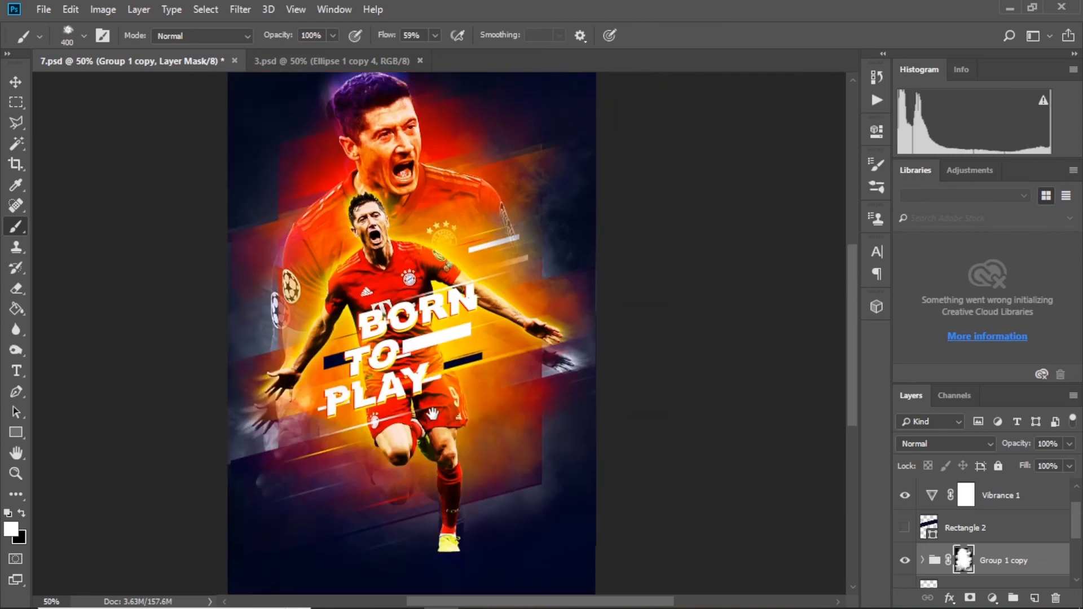
Step: Move Layer 16 up and to the right on the poster
{"action": "left_click", "coordinate": [15, 85]}
{"action": "right_click", "coordinate": [502, 360]}
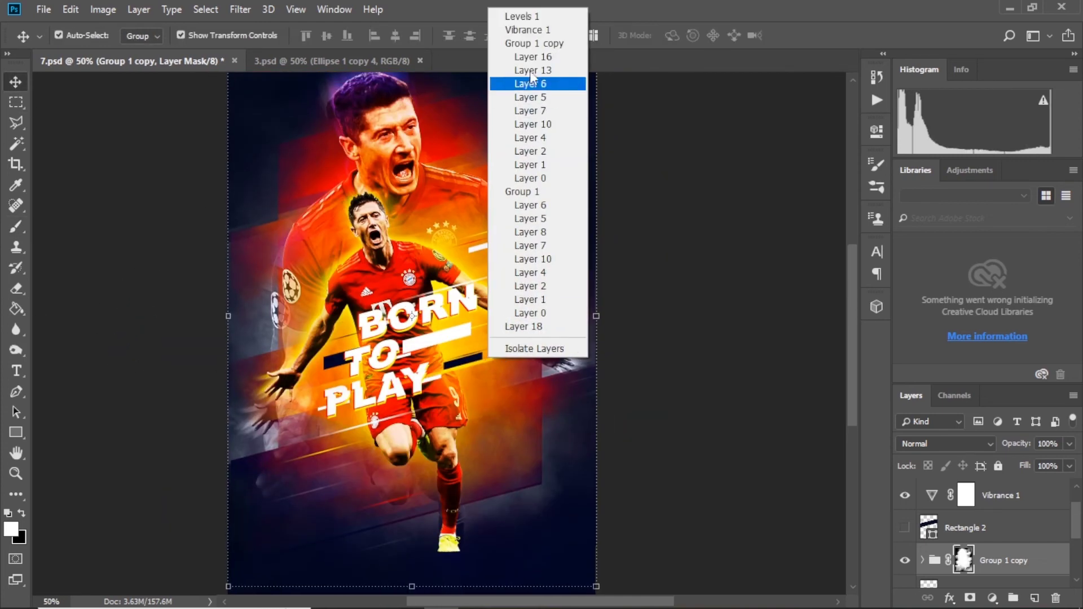
{"action": "left_click", "coordinate": [525, 79]}
{"action": "left_click_drag", "start_coordinate": [660, 320], "coordinate": [684, 209]}
{"action": "scroll", "coordinate": [503, 273], "scroll_direction": "up", "scroll_amount": 1}
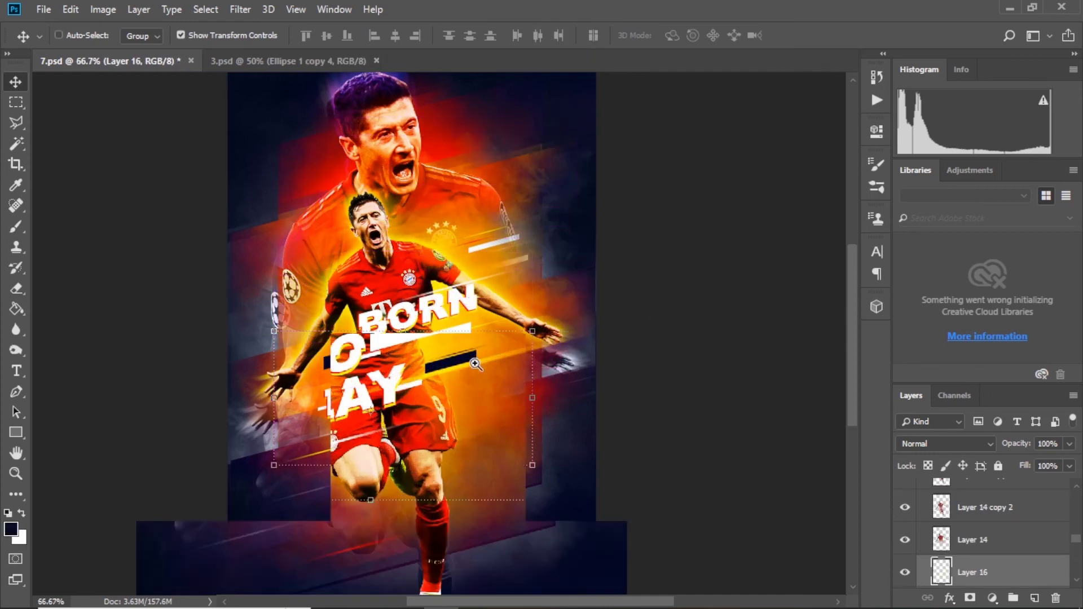
Step: Copy Layer 17's dark streak to the upper left and position the faint 38% streak copy
{"action": "right_click", "coordinate": [426, 338]}
{"action": "left_click", "coordinate": [471, 186]}
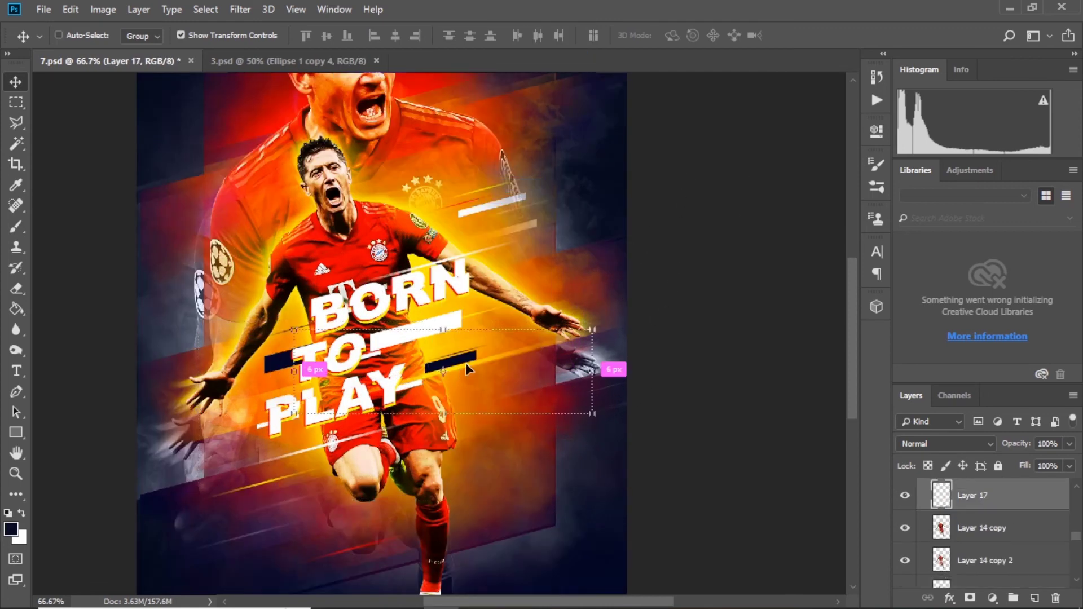
{"action": "left_click_drag", "start_coordinate": [466, 367], "coordinate": [248, 172]}
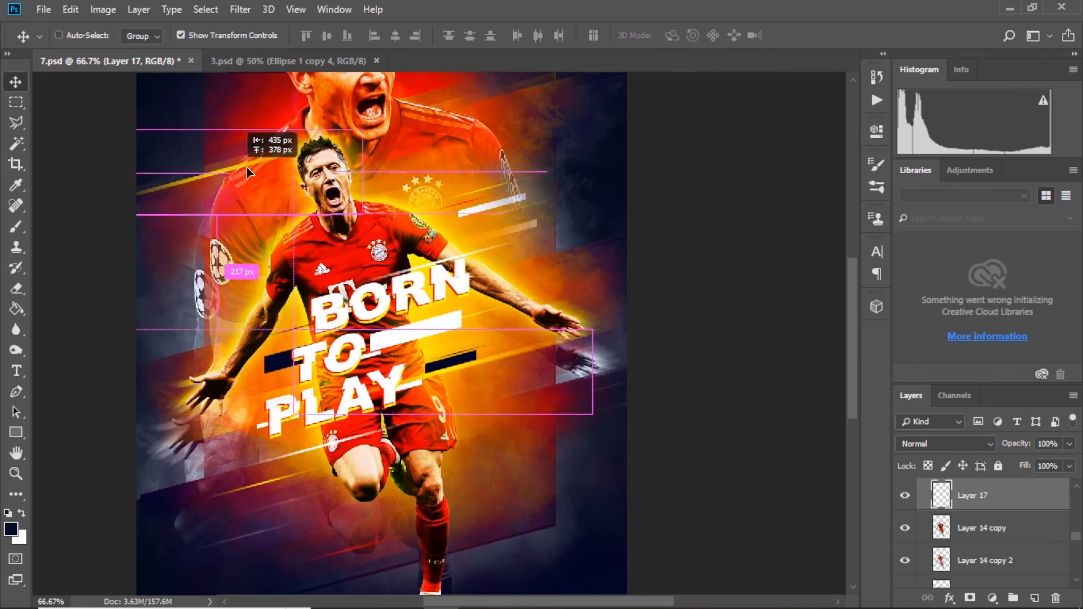
{"action": "left_click_drag", "start_coordinate": [248, 171], "coordinate": [249, 167]}
{"action": "scroll", "coordinate": [373, 259], "scroll_direction": "down", "scroll_amount": 1}
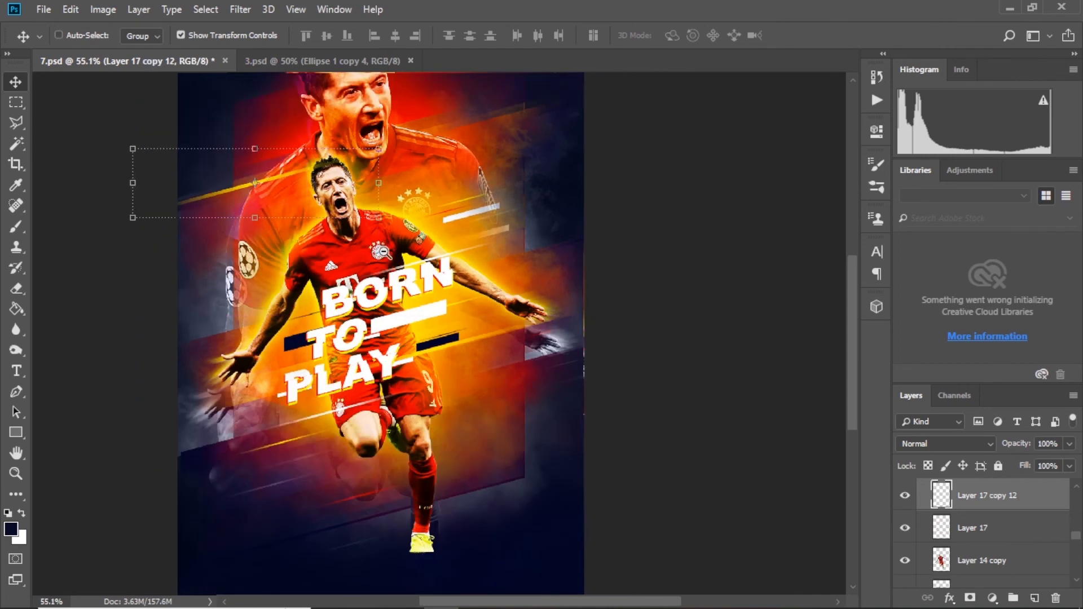
{"action": "key", "text": "ctrl"}
{"action": "left_click_drag", "start_coordinate": [1025, 460], "coordinate": [1024, 460]}
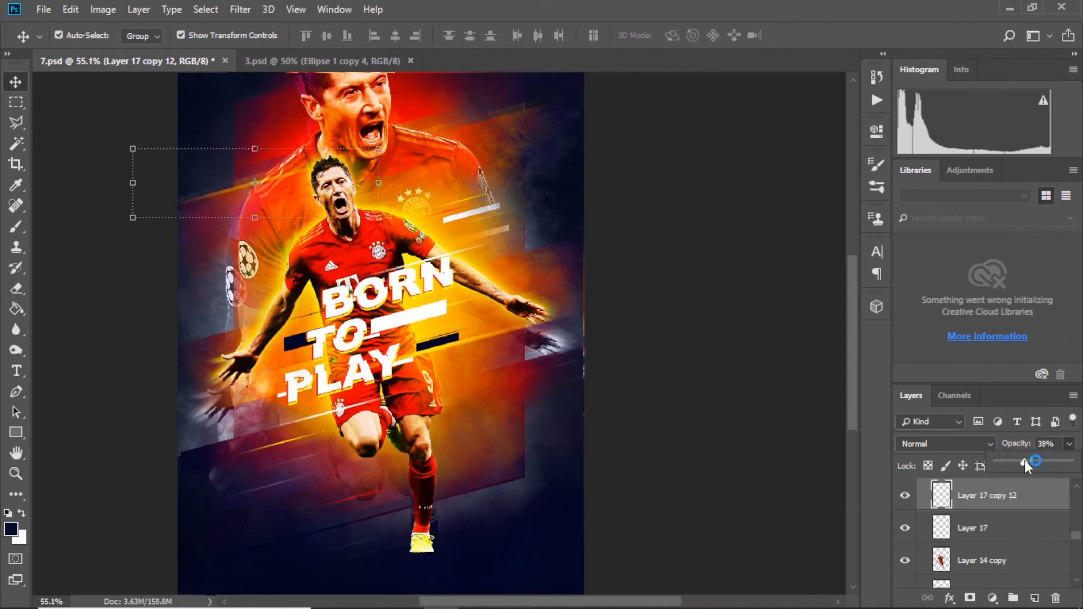
{"action": "mouse_move", "coordinate": [602, 216]}
{"action": "left_mouse_down"}
{"action": "mouse_move", "coordinate": [629, 313]}
{"action": "mouse_move", "coordinate": [619, 310]}
{"action": "mouse_move", "coordinate": [784, 378]}
{"action": "mouse_move", "coordinate": [841, 367]}
{"action": "mouse_move", "coordinate": [611, 416]}
{"action": "left_mouse_up"}
Step: Recentre the poster in view and hide Layer 19's smoke
{"action": "left_click", "coordinate": [454, 241], "text": "alt"}
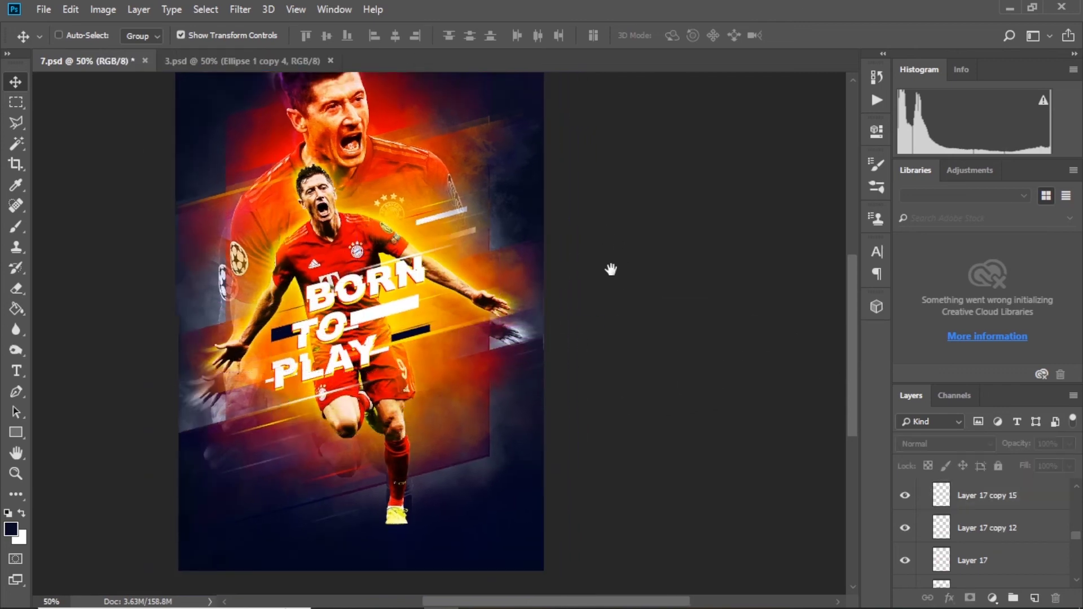
{"action": "left_click_drag", "start_coordinate": [612, 265], "coordinate": [659, 330]}
{"action": "scroll", "coordinate": [974, 529], "scroll_direction": "down", "scroll_amount": 3}
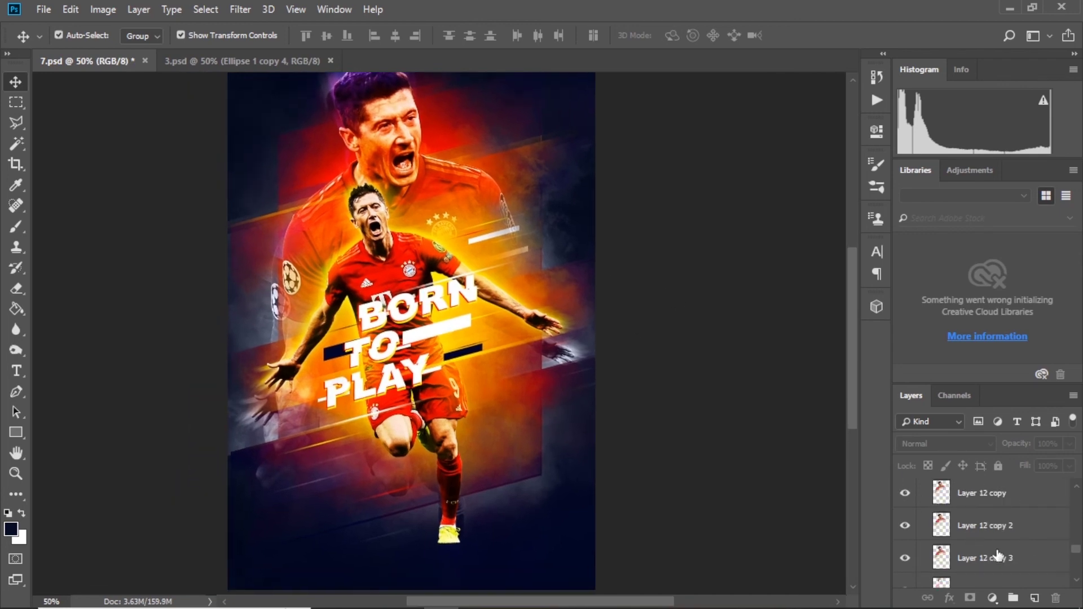
{"action": "scroll", "coordinate": [998, 557], "scroll_direction": "down", "scroll_amount": 1}
{"action": "left_click", "coordinate": [992, 556]}
{"action": "left_click", "coordinate": [905, 557]}
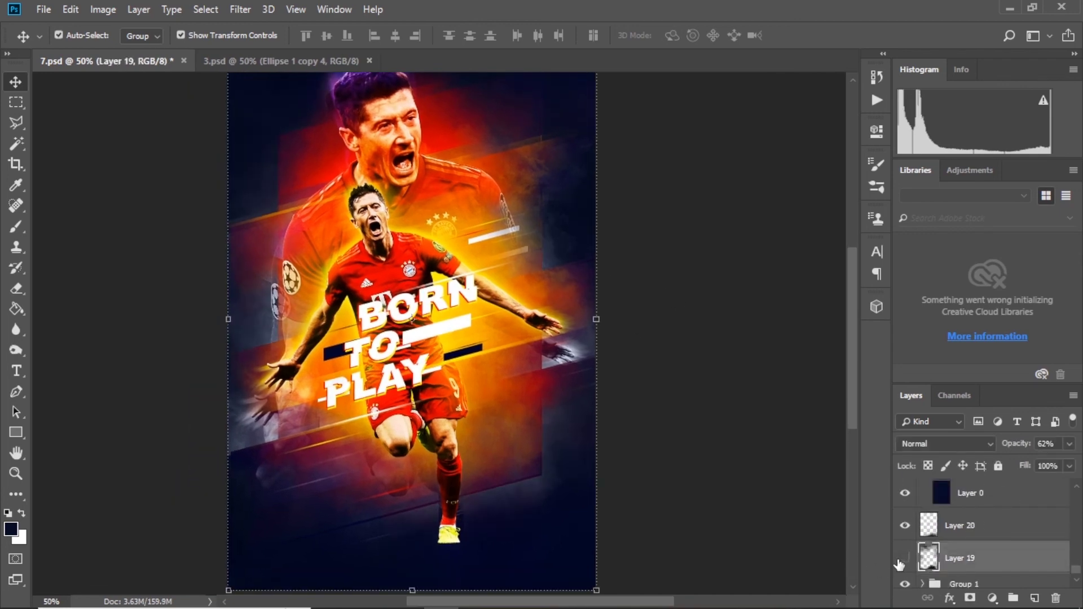
Step: Paint smoke with a soft brush on the new Layer 21, then hide Layer 21
{"action": "left_click", "coordinate": [16, 226]}
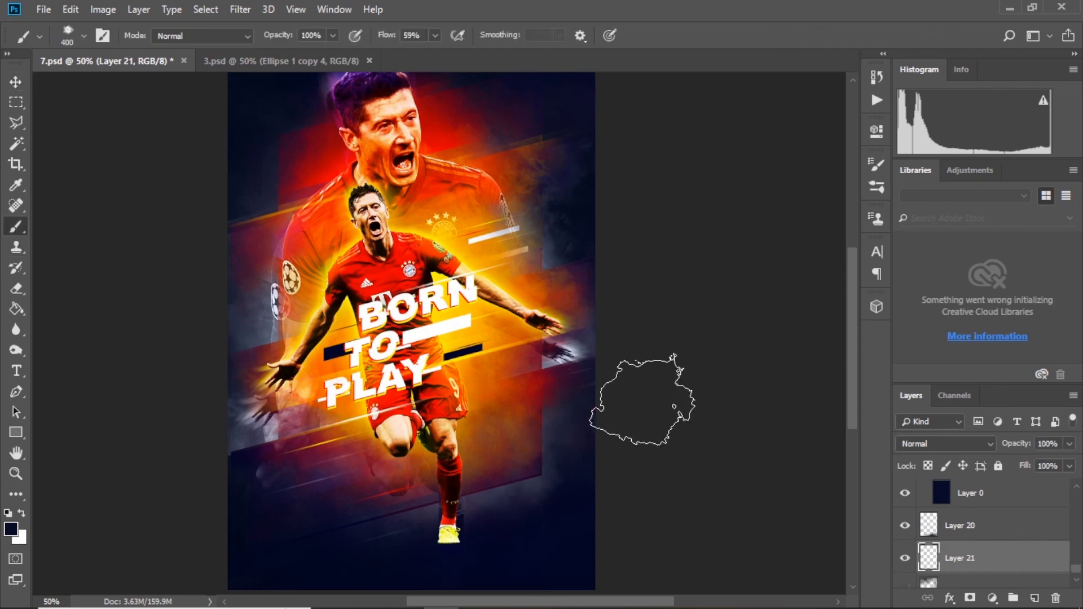
{"action": "key", "text": "bracketleft"}
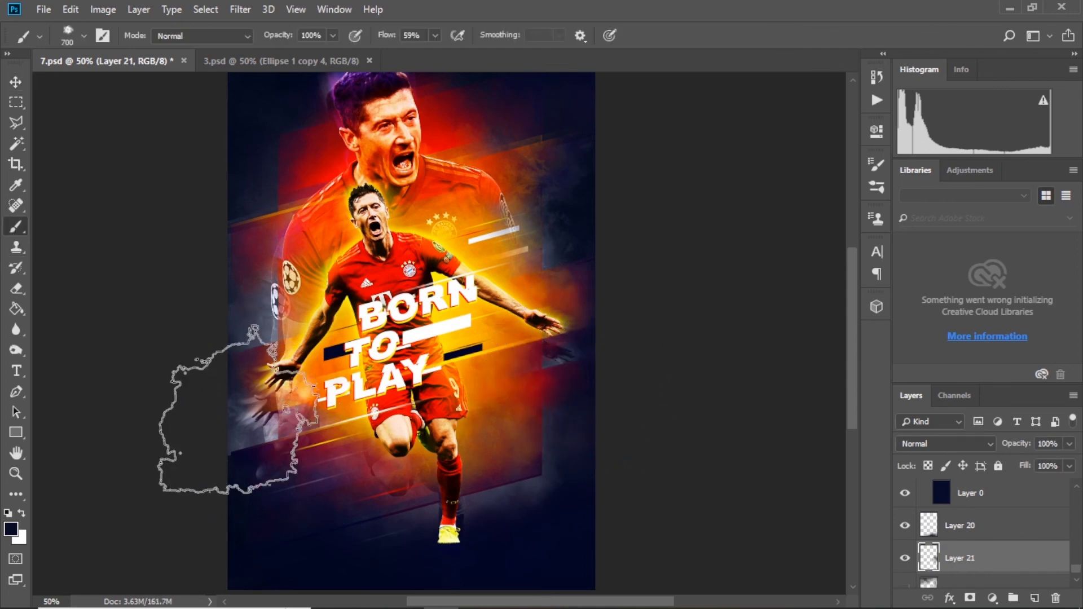
{"action": "left_click_drag", "start_coordinate": [500, 349], "coordinate": [468, 349]}
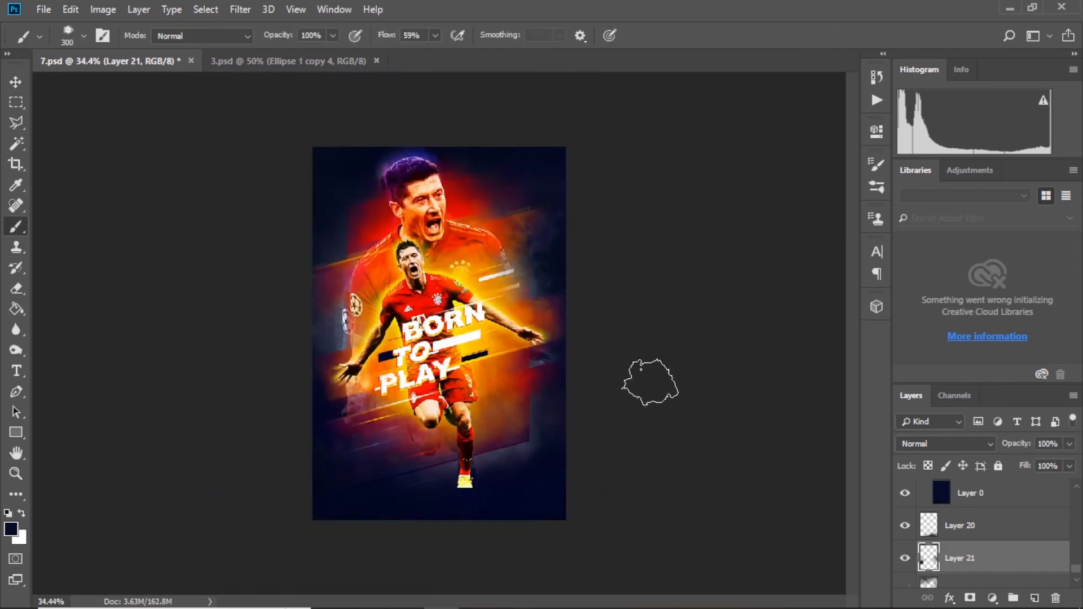
{"action": "left_click_drag", "start_coordinate": [629, 388], "coordinate": [654, 387]}
{"action": "left_click", "coordinate": [905, 557]}
{"action": "scroll", "coordinate": [939, 560], "scroll_direction": "down", "scroll_amount": 1}
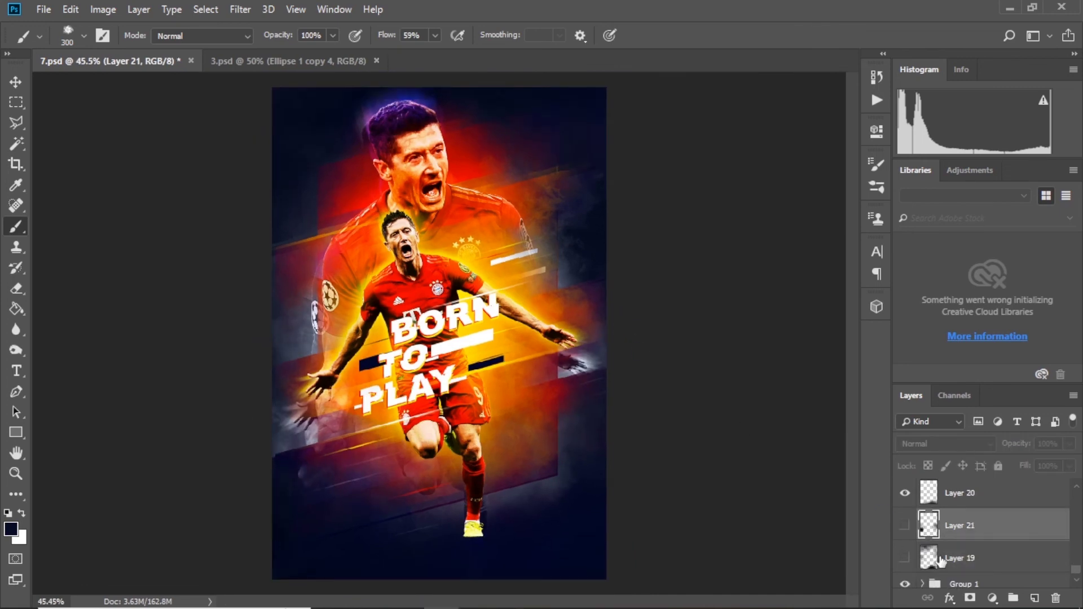
{"action": "left_click", "coordinate": [15, 82]}
{"action": "scroll", "coordinate": [994, 558], "scroll_direction": "down", "scroll_amount": 5}
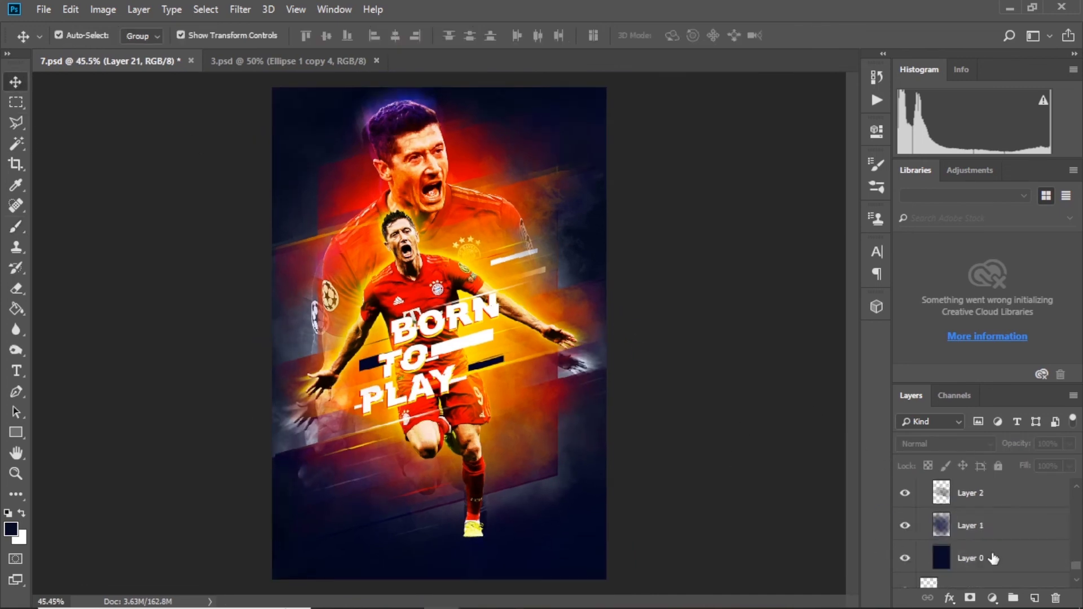
{"action": "scroll", "coordinate": [1060, 566], "scroll_direction": "up", "scroll_amount": 10}
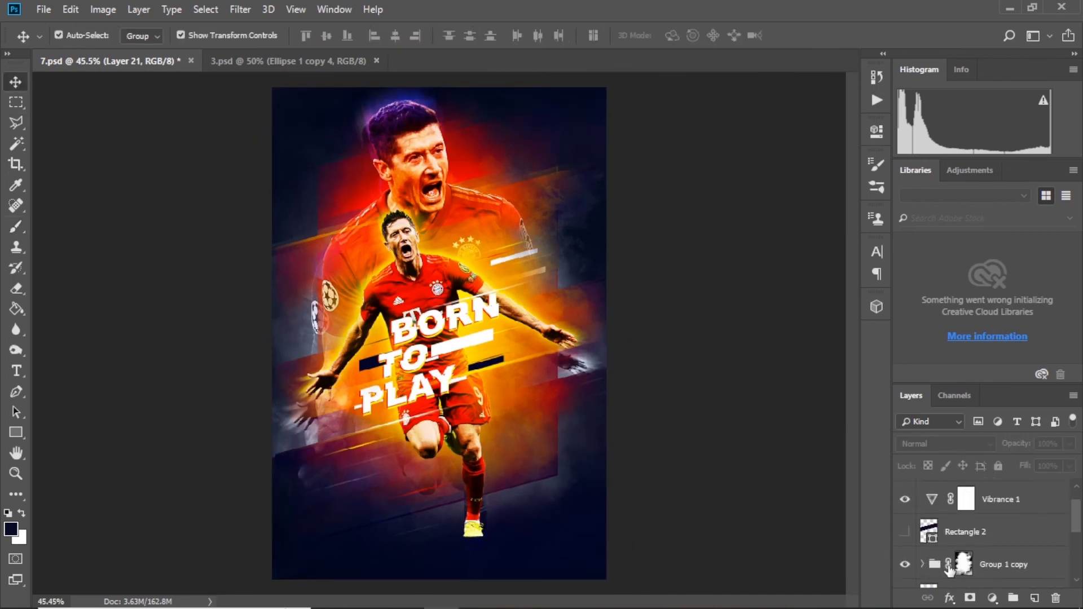
Step: Nudge the front player slightly lower and target Group 1 copy's layer mask for brushing
{"action": "left_click", "coordinate": [949, 568]}
{"action": "scroll", "coordinate": [510, 351], "scroll_direction": "down", "scroll_amount": 1}
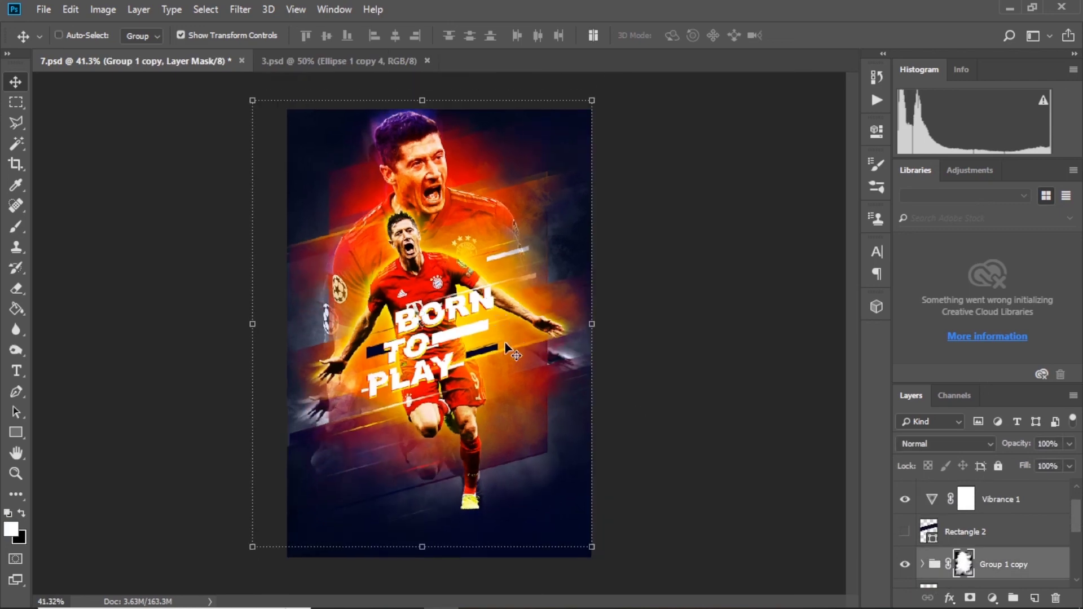
{"action": "left_click_drag", "start_coordinate": [510, 350], "coordinate": [511, 361]}
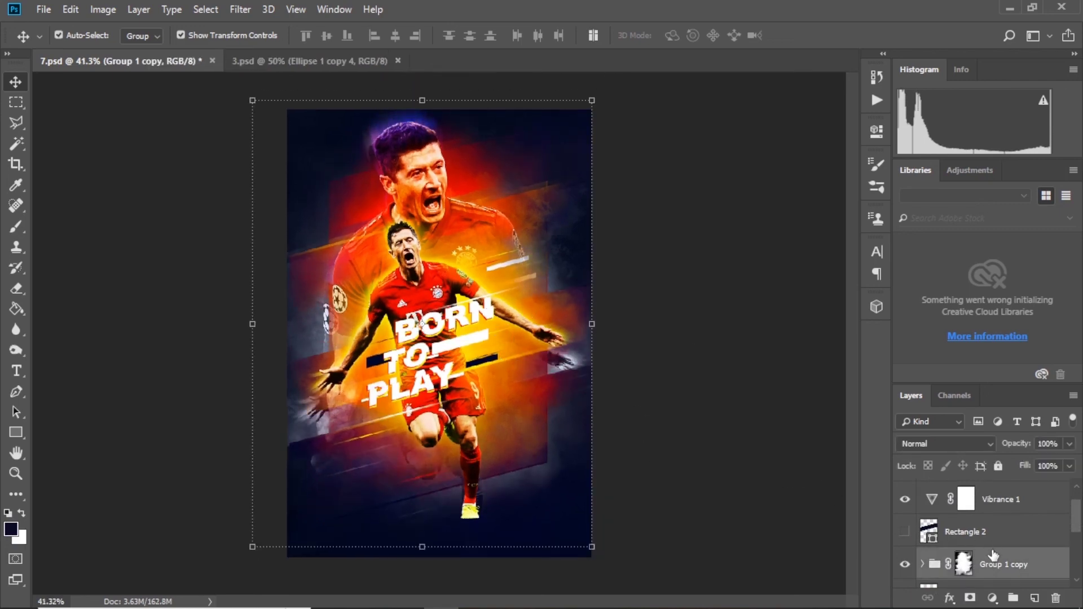
{"action": "left_click", "coordinate": [15, 226]}
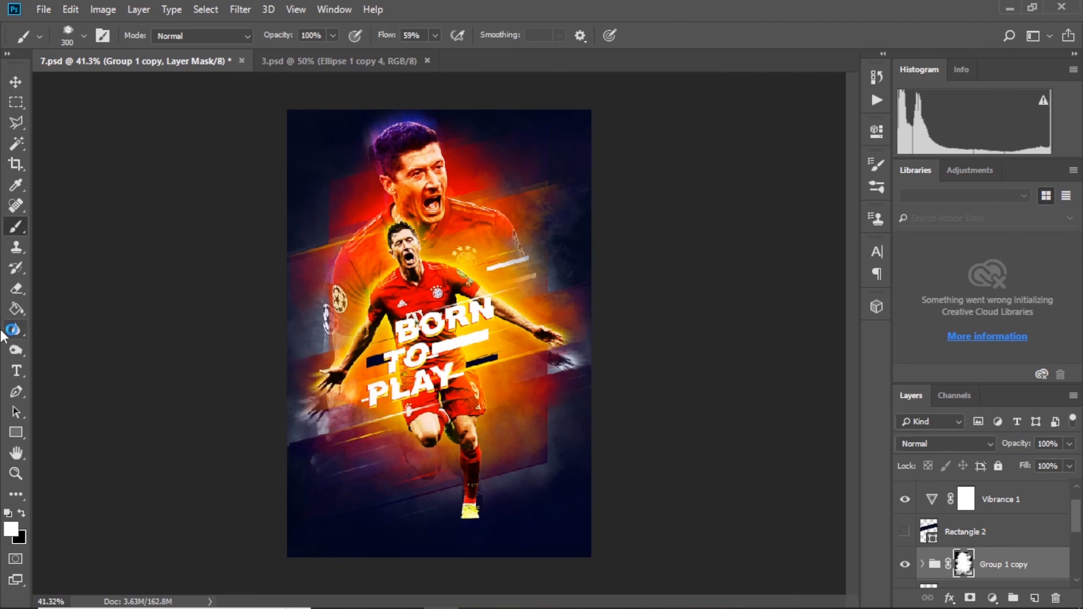
{"action": "left_click", "coordinate": [16, 288]}
{"action": "right_click", "coordinate": [403, 409]}
{"action": "left_click", "coordinate": [16, 226]}
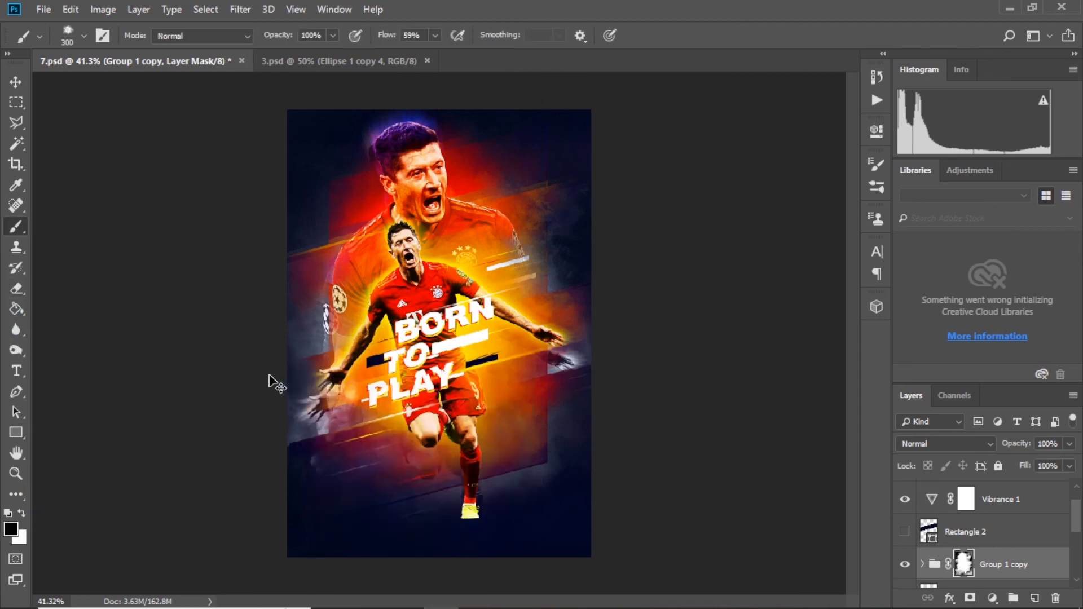
{"action": "left_click", "coordinate": [304, 403]}
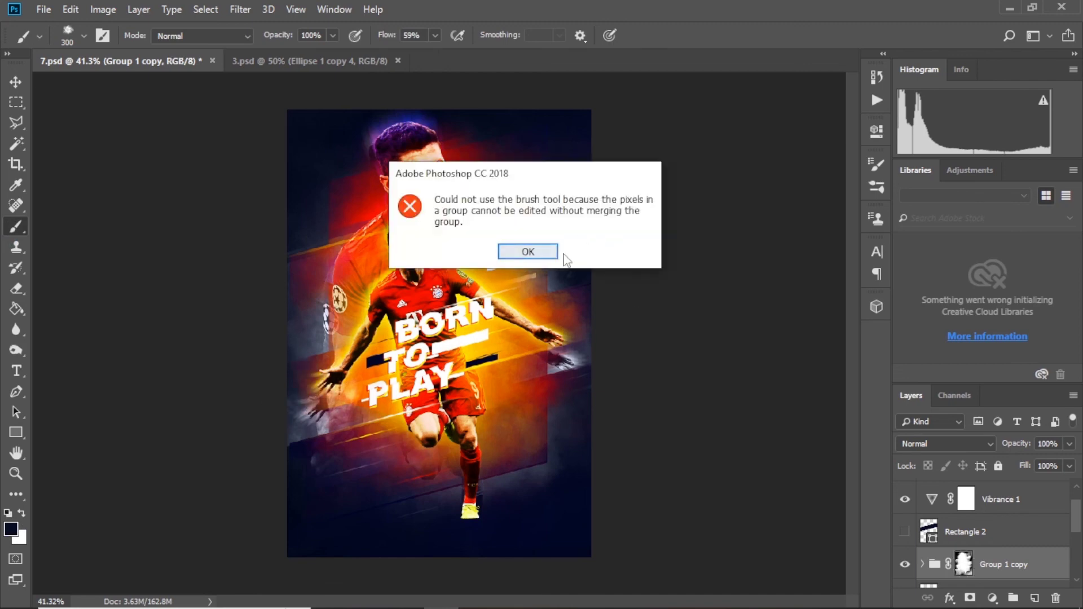
{"action": "left_click", "coordinate": [528, 252]}
{"action": "key", "text": "ctrl+plus"}
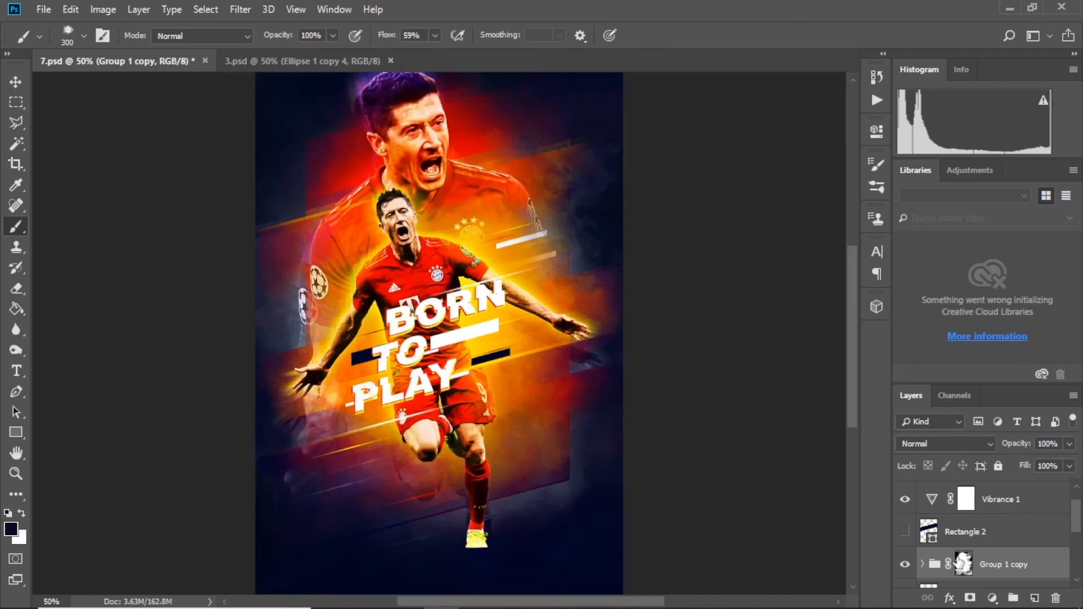
{"action": "left_click", "coordinate": [963, 564]}
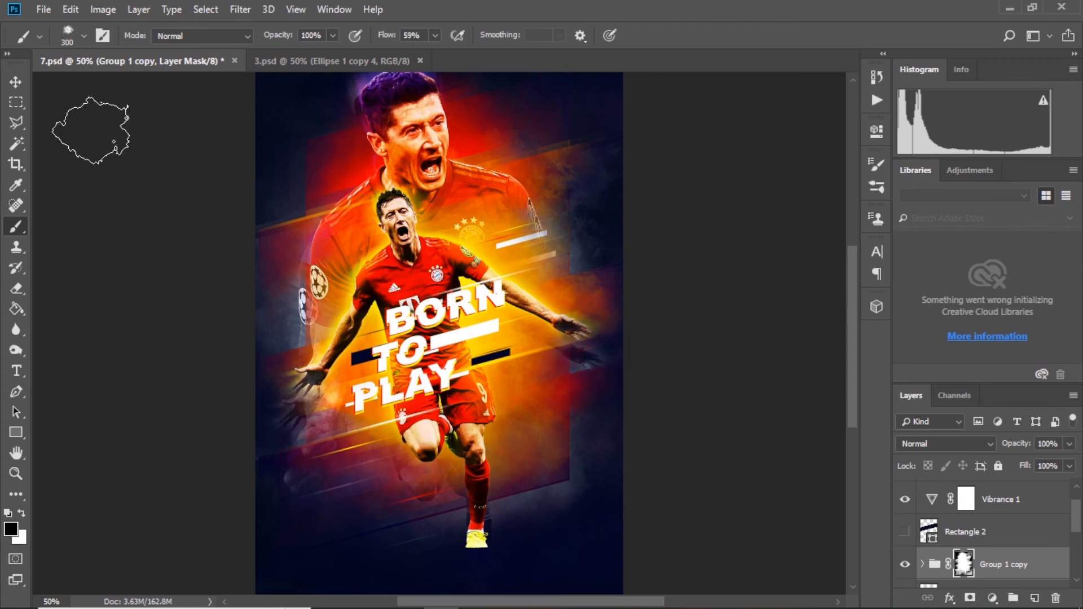
Step: Brush white into the player's mask around his outstretched hand, then shift him further down
{"action": "key", "text": "v"}
{"action": "scroll", "coordinate": [967, 550], "scroll_direction": "down", "scroll_amount": 5}
{"action": "scroll", "coordinate": [966, 550], "scroll_direction": "up", "scroll_amount": 4}
{"action": "scroll", "coordinate": [967, 550], "scroll_direction": "down", "scroll_amount": 2}
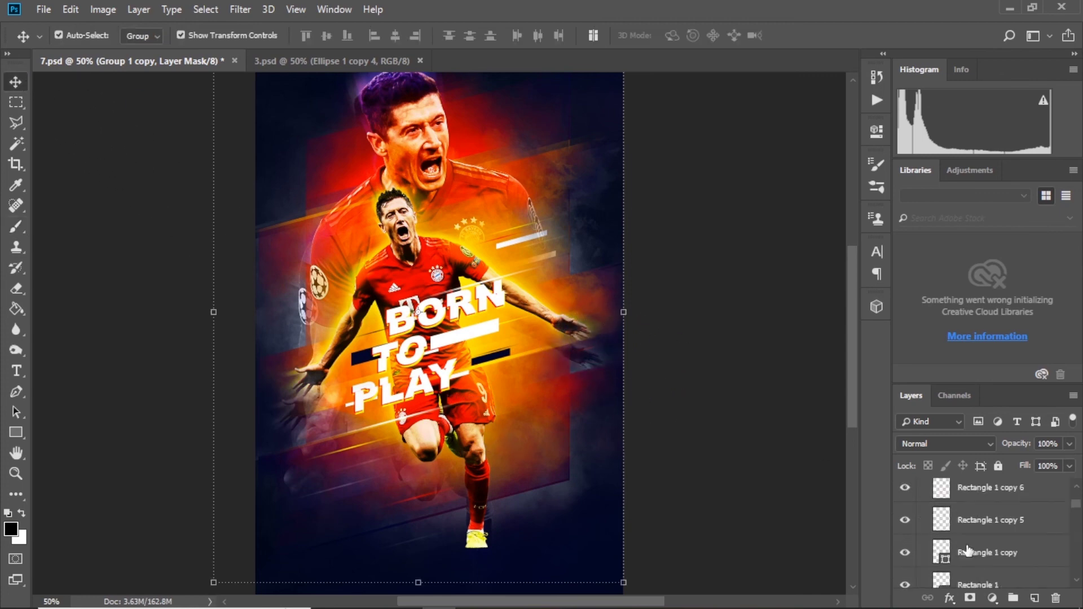
{"action": "scroll", "coordinate": [966, 549], "scroll_direction": "down", "scroll_amount": 3}
{"action": "scroll", "coordinate": [968, 550], "scroll_direction": "down", "scroll_amount": 3}
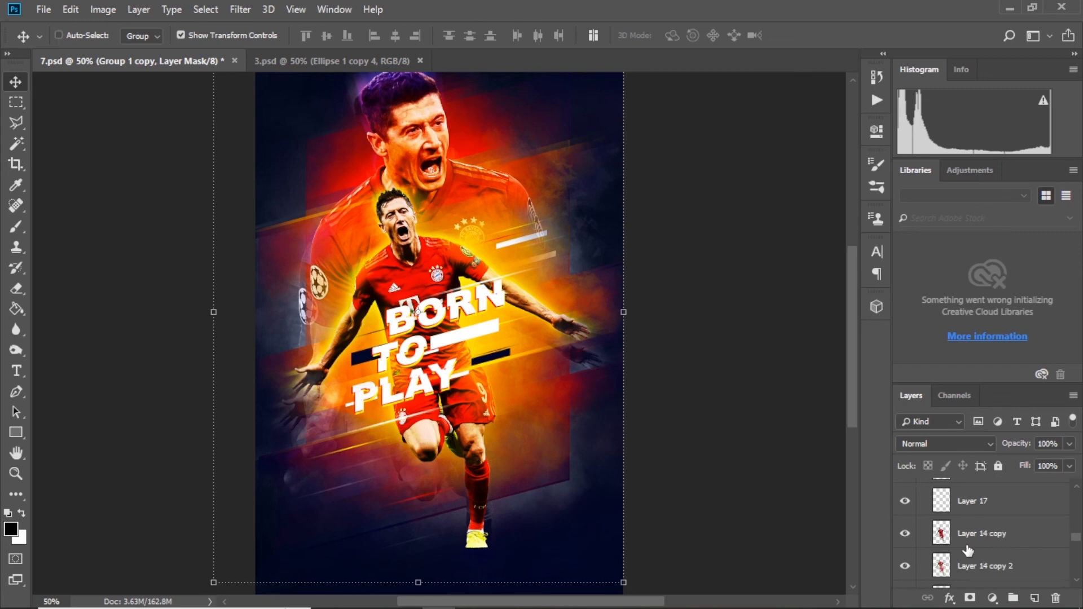
{"action": "scroll", "coordinate": [945, 542], "scroll_direction": "up", "scroll_amount": 2}
{"action": "scroll", "coordinate": [953, 530], "scroll_direction": "up", "scroll_amount": 3}
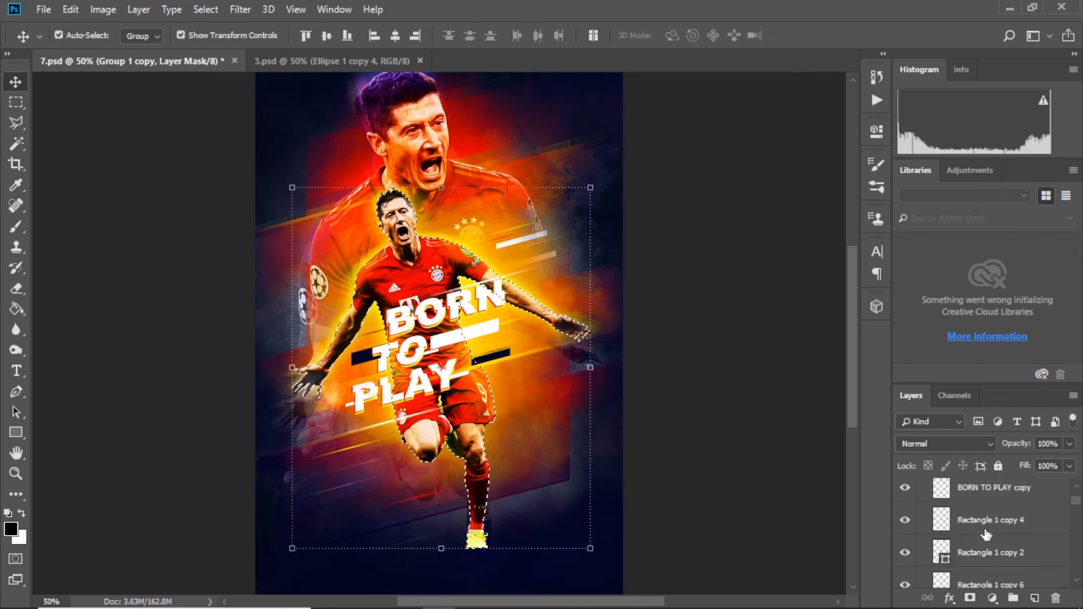
{"action": "left_click", "coordinate": [963, 502], "text": "ctrl"}
{"action": "key", "text": "b"}
{"action": "key", "text": "x"}
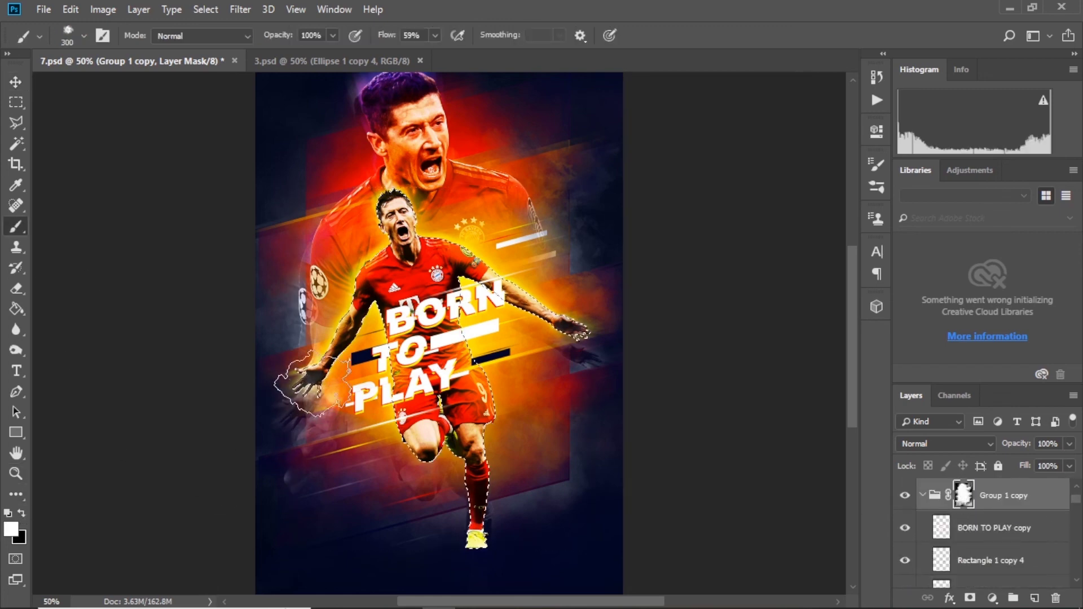
{"action": "key", "text": "ctrl+d"}
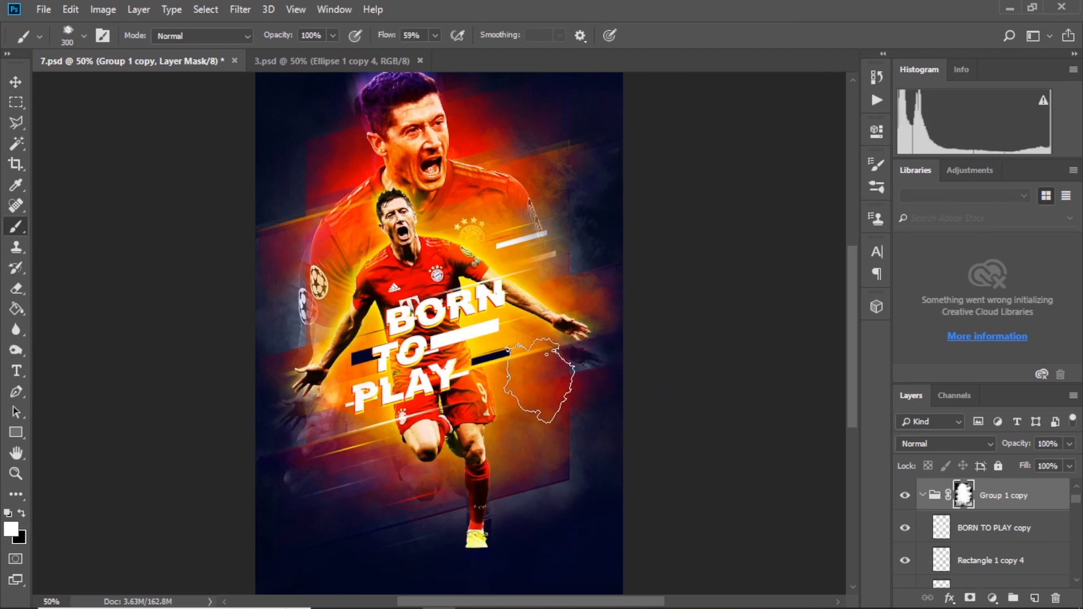
{"action": "left_click", "coordinate": [16, 82]}
{"action": "left_click_drag", "start_coordinate": [530, 202], "coordinate": [530, 214]}
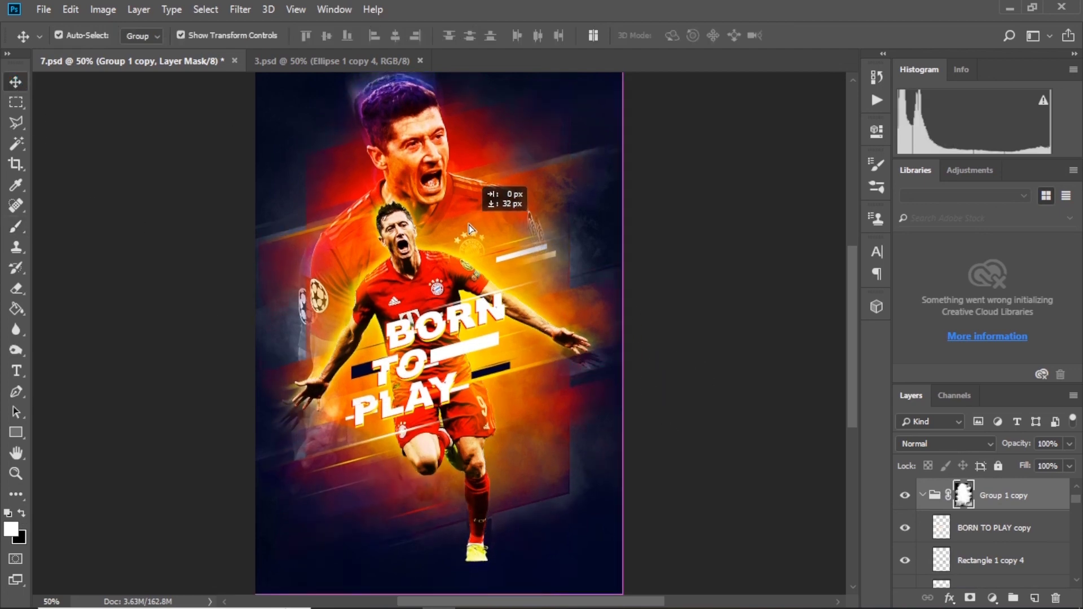
Step: Scale the front player group down to 95.93%
{"action": "scroll", "coordinate": [533, 214], "scroll_direction": "down", "scroll_amount": 2}
{"action": "key", "text": "ctrl+t"}
{"action": "left_click_drag", "start_coordinate": [597, 101], "coordinate": [584, 116]}
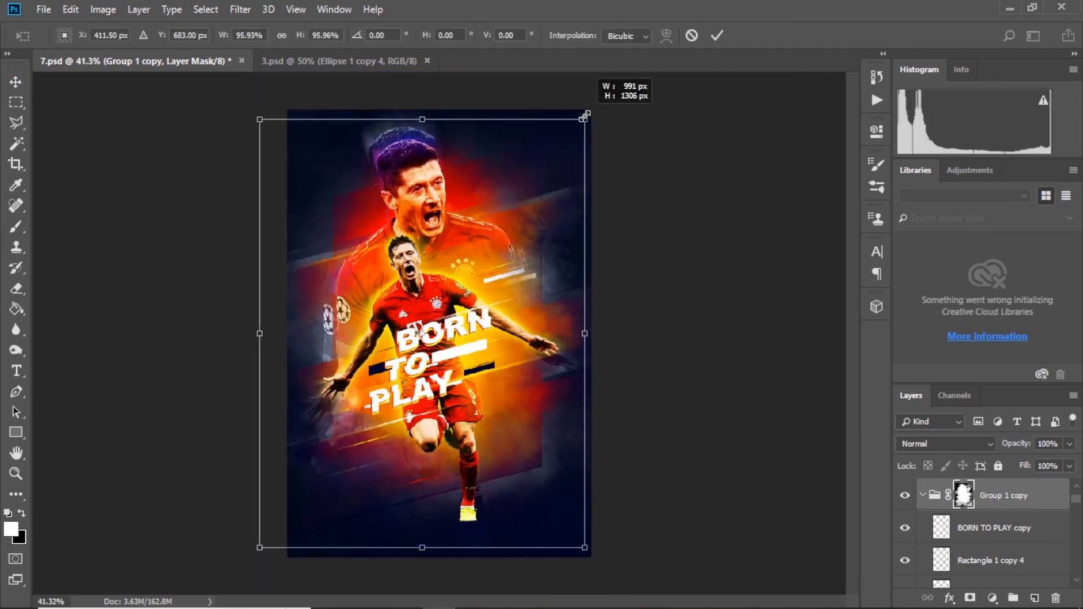
{"action": "key", "text": "Return"}
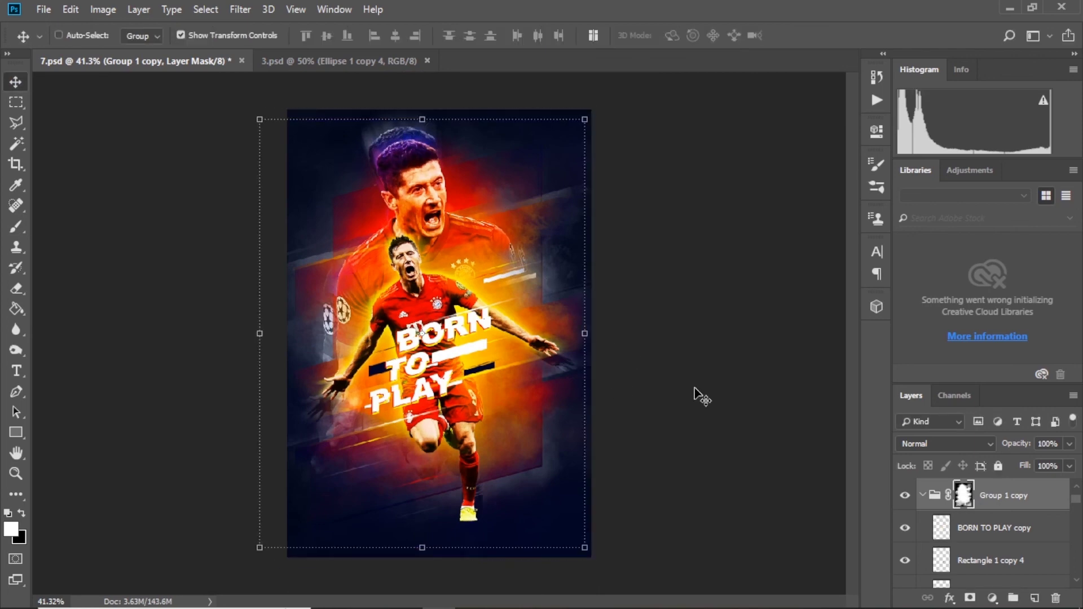
Step: Crop a thin margin off the canvas edges and deselect all layers
{"action": "left_click", "coordinate": [13, 170]}
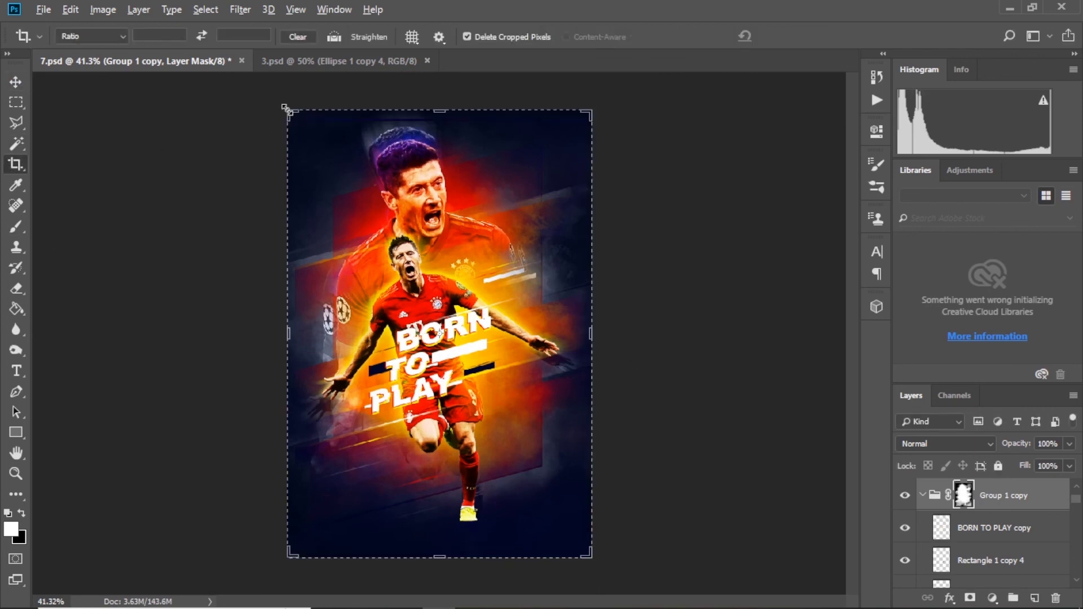
{"action": "left_click_drag", "start_coordinate": [287, 110], "coordinate": [298, 120]}
{"action": "key", "text": "Return"}
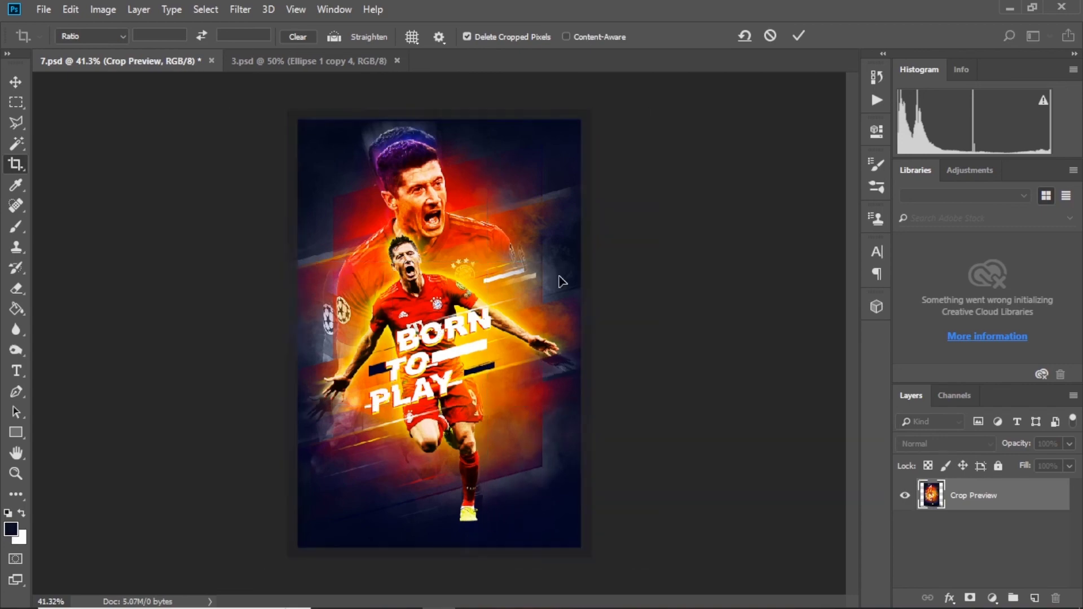
{"action": "left_click", "coordinate": [15, 81]}
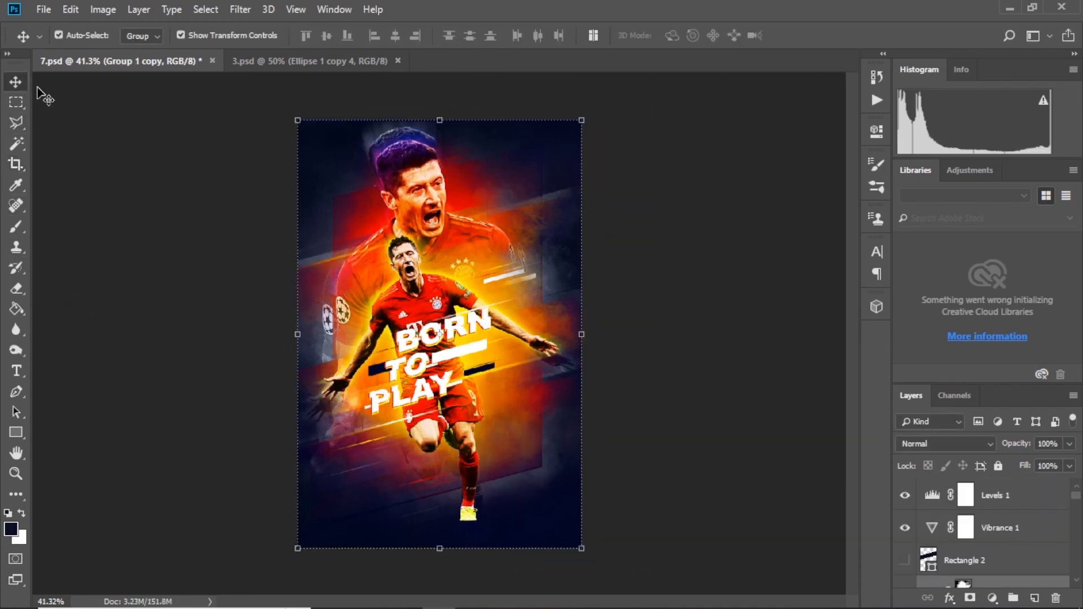
{"action": "left_click", "coordinate": [677, 290]}
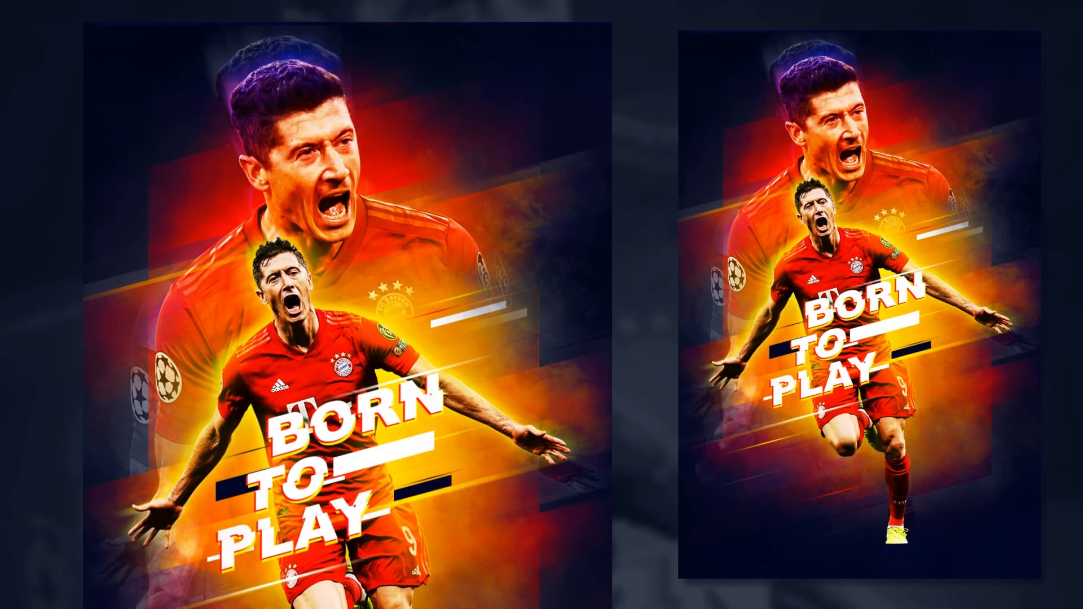